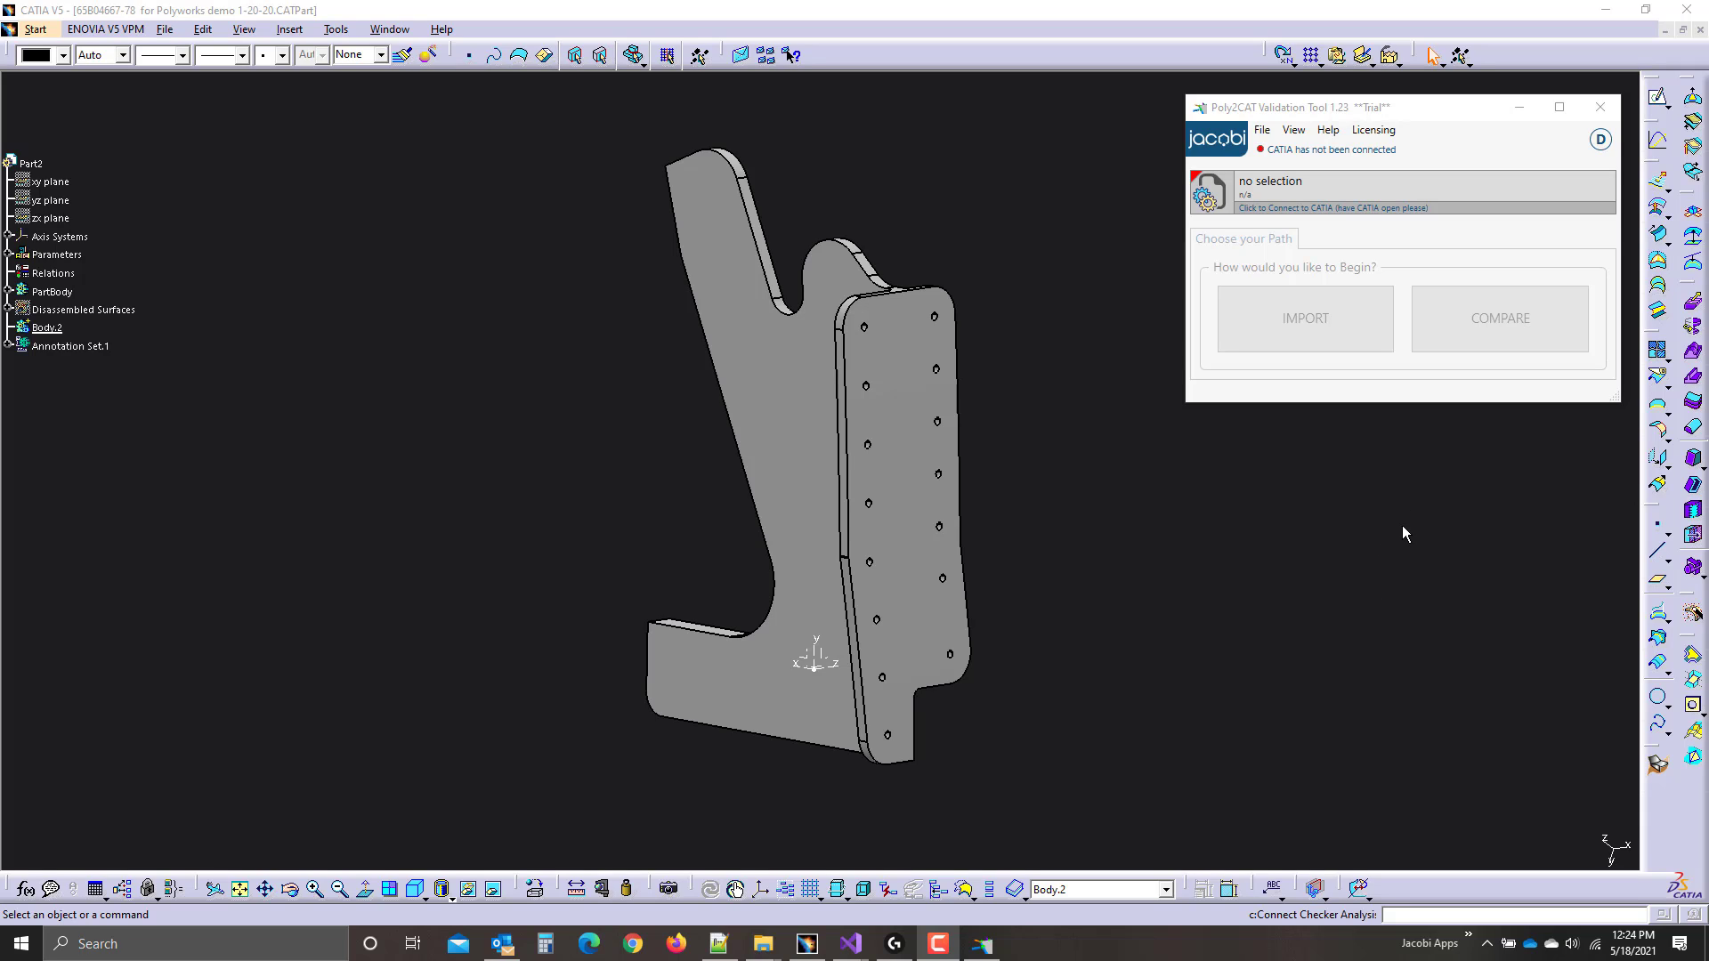
# Connect the Poly2CAT Validation Tool to the open CATIA part and choose to begin with an import.
pyautogui.moveTo(1445, 114); pyautogui.dragTo(1452, 107)
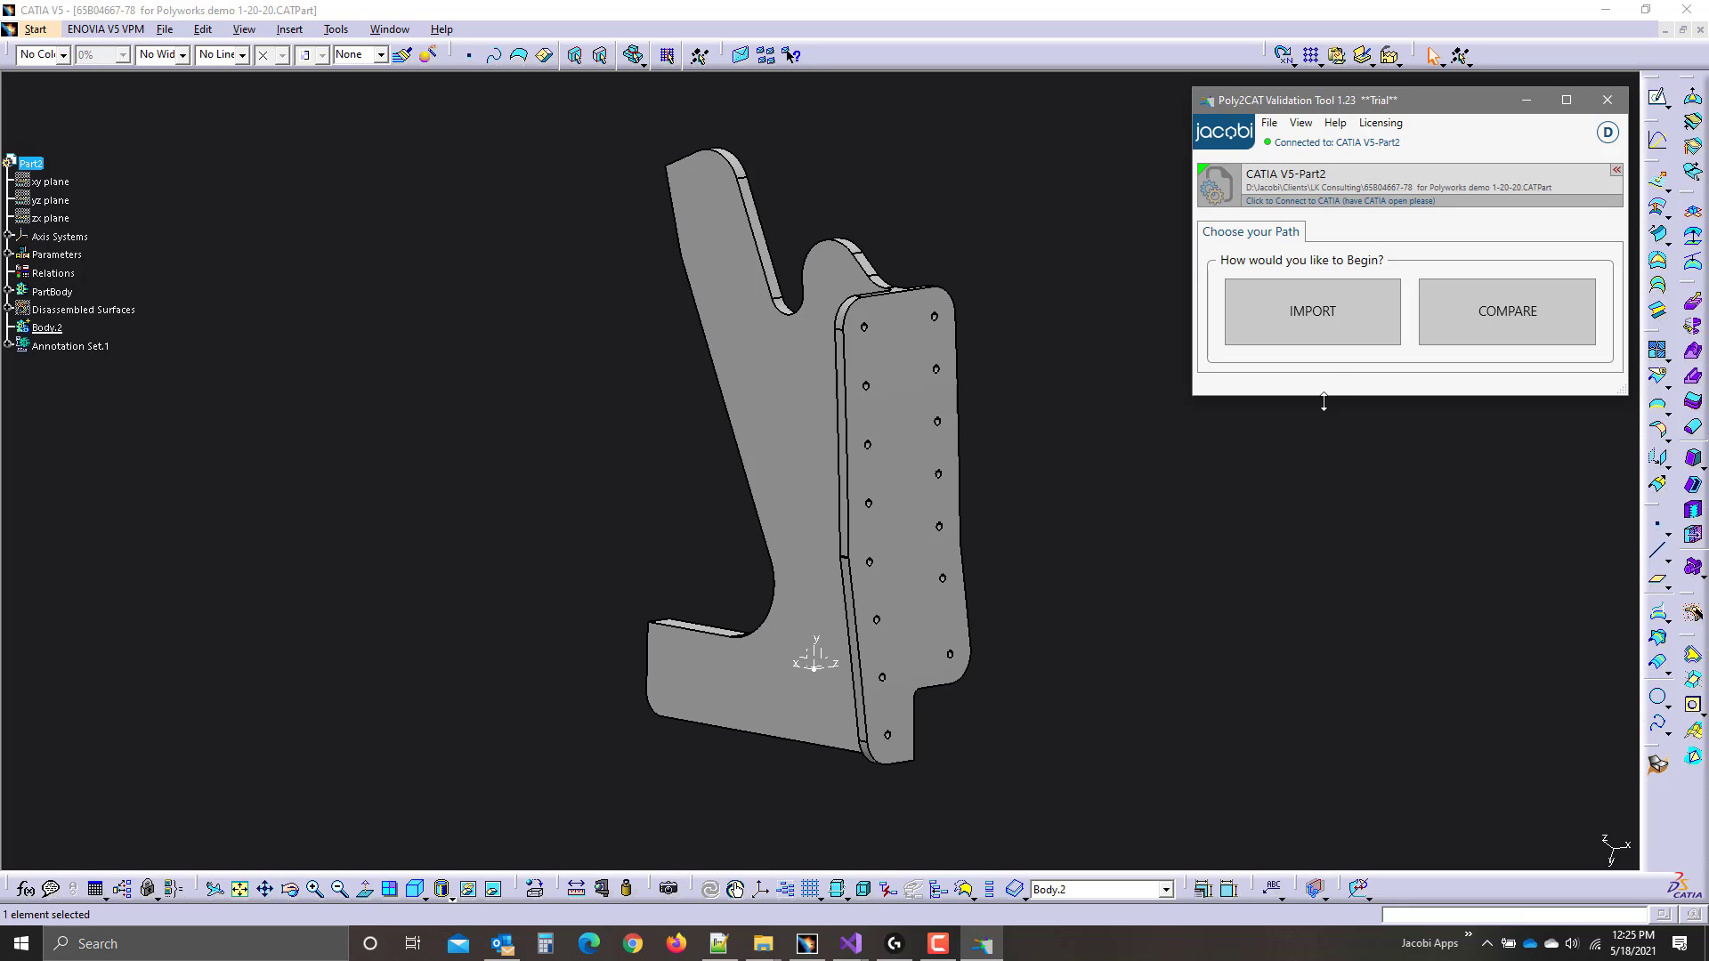
pyautogui.click(1617, 171)
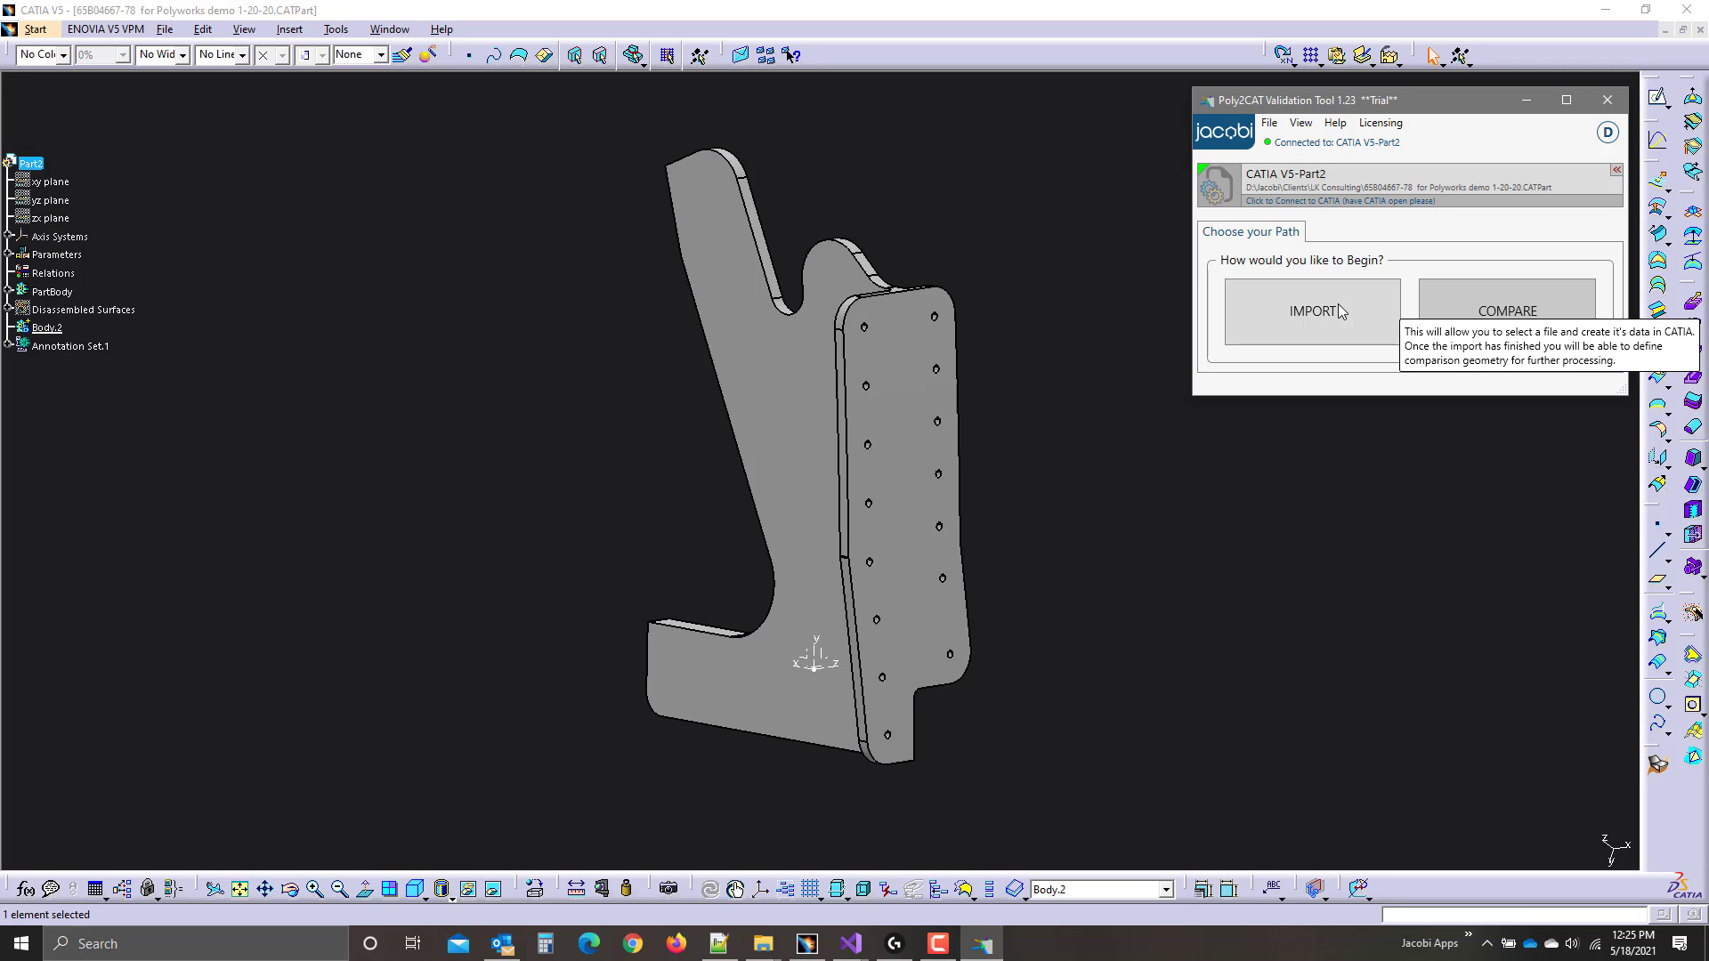
pyautogui.click(1270, 311)
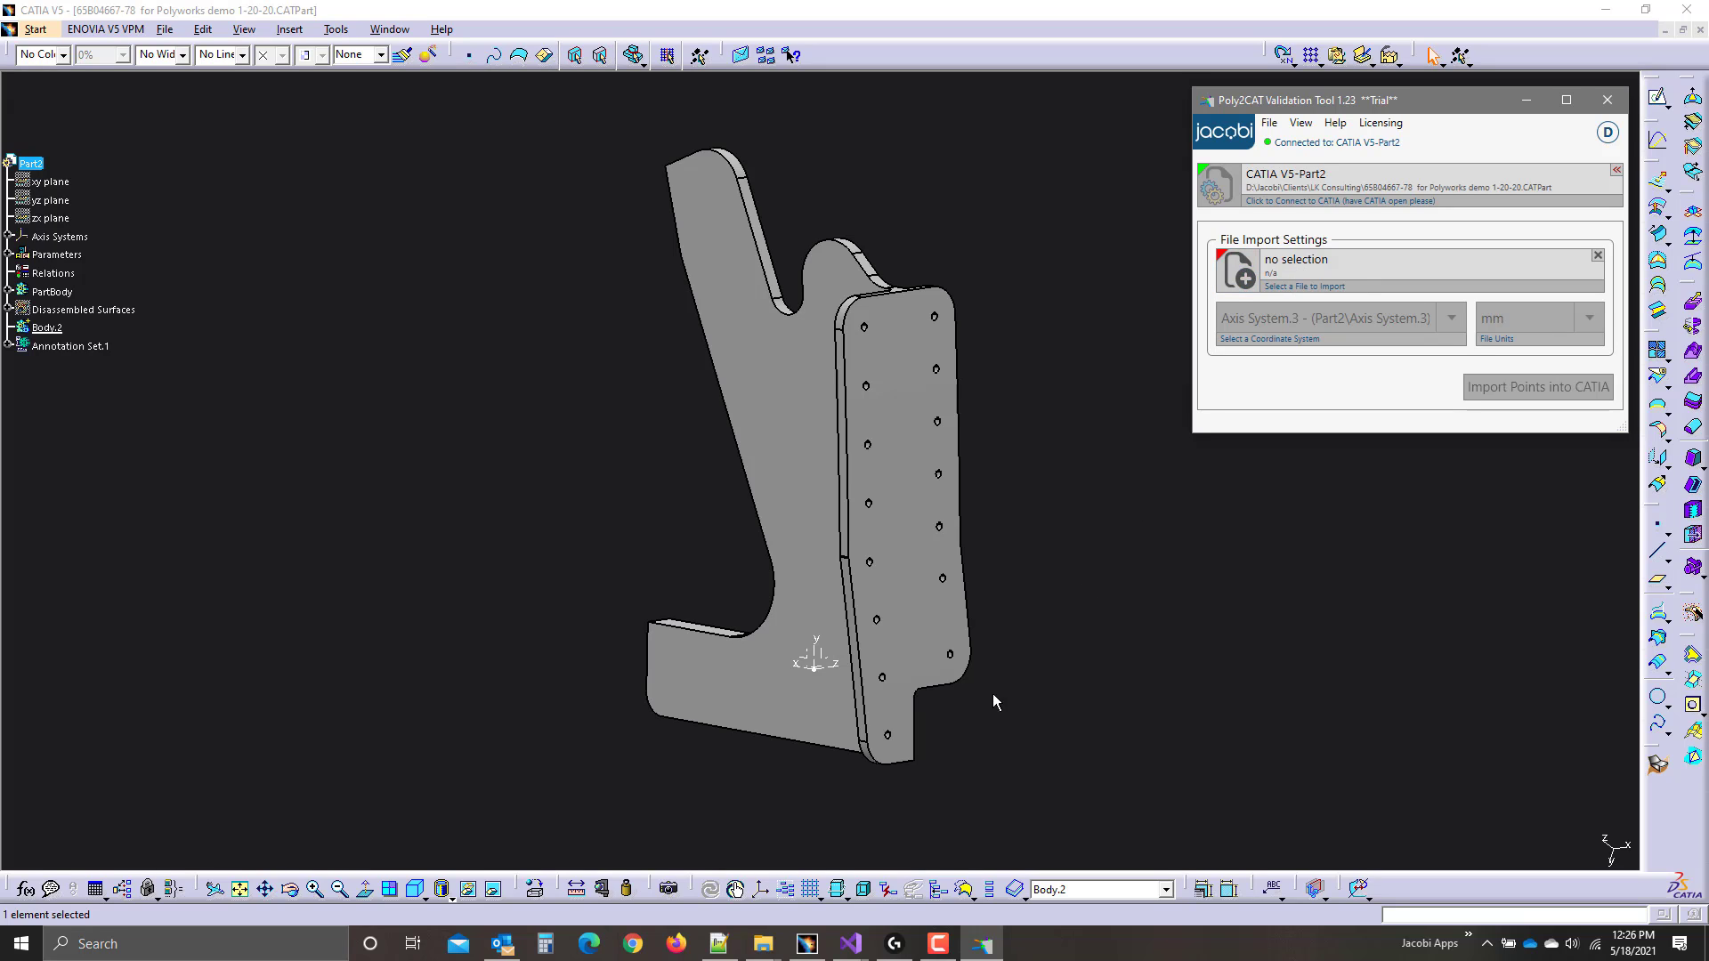
# Load Validation.csv from the LK Consulting folder as the file to import, keeping the filter for all supported file types.
pyautogui.click(1238, 277)
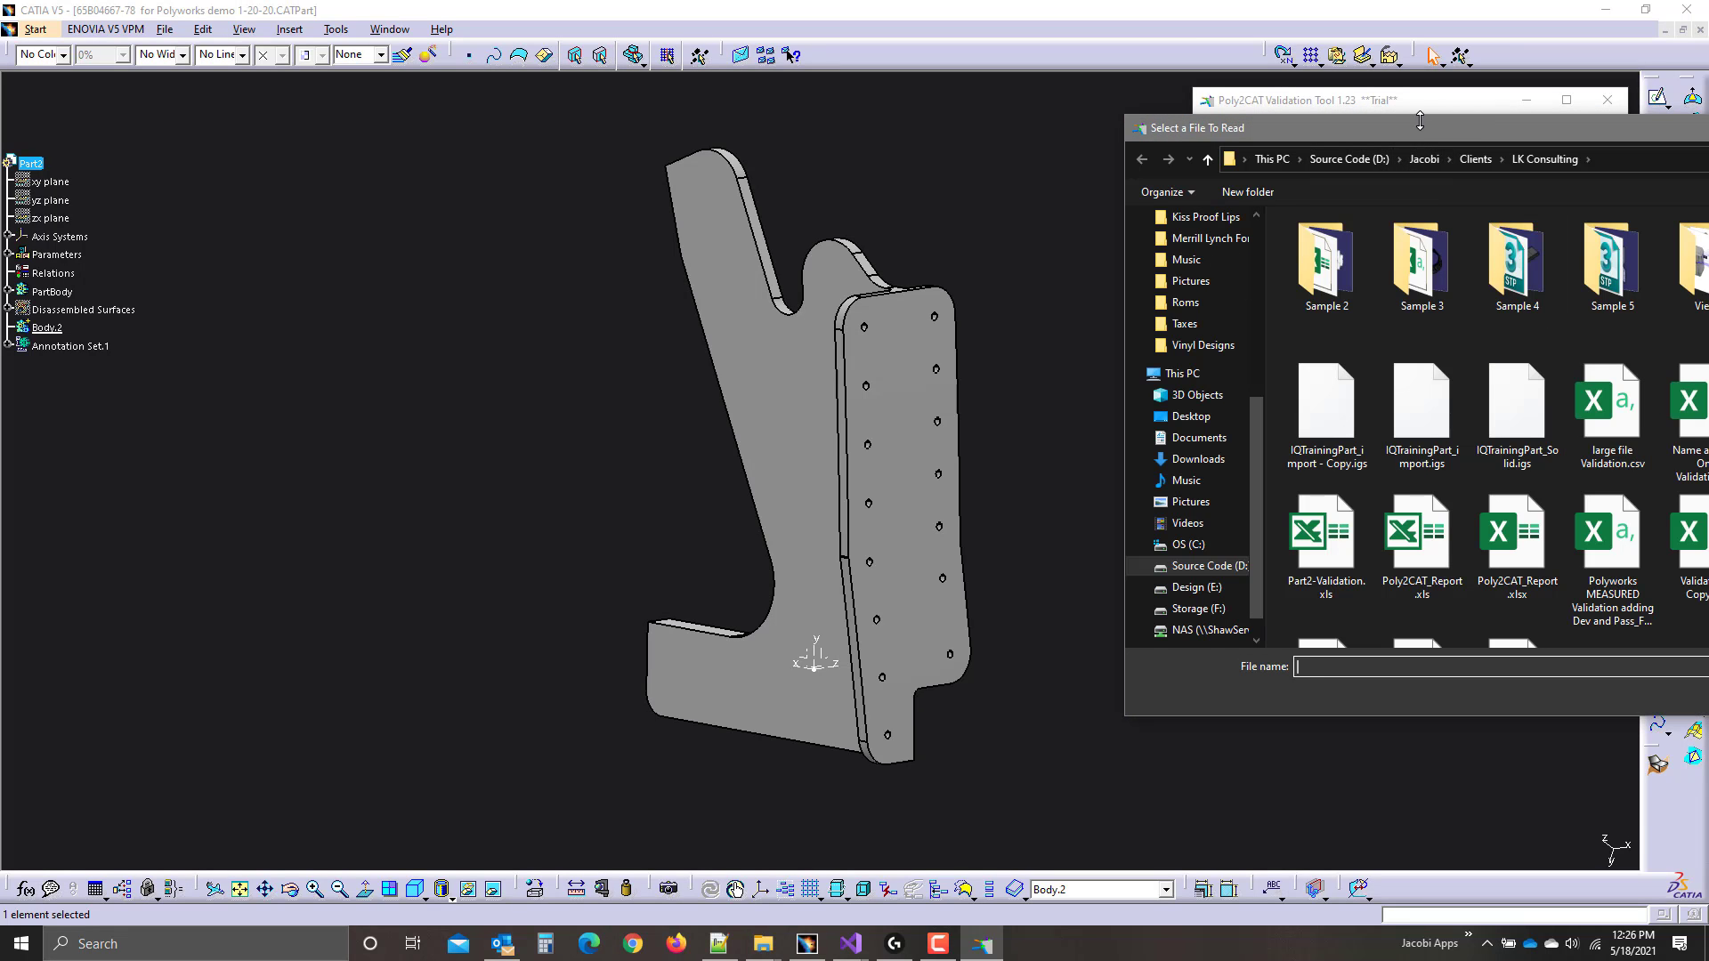
pyautogui.moveTo(1343, 127); pyautogui.dragTo(1022, 154)
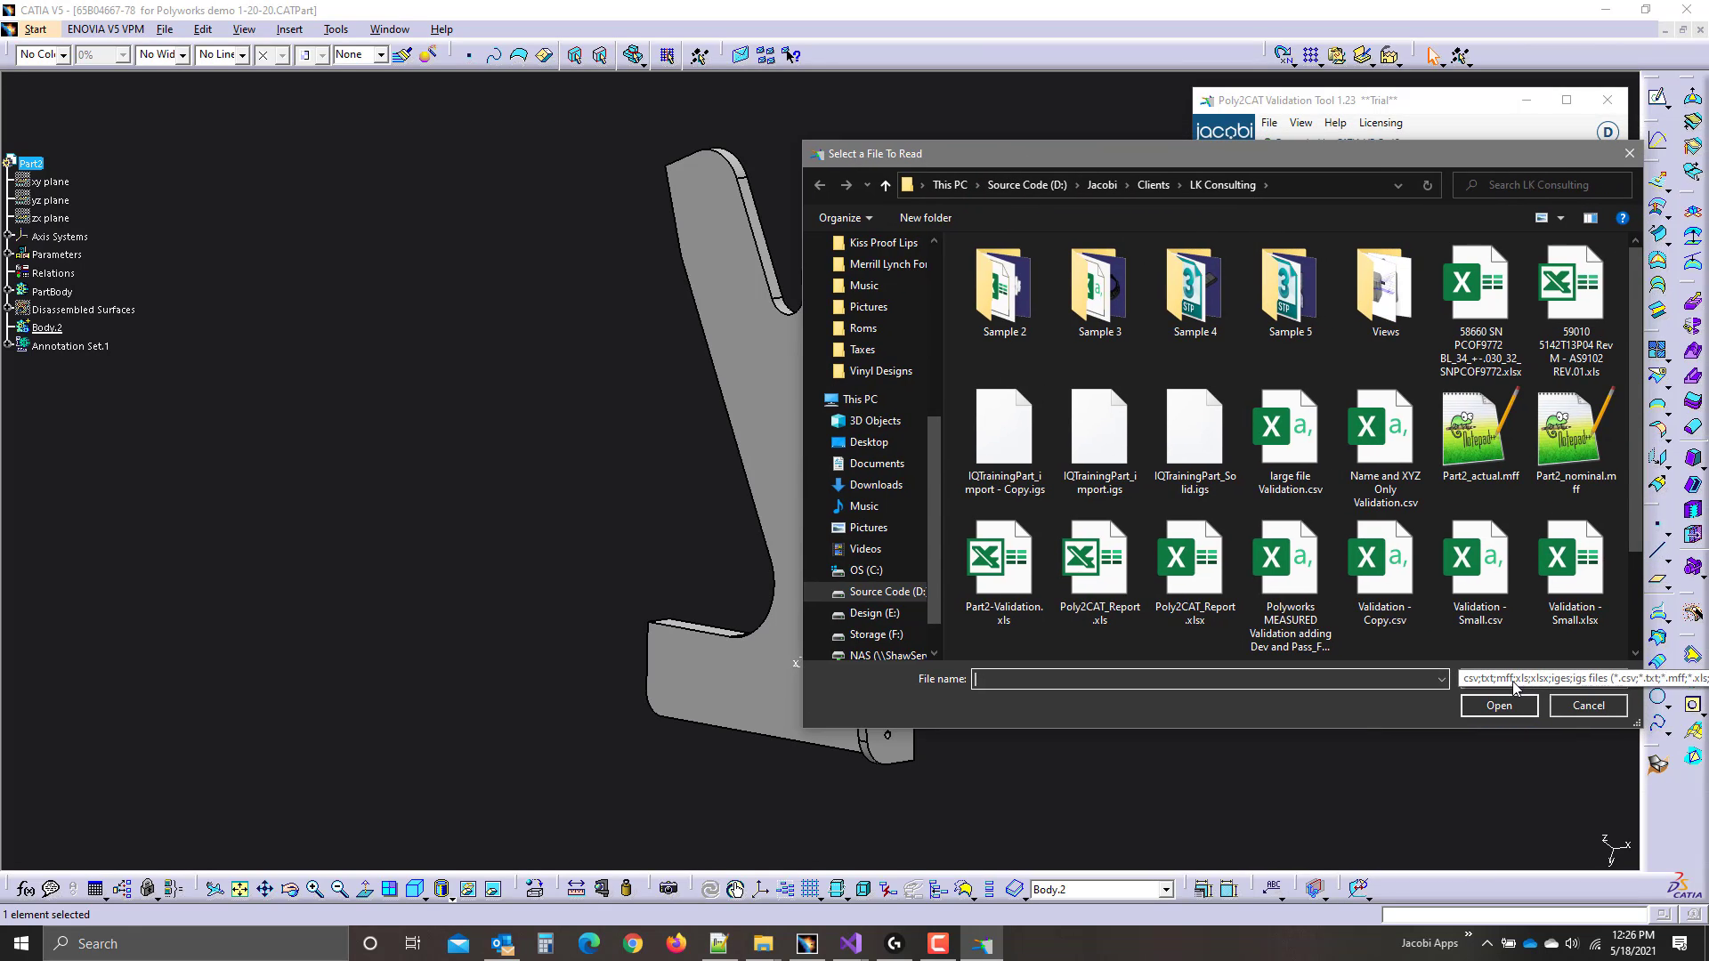
pyautogui.click(1544, 688)
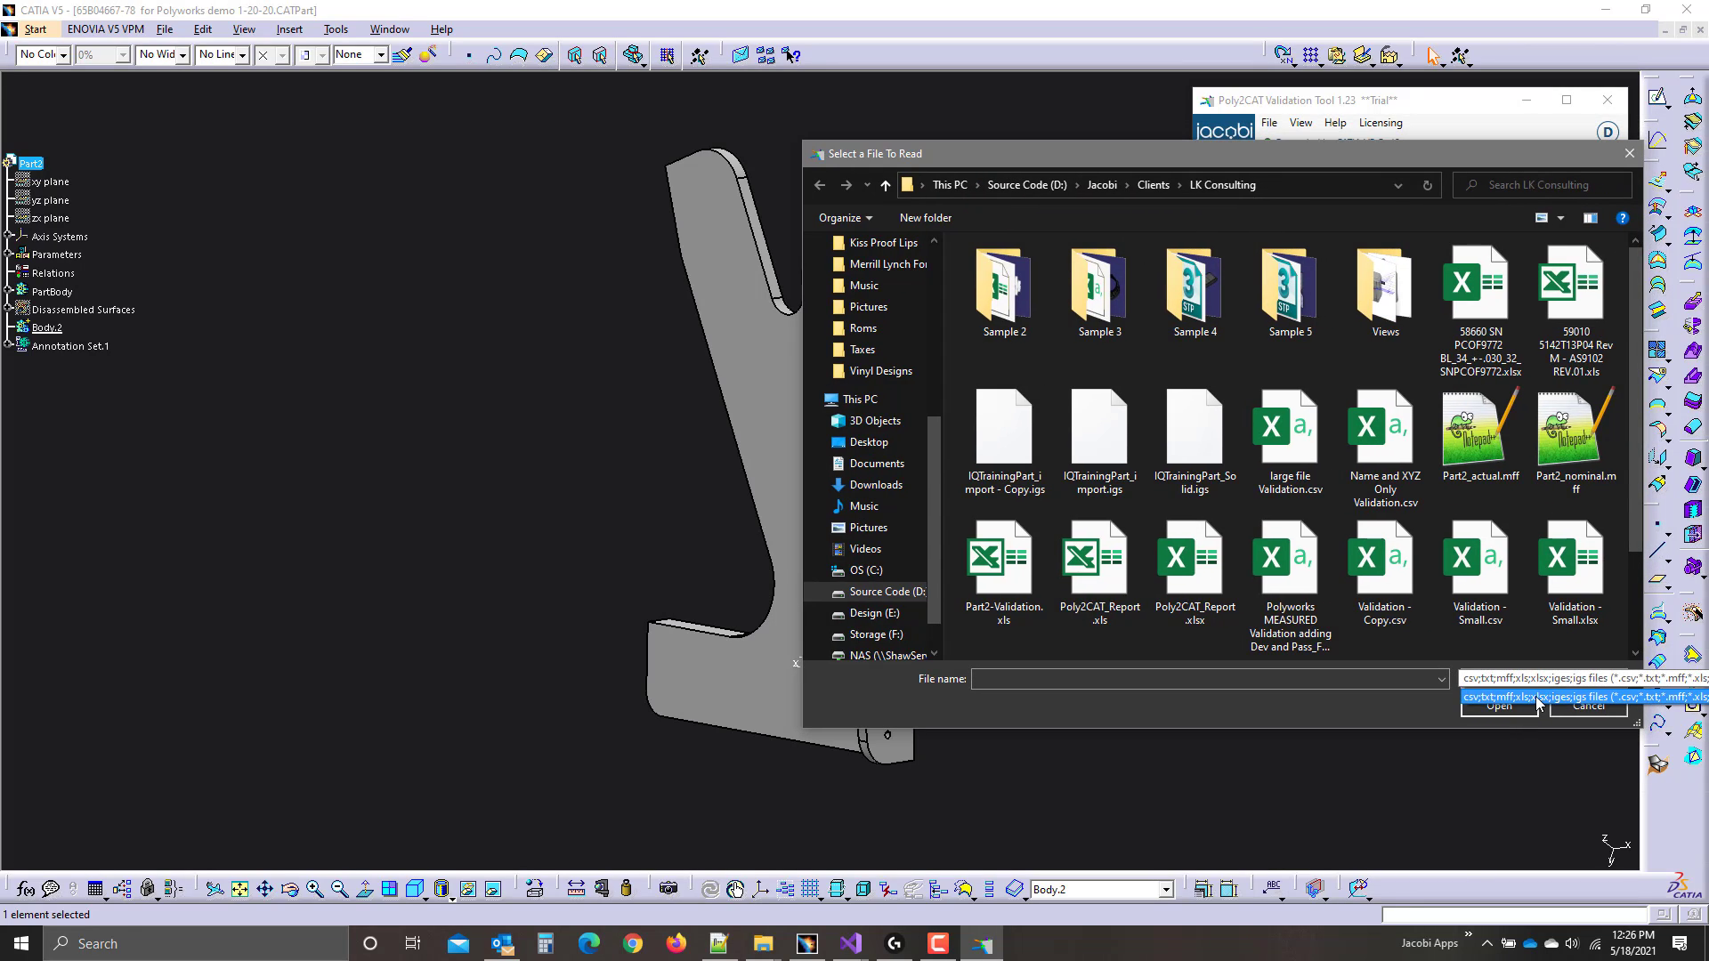
pyautogui.click(1532, 699)
pyautogui.scroll(-1, 1385, 436)
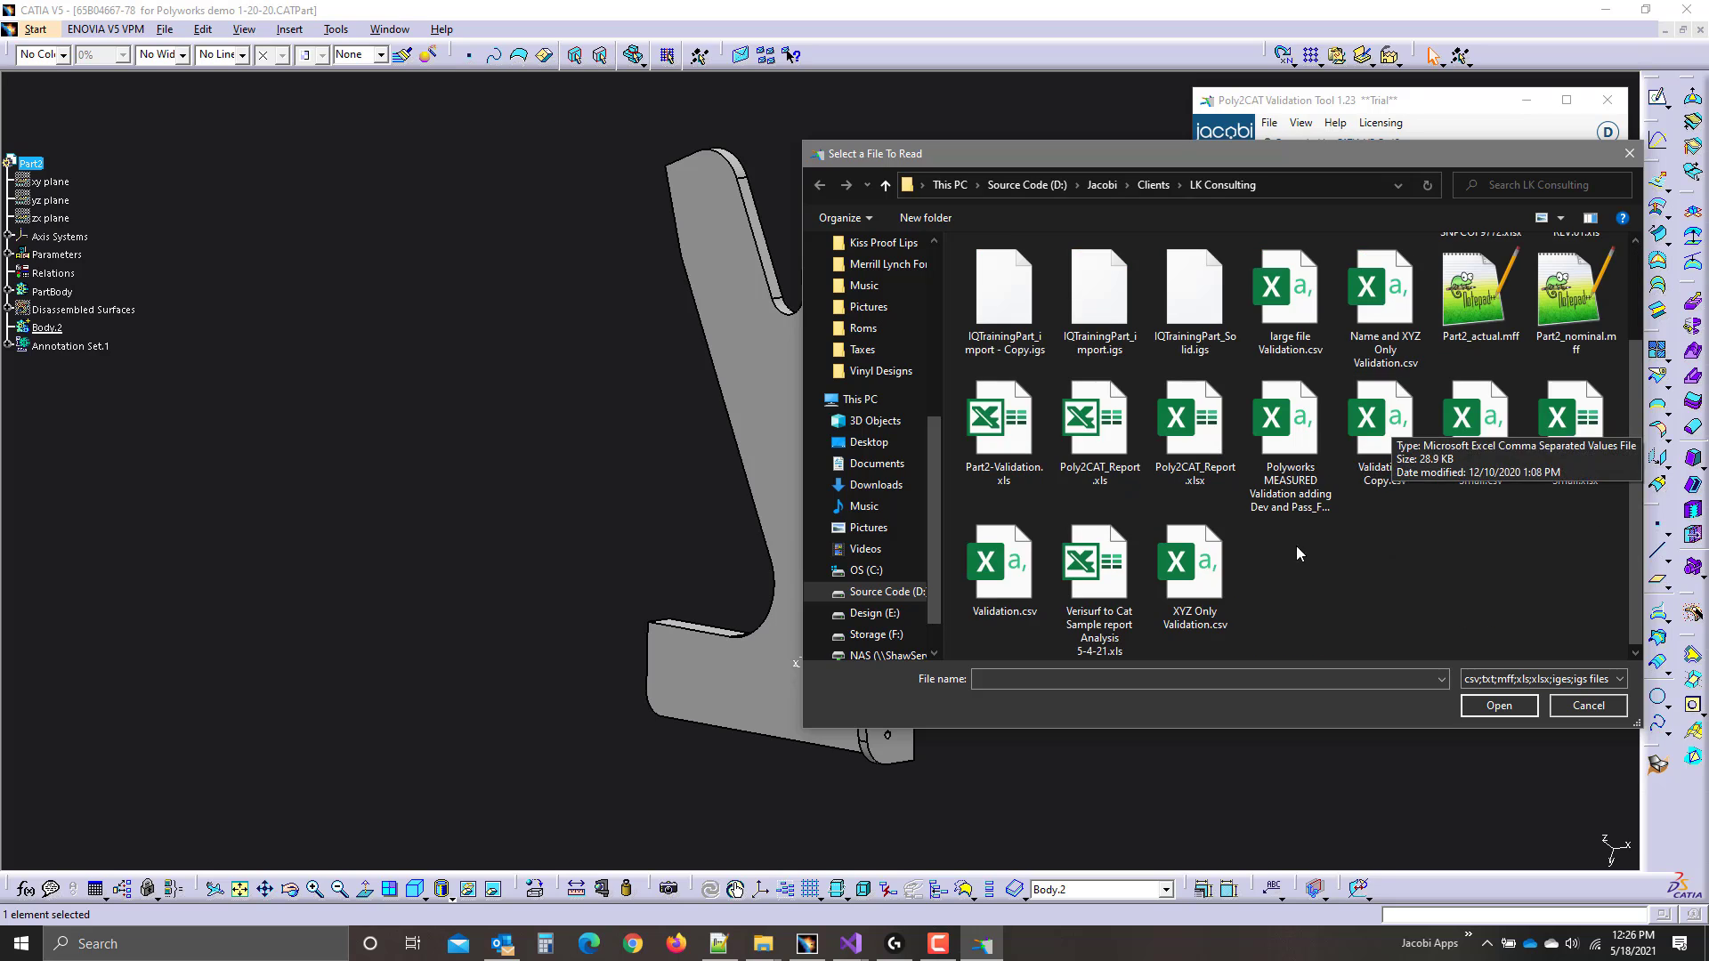
pyautogui.scroll(1, 1382, 454)
pyautogui.scroll(-1, 1376, 472)
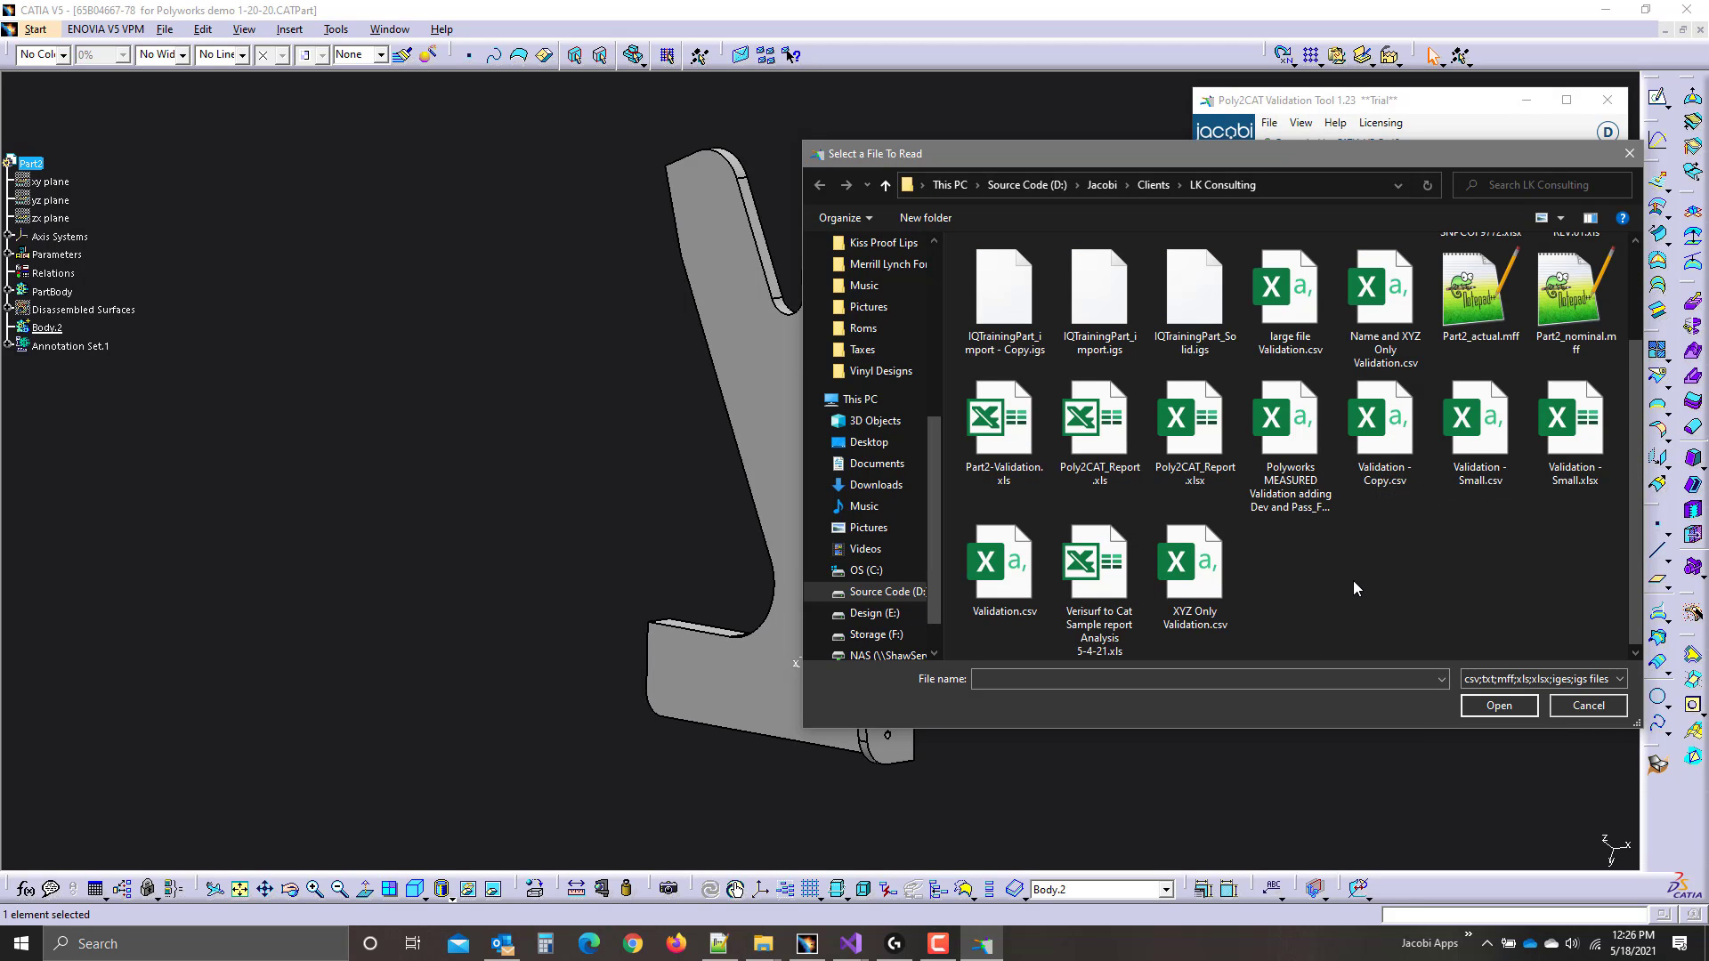
pyautogui.scroll(1, 1411, 507)
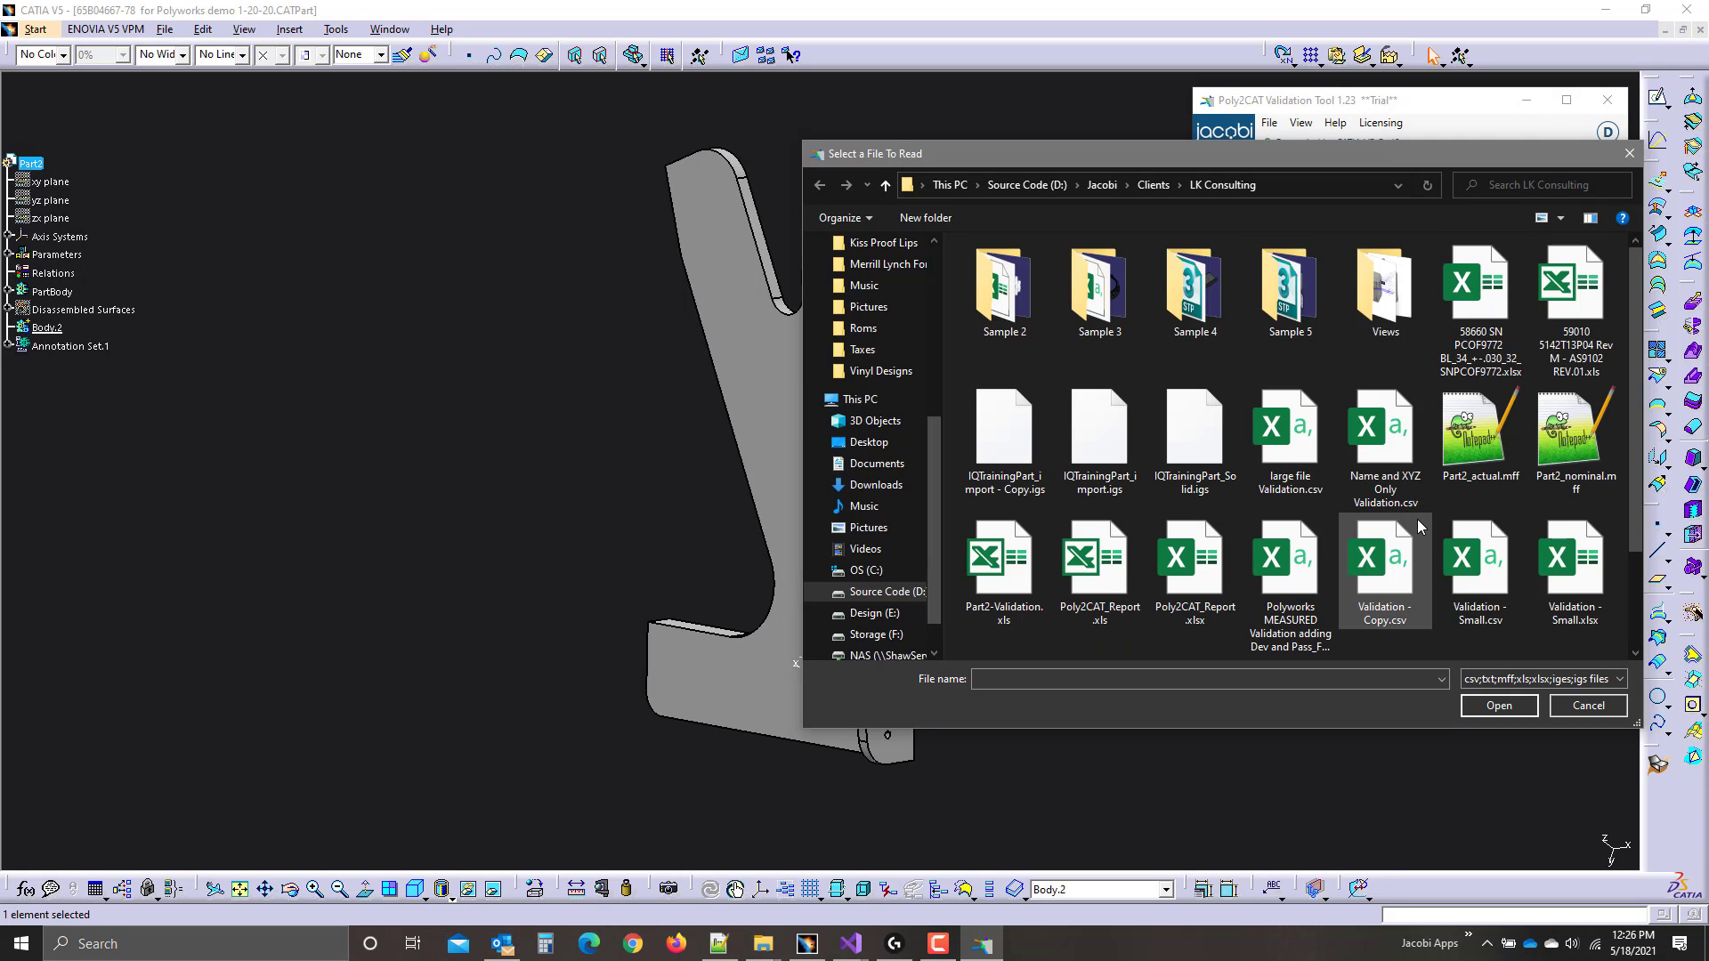
pyautogui.scroll(-1, 1439, 451)
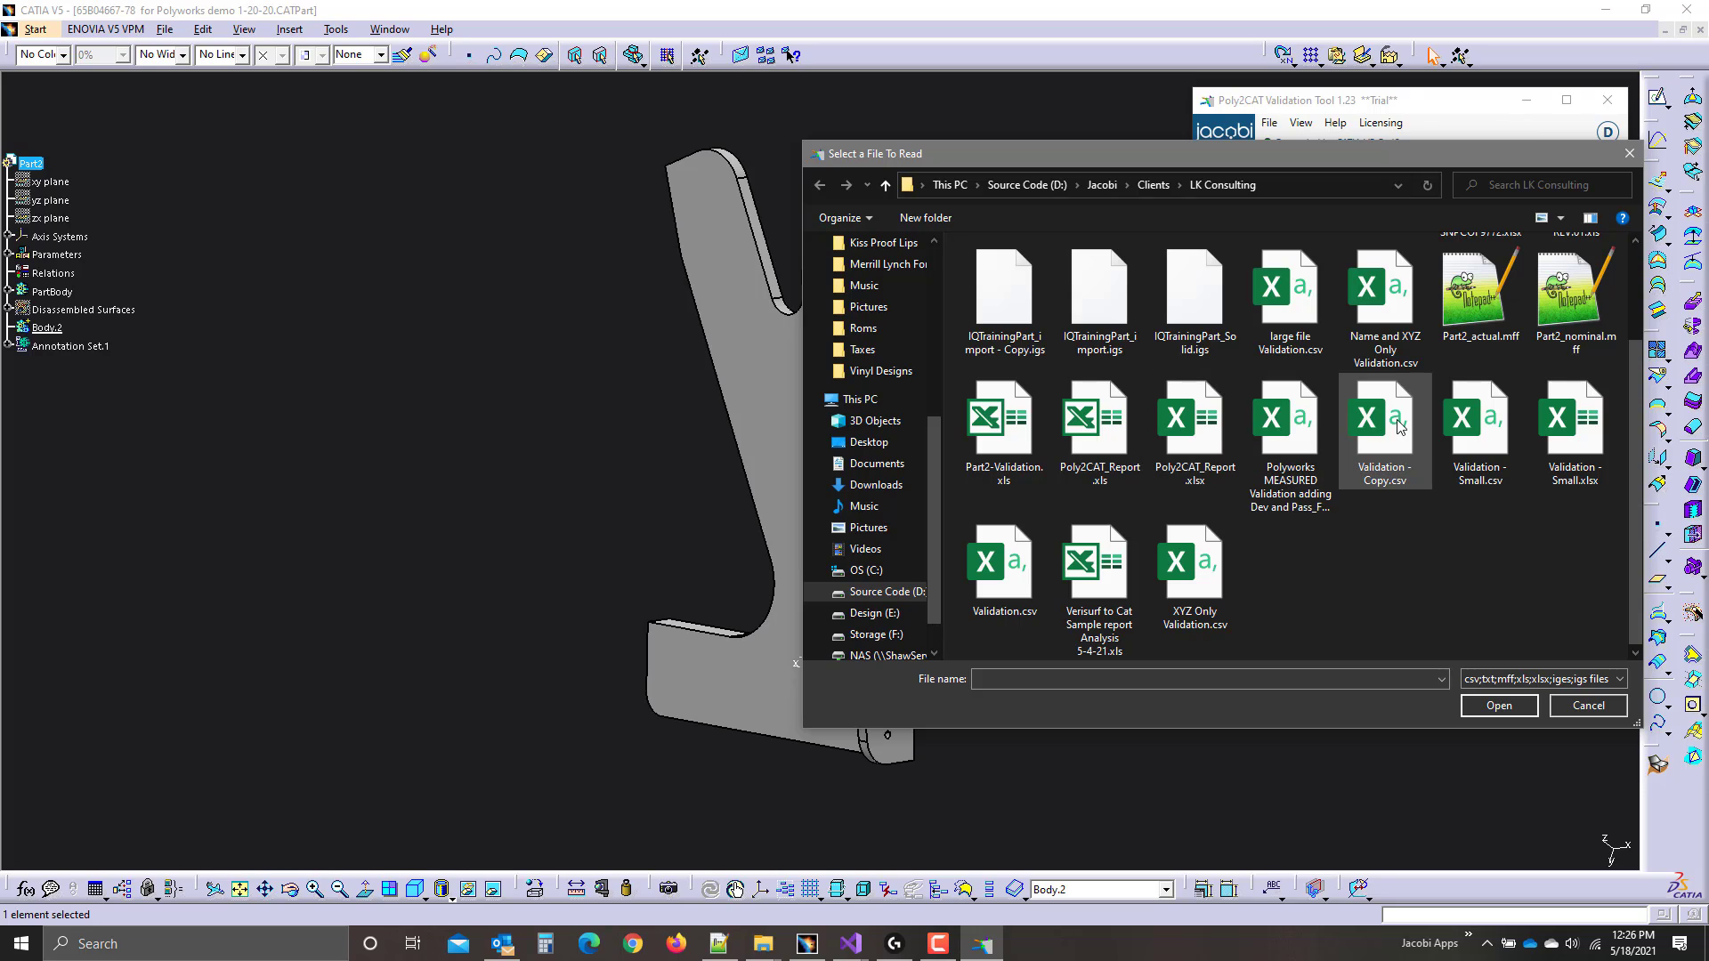
pyautogui.click(1003, 565)
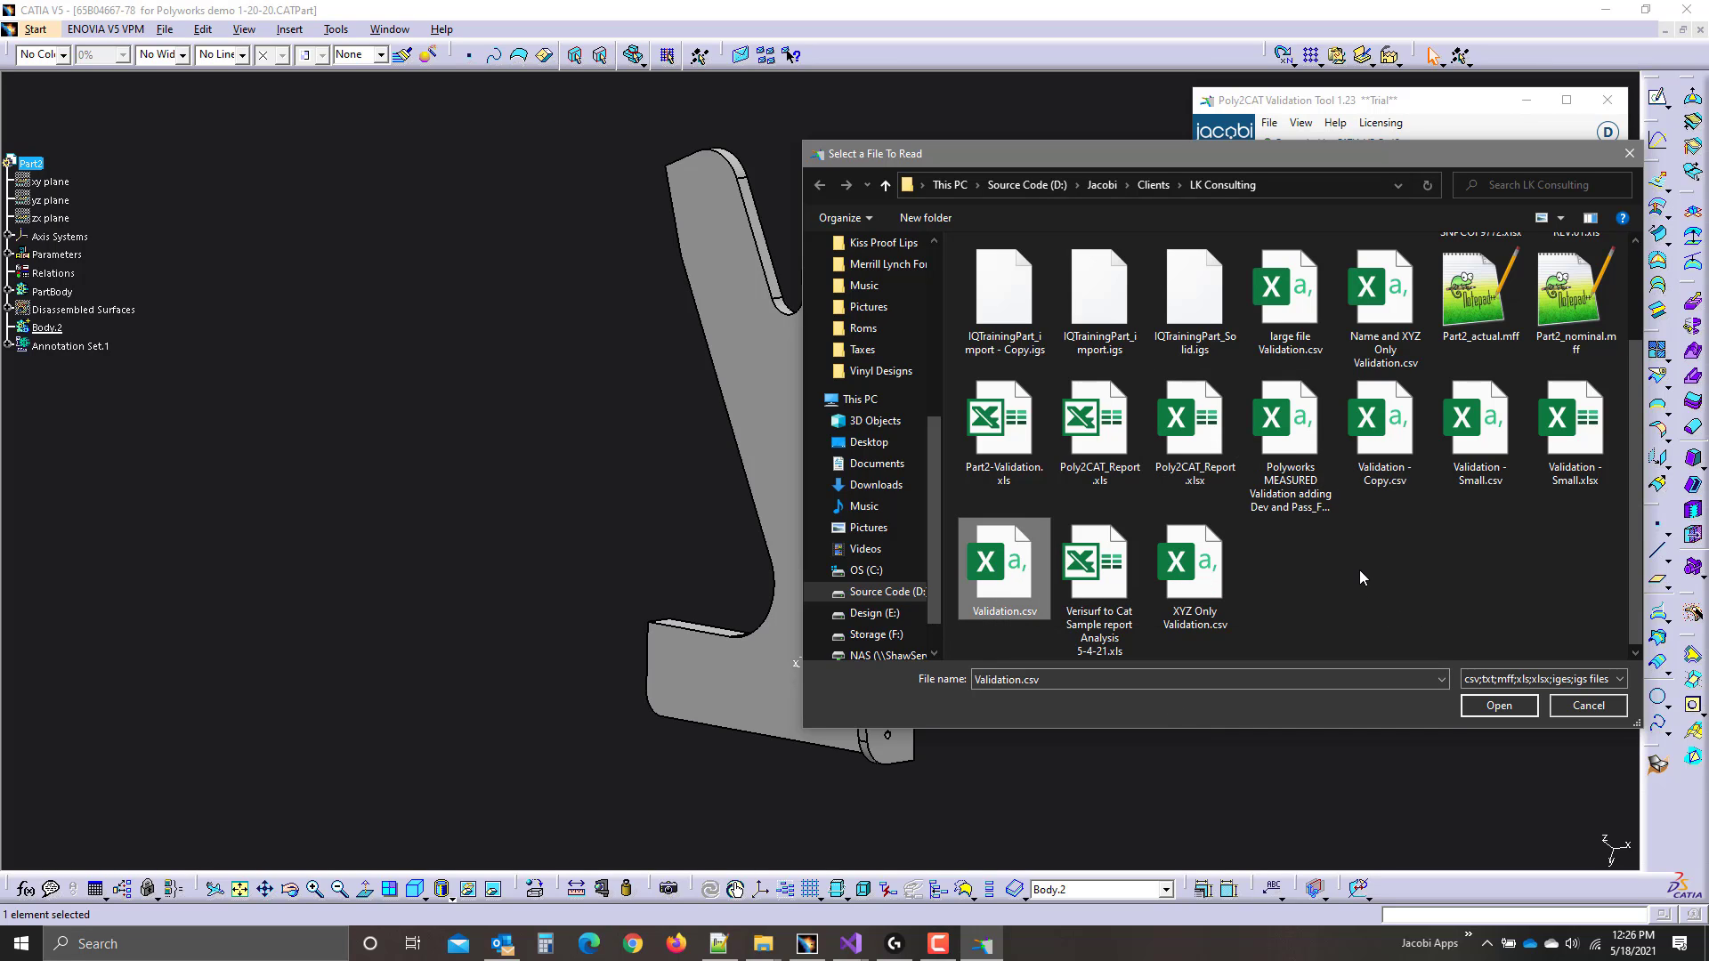
pyautogui.click(1489, 708)
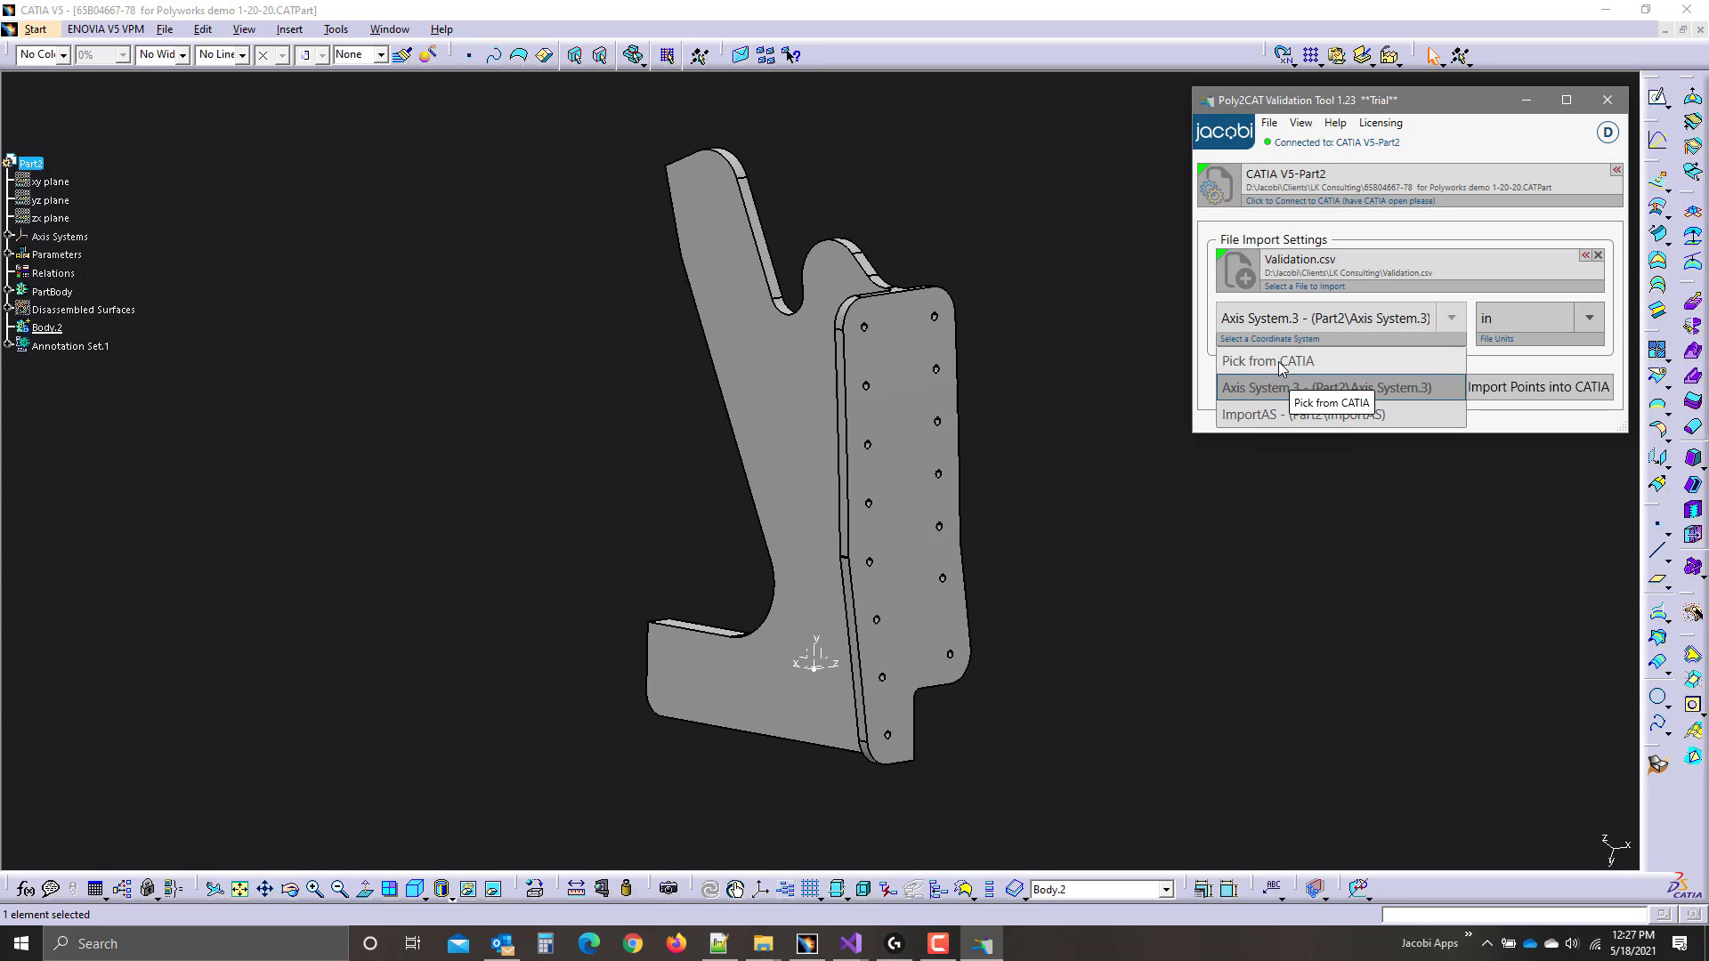
# Pick the ImportAS axis system from CATIA's specification tree as the import coordinate system.
pyautogui.click(1344, 360)
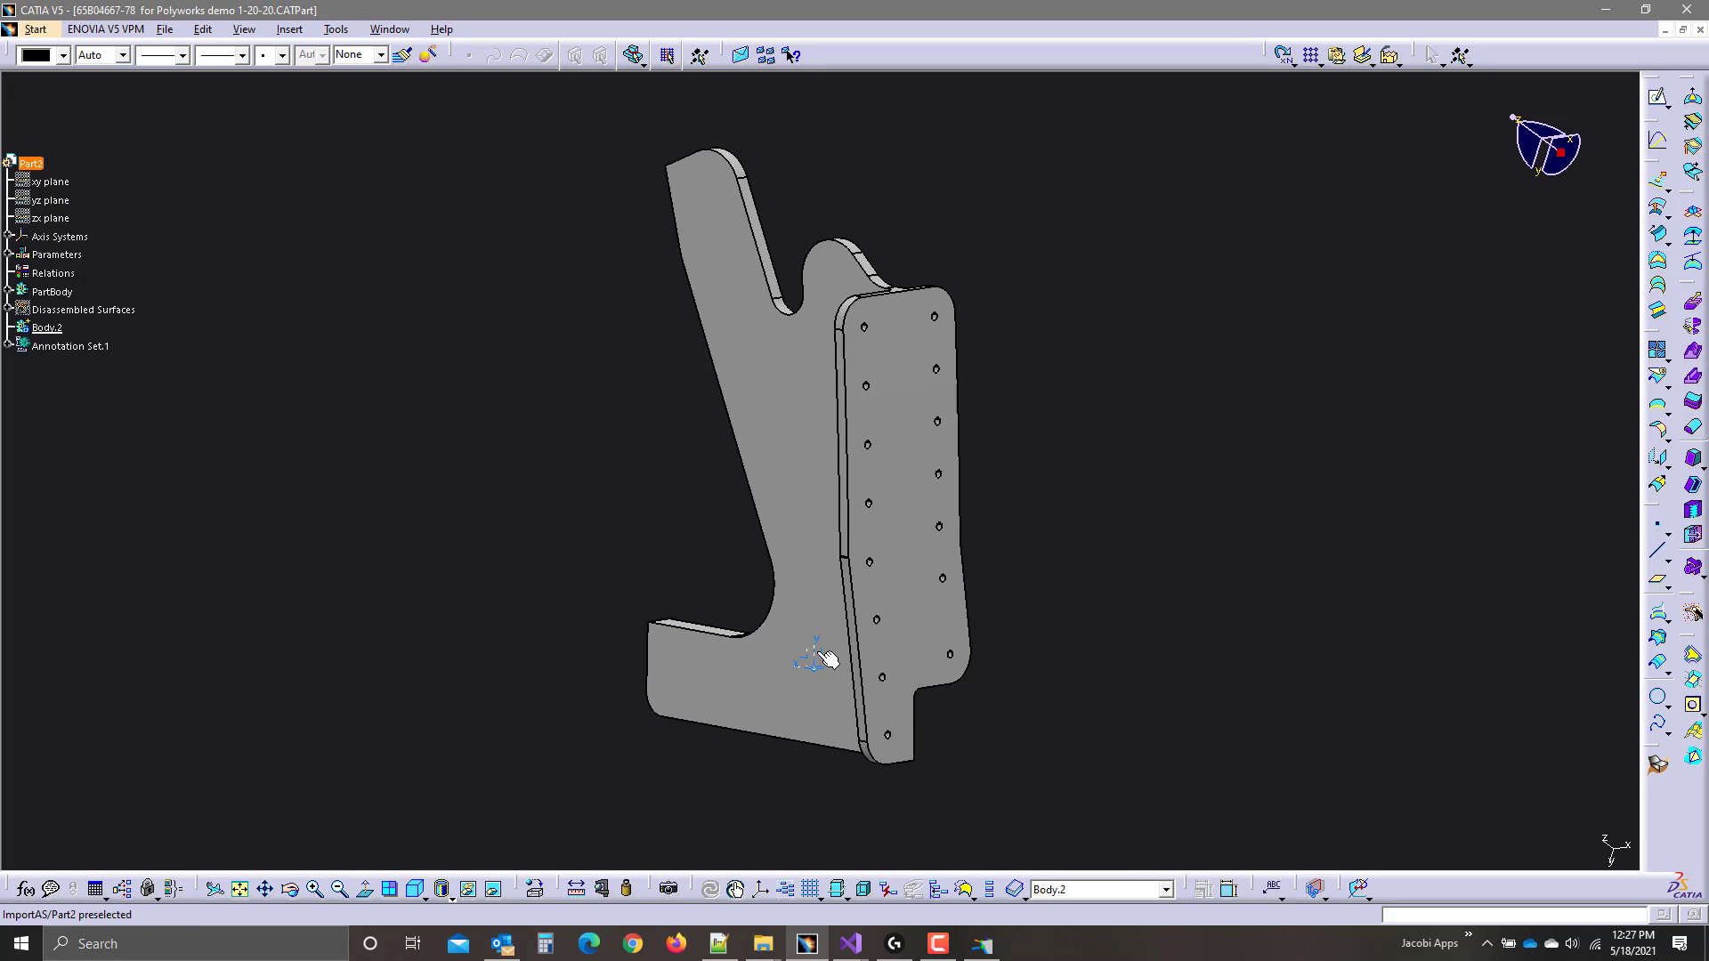
pyautogui.click(8, 236)
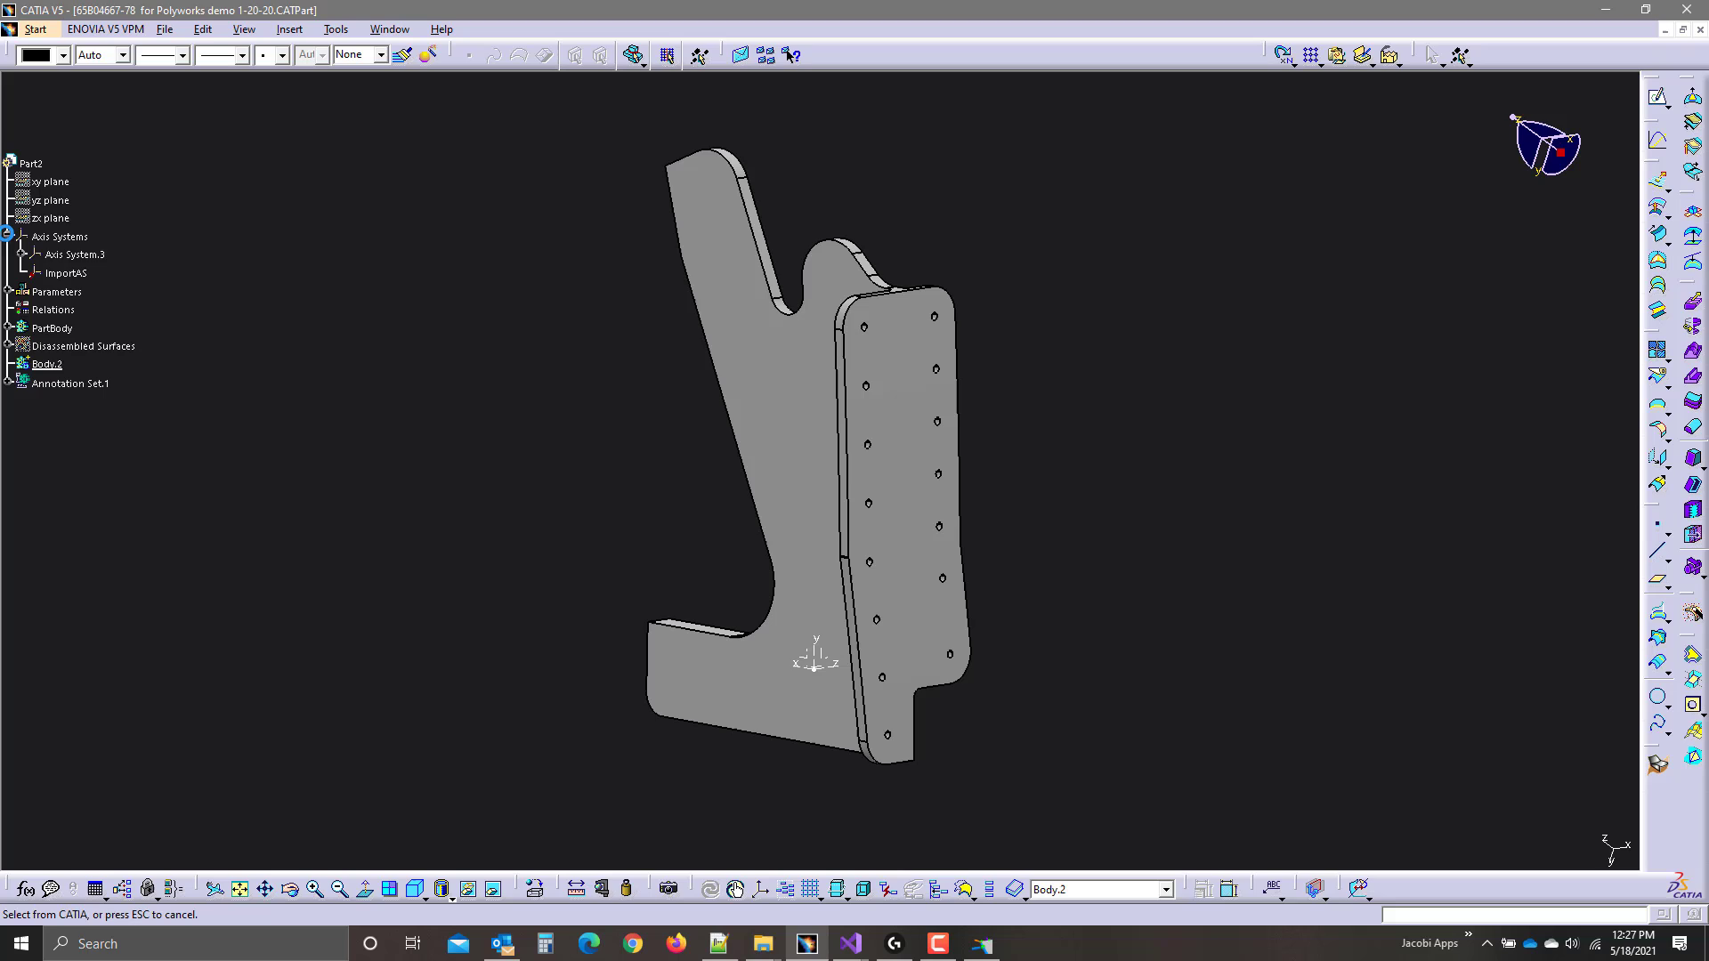
pyautogui.click(66, 272)
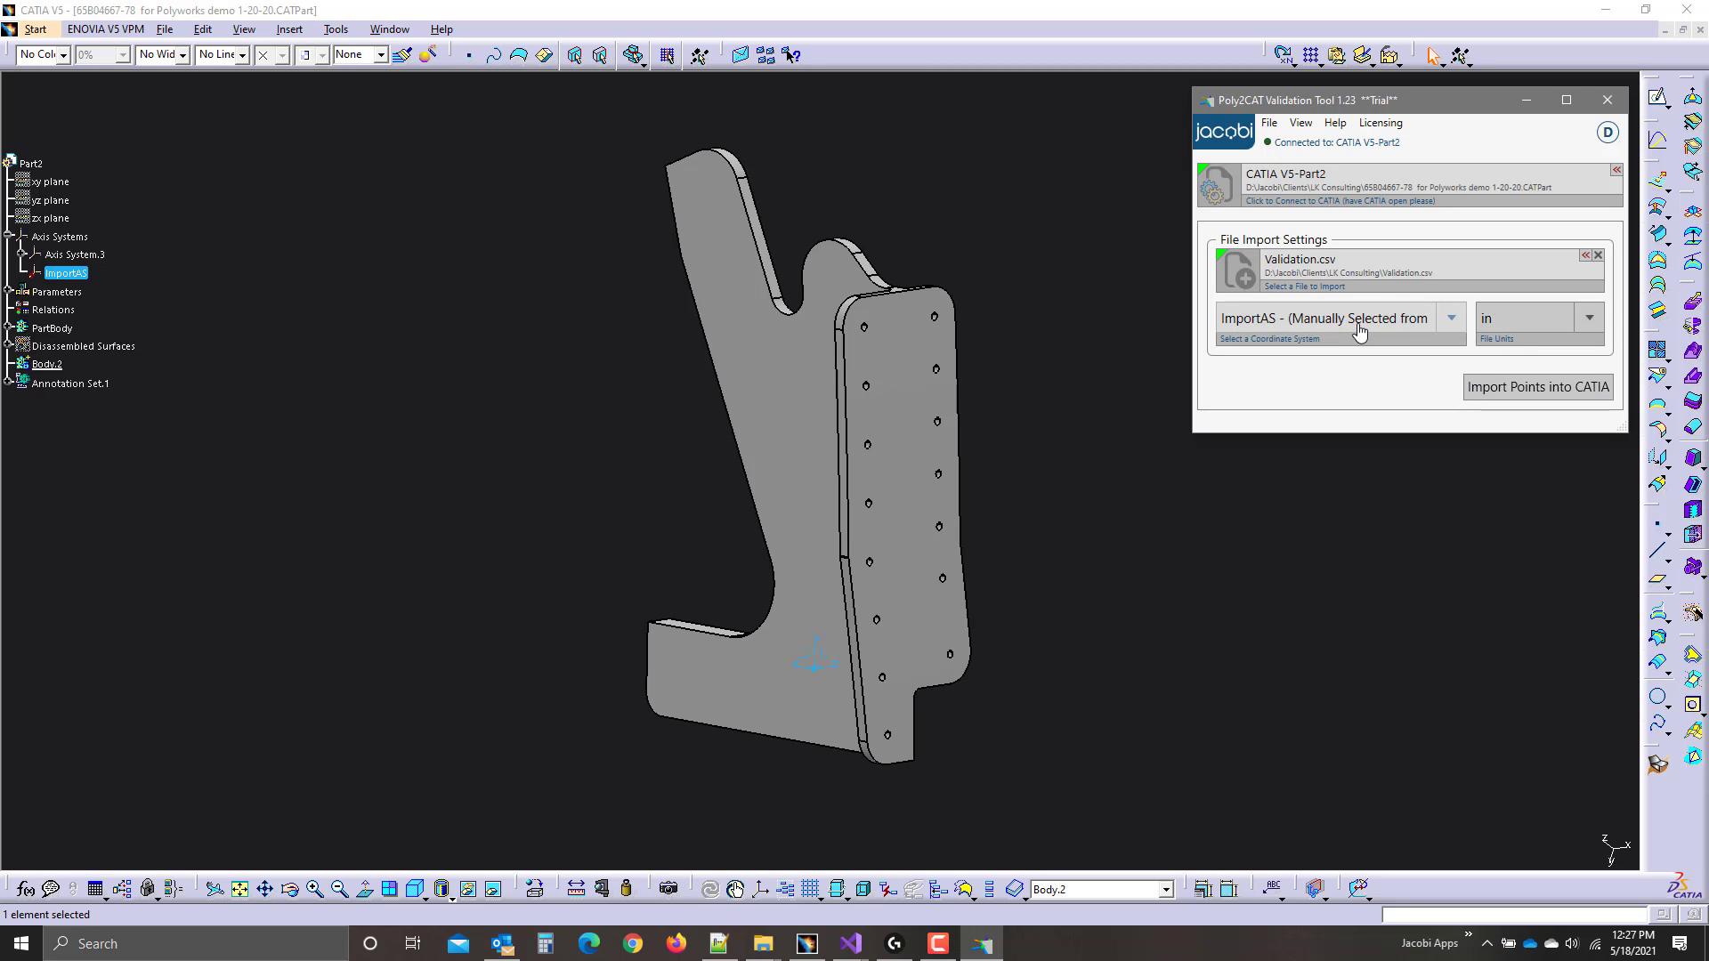
# Switch the coordinate system to Axis System.3, and replace it by picking the ImportAS axis directly on the model.
pyautogui.click(1402, 330)
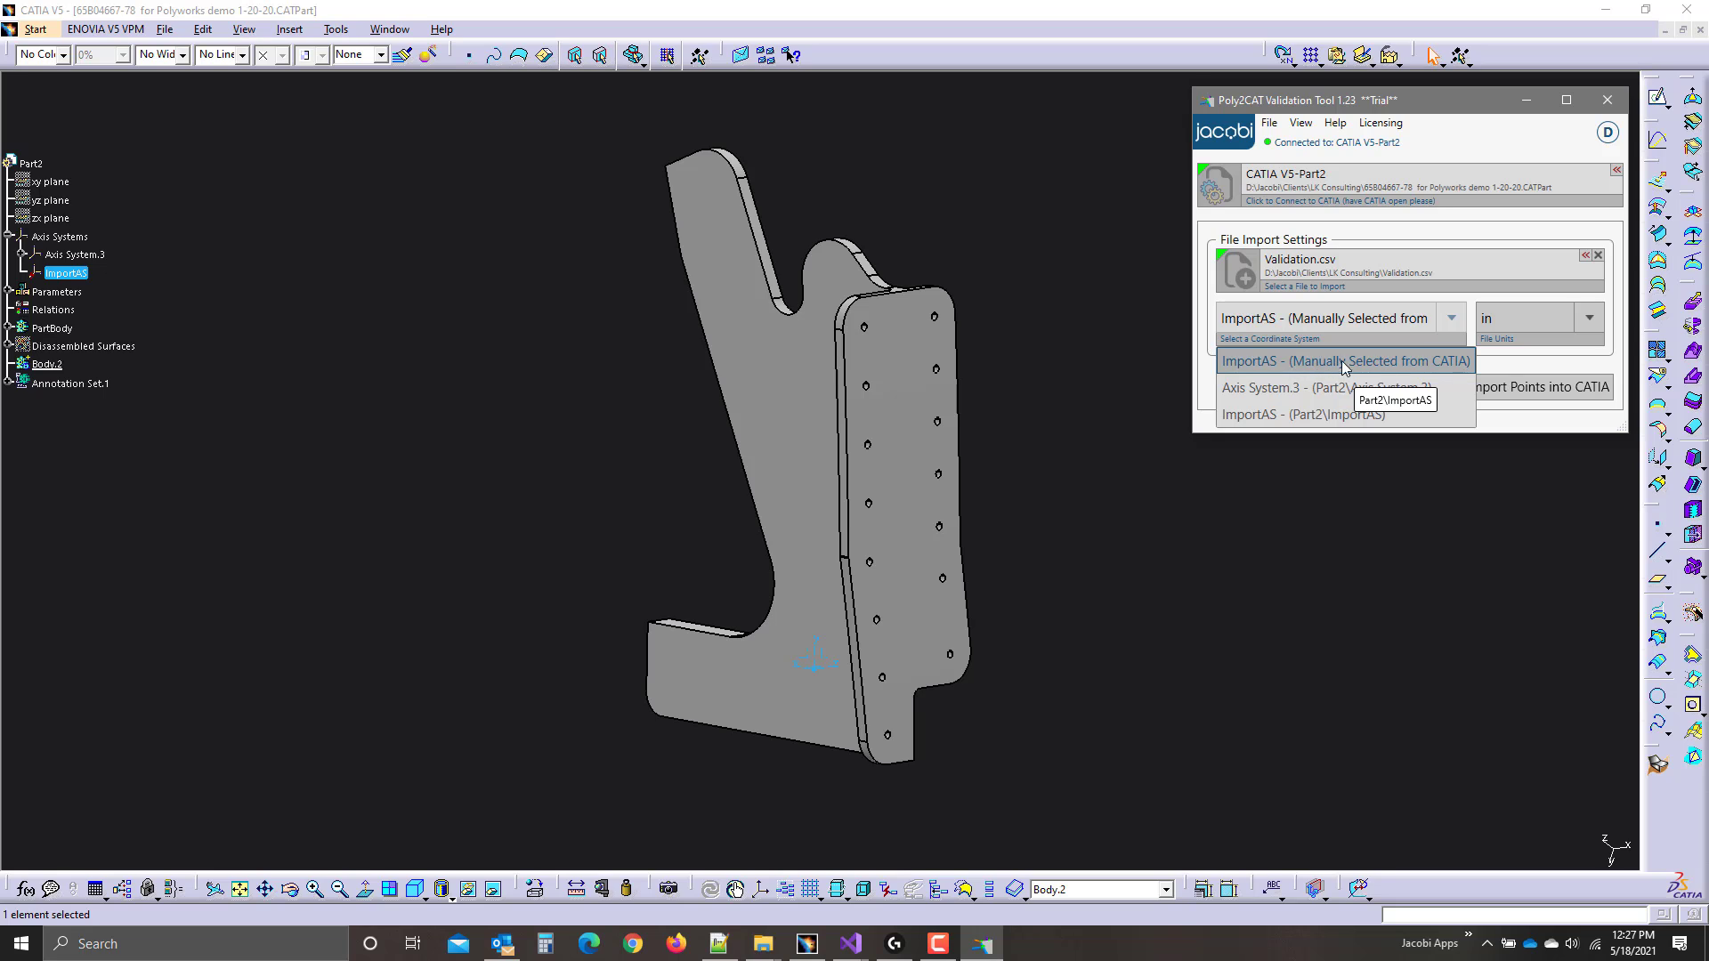
pyautogui.click(1326, 388)
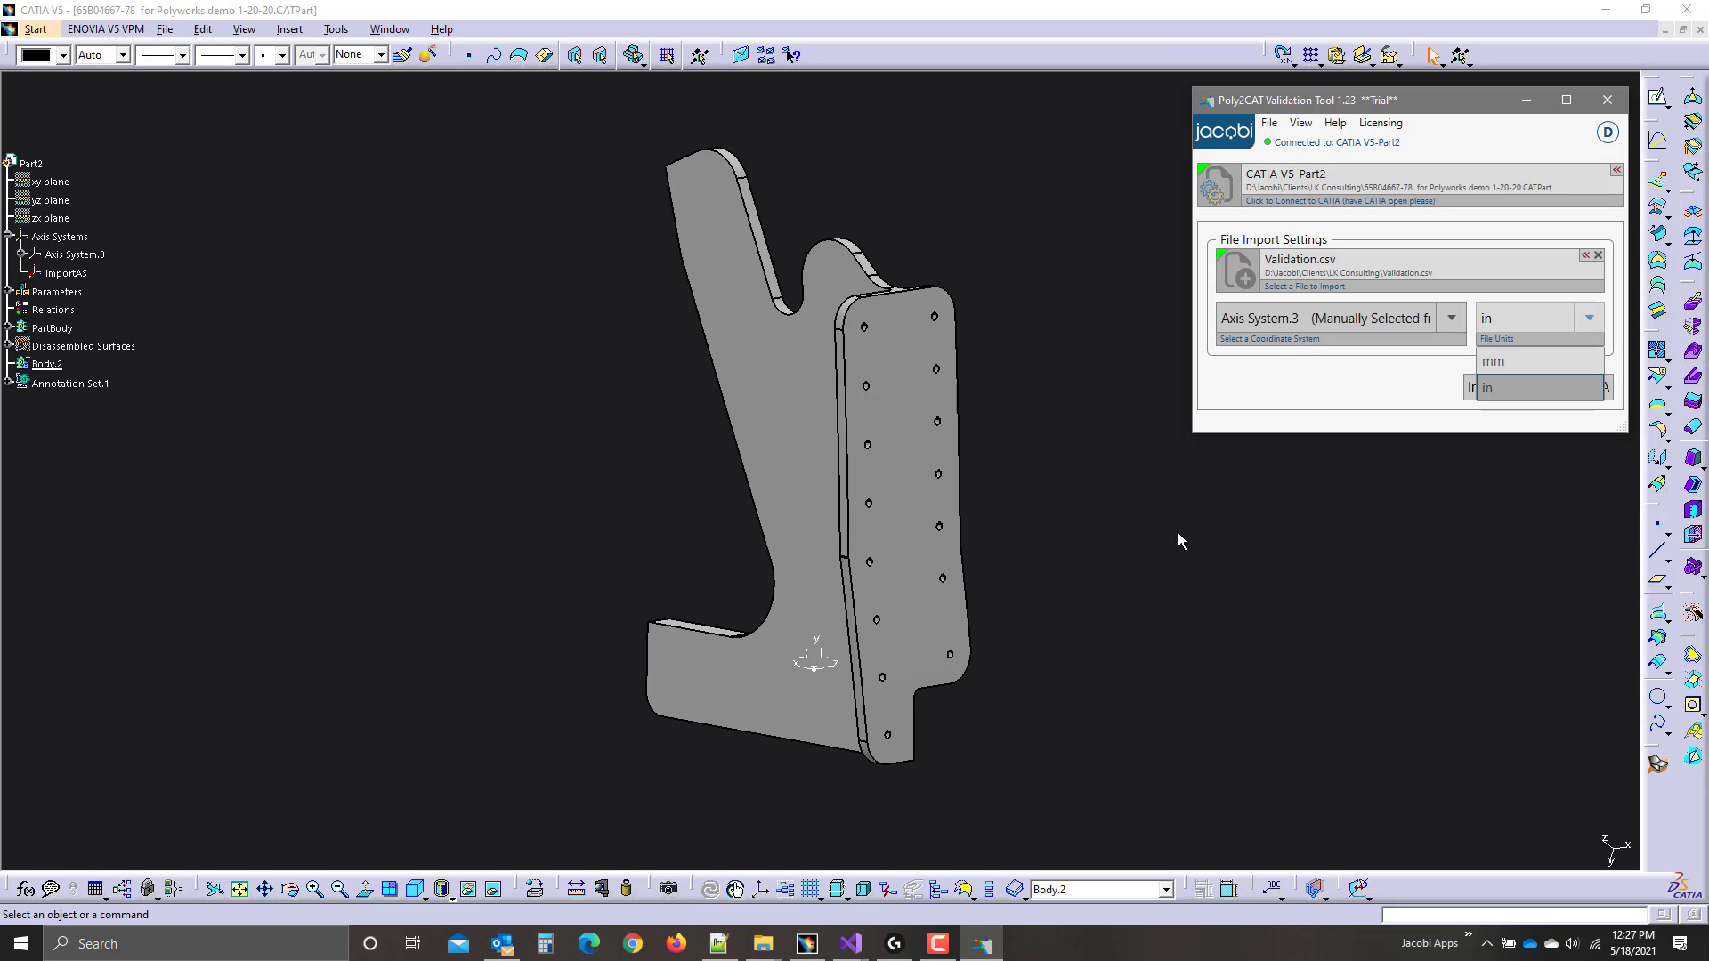
pyautogui.click(1440, 329)
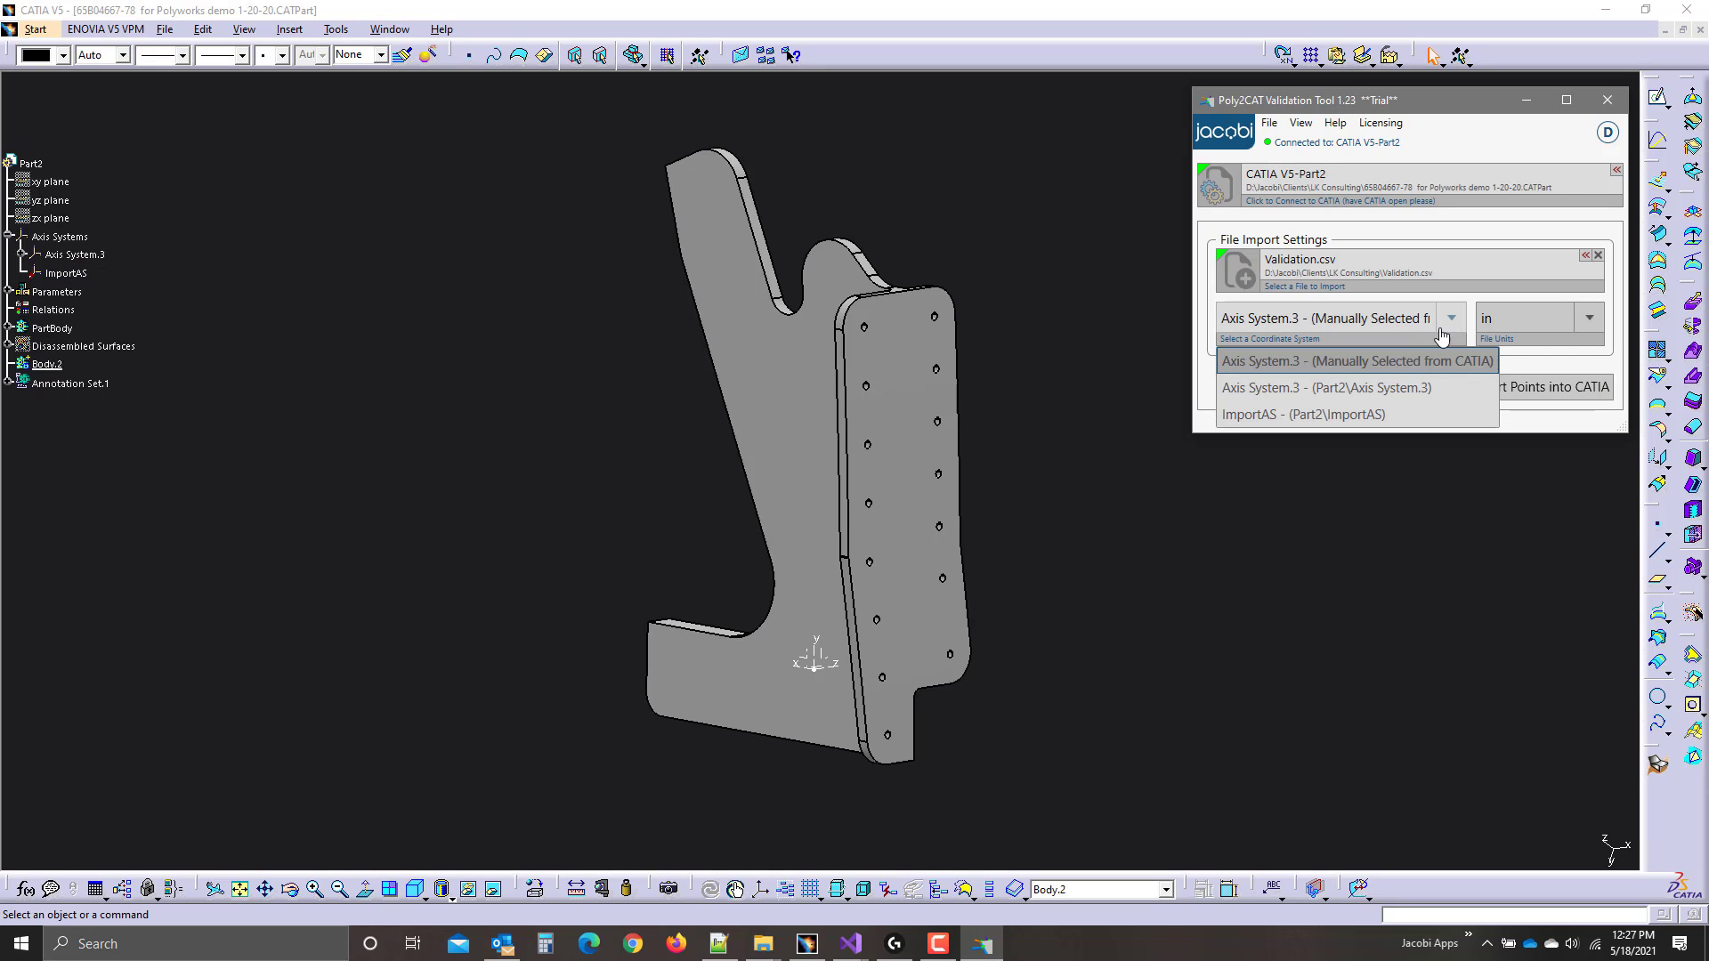
pyautogui.click(1346, 361)
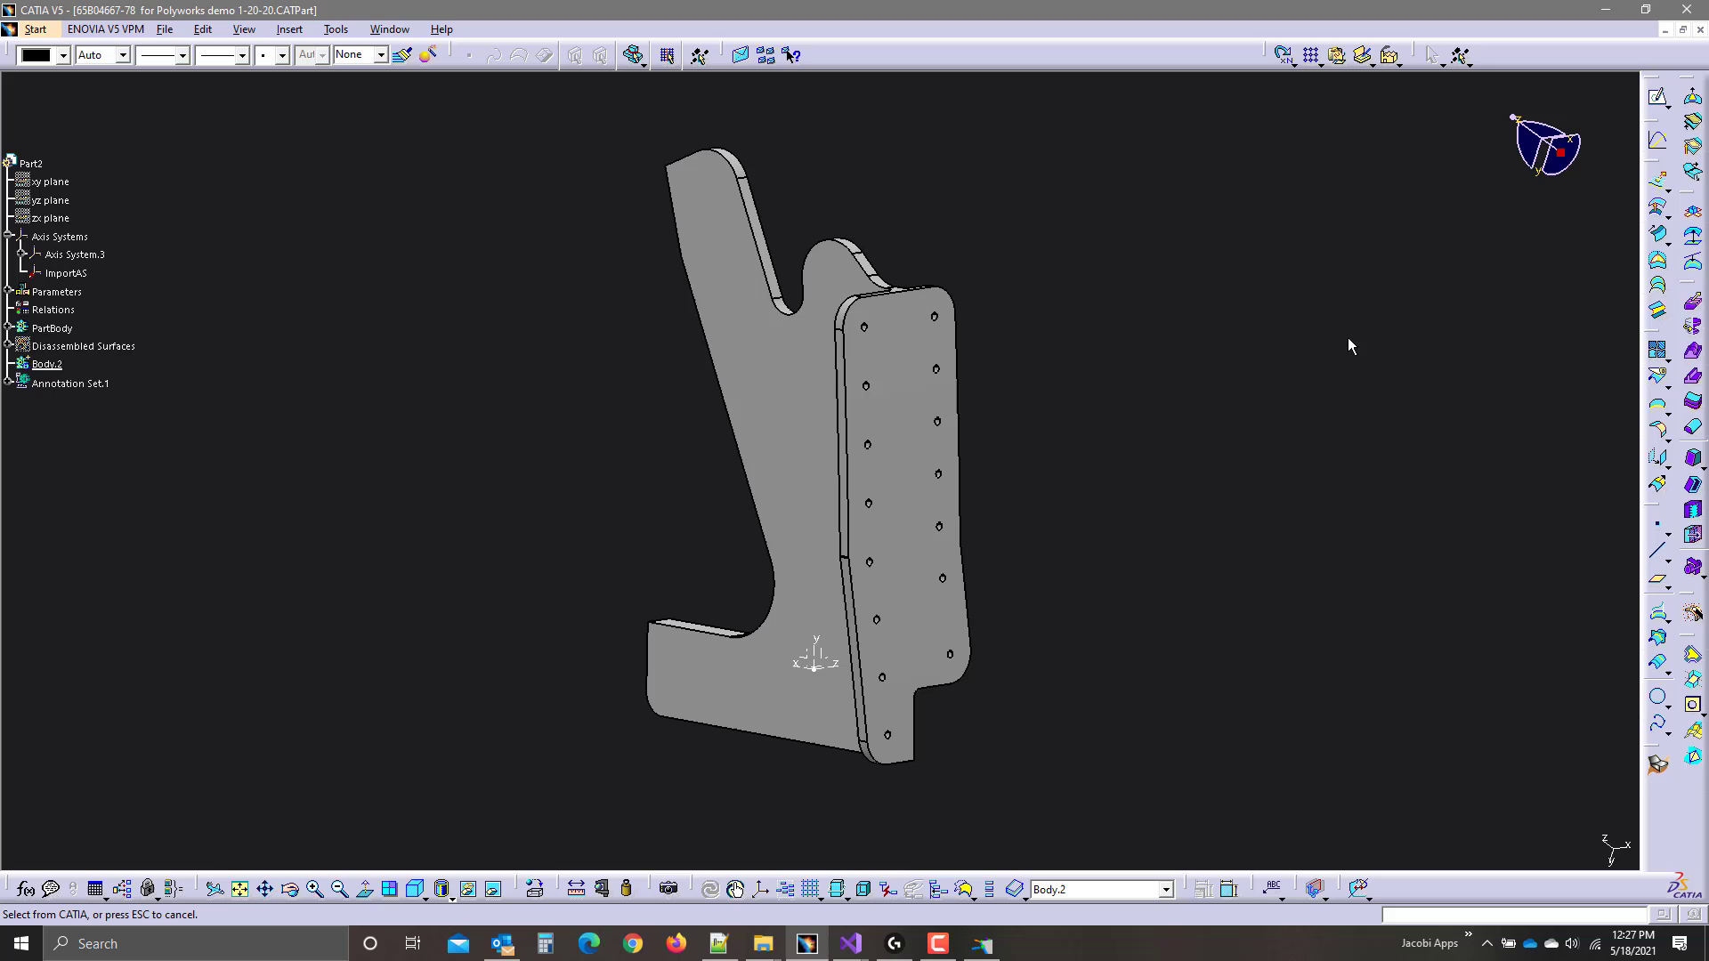
pyautogui.click(814, 664)
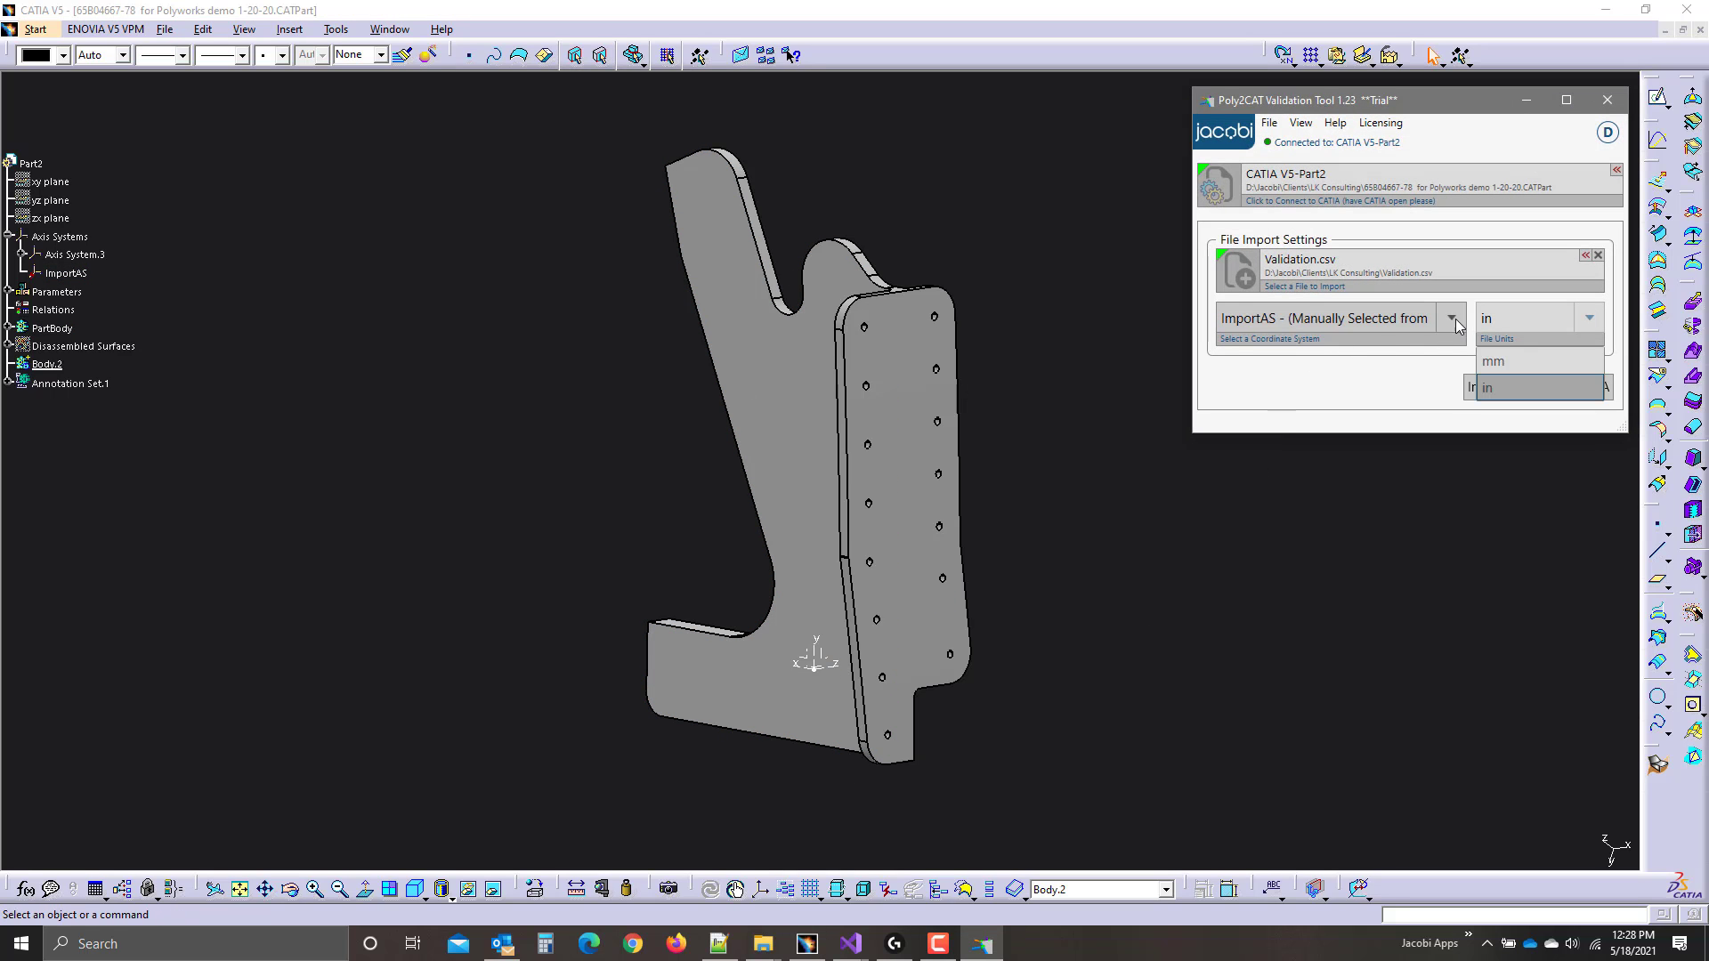
# Set the coordinate system to the listed ImportAS - (Part2\ImportAS) and the file units to in.
pyautogui.click(1452, 320)
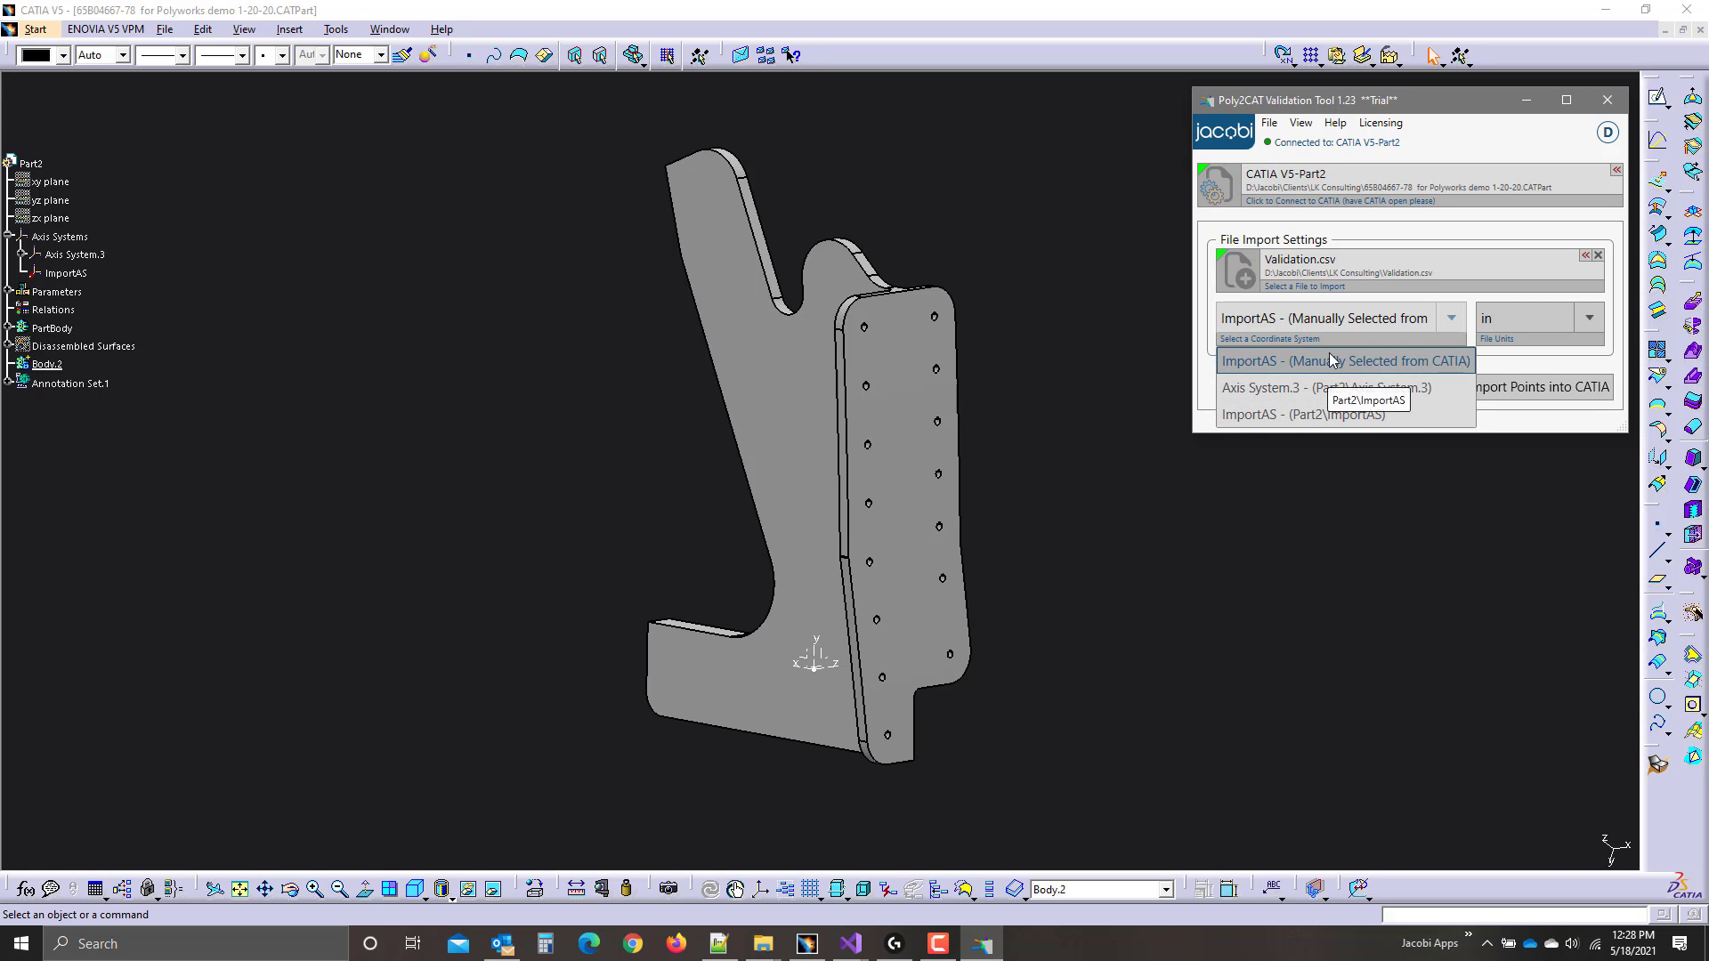
pyautogui.click(1307, 415)
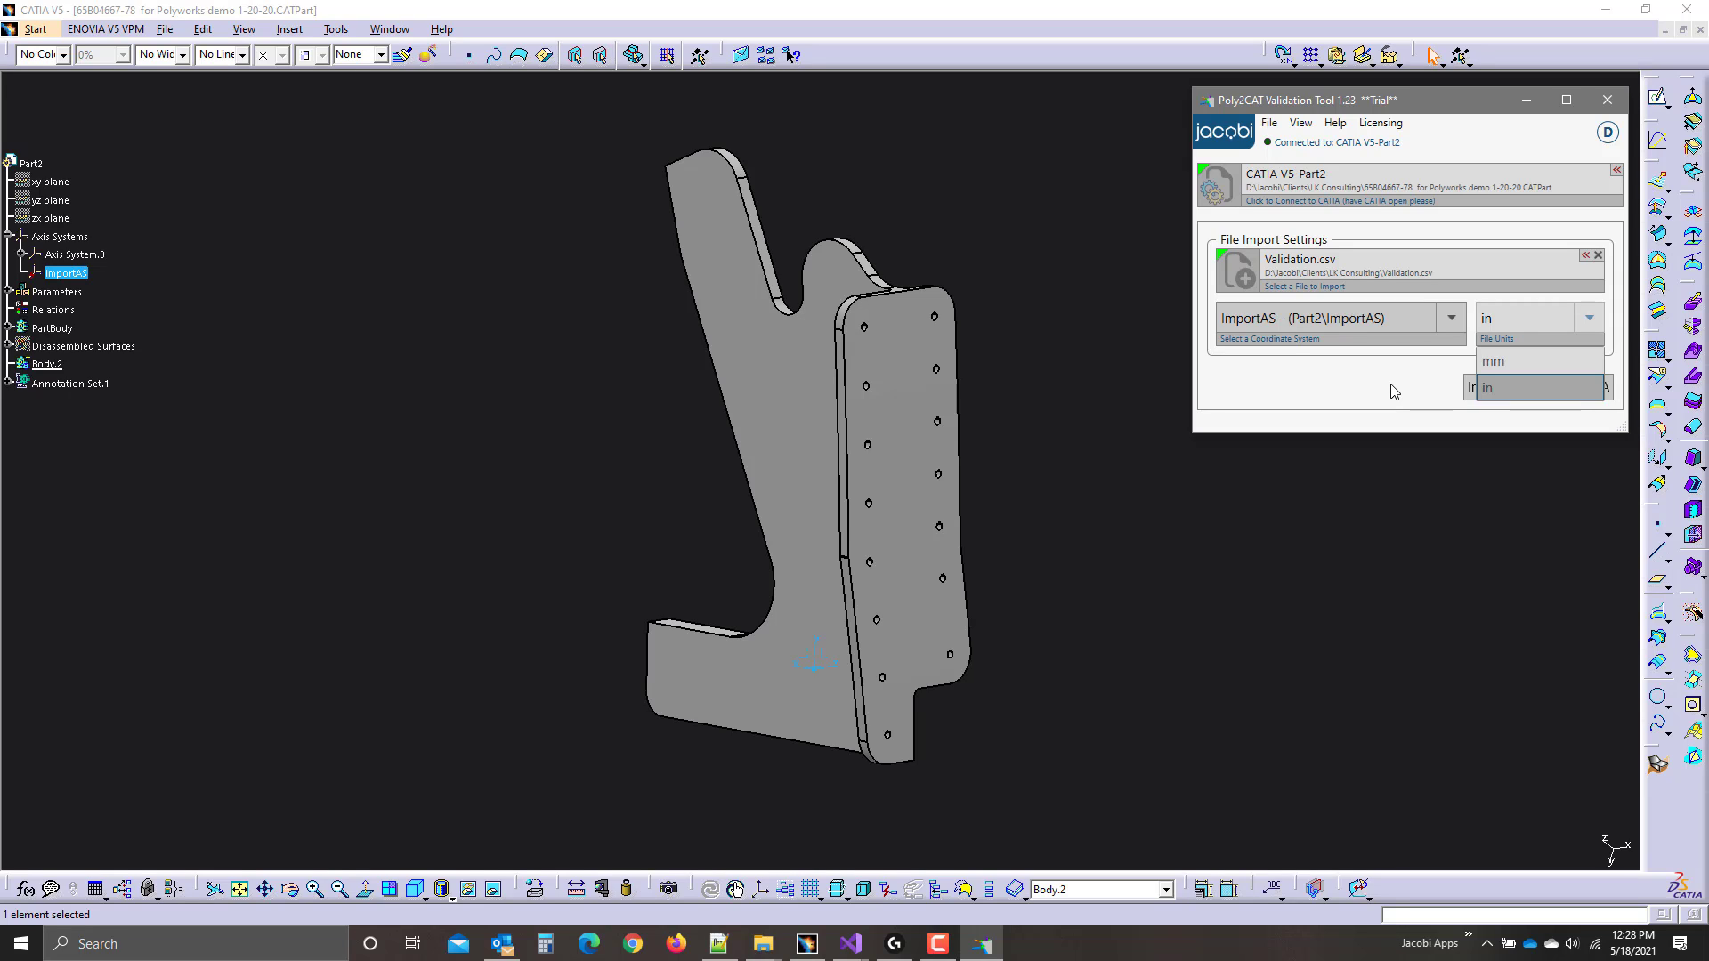
pyautogui.click(1519, 392)
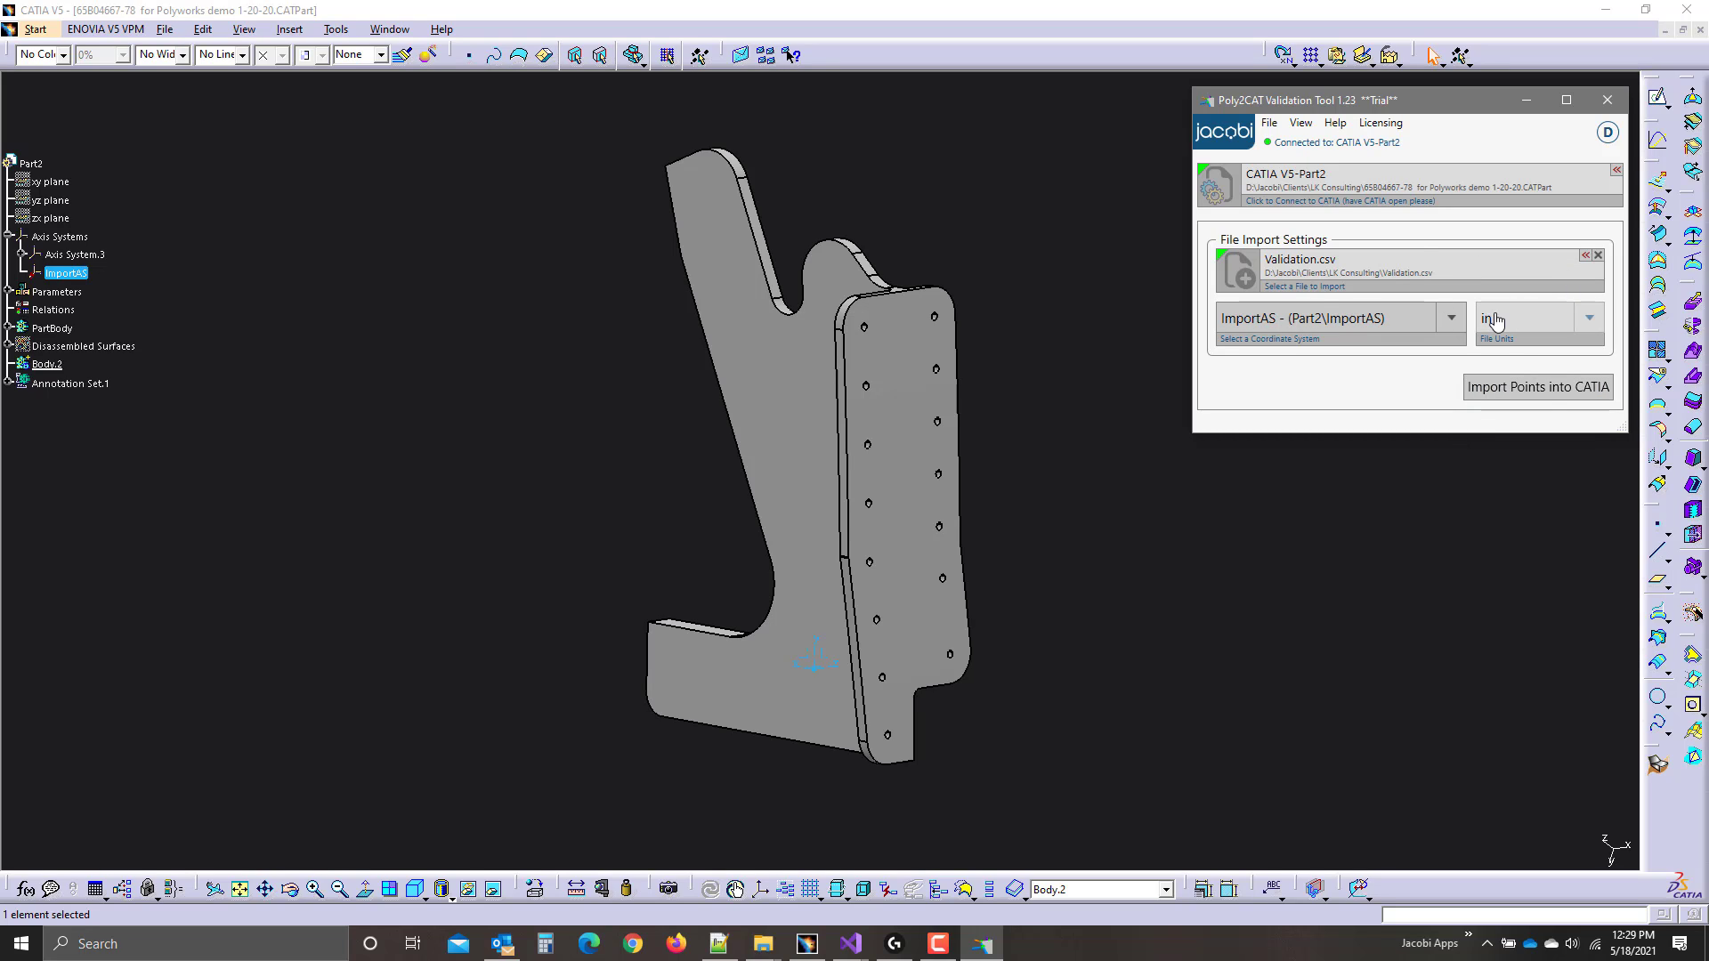
# Import the points of Validation.csv into the CATIA part.
pyautogui.click(1585, 258)
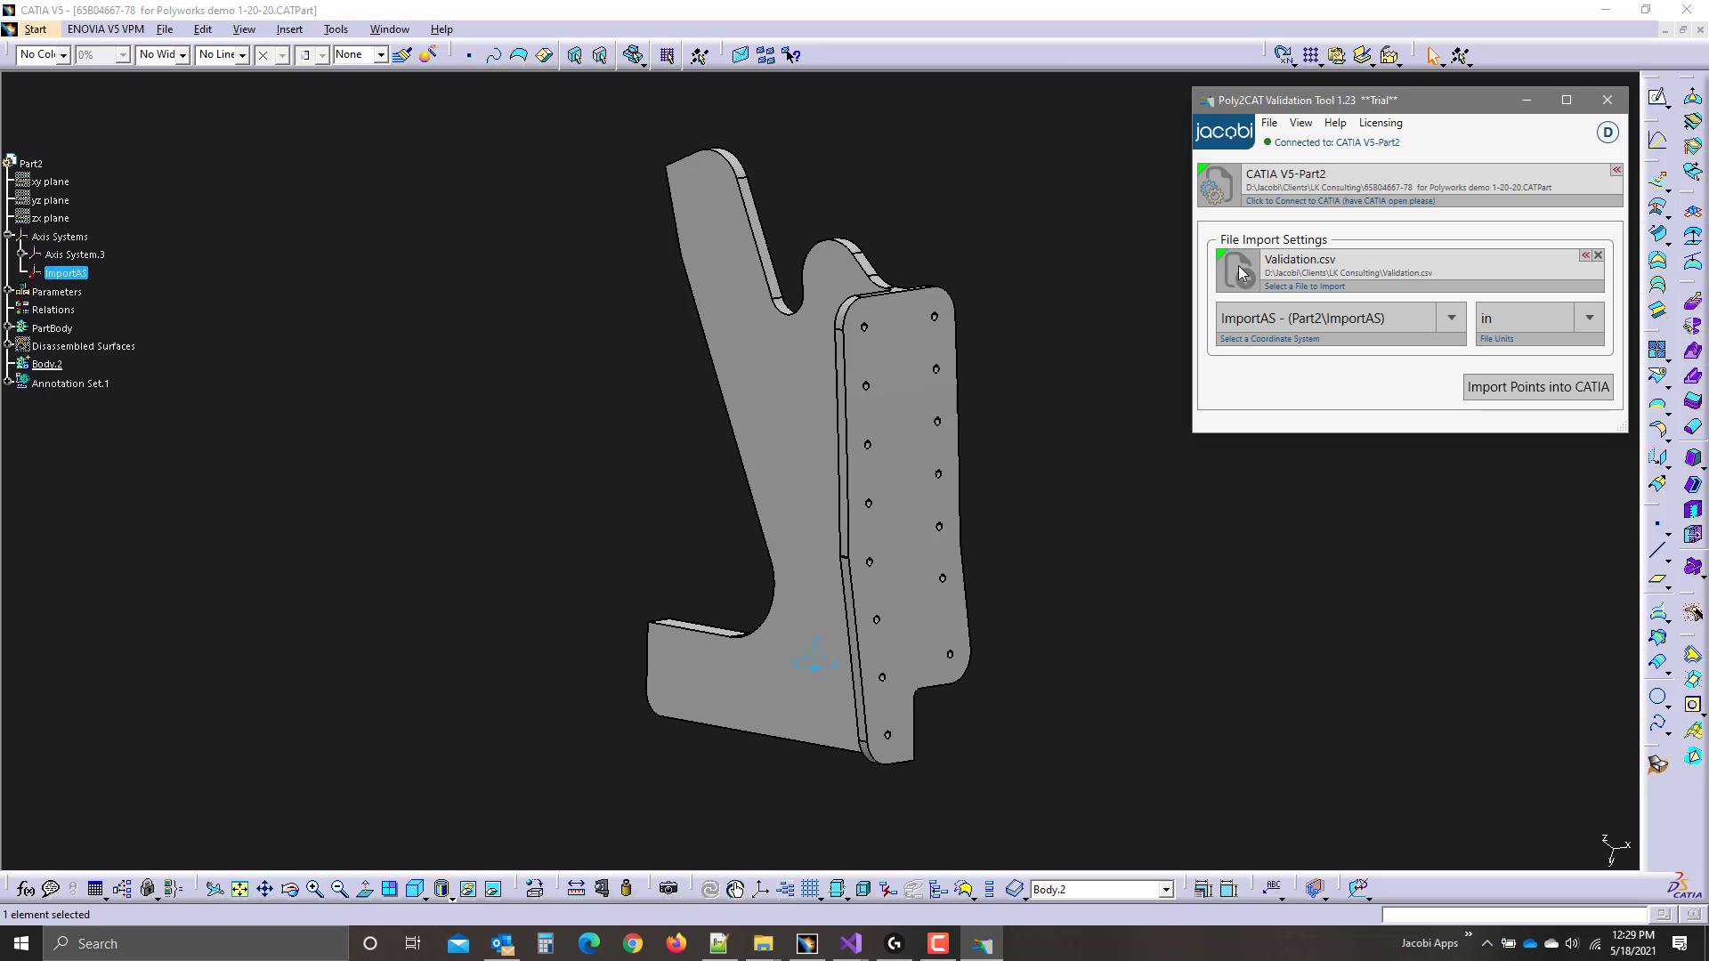
pyautogui.moveTo(1586, 264)
pyautogui.click(1529, 392)
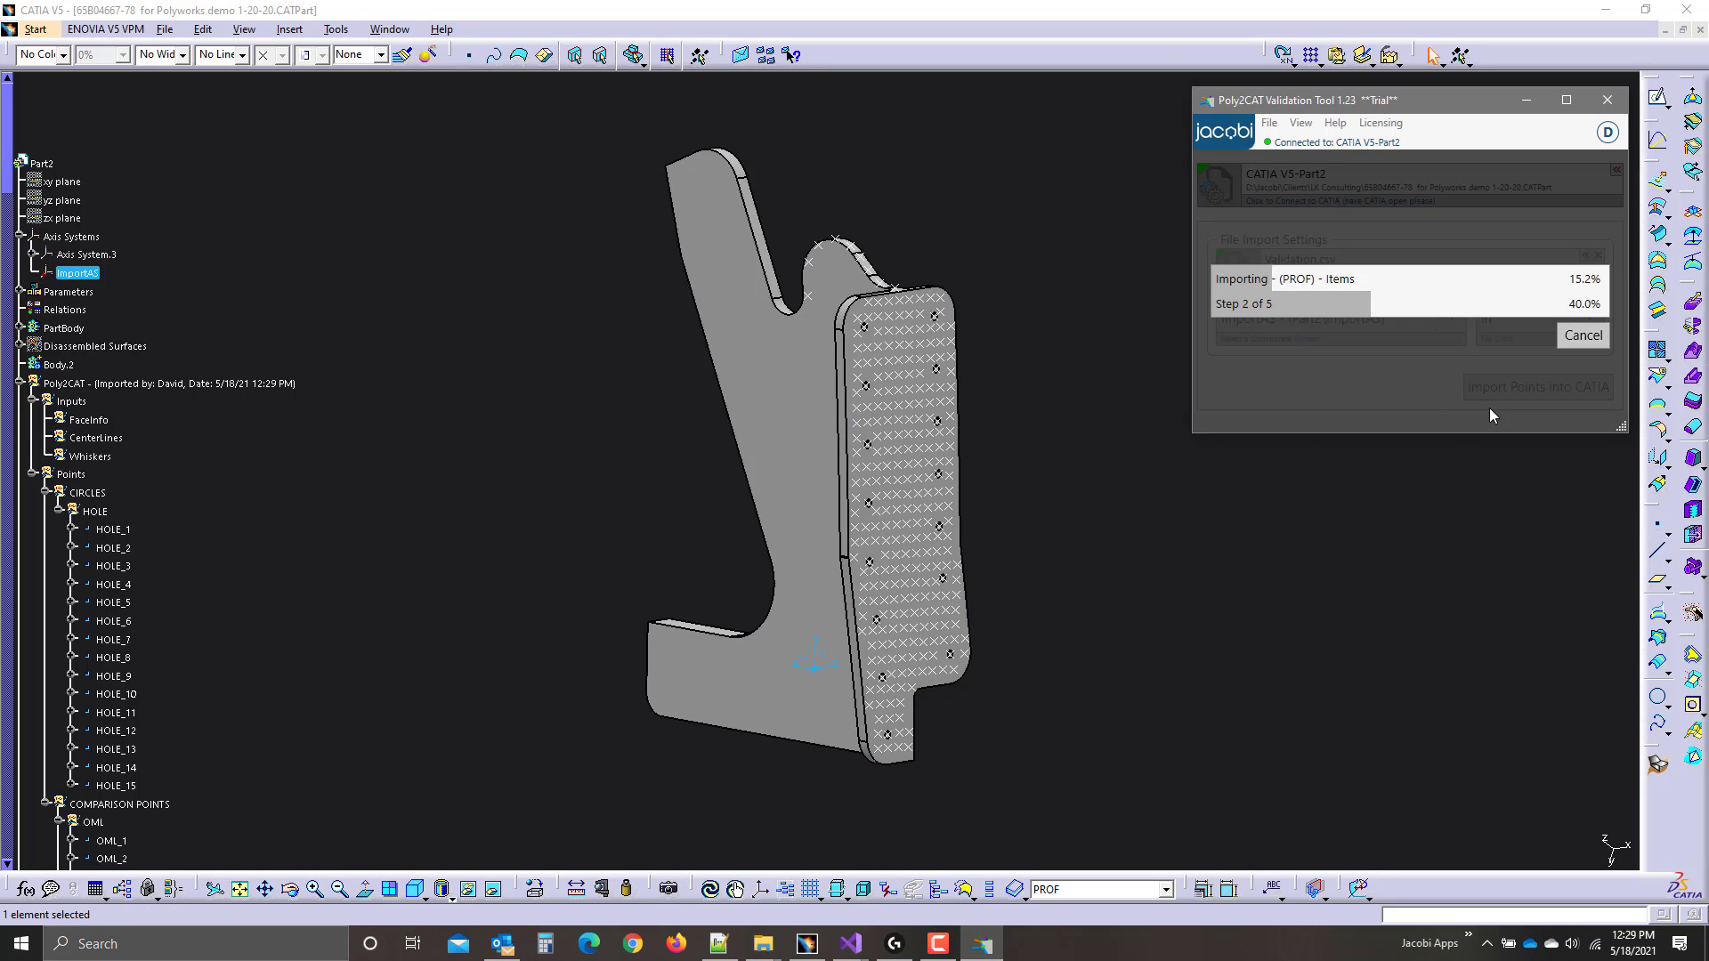
# Cancel the running point import and reset the data imported so far.
pyautogui.click(1579, 336)
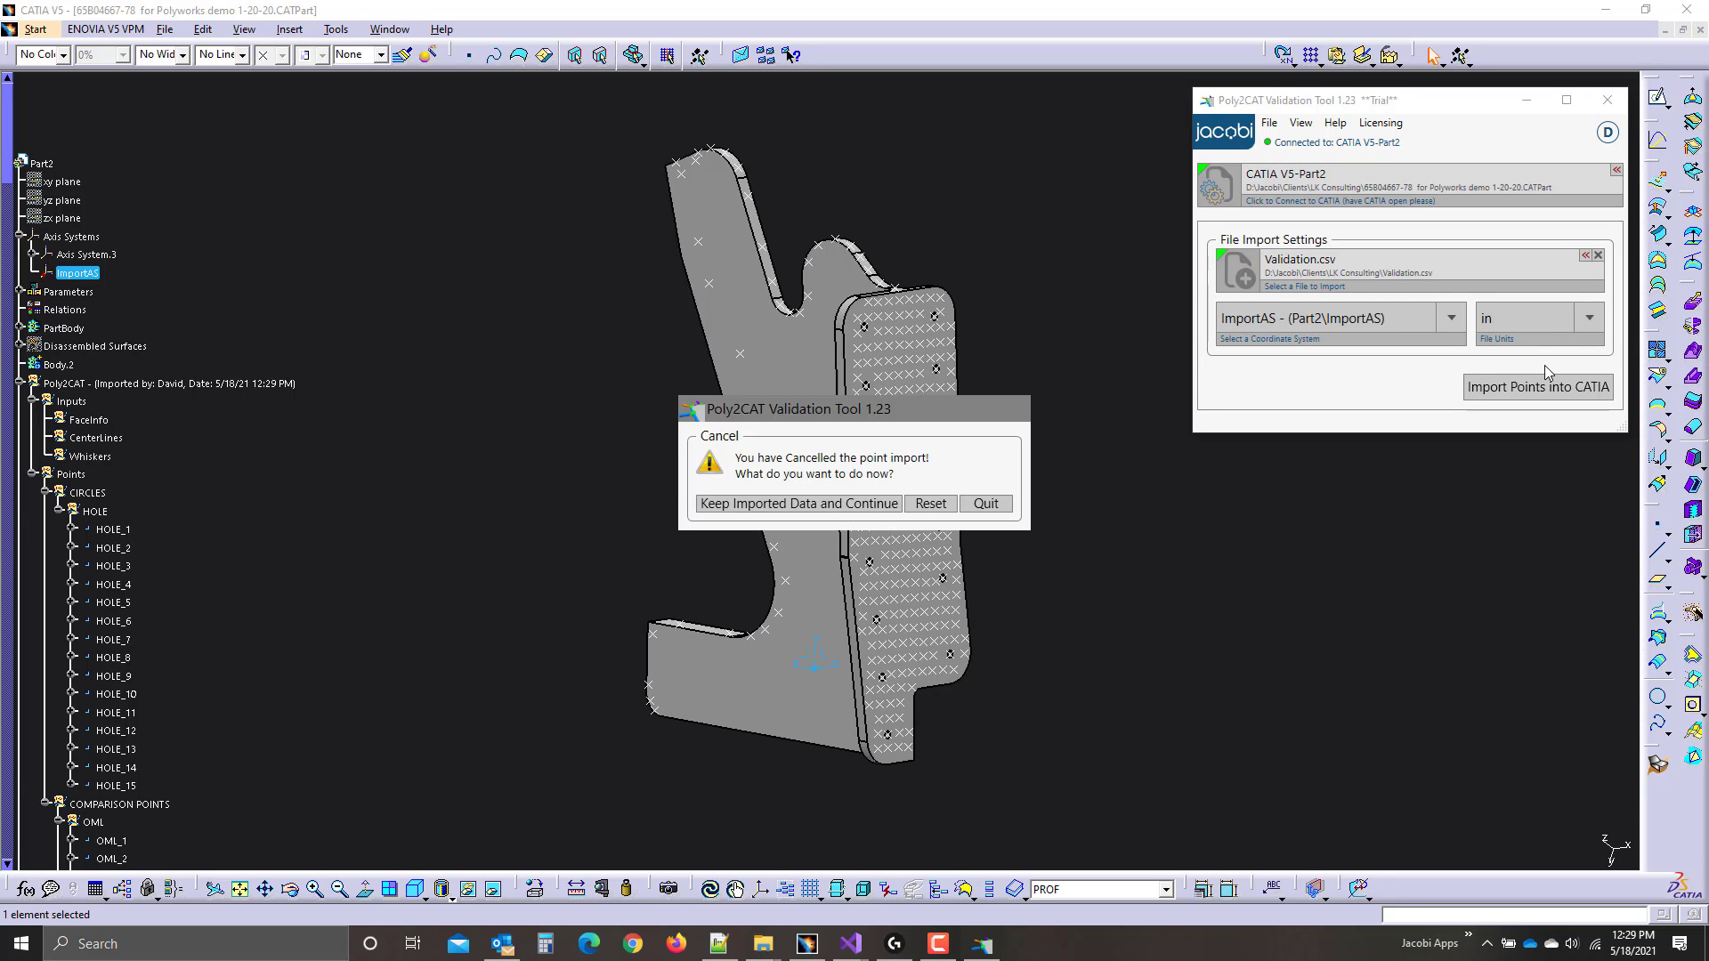
pyautogui.moveTo(935, 407); pyautogui.dragTo(977, 372)
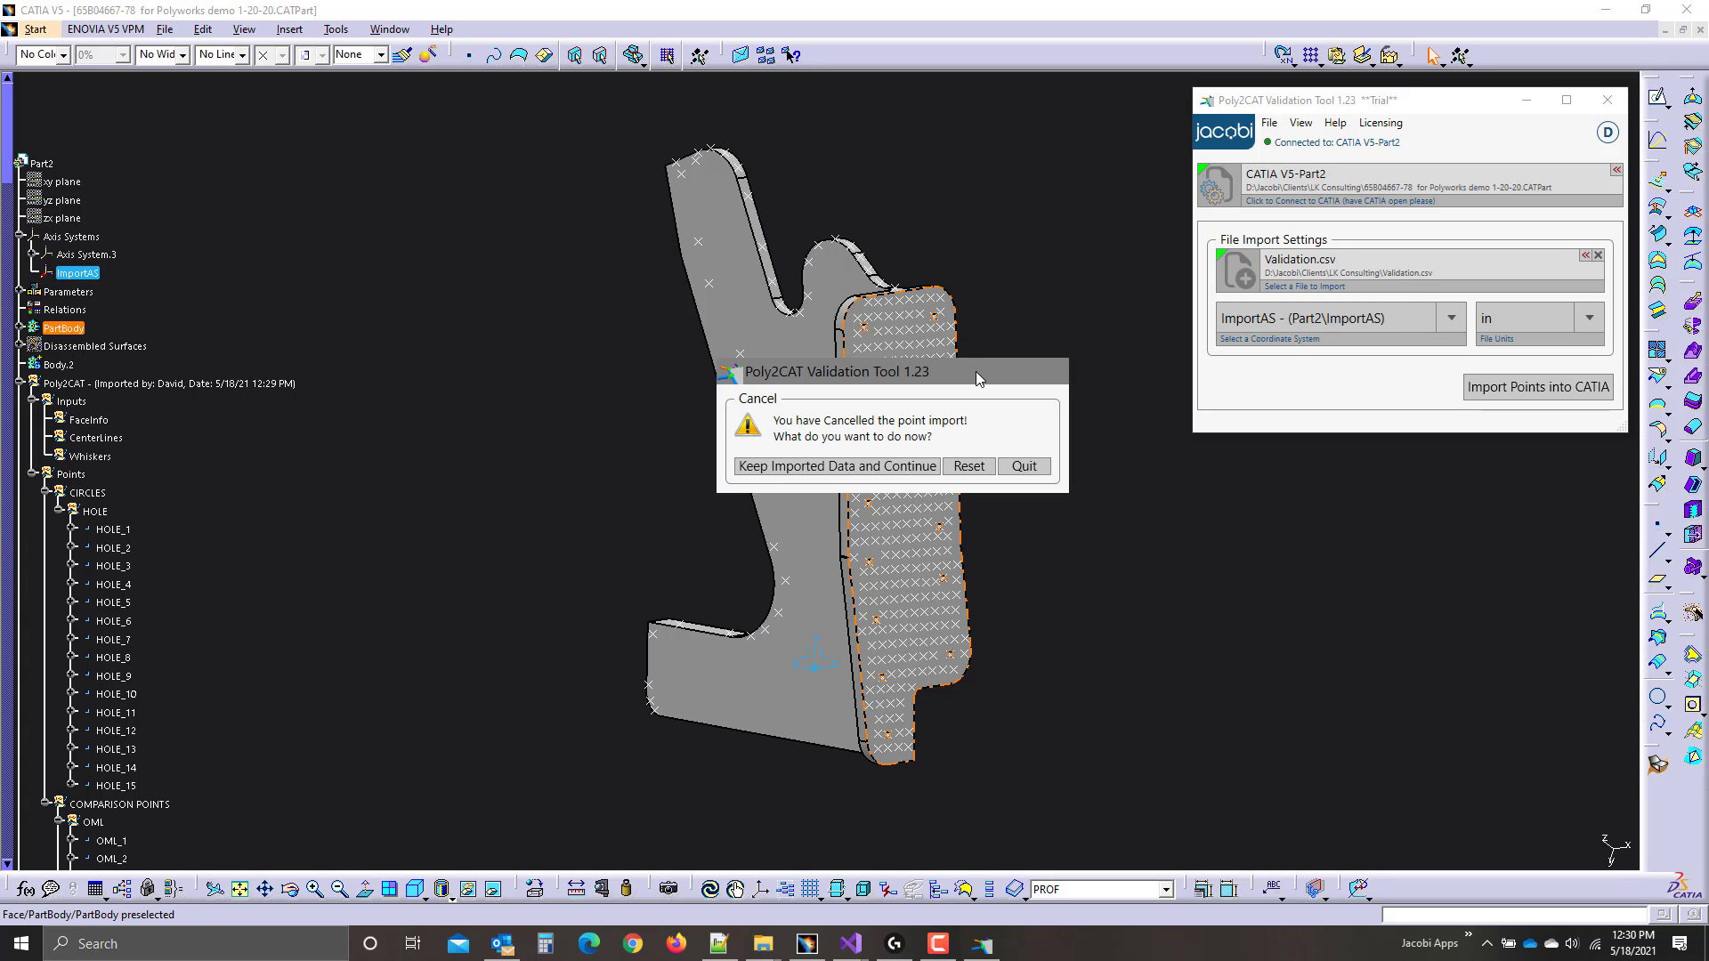
pyautogui.moveTo(977, 379); pyautogui.dragTo(1030, 380)
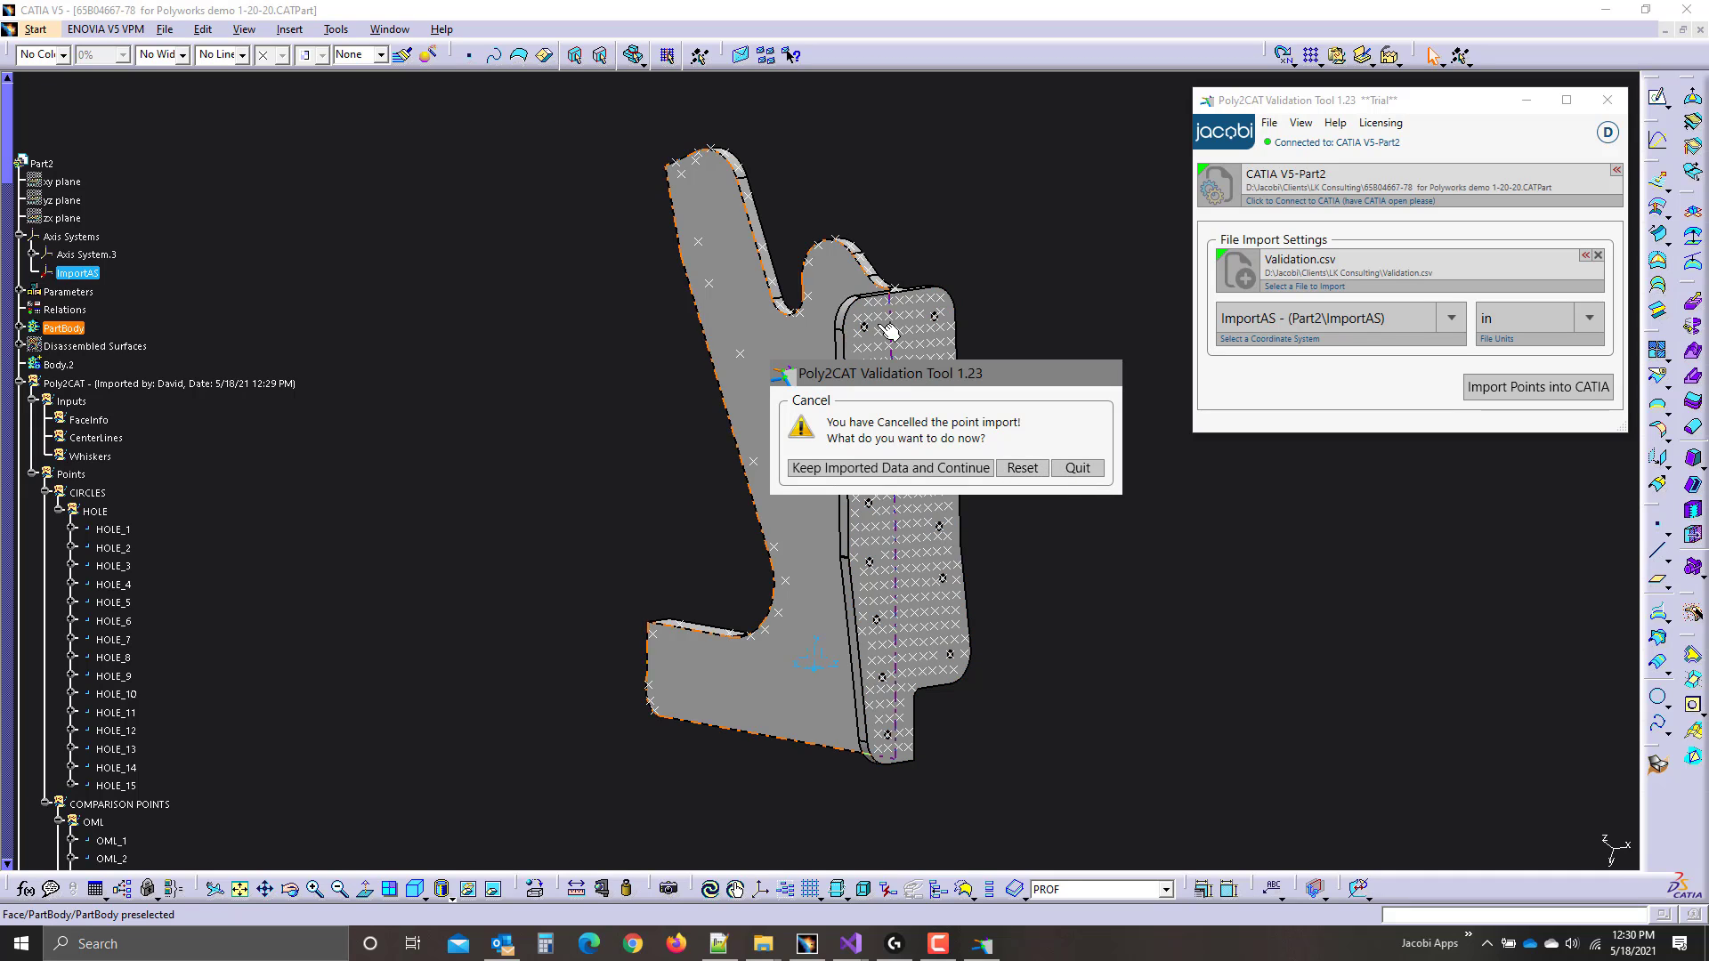
pyautogui.click(1022, 468)
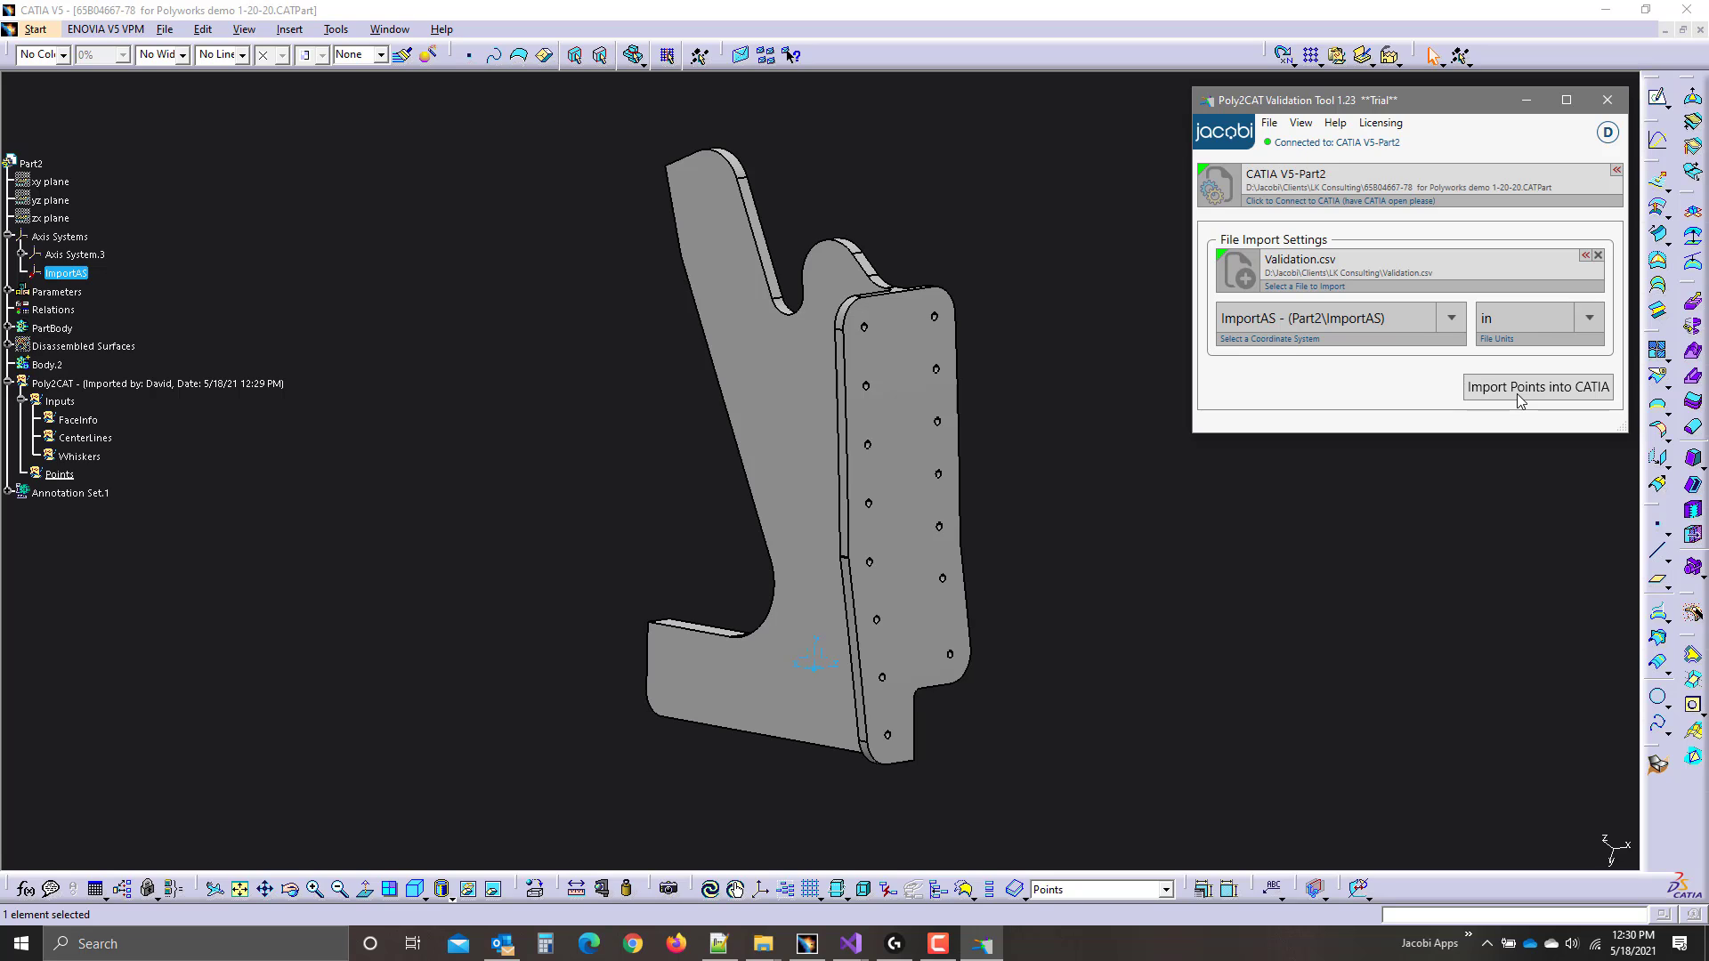
# Switch the file units to mm and back to in, and look through the coordinate system options.
pyautogui.click(1531, 331)
pyautogui.click(1507, 369)
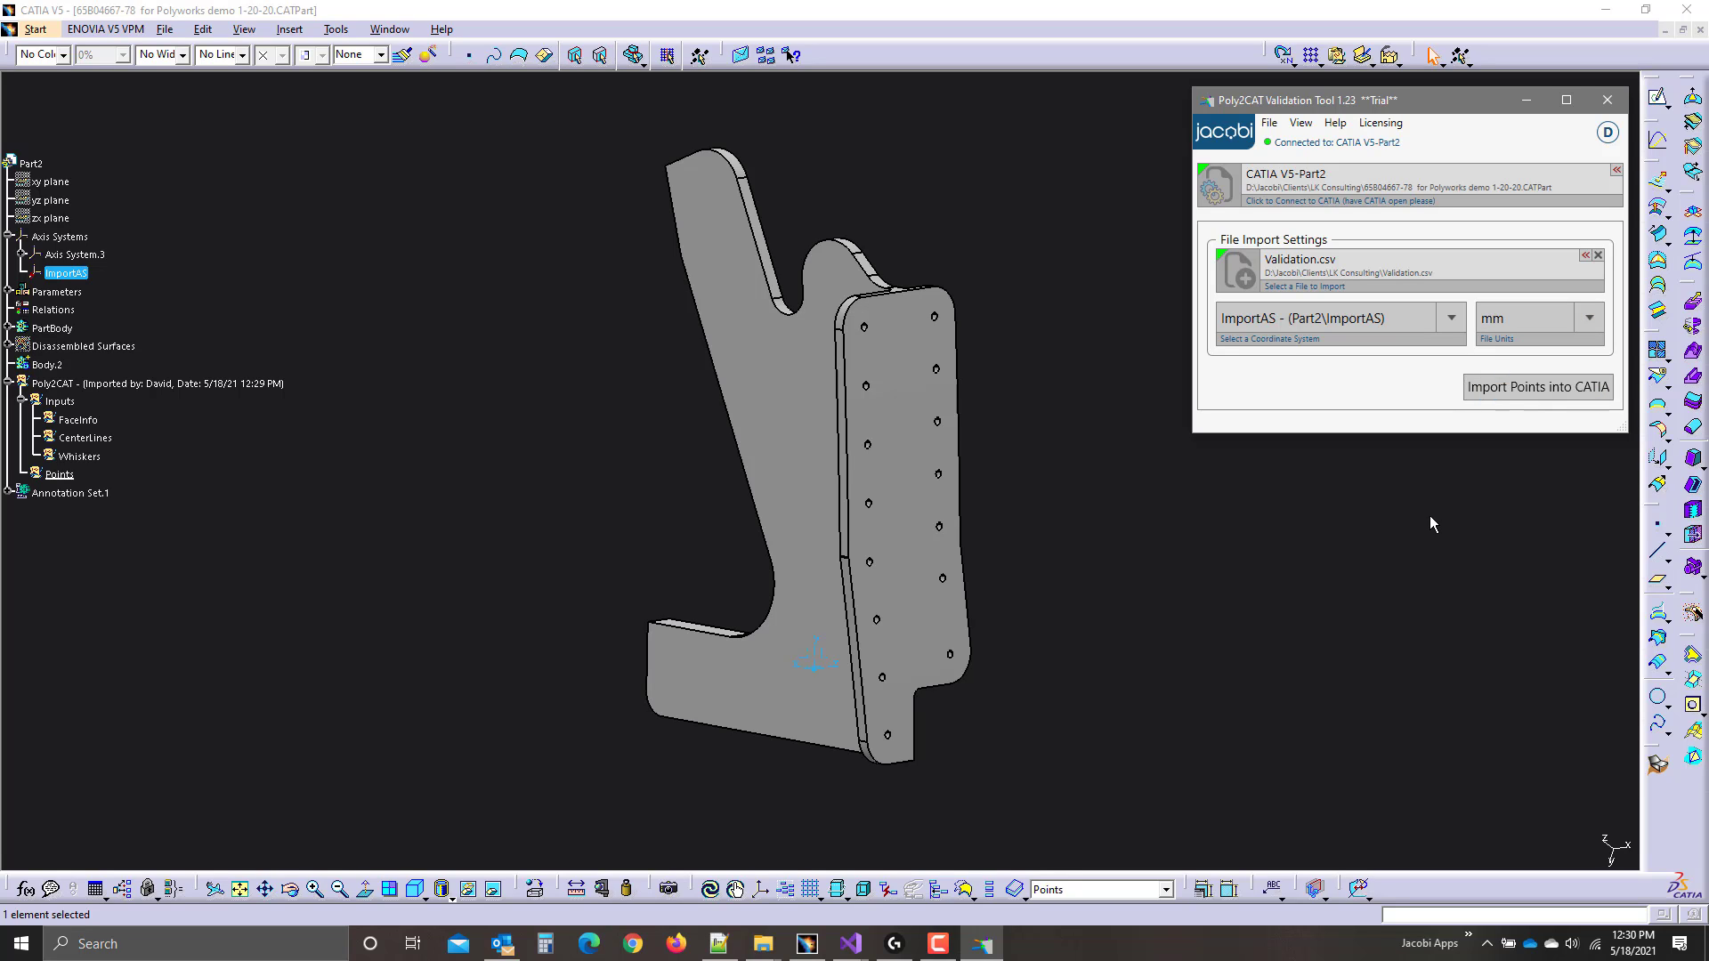
pyautogui.click(1516, 334)
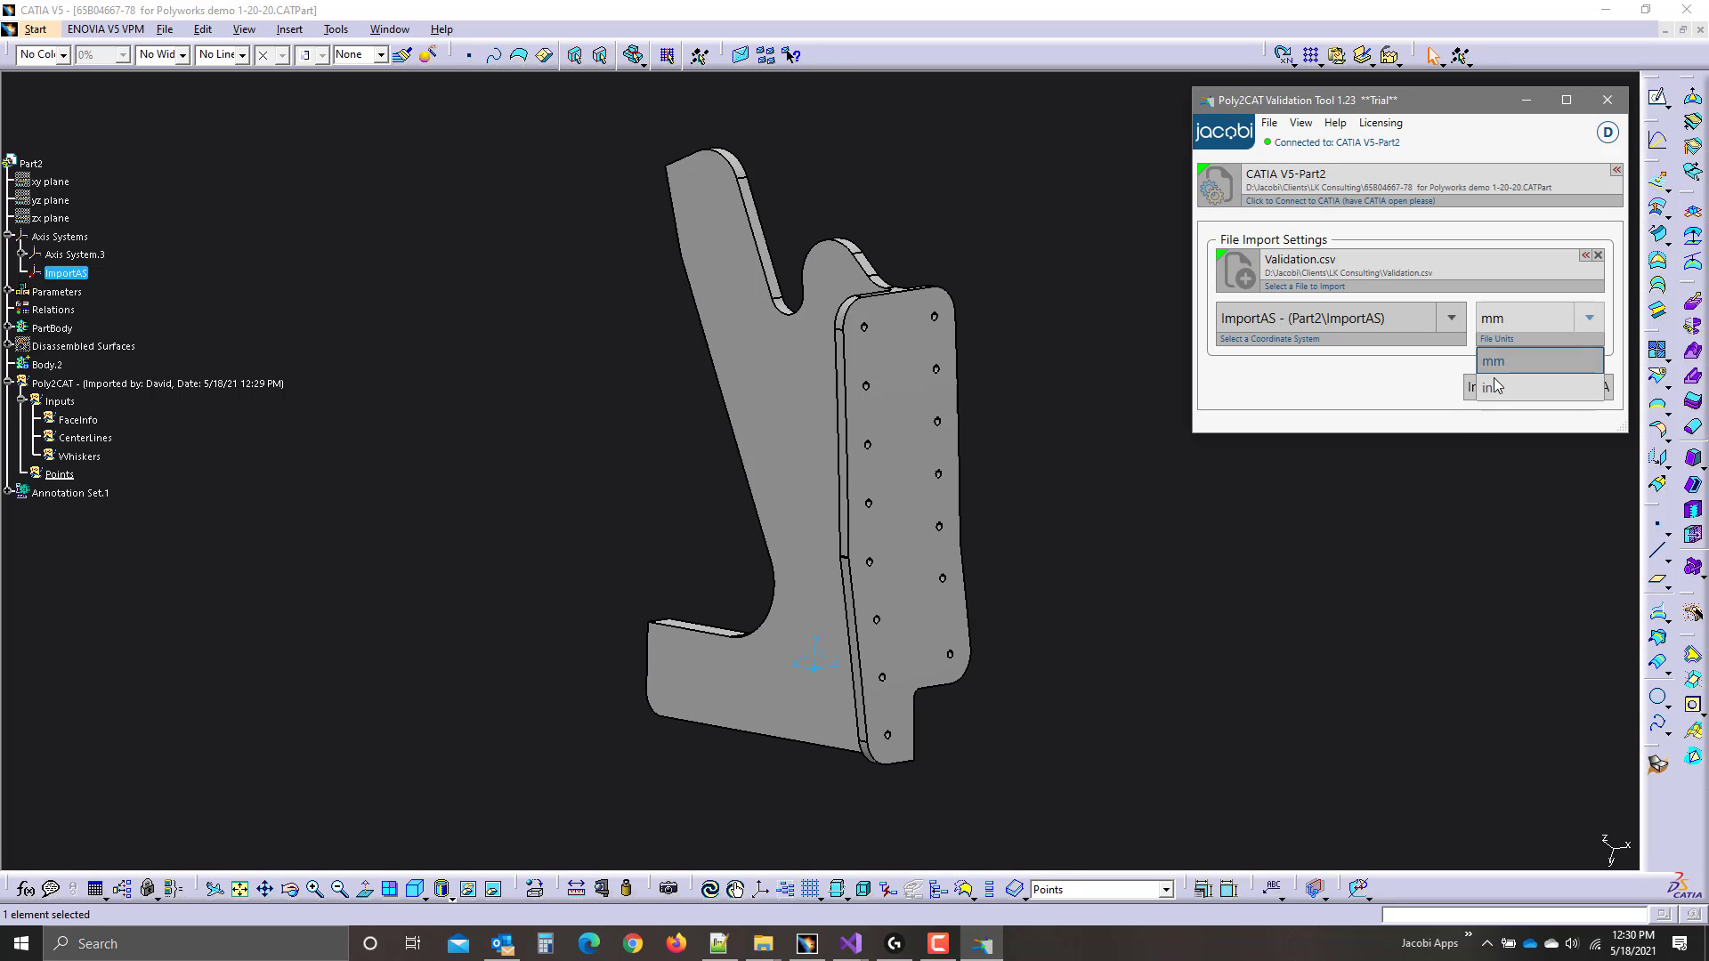
pyautogui.click(1503, 388)
pyautogui.click(1369, 332)
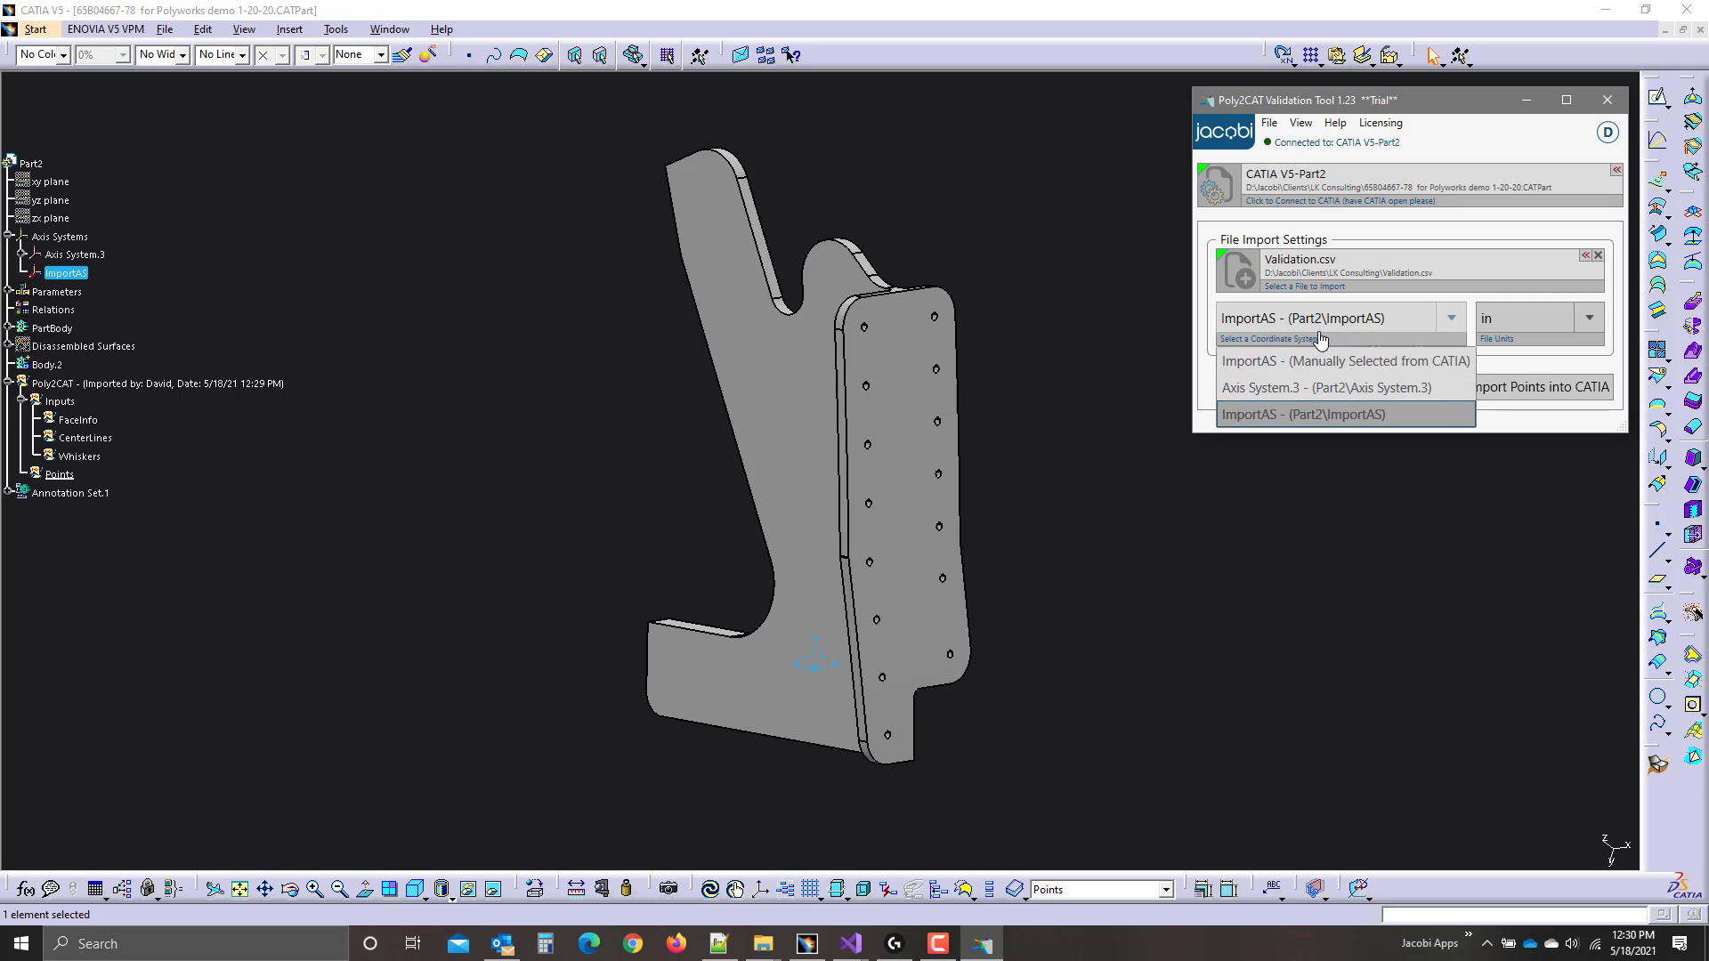
pyautogui.click(1417, 324)
pyautogui.click(1501, 330)
pyautogui.click(1391, 374)
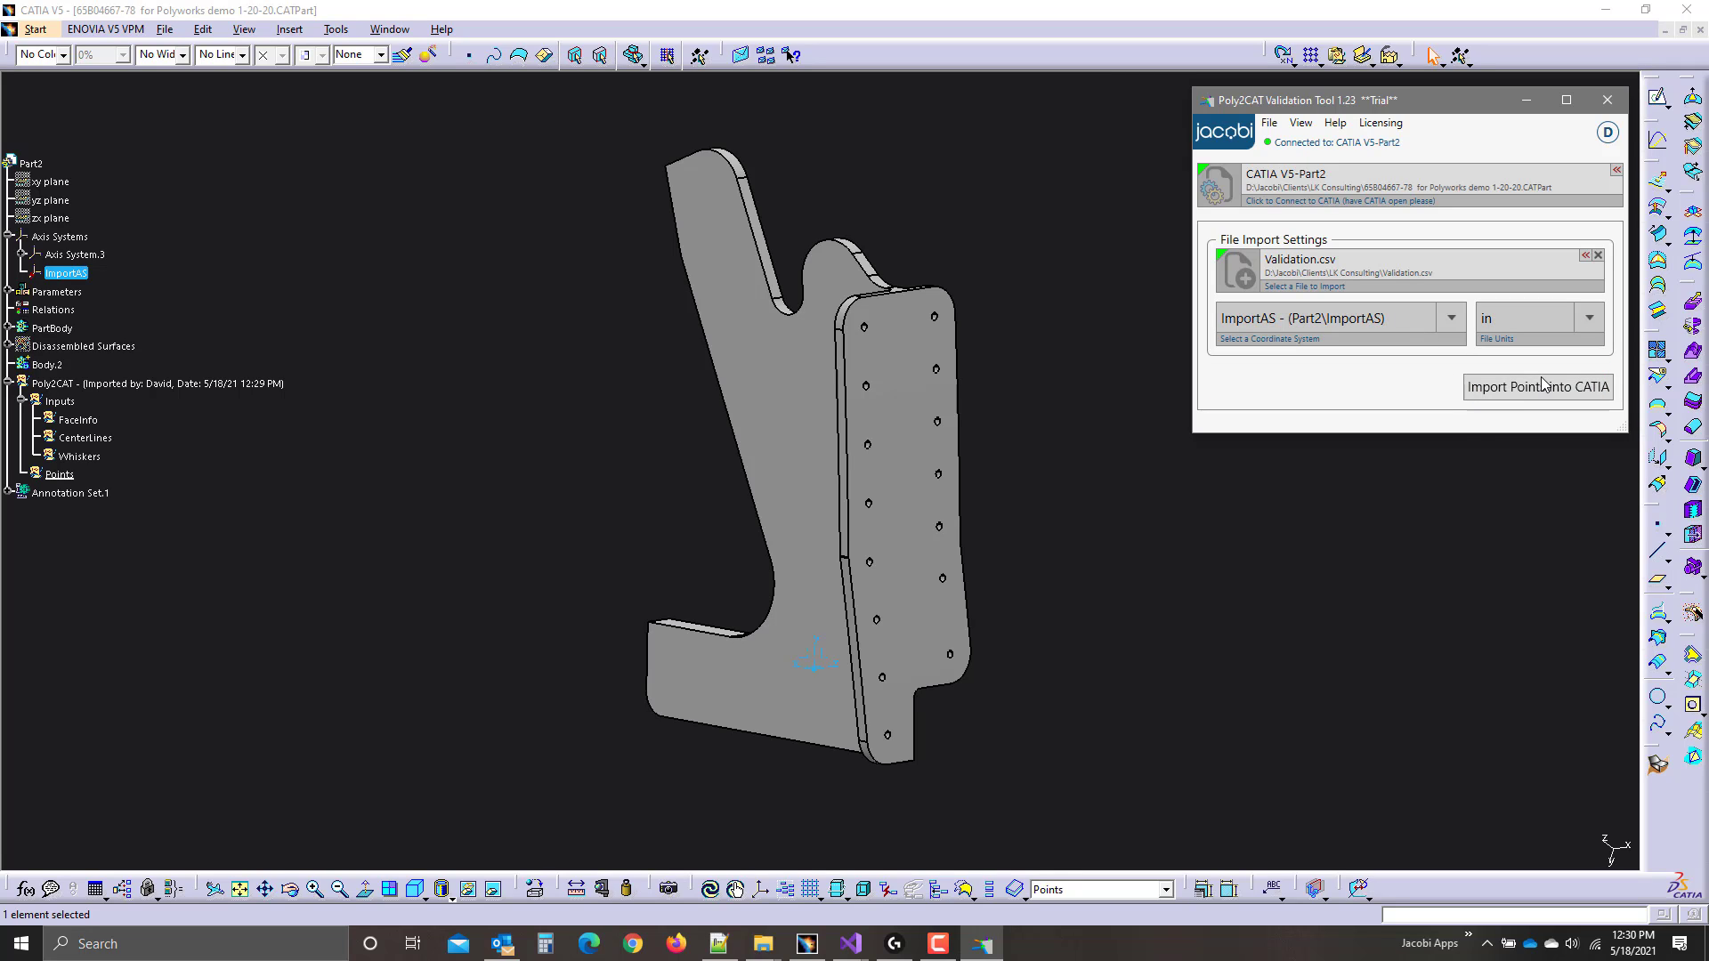
# Replace the file to import with large file Validation.csv from the LK Consulting folder.
pyautogui.click(1598, 255)
pyautogui.click(1270, 292)
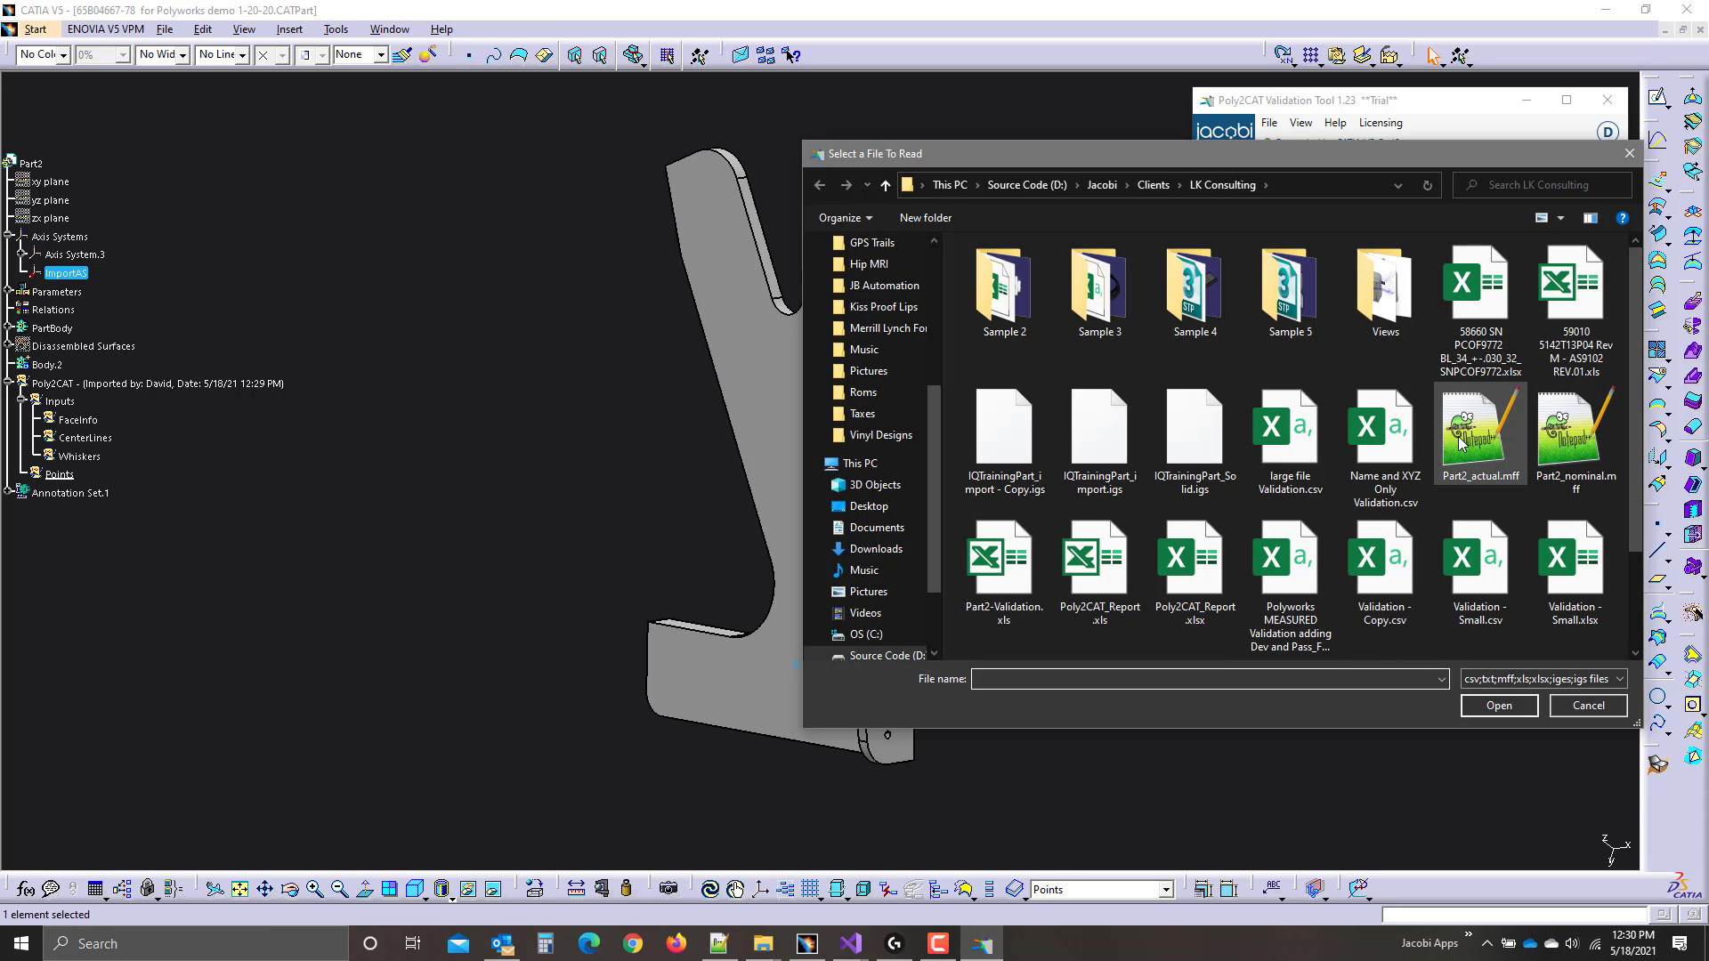
pyautogui.click(1273, 438)
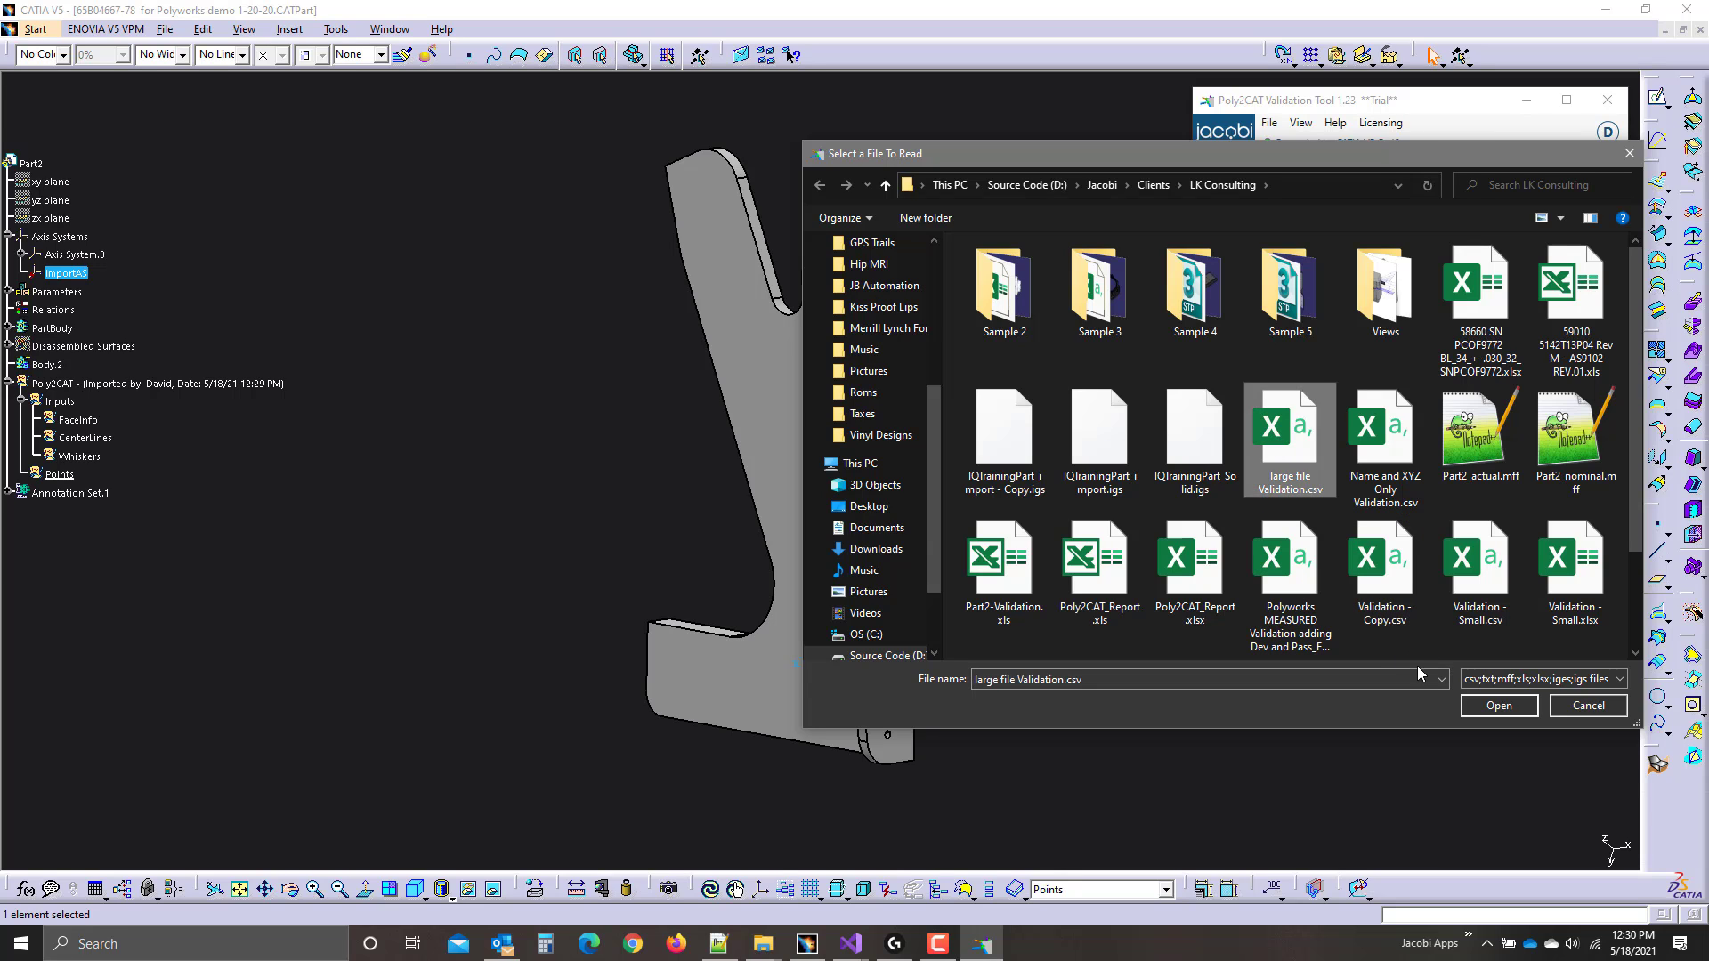
pyautogui.click(1497, 706)
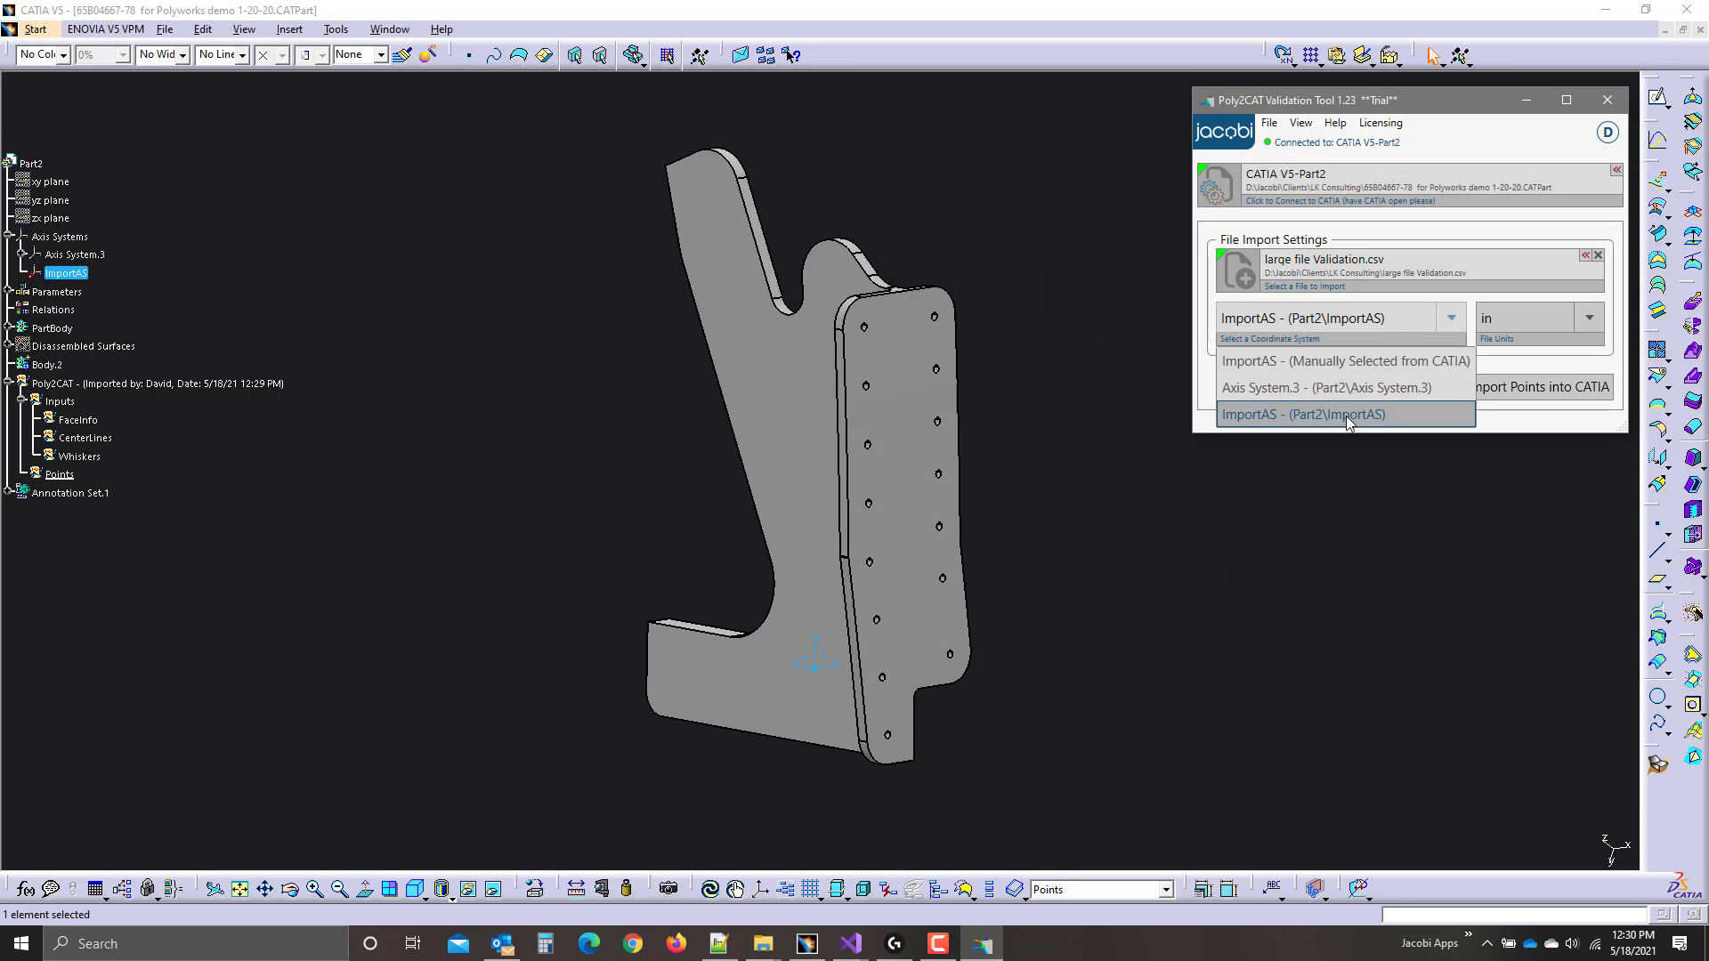
# Set the coordinate system to ImportAS - (Part2\ImportAS) and import the large file's points into CATIA.
pyautogui.click(1346, 415)
pyautogui.click(1524, 390)
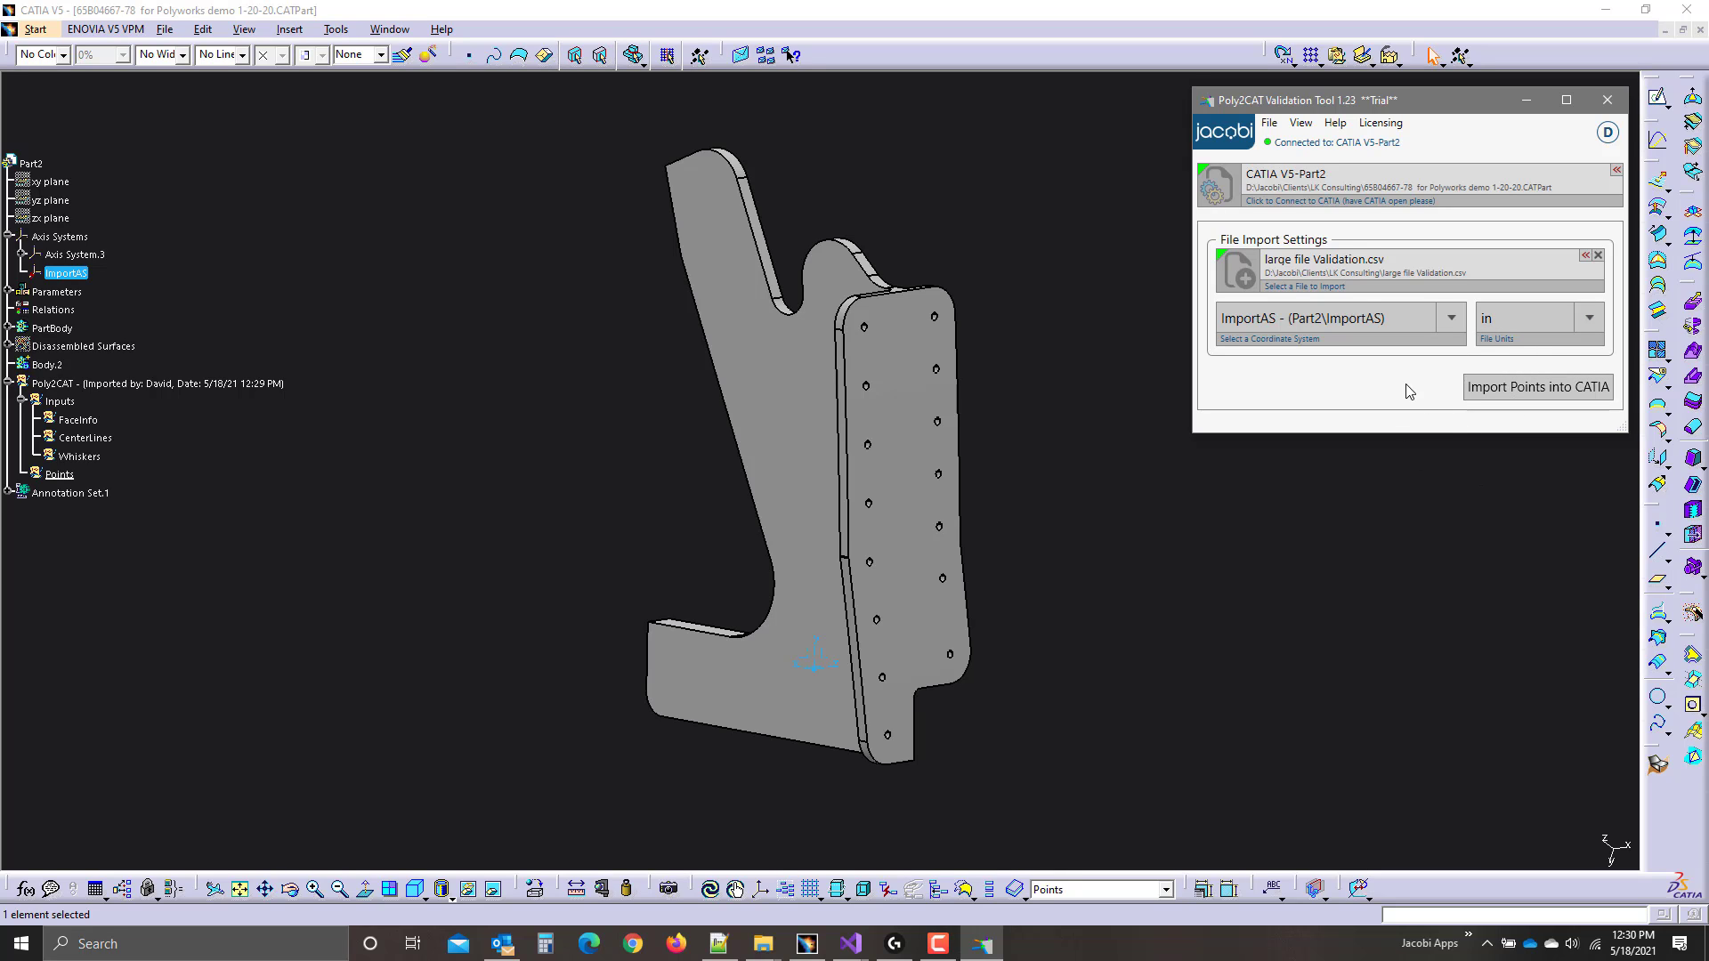
pyautogui.click(1516, 388)
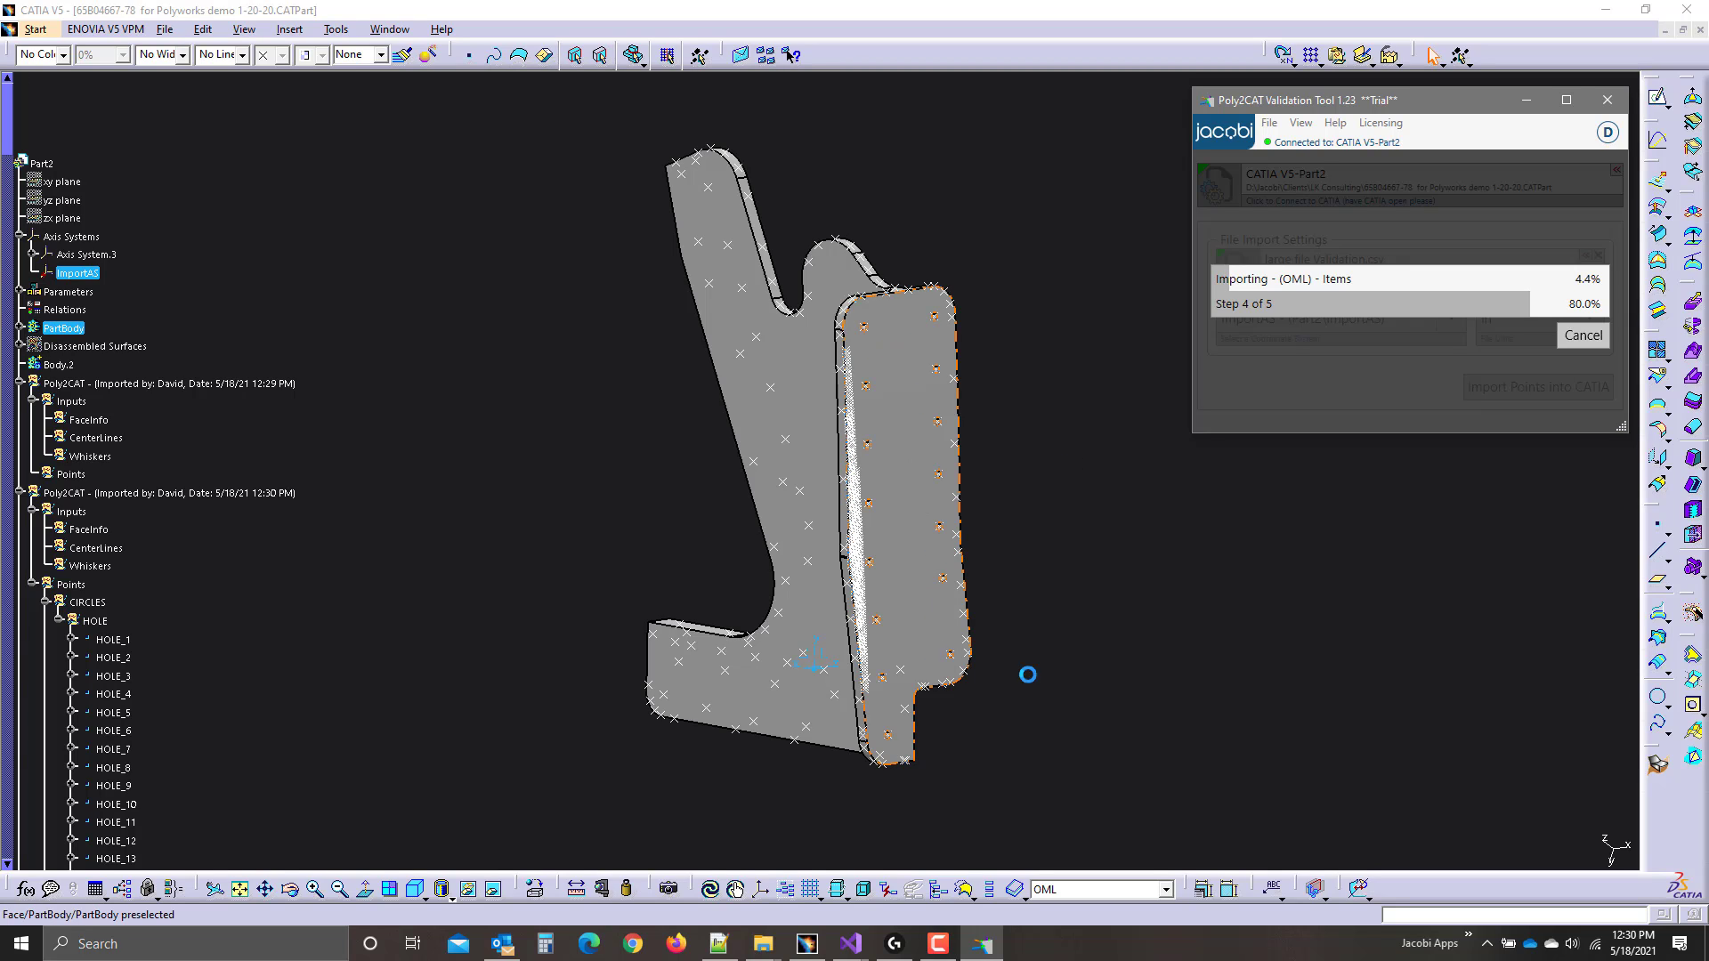
# Cancel the running point import and continue with the data imported so far kept.
pyautogui.click(1580, 338)
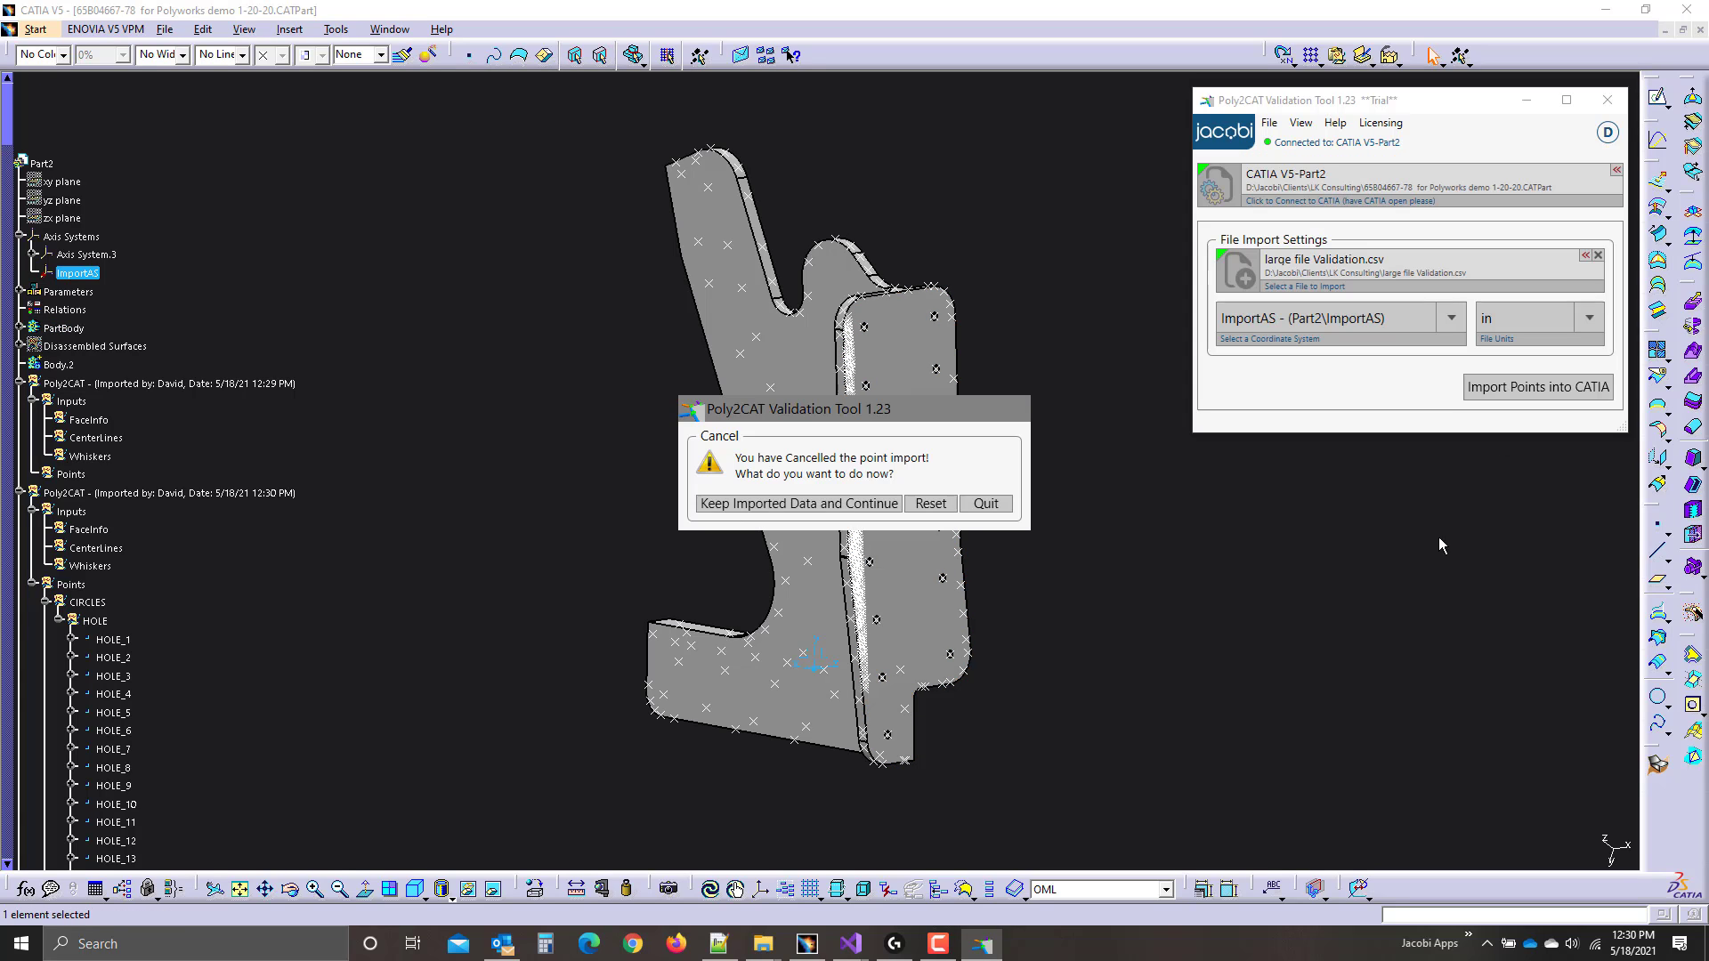
pyautogui.moveTo(927, 494); pyautogui.dragTo(1250, 462)
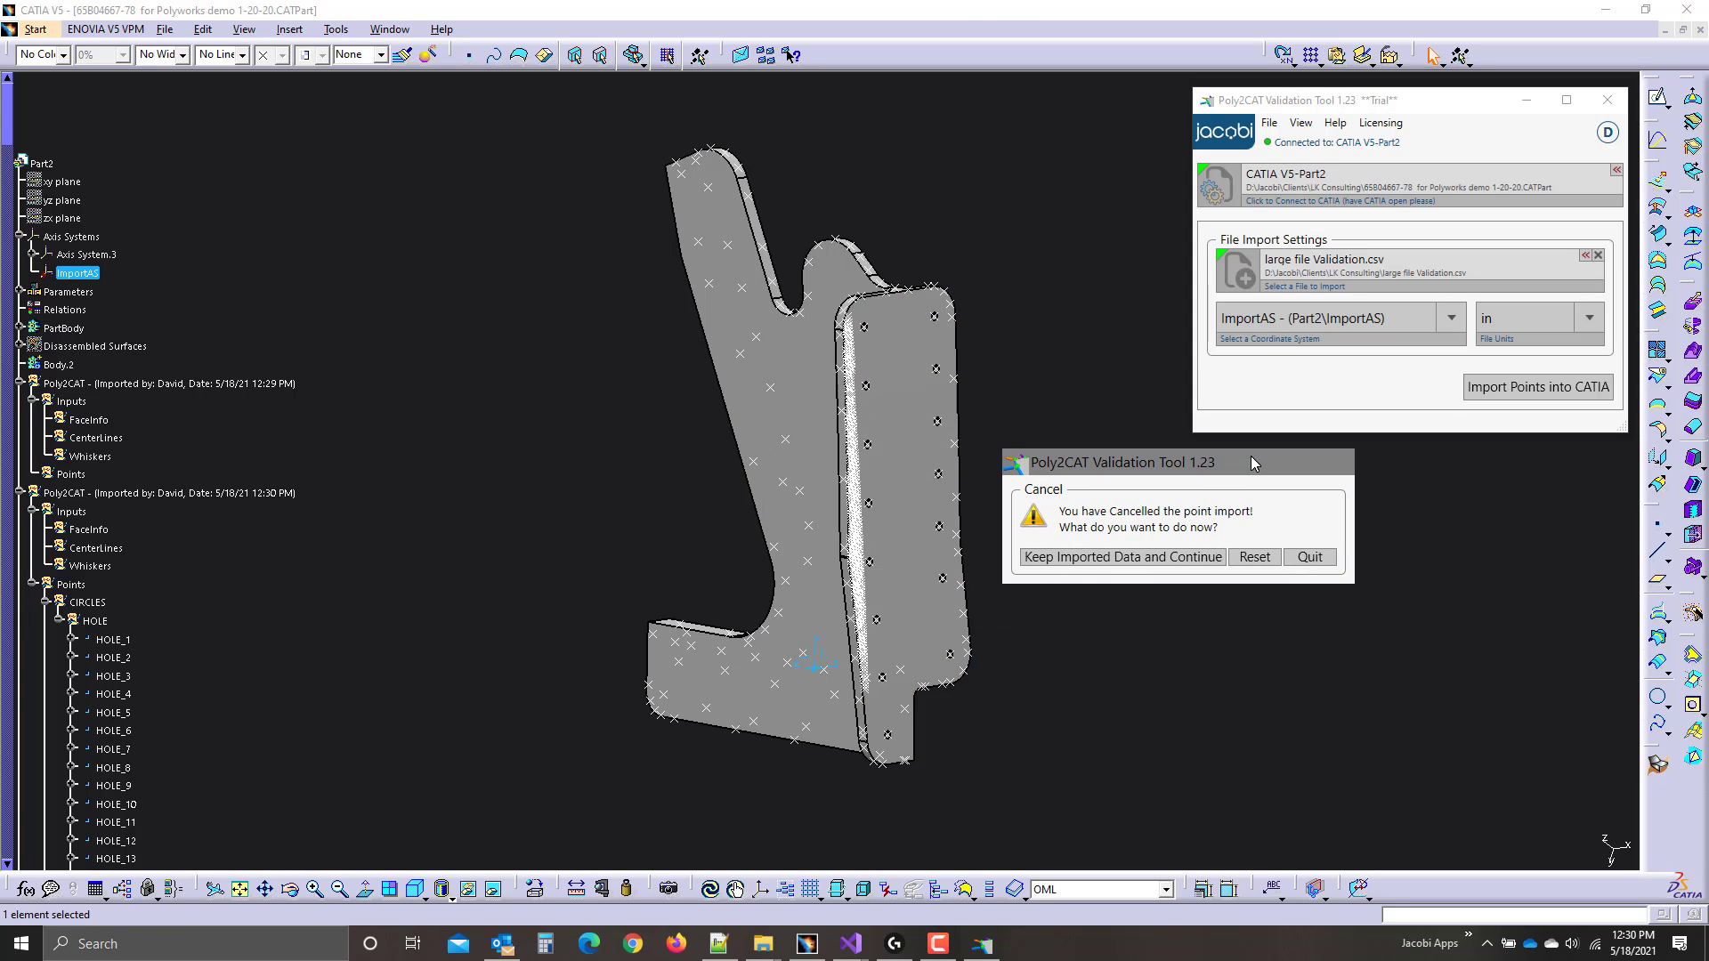
pyautogui.click(1170, 559)
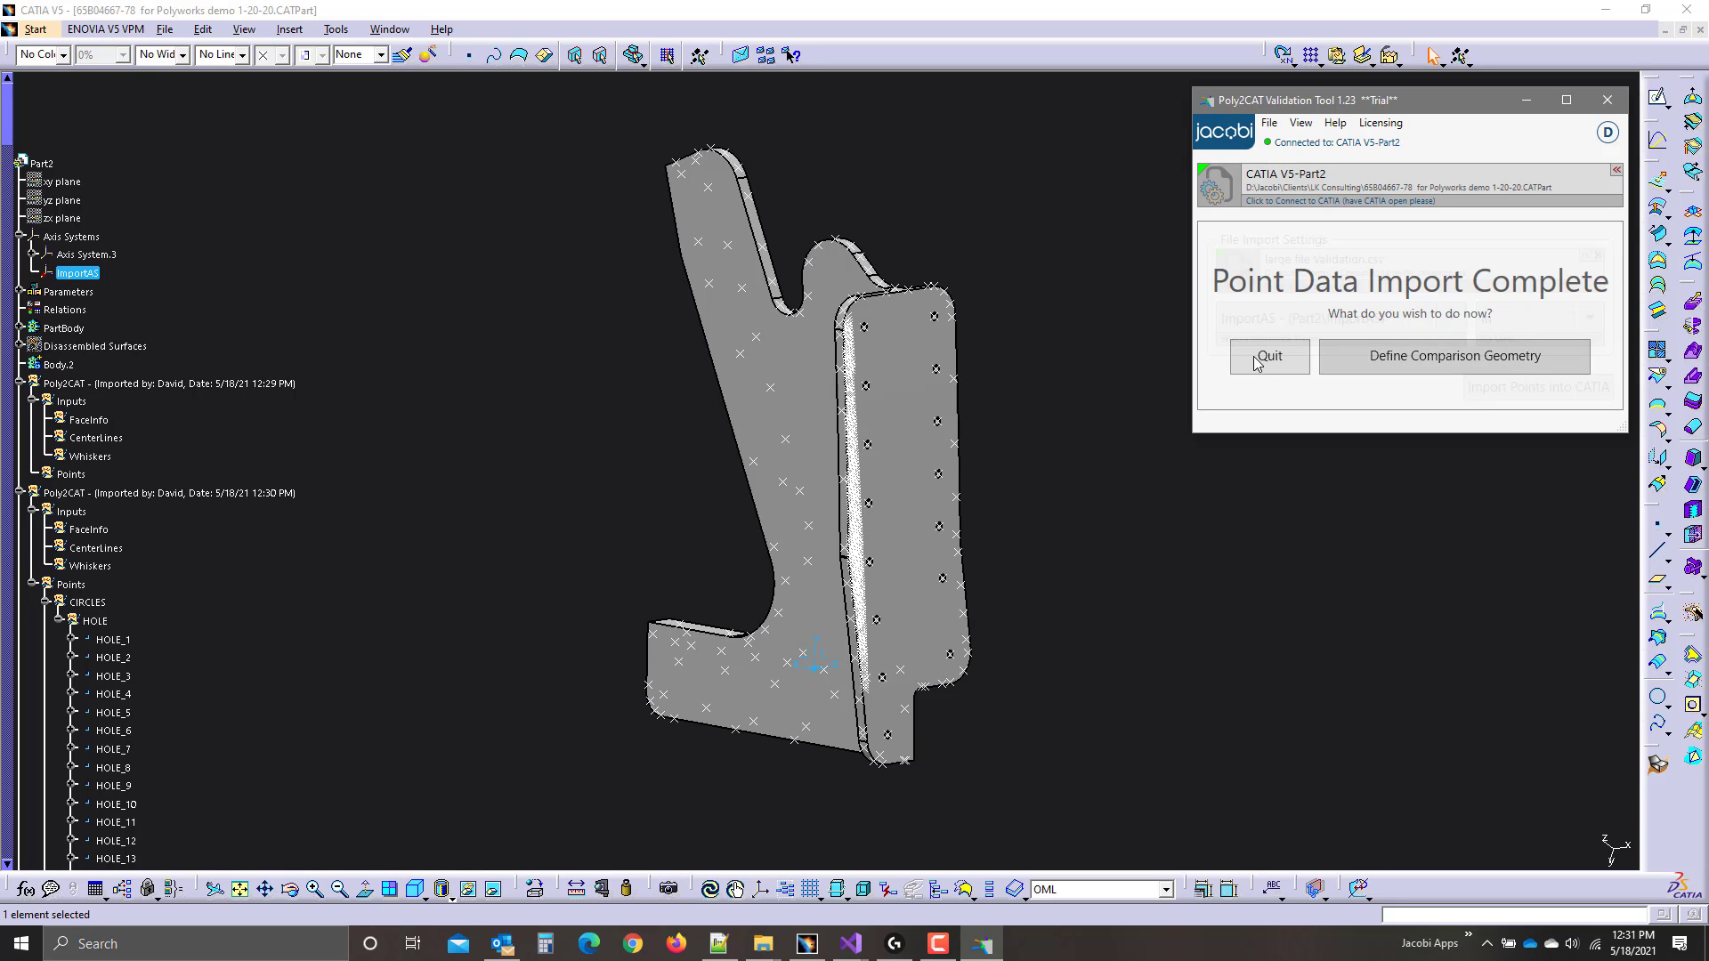
# Review the imported points in the tree, proceed to defining comparison geometry, and reset all fields of the validation tool.
pyautogui.scroll(-10, 201, 466)
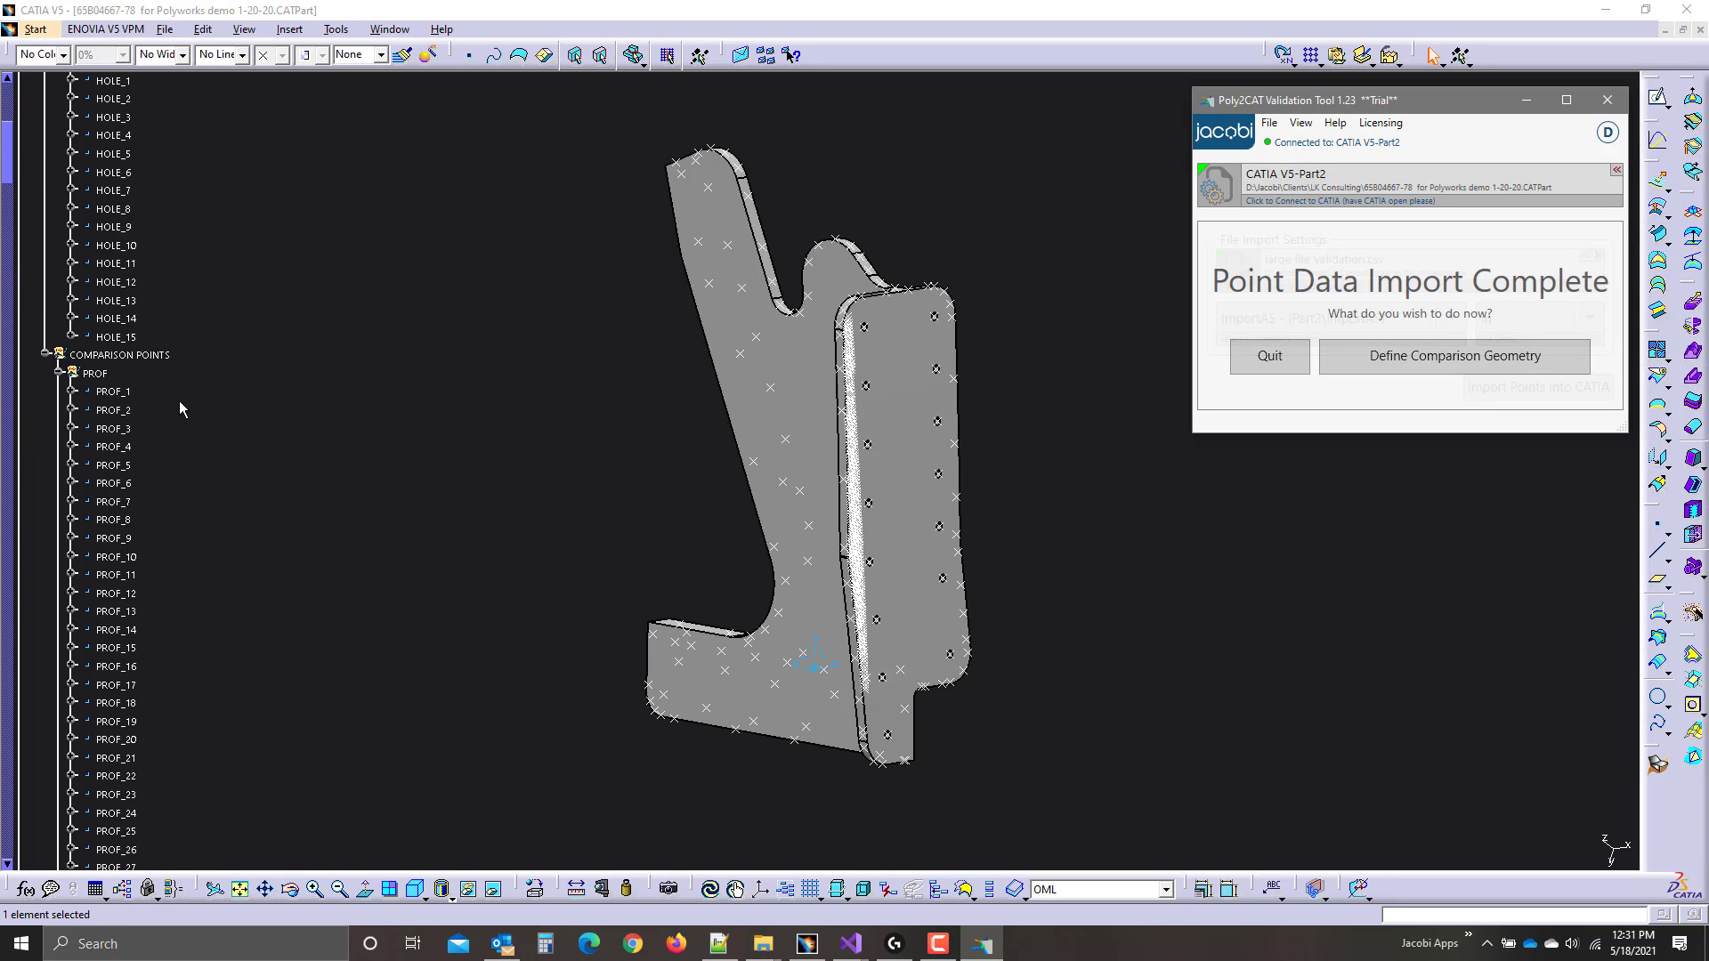
pyautogui.scroll(4, 179, 405)
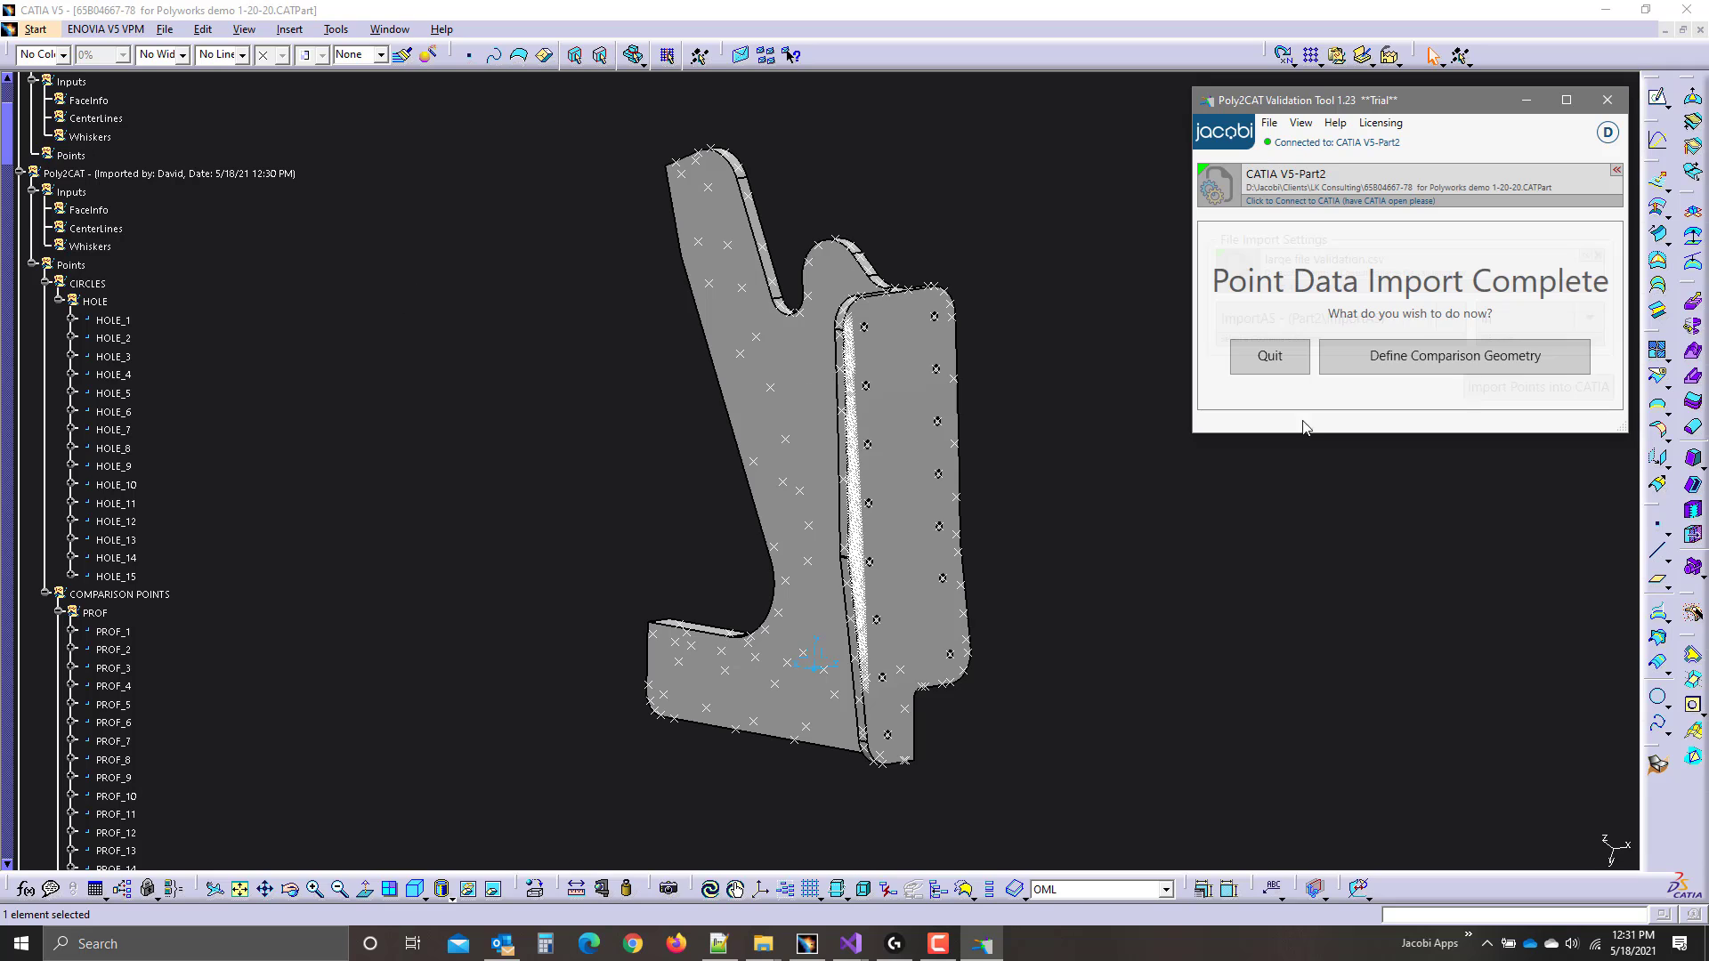
pyautogui.click(1384, 362)
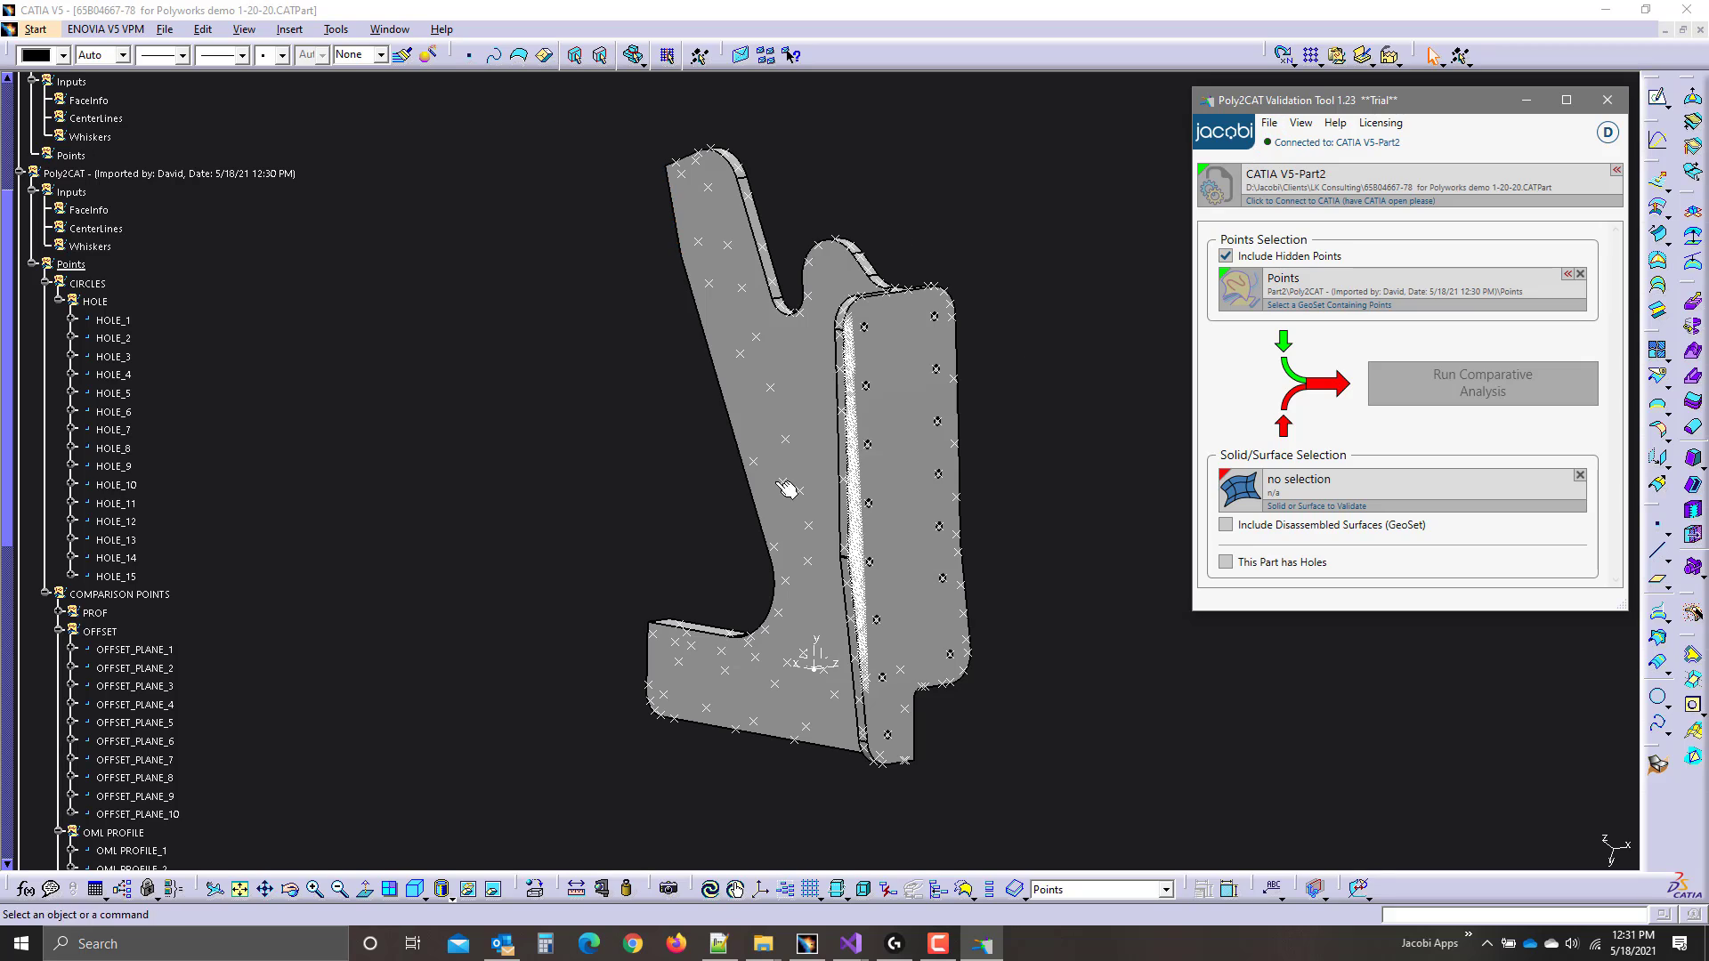
pyautogui.click(1271, 124)
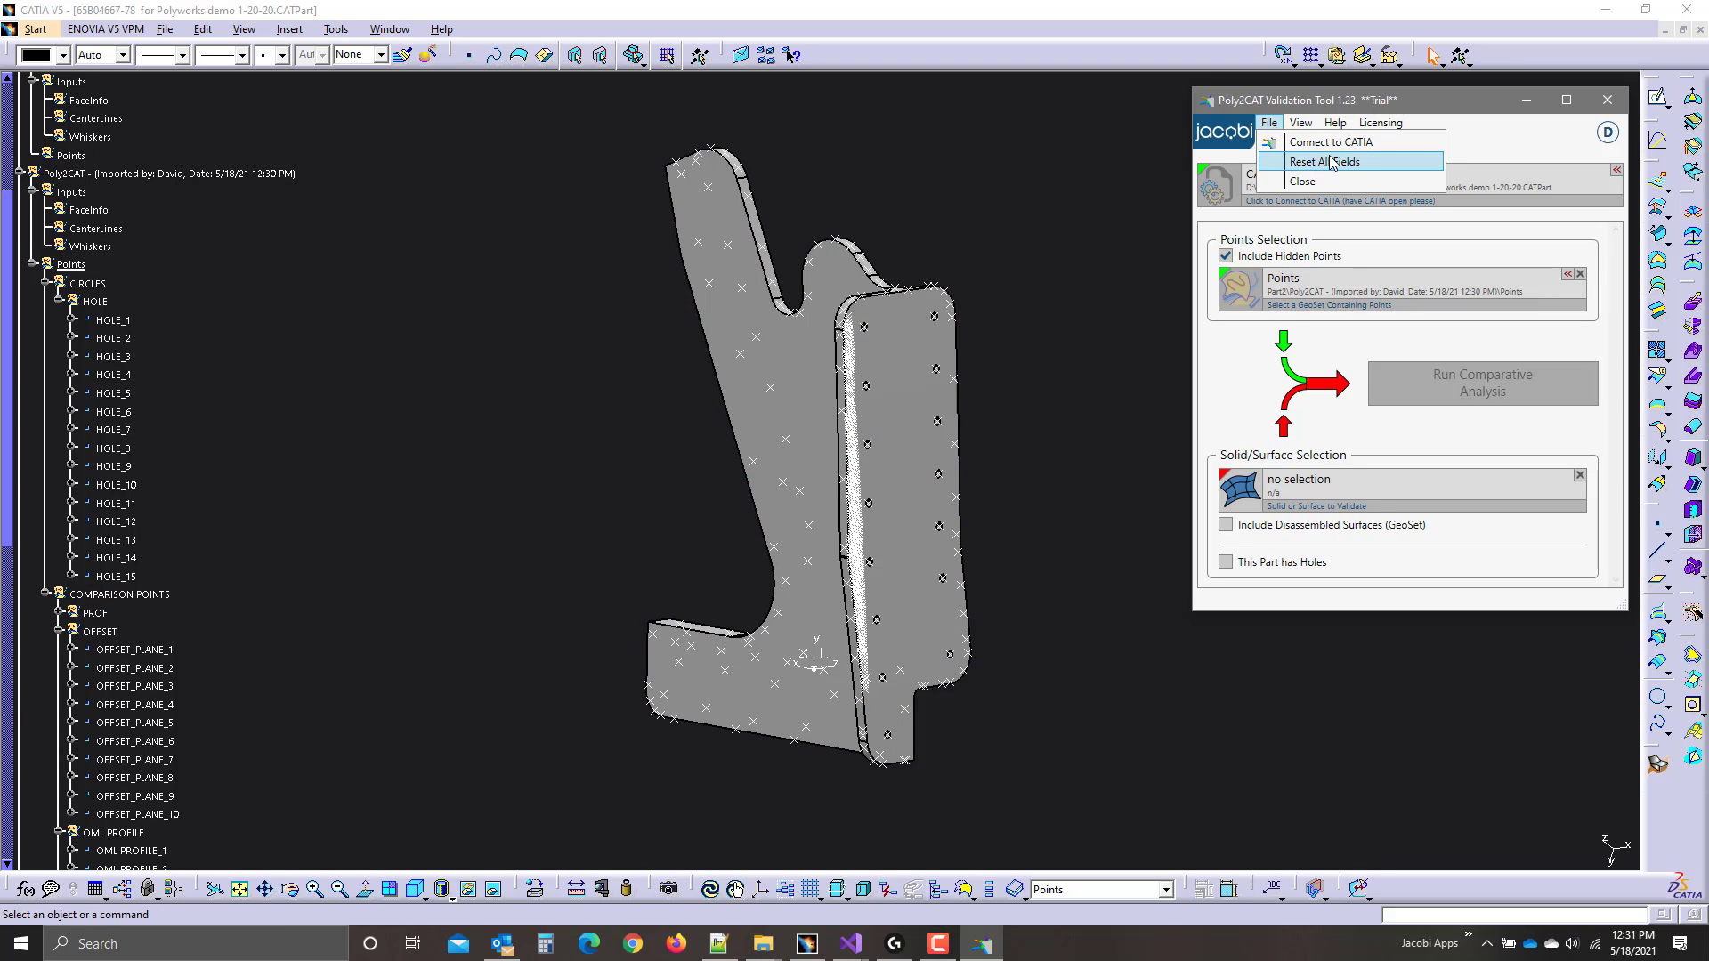
pyautogui.click(1329, 163)
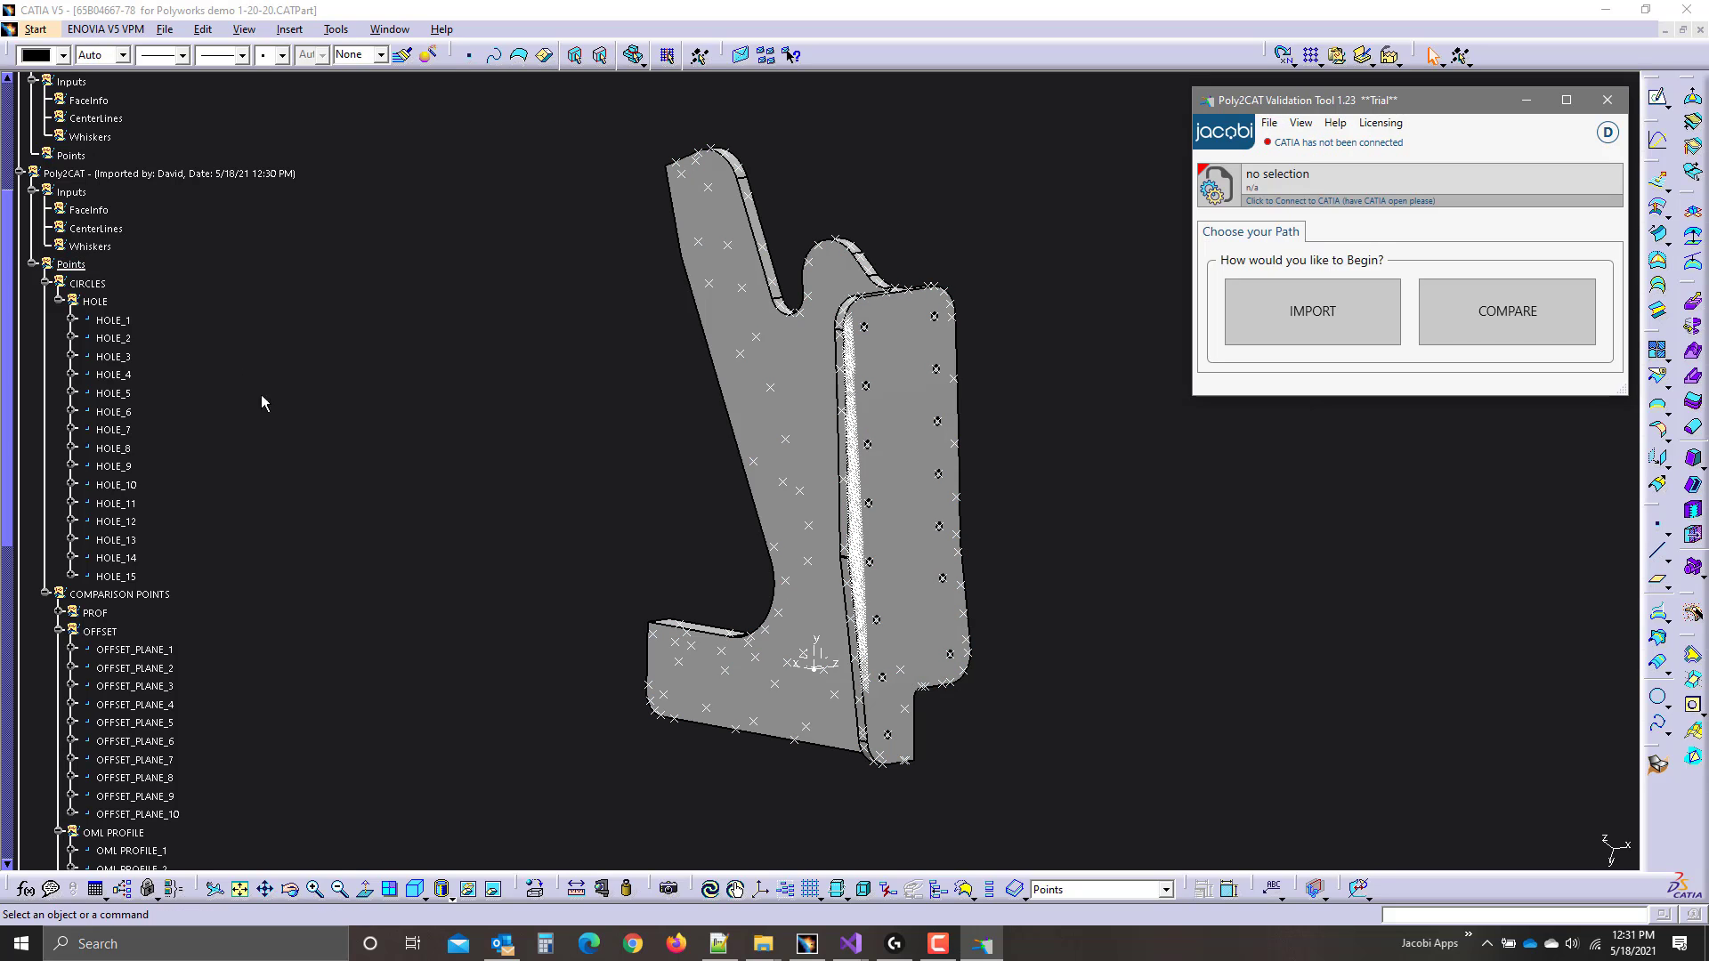
# Delete both imported Poly2CAT geometrical sets, dated 5/18/21 12:29 PM and 12:30 PM, from the part's tree.
pyautogui.click(32, 264)
pyautogui.scroll(5, 53, 284)
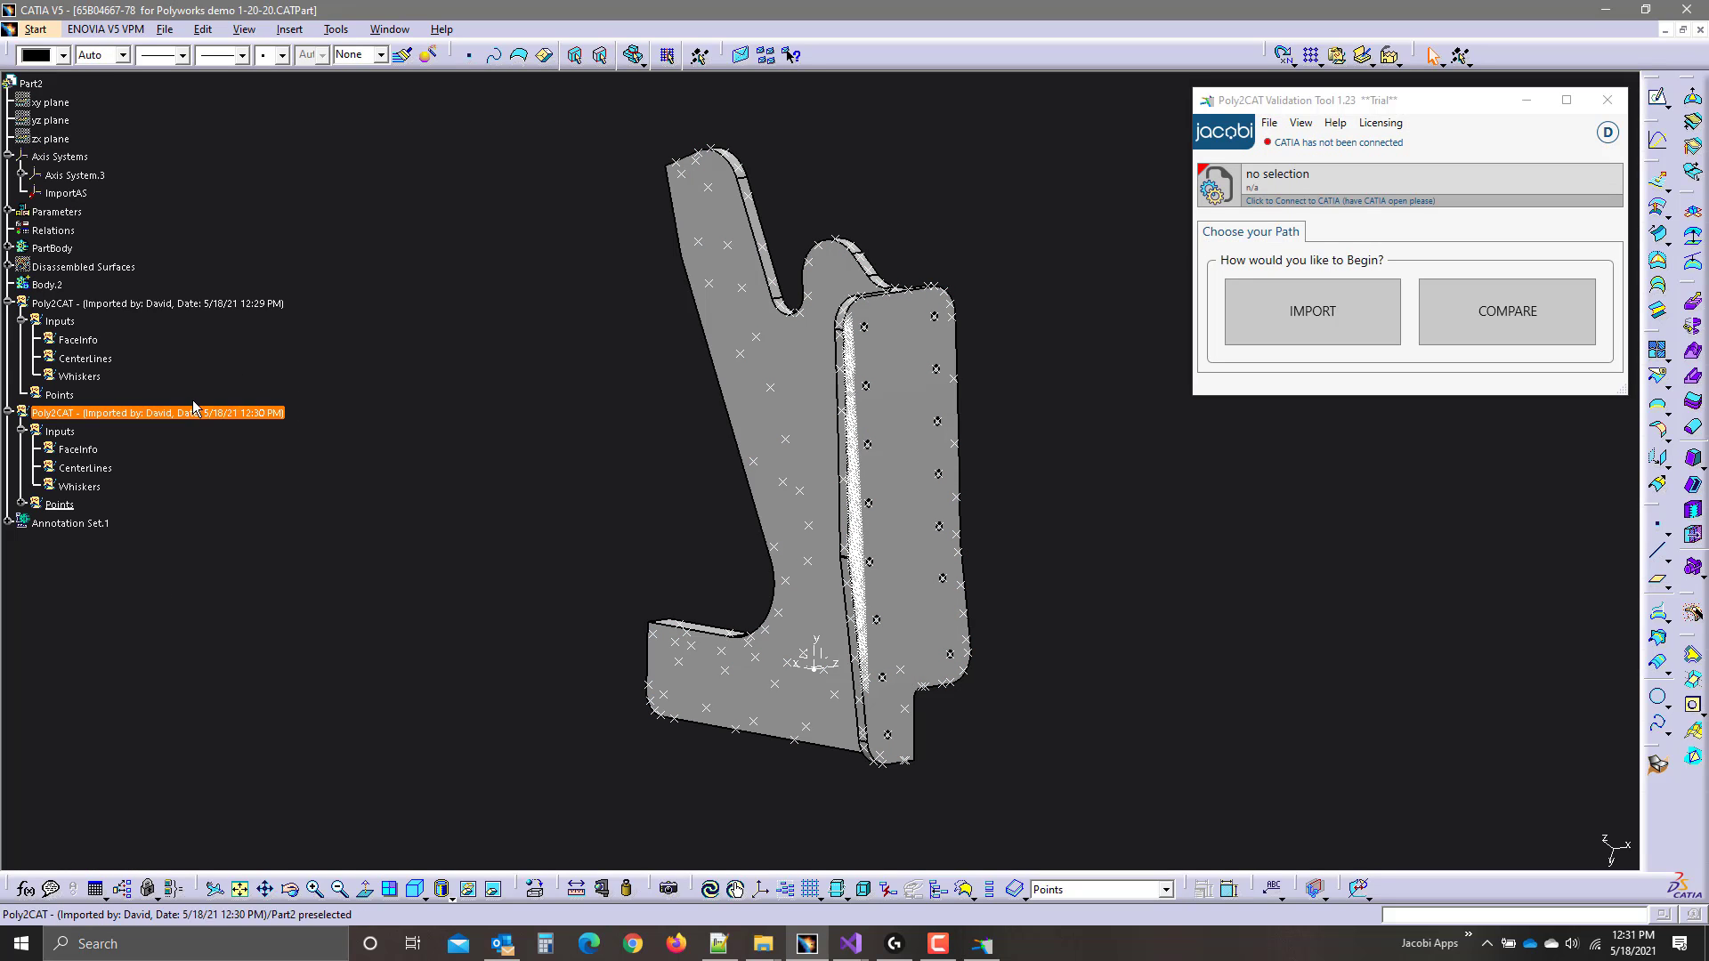
pyautogui.click(116, 303)
pyautogui.keyDown('ctrl'); pyautogui.click(156, 413); pyautogui.keyUp('ctrl')
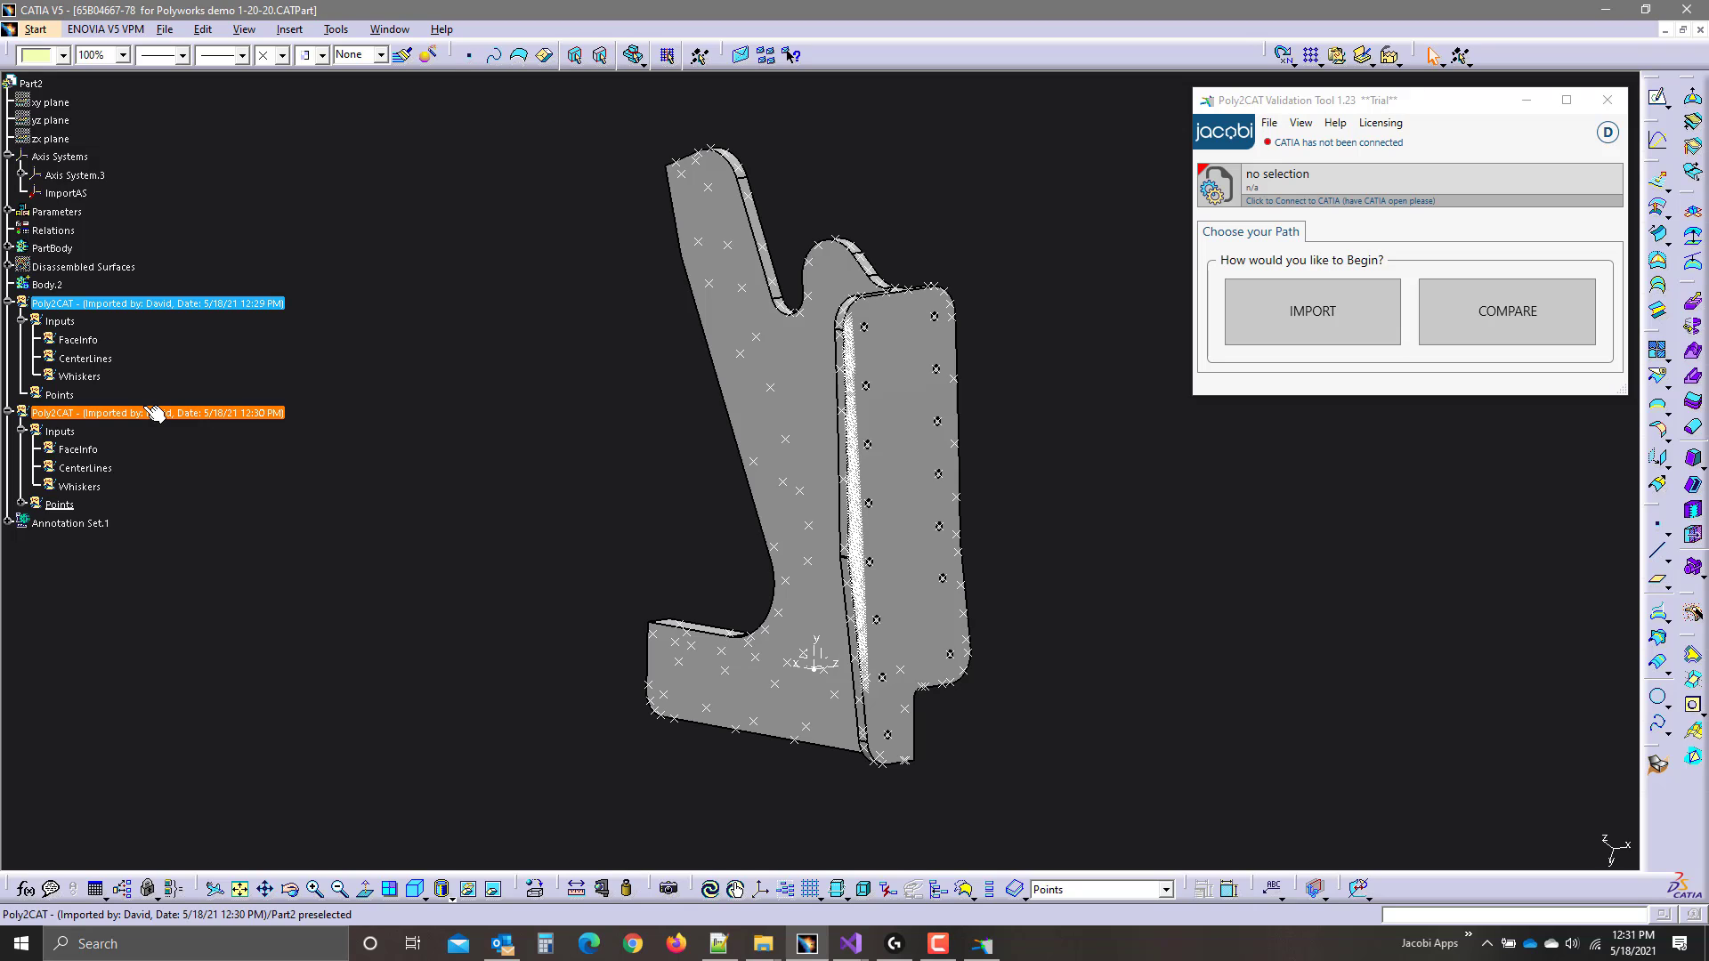
pyautogui.rightClick(152, 411)
pyautogui.click(235, 659)
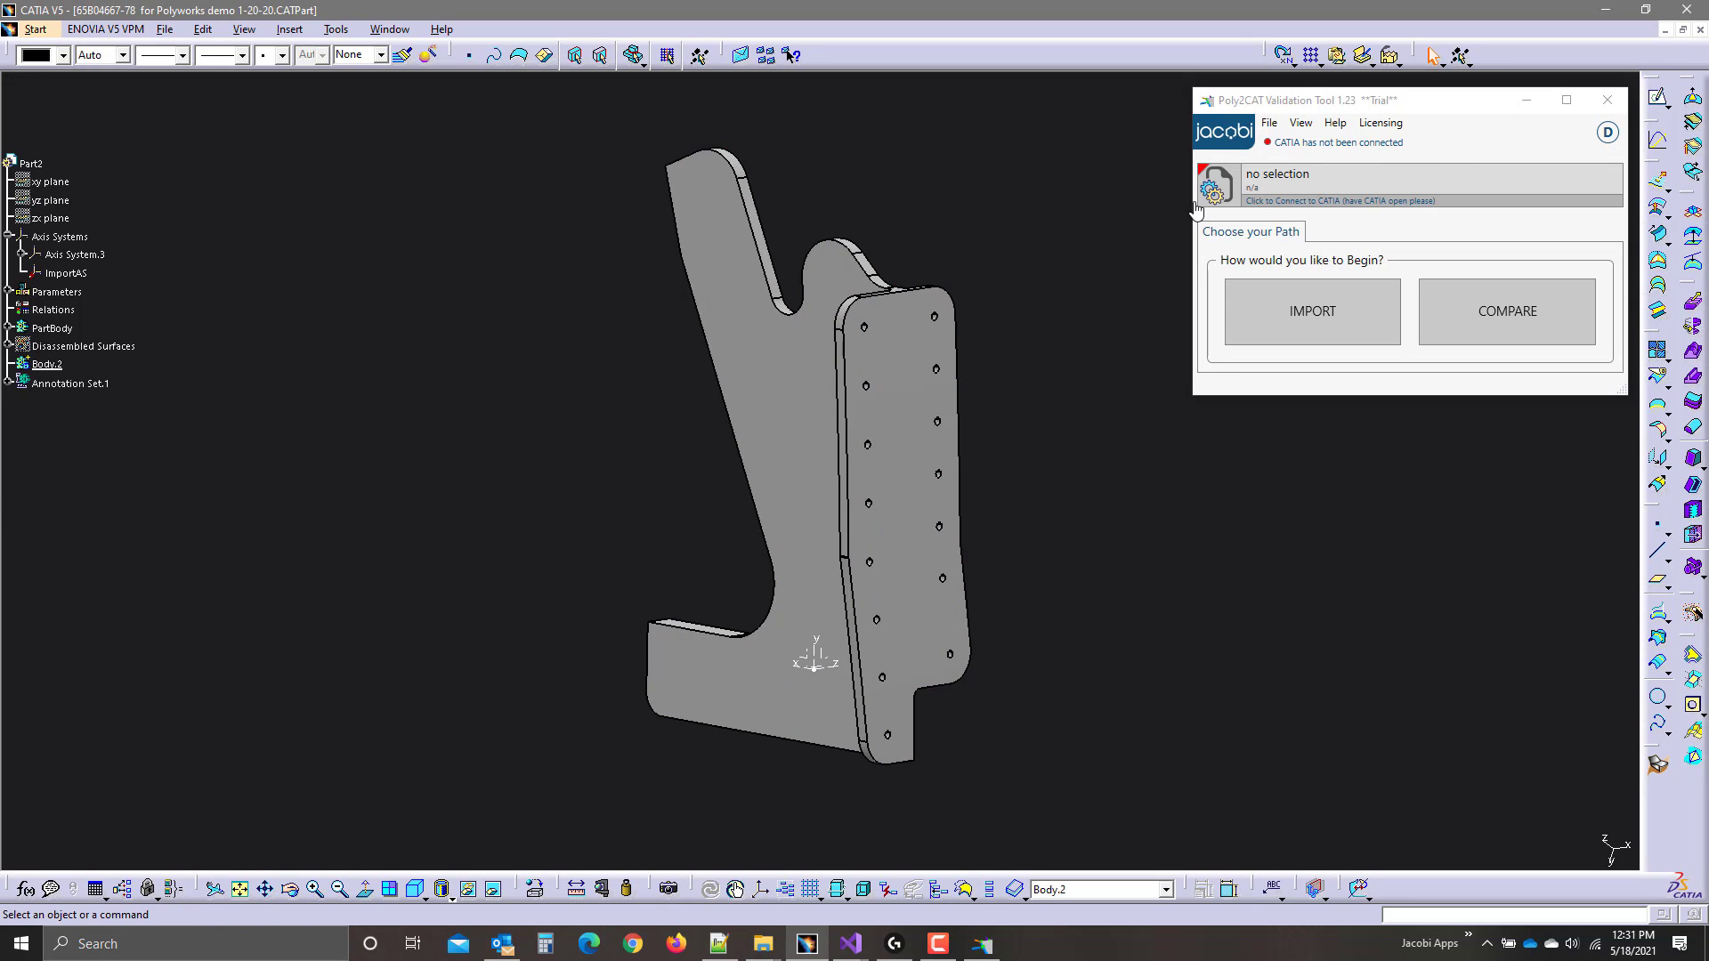
# Reset all fields of the validation tool and reconnect it to the open CATIA part for an import.
pyautogui.moveTo(1423, 104); pyautogui.dragTo(1419, 99)
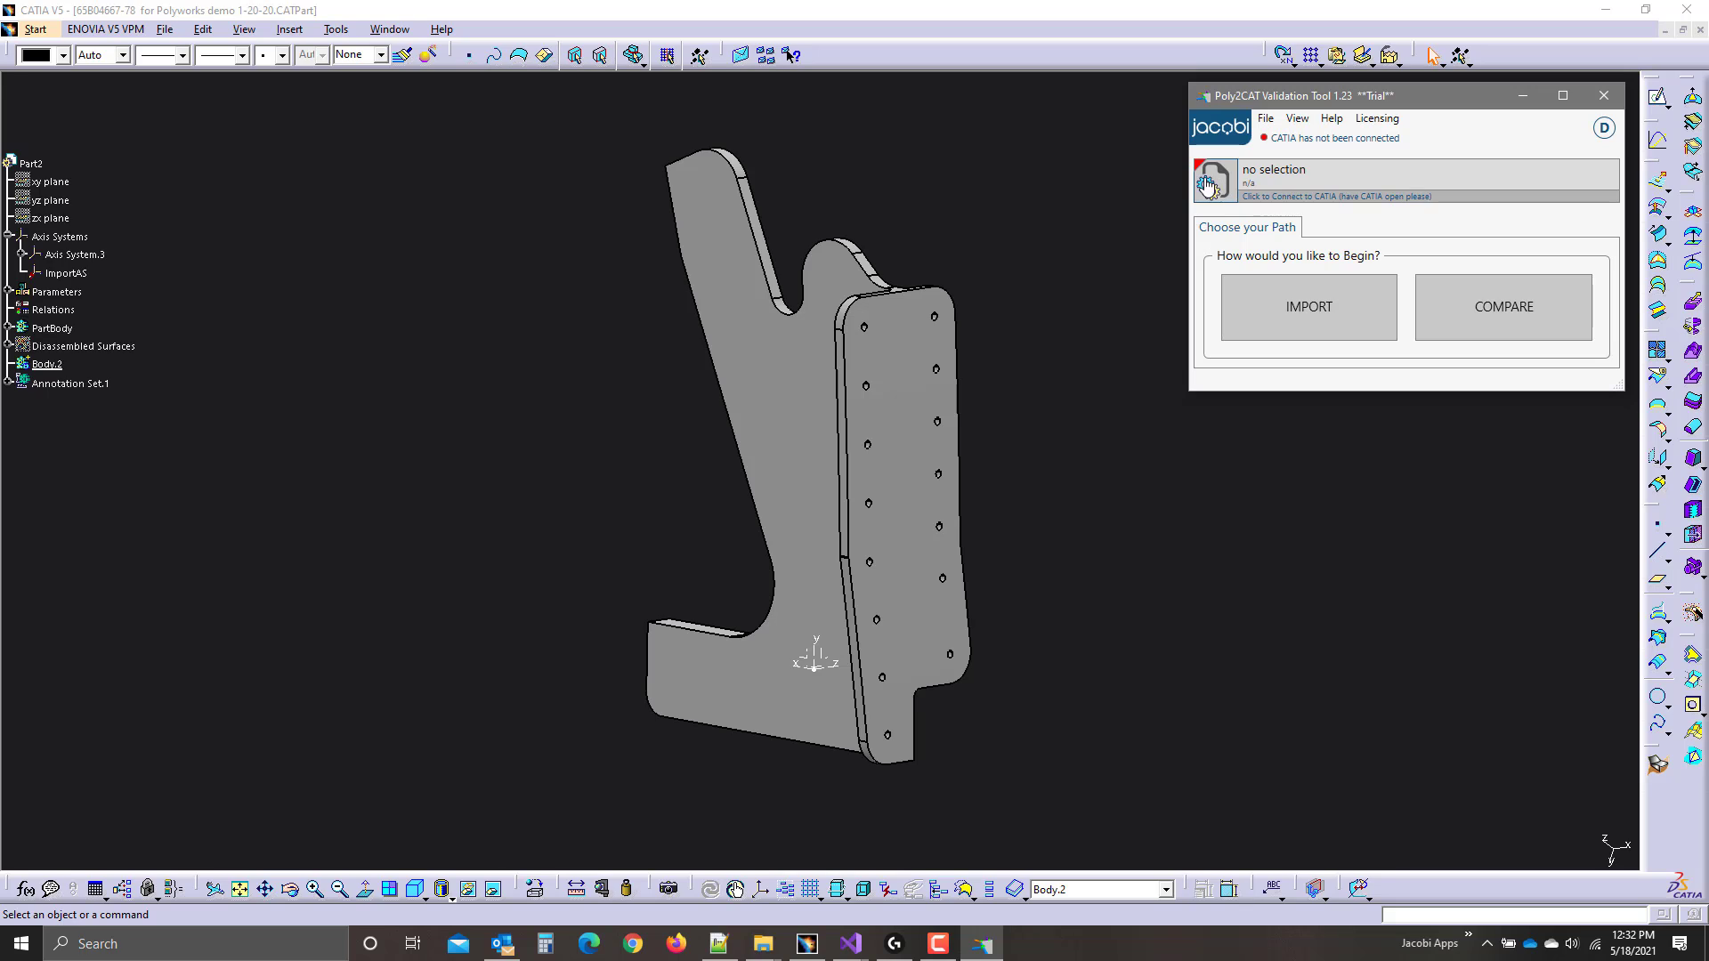
pyautogui.click(1264, 119)
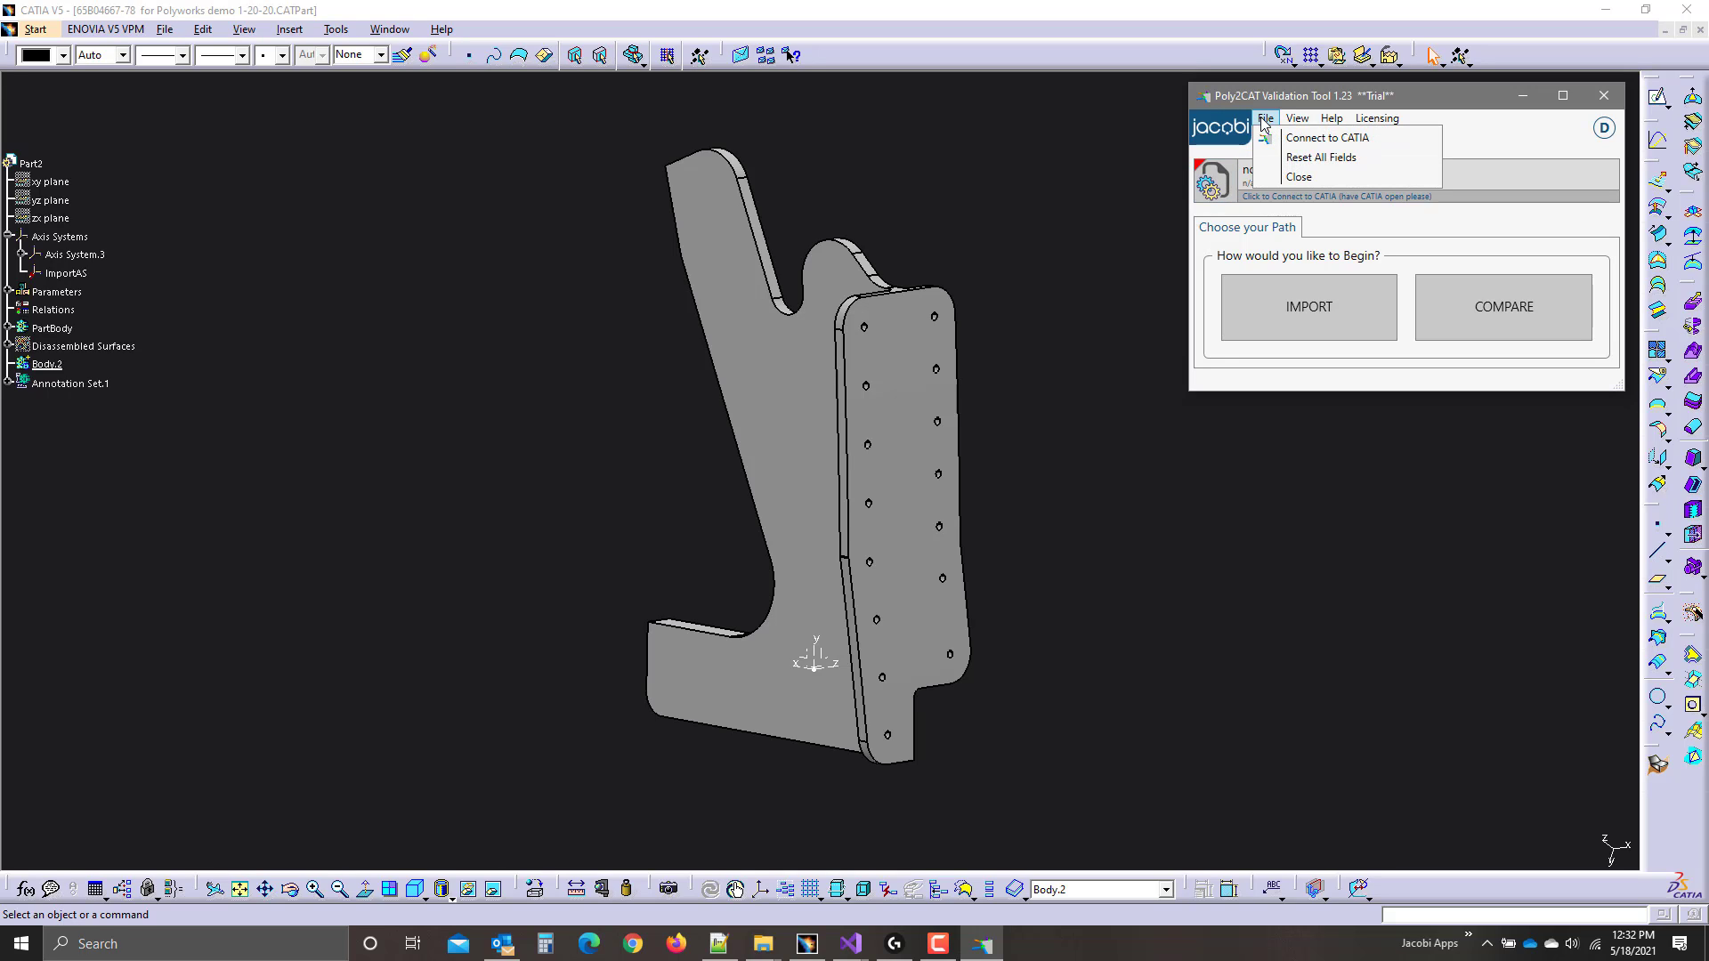
pyautogui.click(1319, 157)
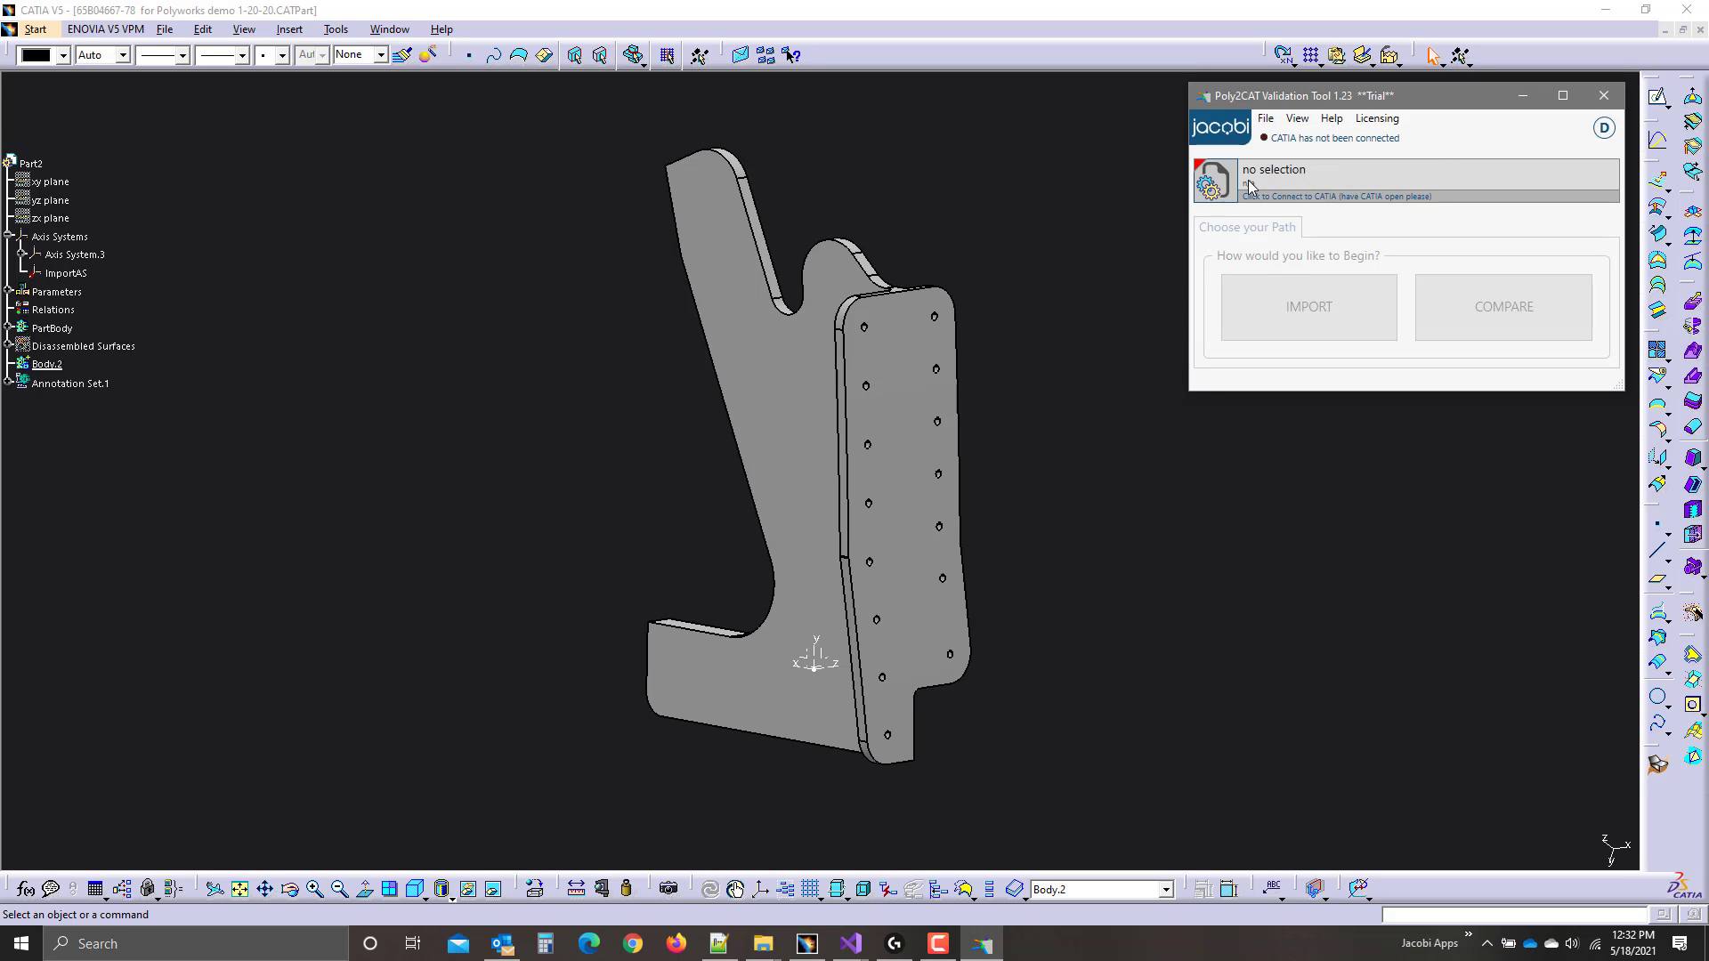
pyautogui.click(1217, 182)
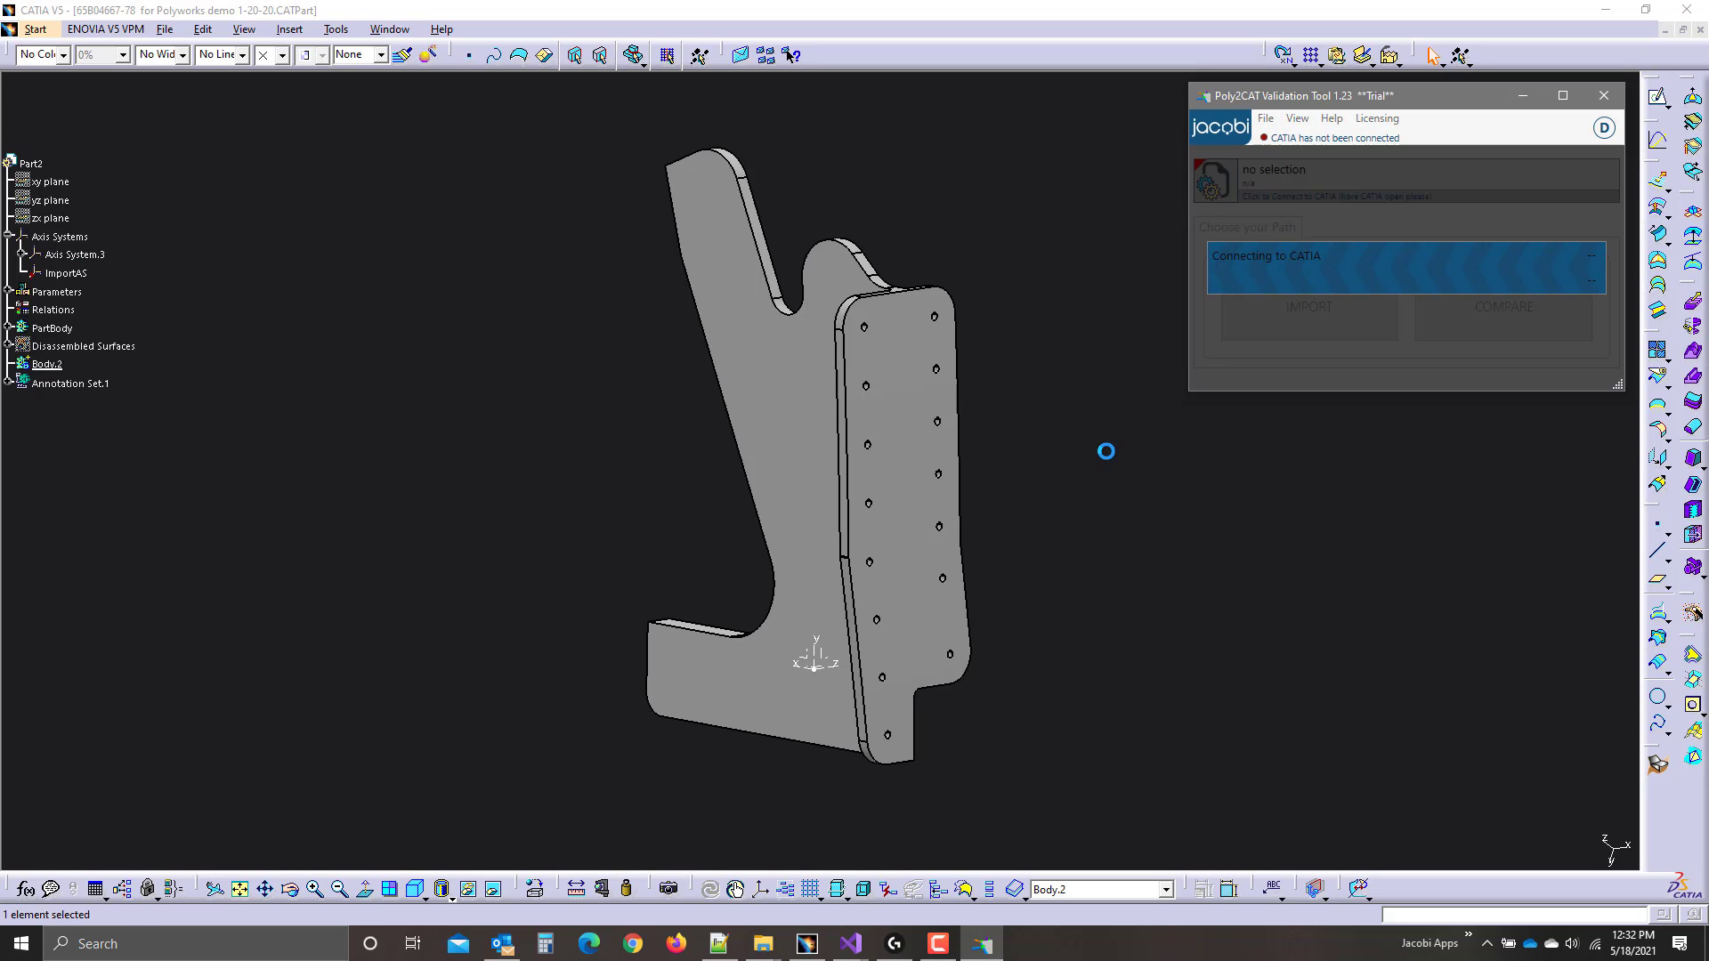
pyautogui.click(1297, 311)
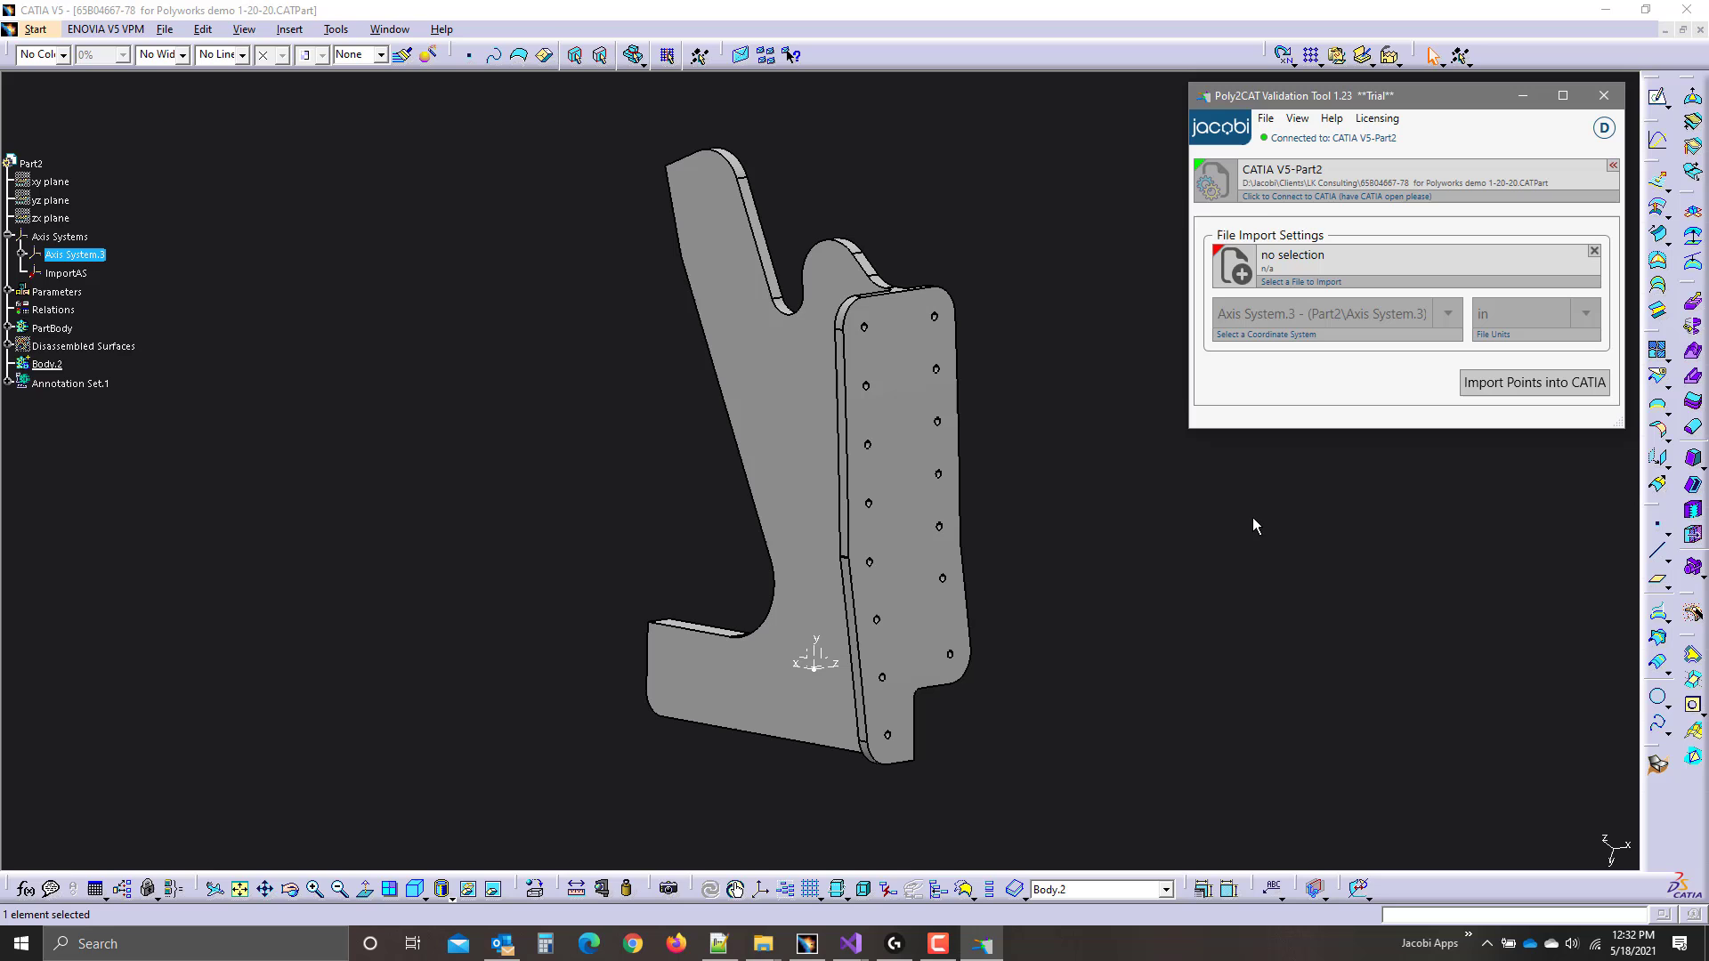
# Load Polyworks MEASURED Validation adding Dev and Pass_Fail 12-24-20.csv as the import file, and also open it in Notepad.
pyautogui.click(1233, 267)
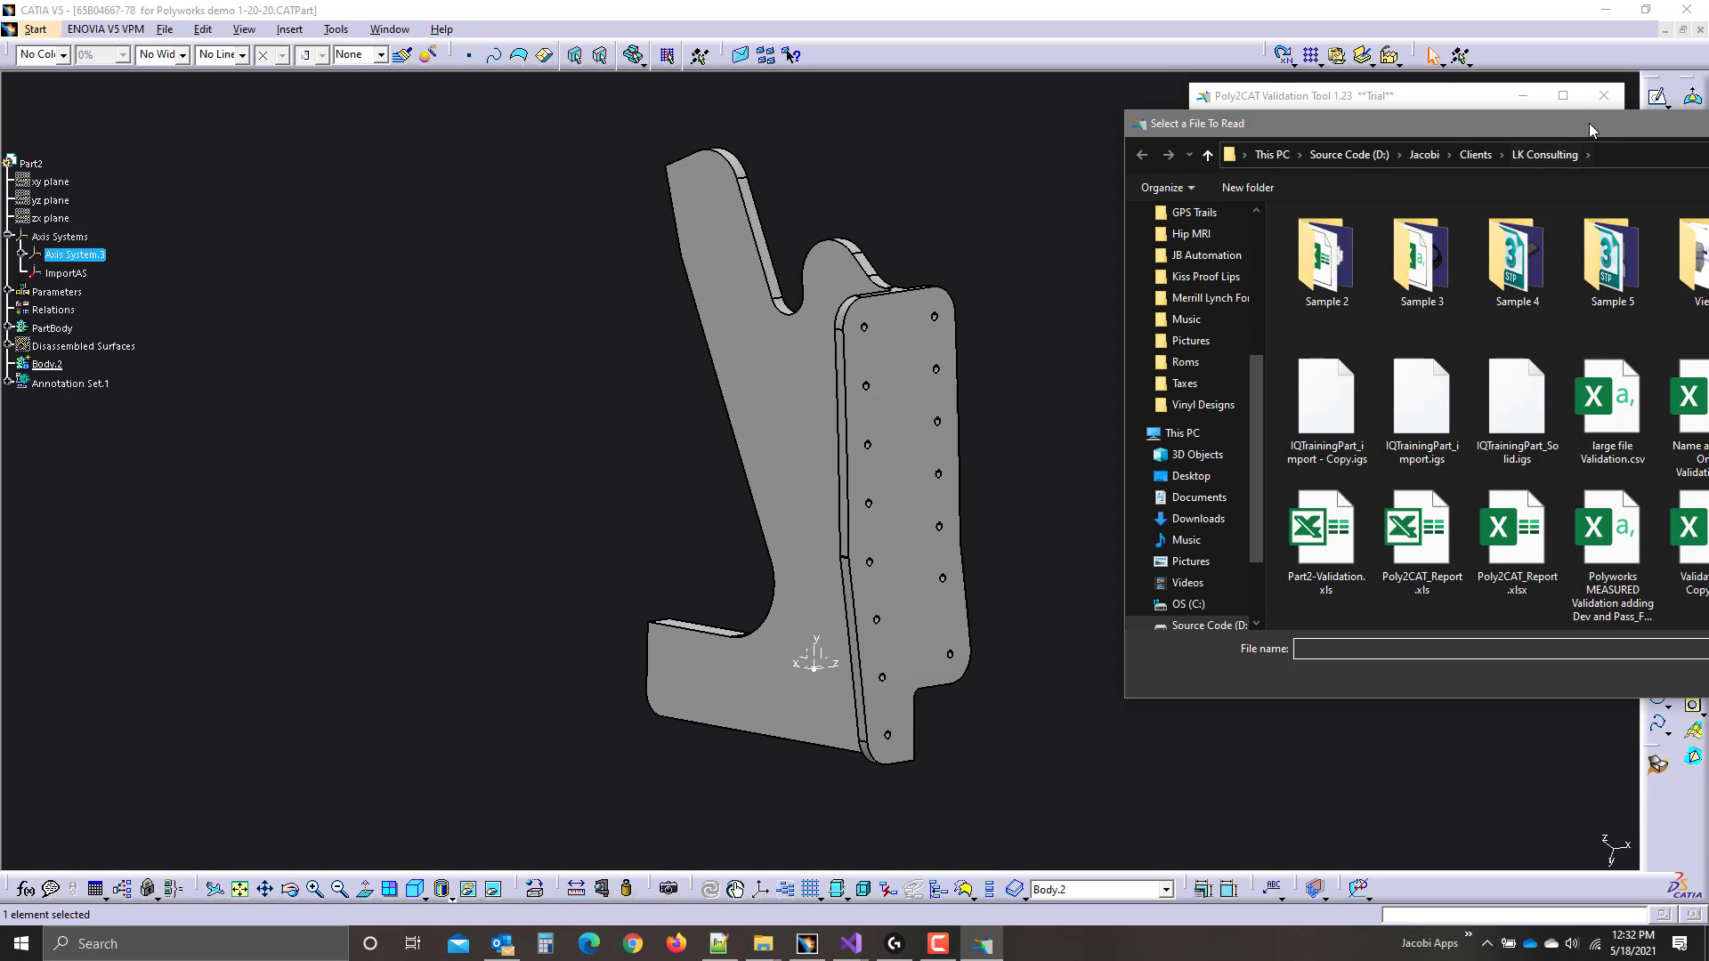
pyautogui.moveTo(1589, 123); pyautogui.dragTo(1226, 144)
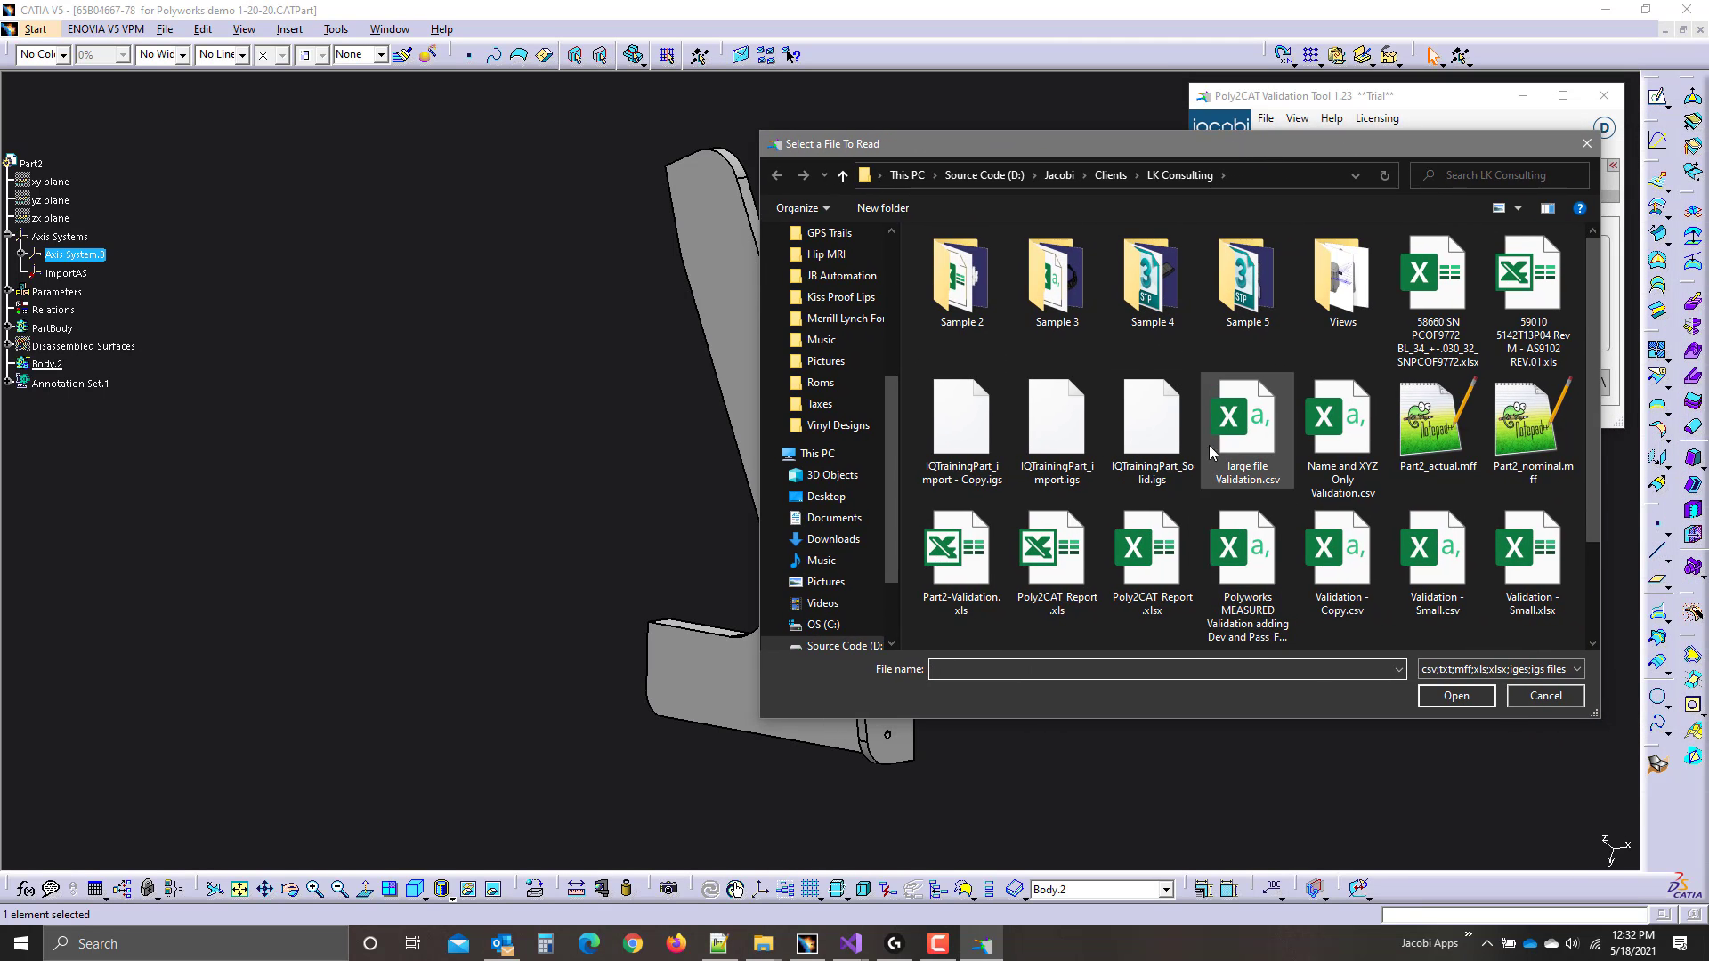
pyautogui.click(1247, 566)
pyautogui.scroll(-1, 1327, 566)
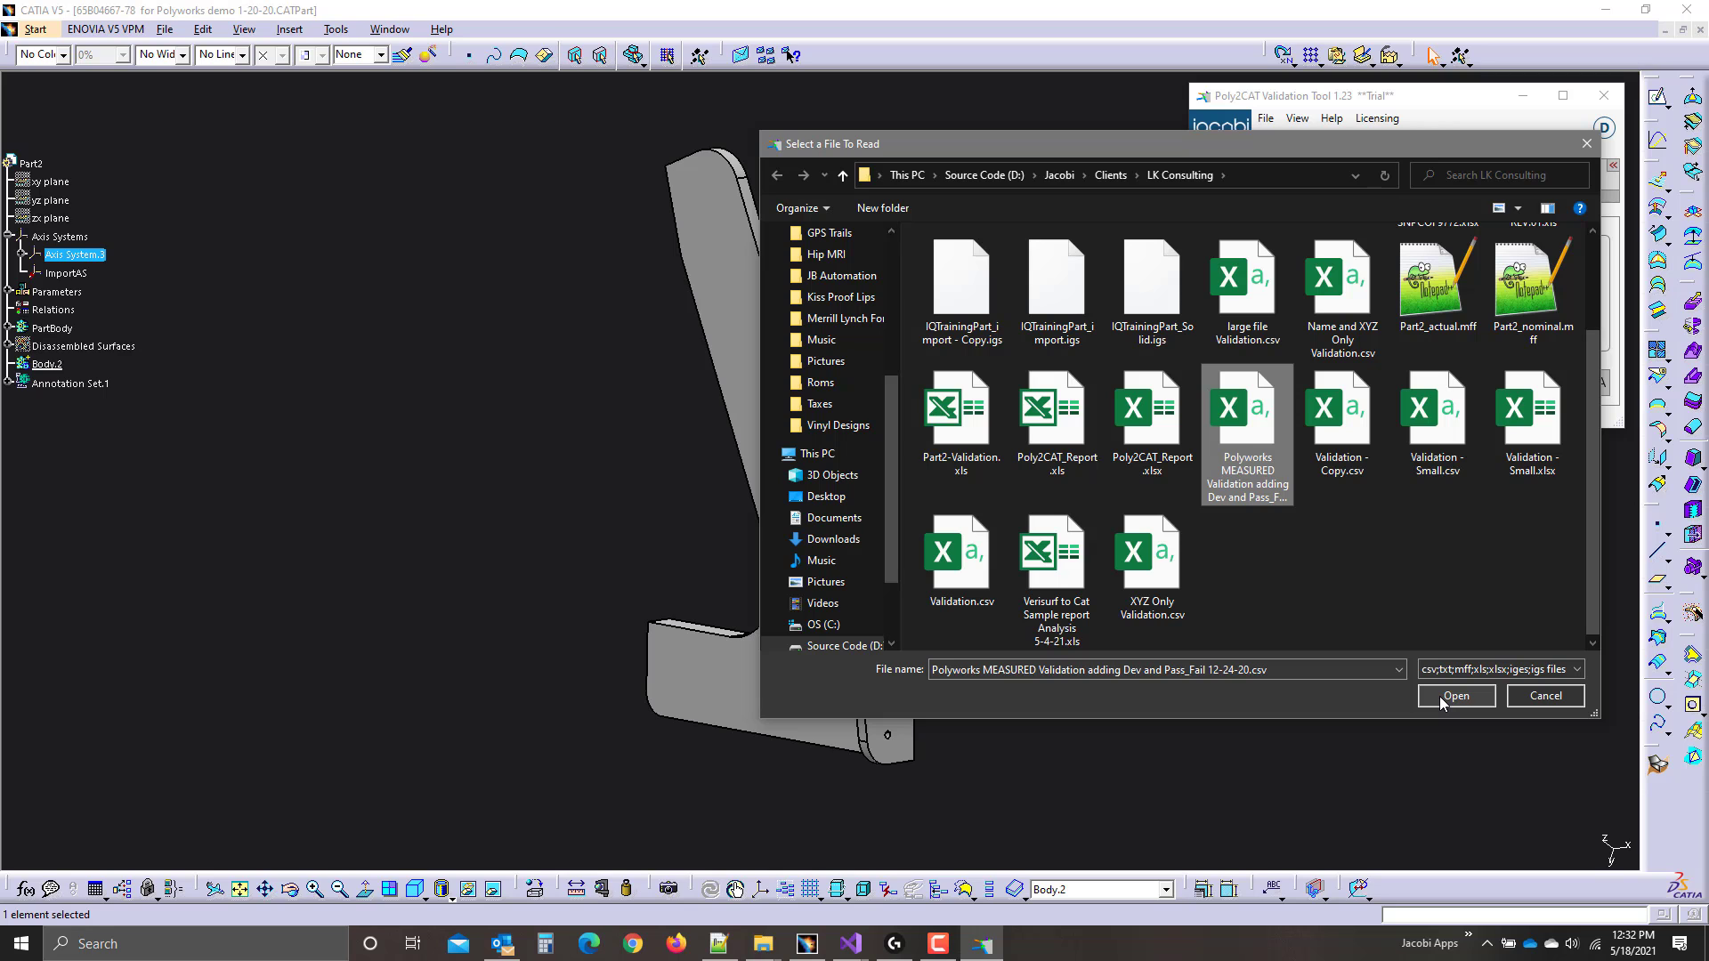
pyautogui.rightClick(1258, 400)
pyautogui.click(1300, 440)
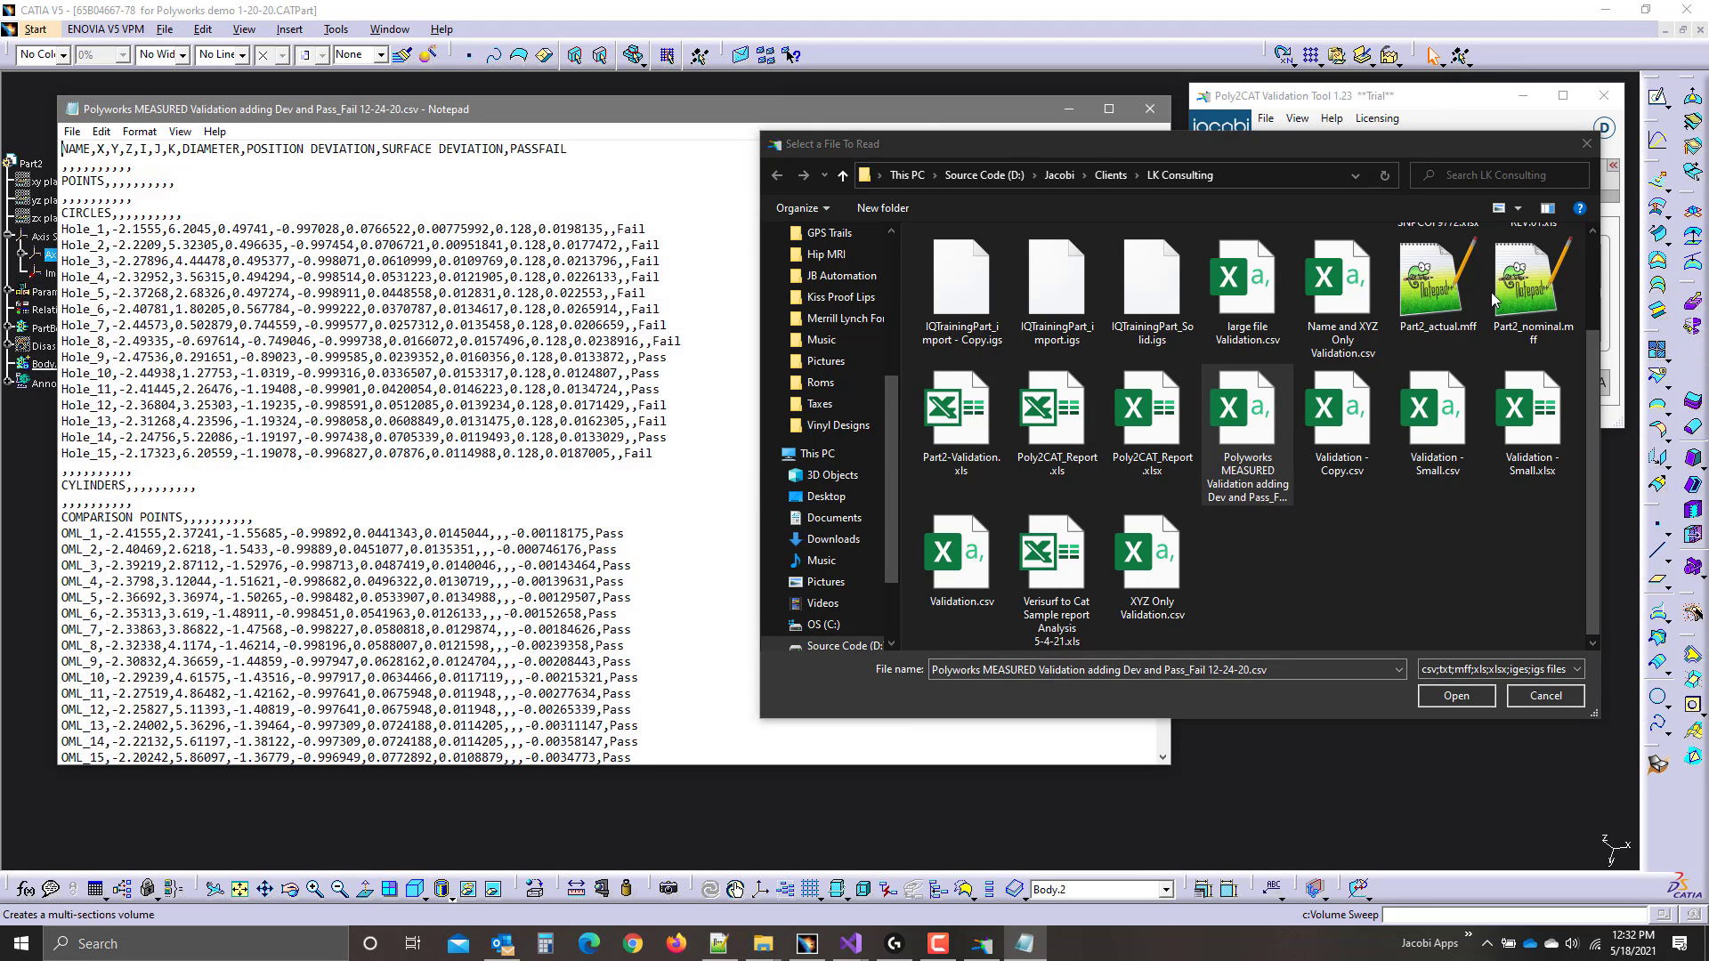
pyautogui.click(1457, 696)
# Move the Notepad window clear of the validation tool and set the import coordinate system to ImportAS - (Part2\ImportAS).
pyautogui.moveTo(856, 117); pyautogui.dragTo(856, 99)
pyautogui.click(1349, 314)
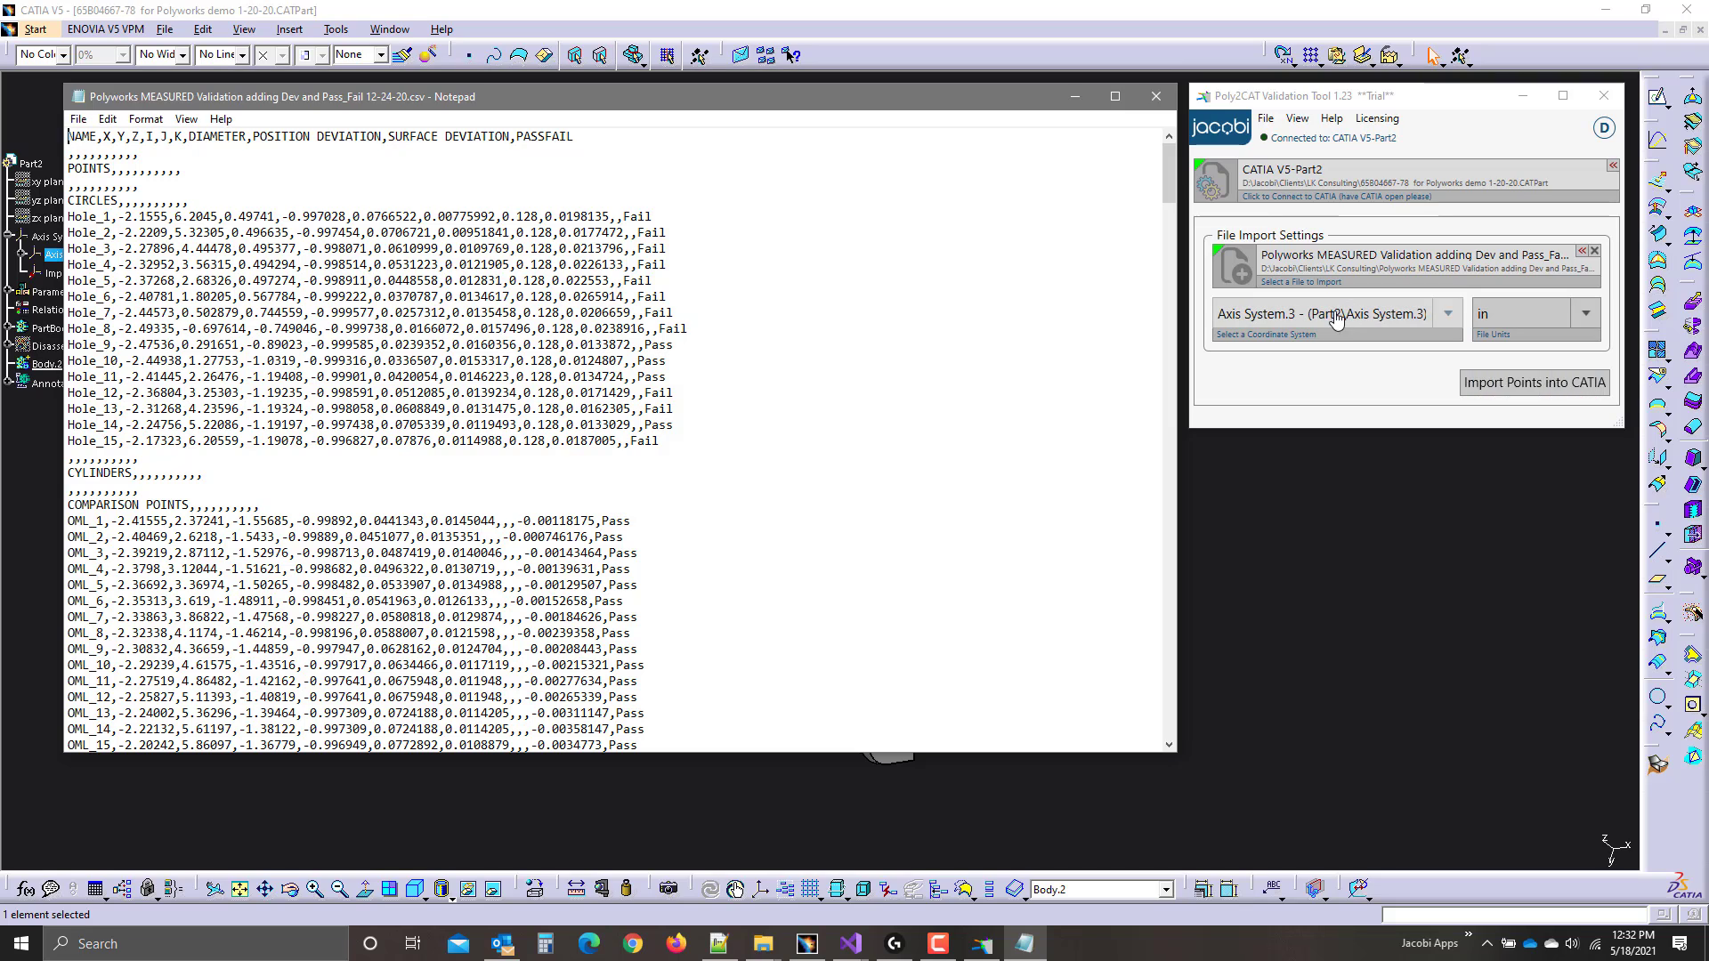
pyautogui.click(1340, 321)
pyautogui.click(1248, 410)
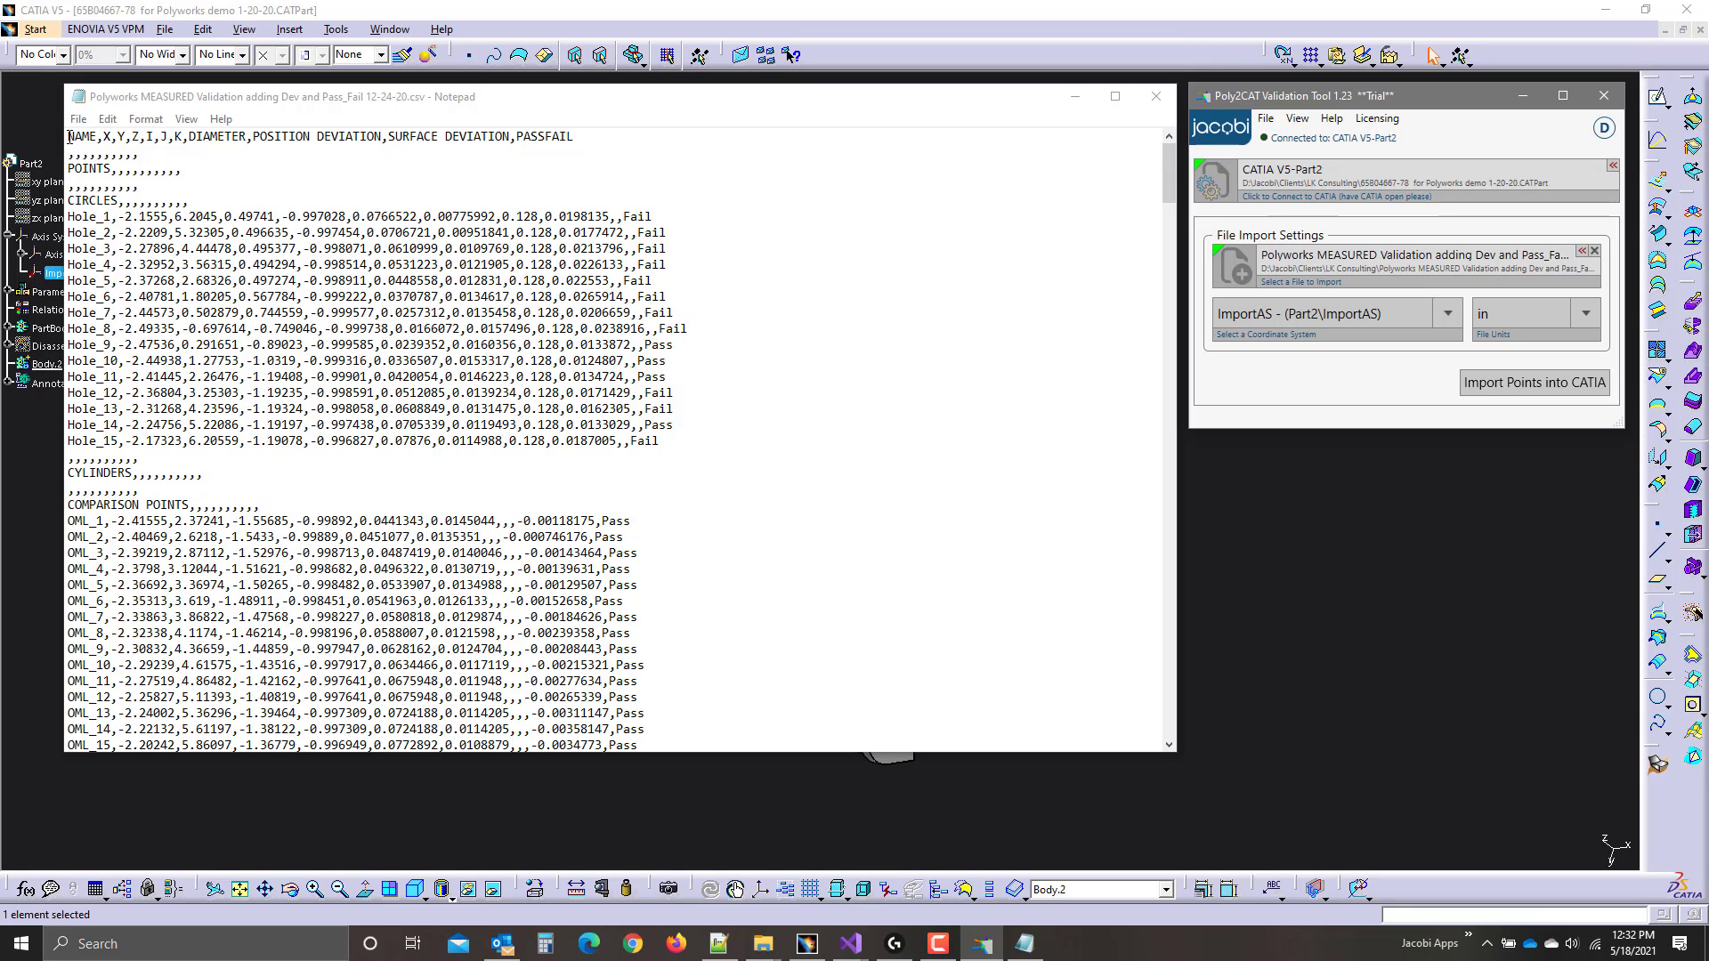
# Examine the CSV's header line, its POINTS and CIRCLES section headings, and the Hole rows listed under CIRCLES.
pyautogui.moveTo(70, 137); pyautogui.dragTo(582, 133)
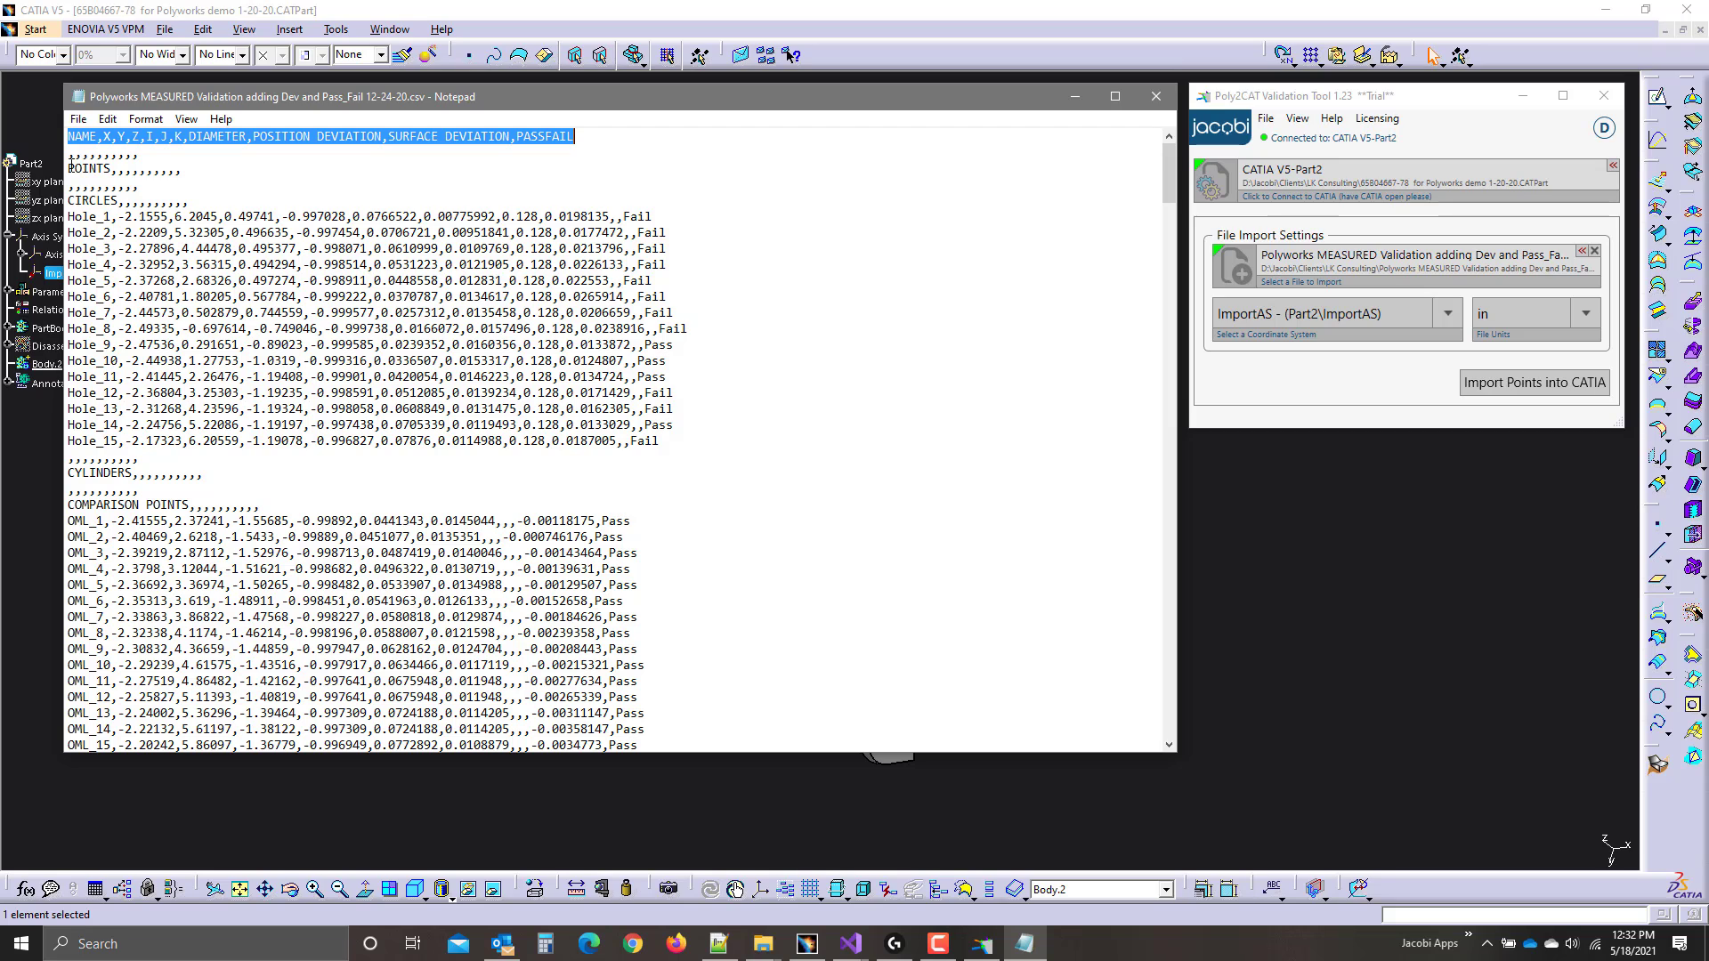
pyautogui.moveTo(68, 168); pyautogui.dragTo(118, 201)
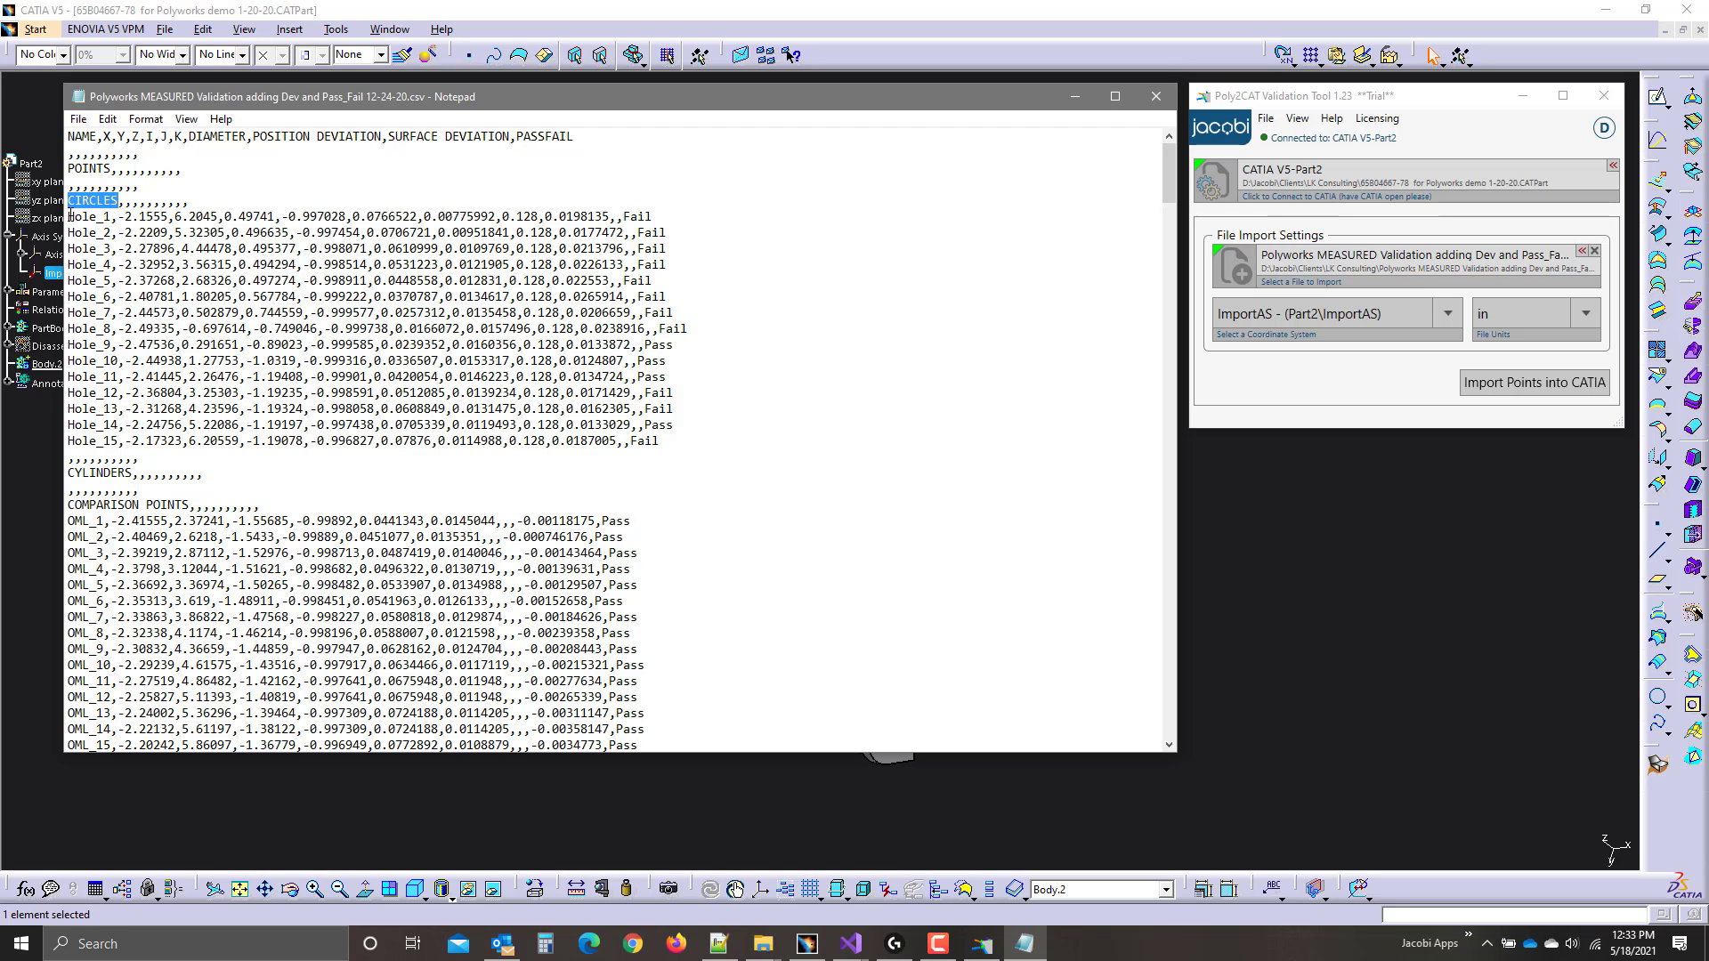
pyautogui.moveTo(68, 216); pyautogui.dragTo(660, 443)
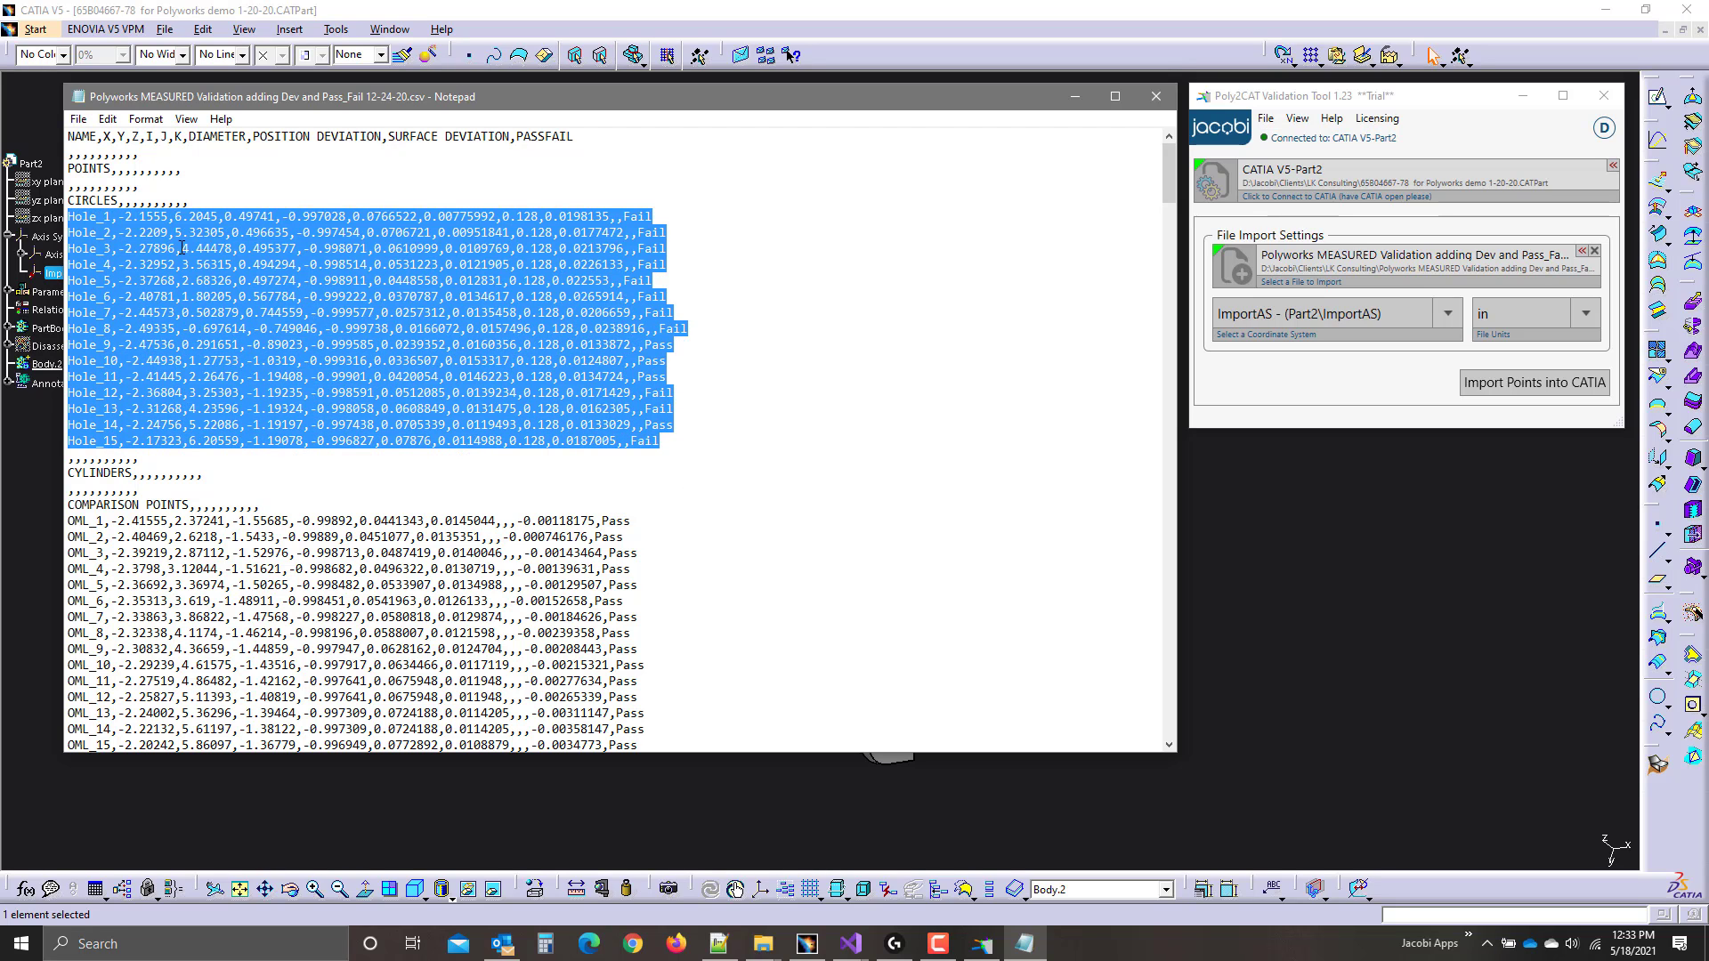
pyautogui.click(102, 200)
pyautogui.scroll(-2, 394, 394)
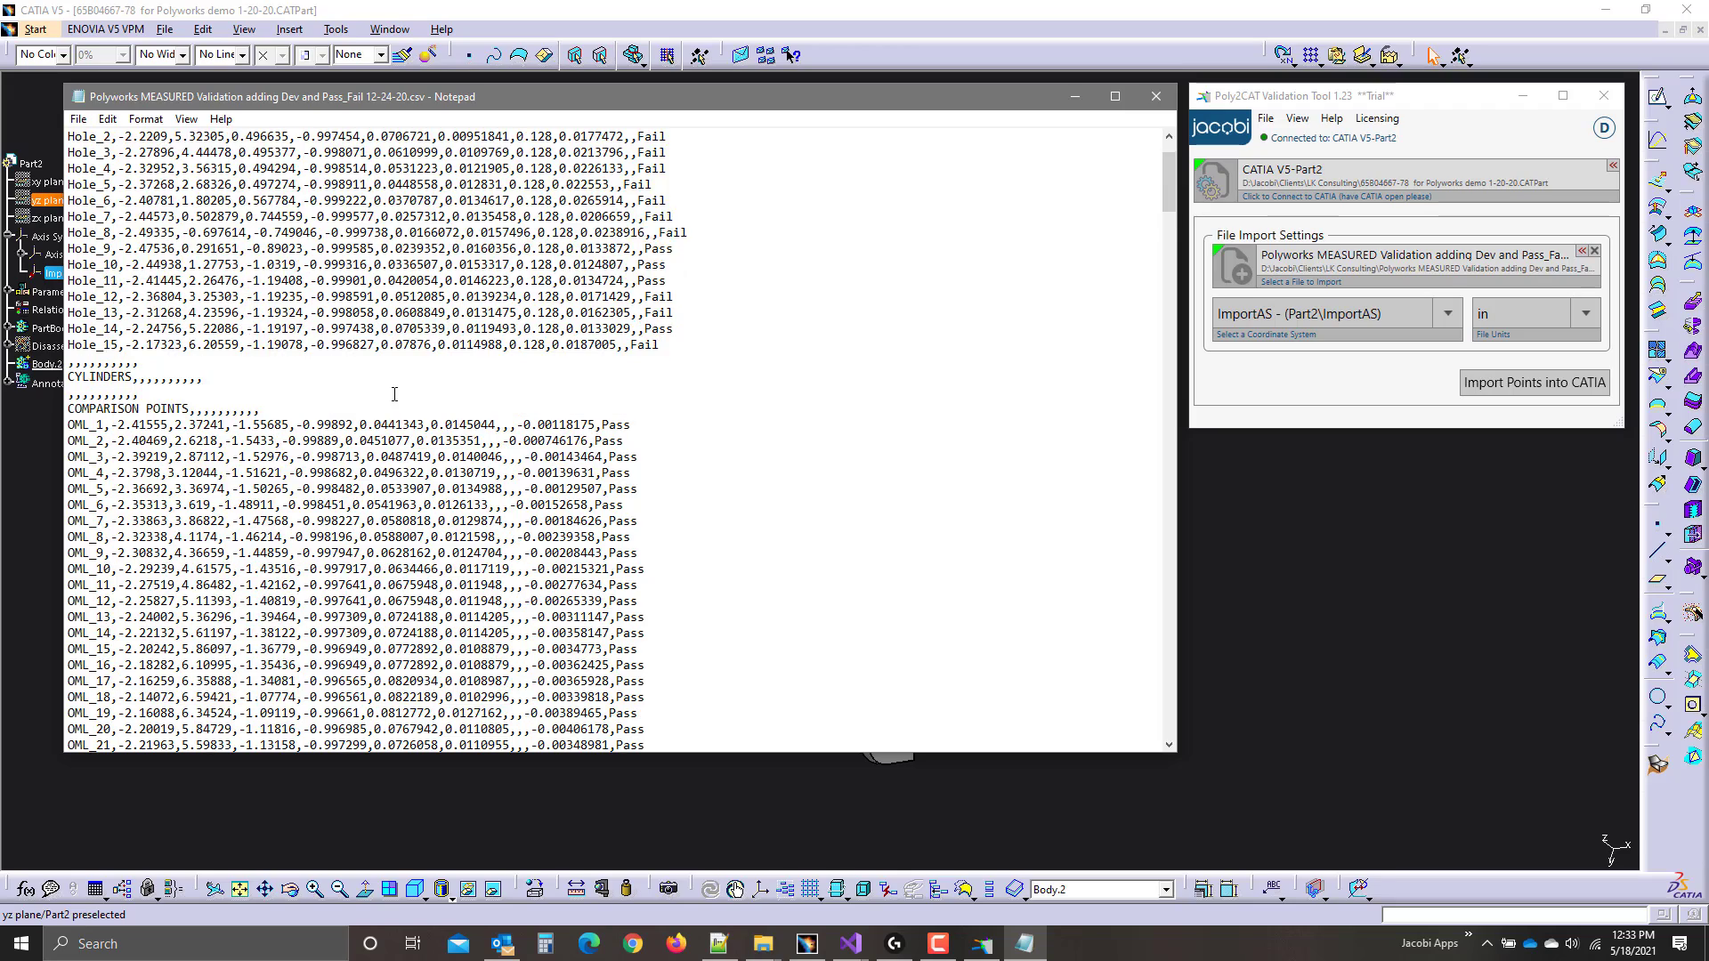
pyautogui.scroll(-3, 395, 394)
pyautogui.scroll(5, 281, 339)
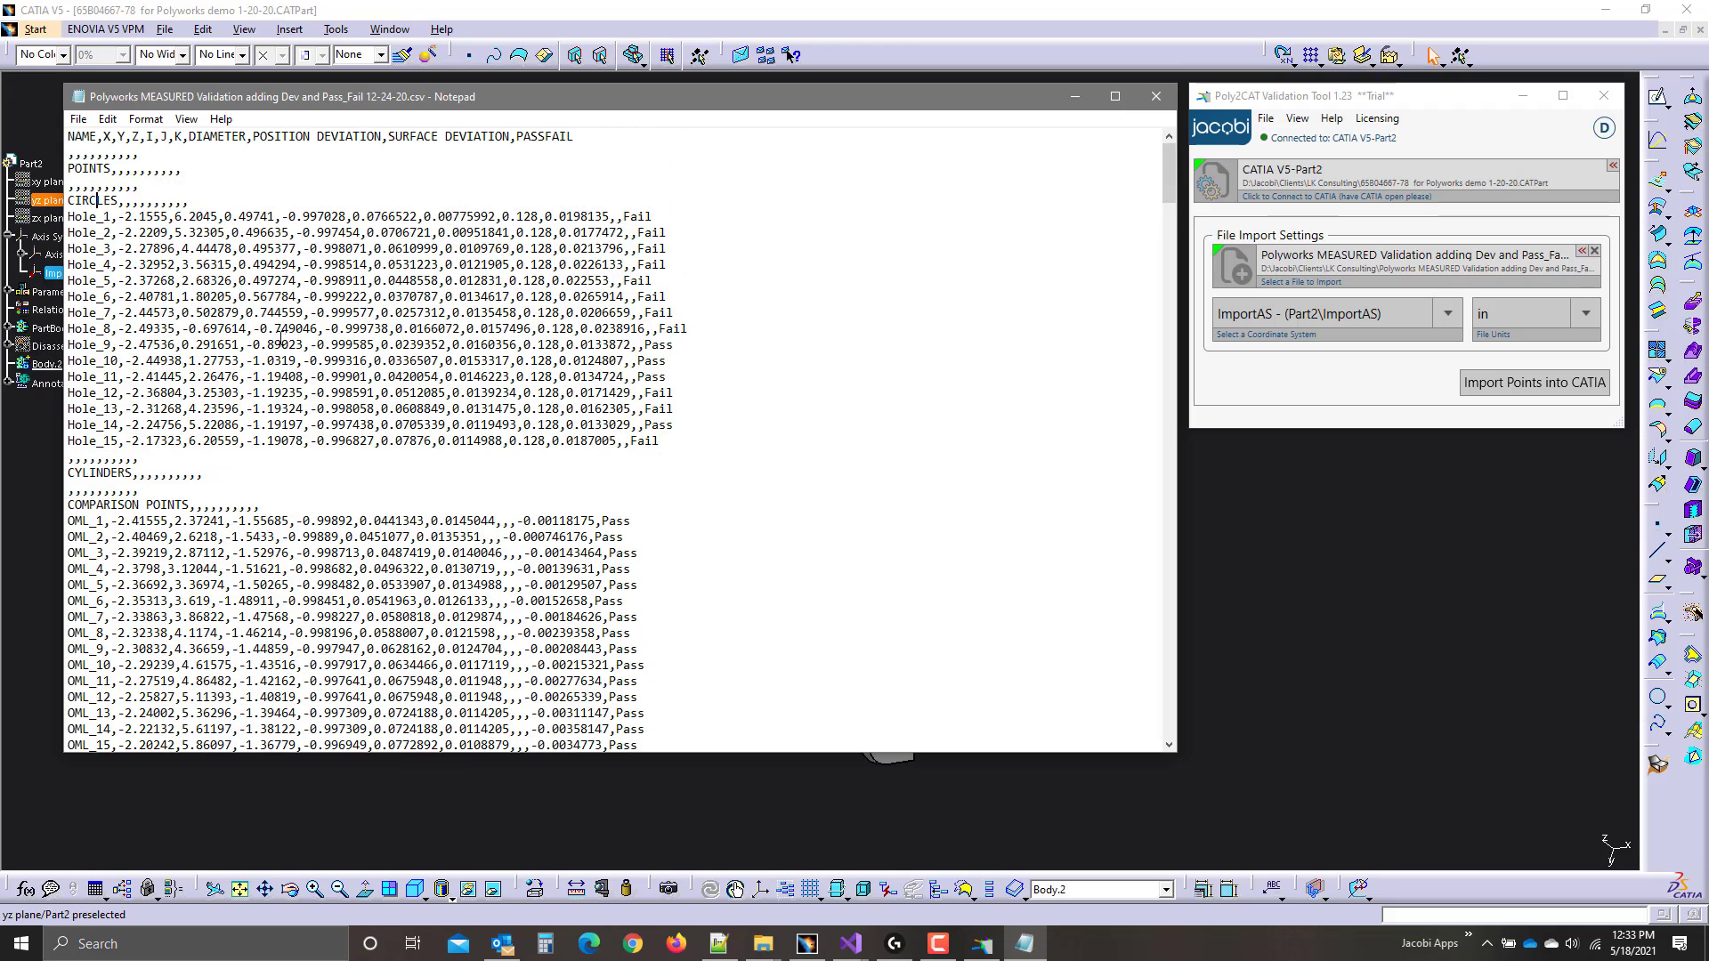
# Examine the OML rows under the COMPARISON POINTS heading in the CSV against the header line.
pyautogui.scroll(-3, 180, 462)
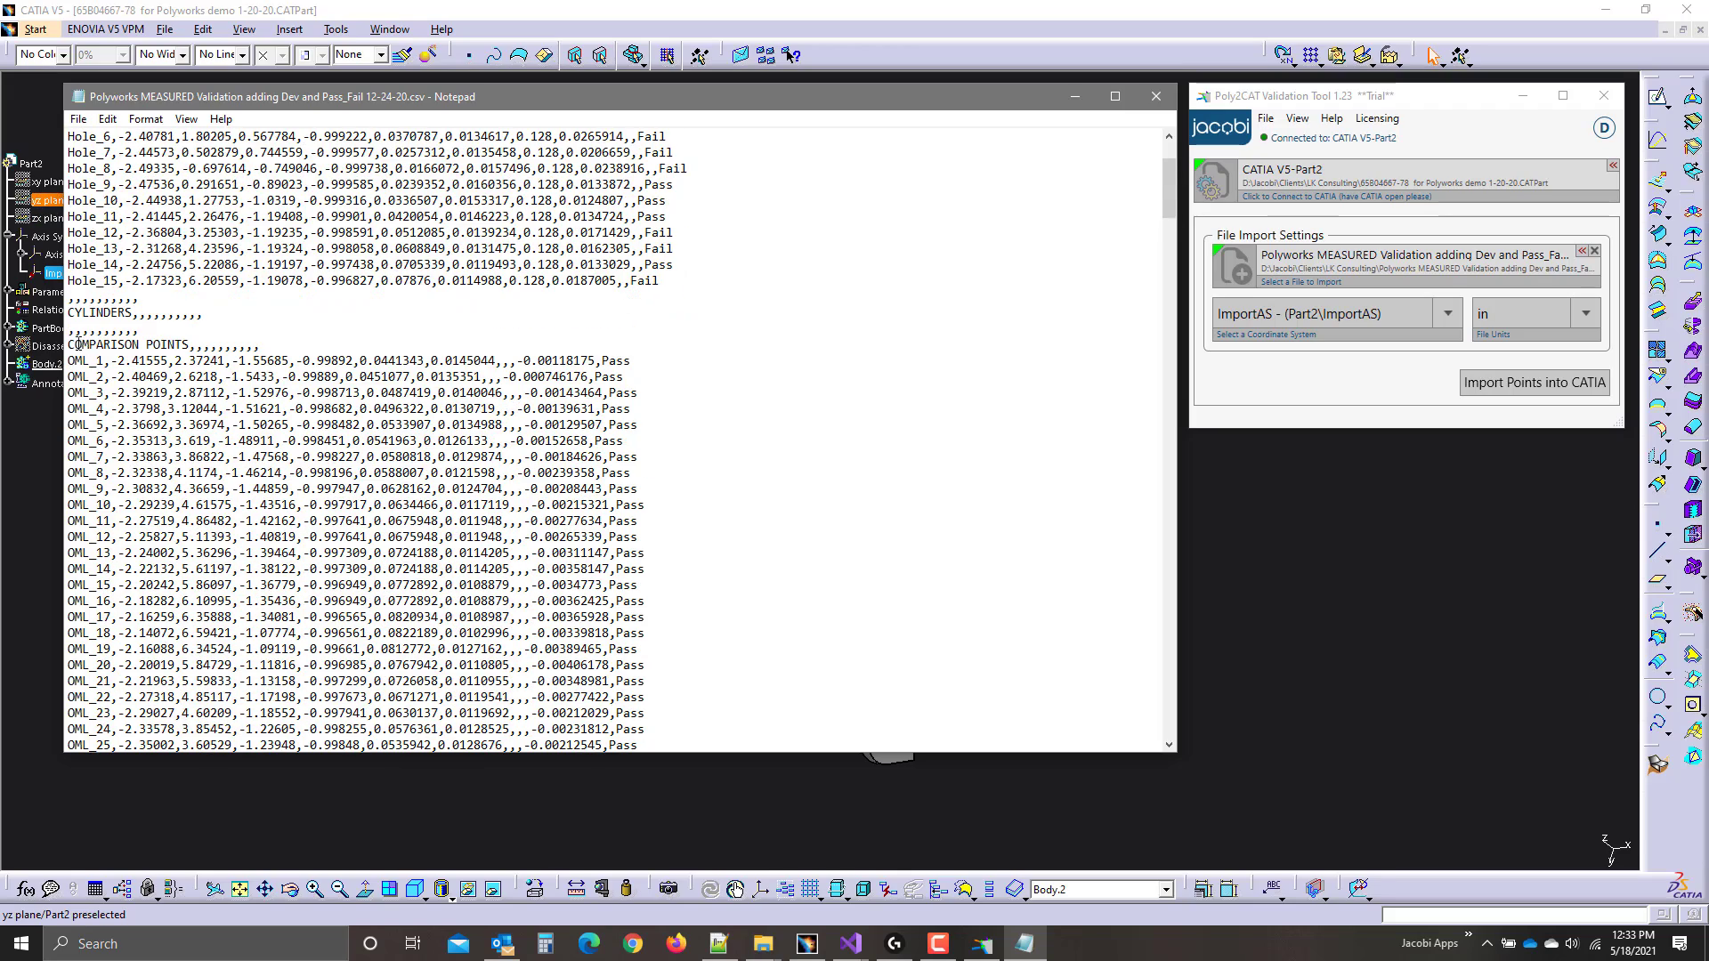
pyautogui.moveTo(78, 345); pyautogui.dragTo(197, 344)
pyautogui.scroll(-3, 78, 266)
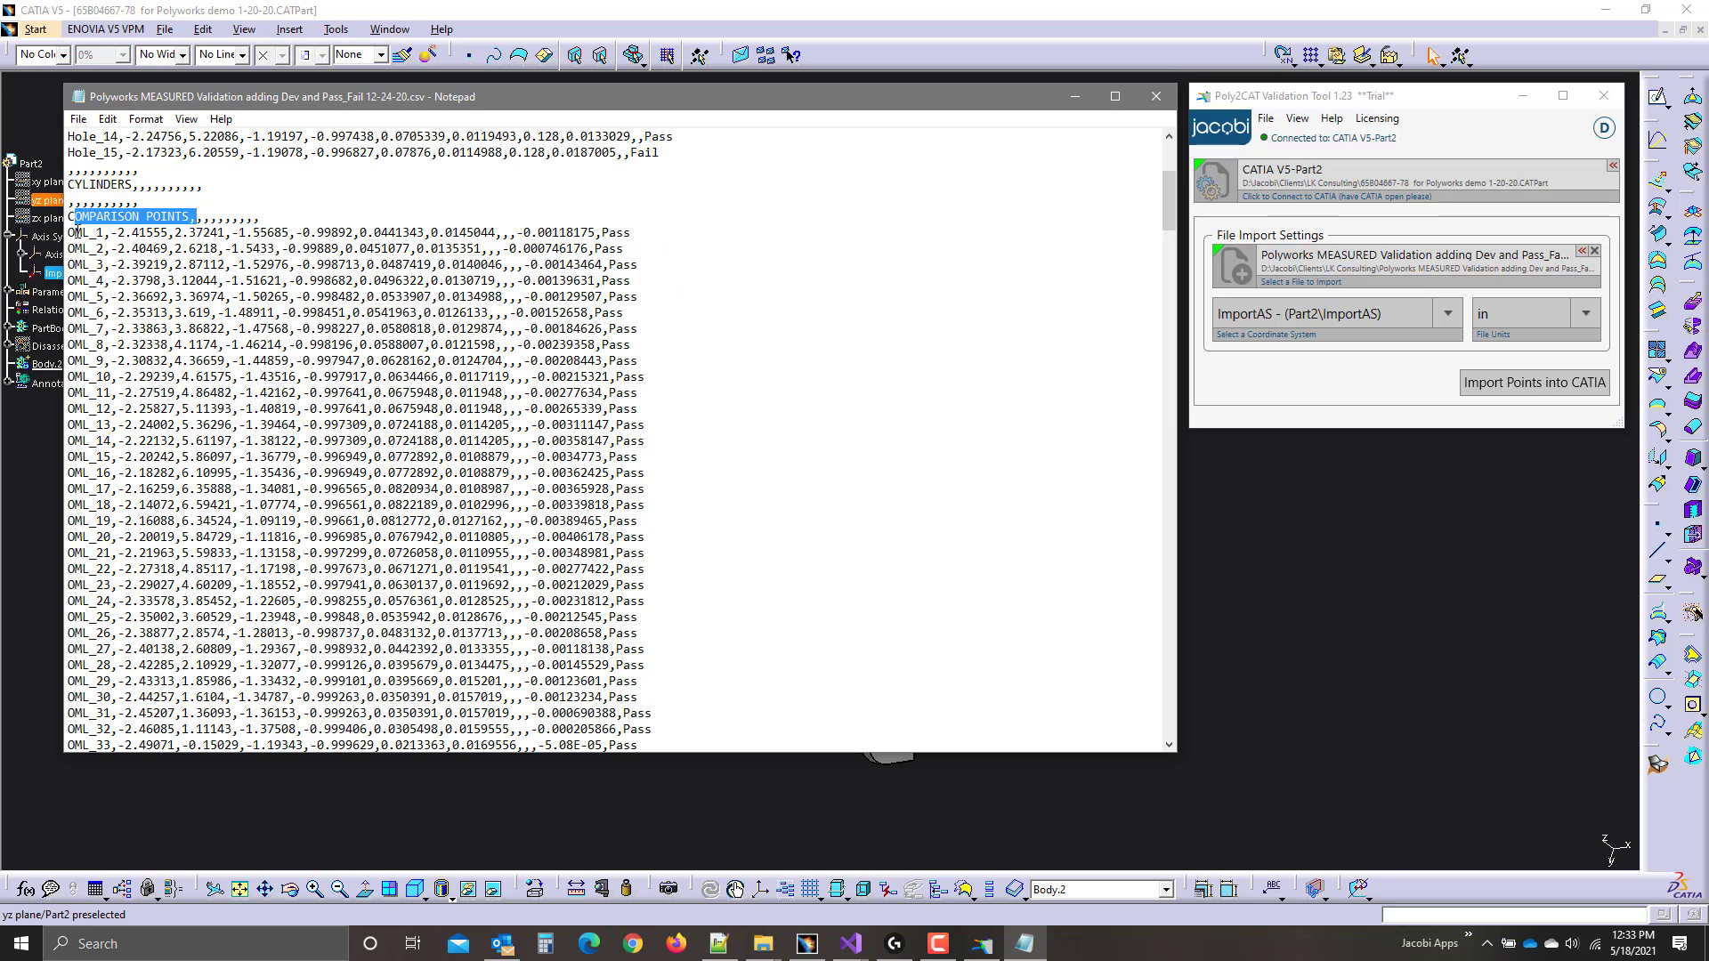
pyautogui.moveTo(78, 231); pyautogui.dragTo(553, 505)
pyautogui.scroll(6, 706, 385)
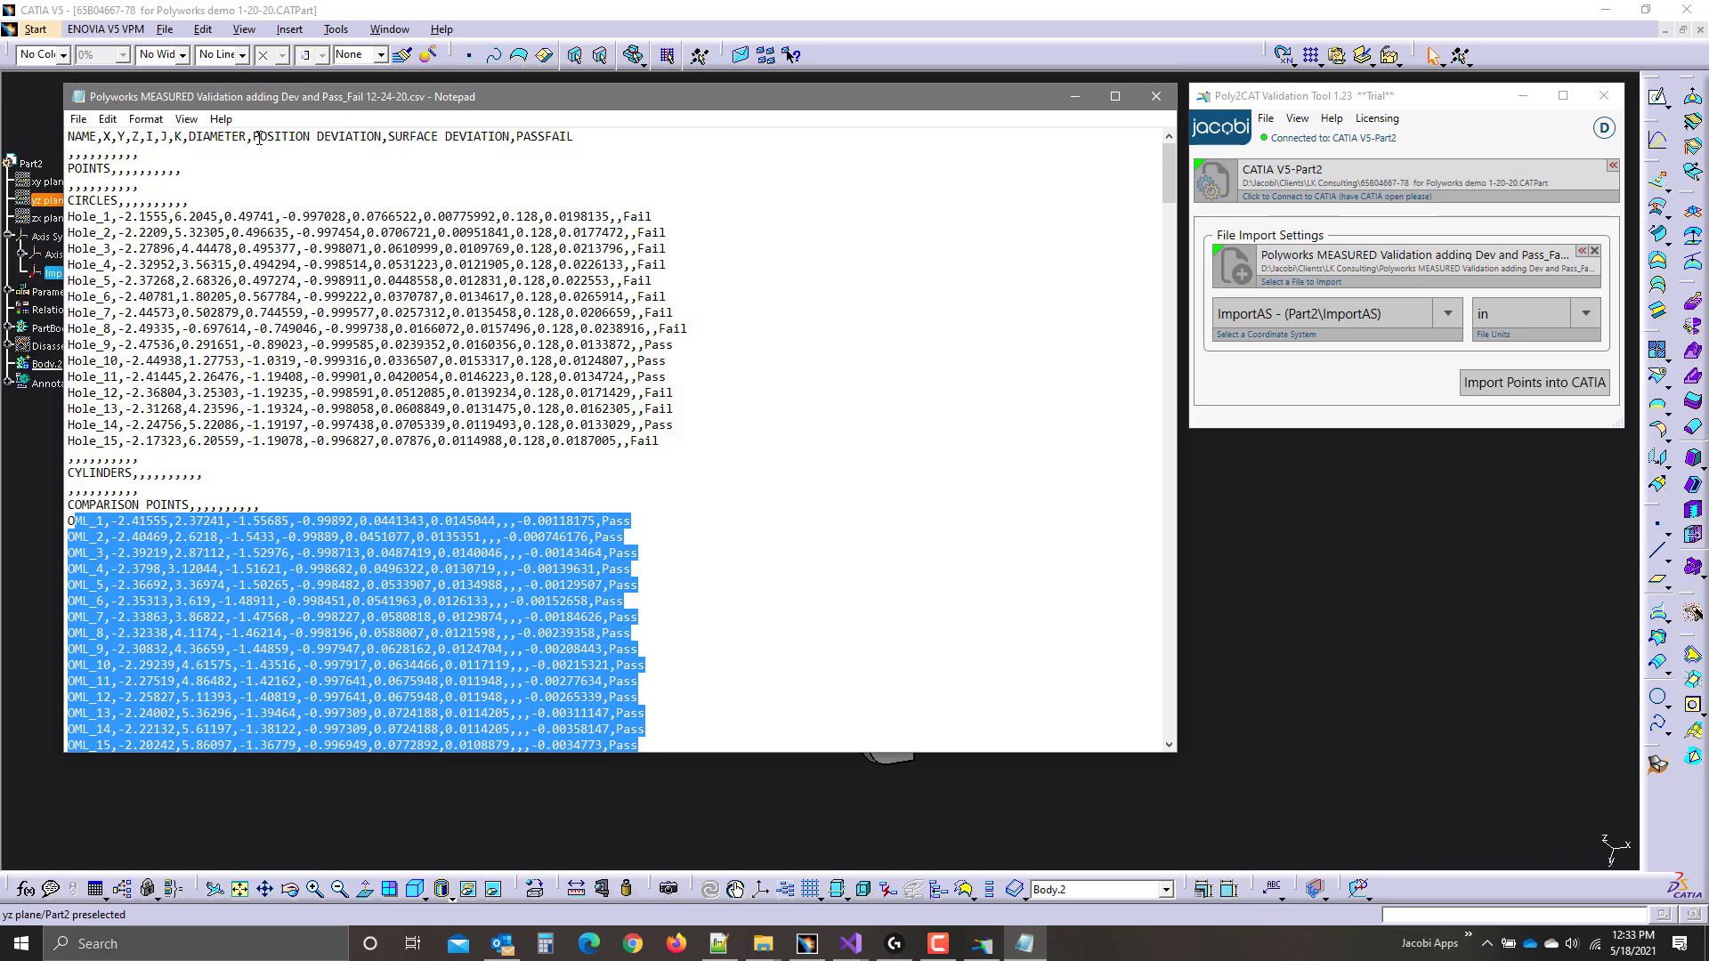
# Compare the POSITION DEVIATION, SURFACE DEVIATION and PASSFAIL headers with the deviation values in the Hole_1 row.
pyautogui.moveTo(255, 135); pyautogui.dragTo(577, 140)
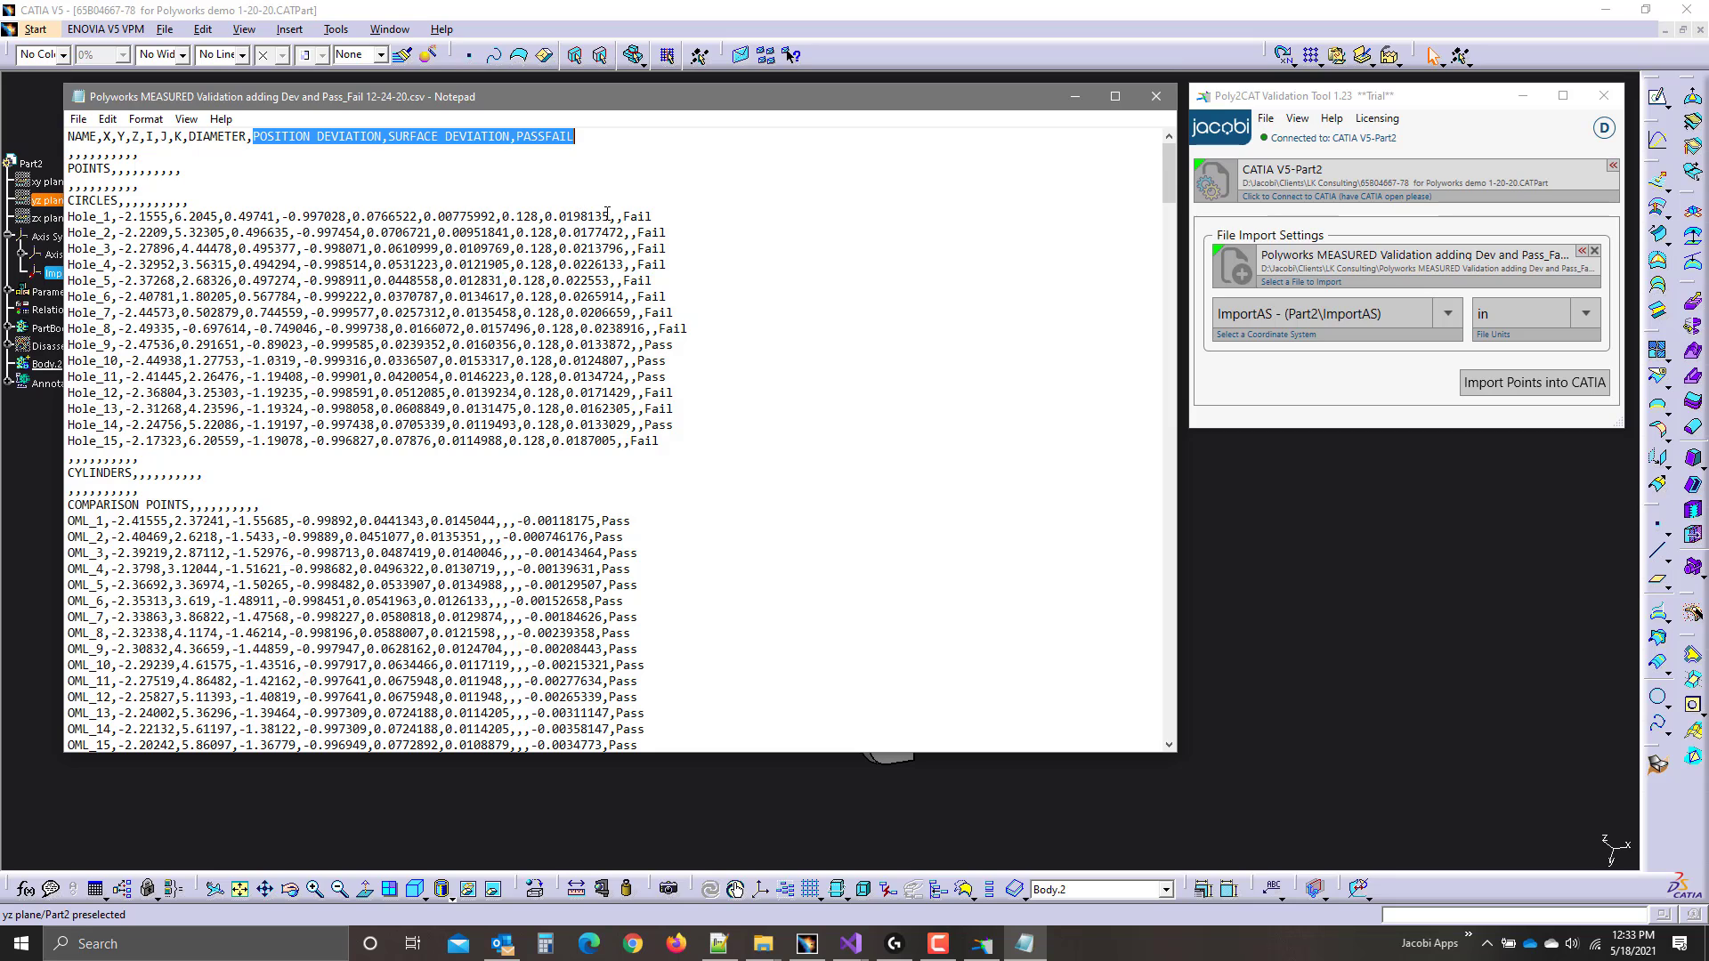
pyautogui.moveTo(610, 216); pyautogui.dragTo(424, 217)
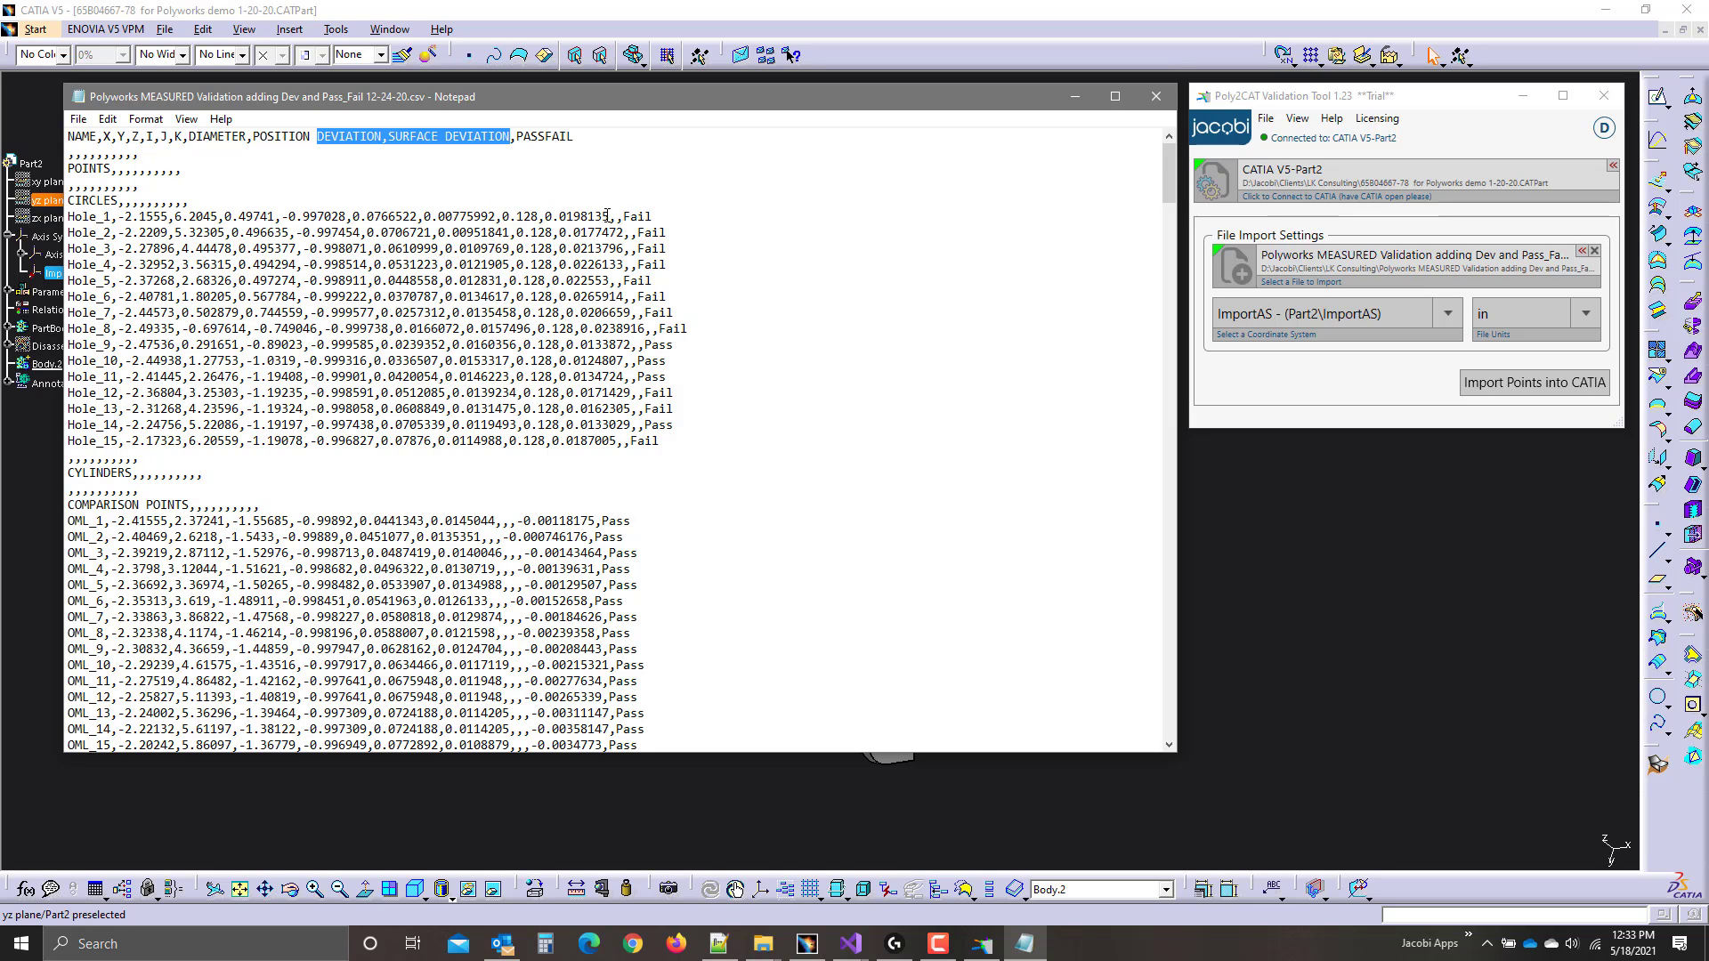
pyautogui.moveTo(610, 217); pyautogui.dragTo(425, 216)
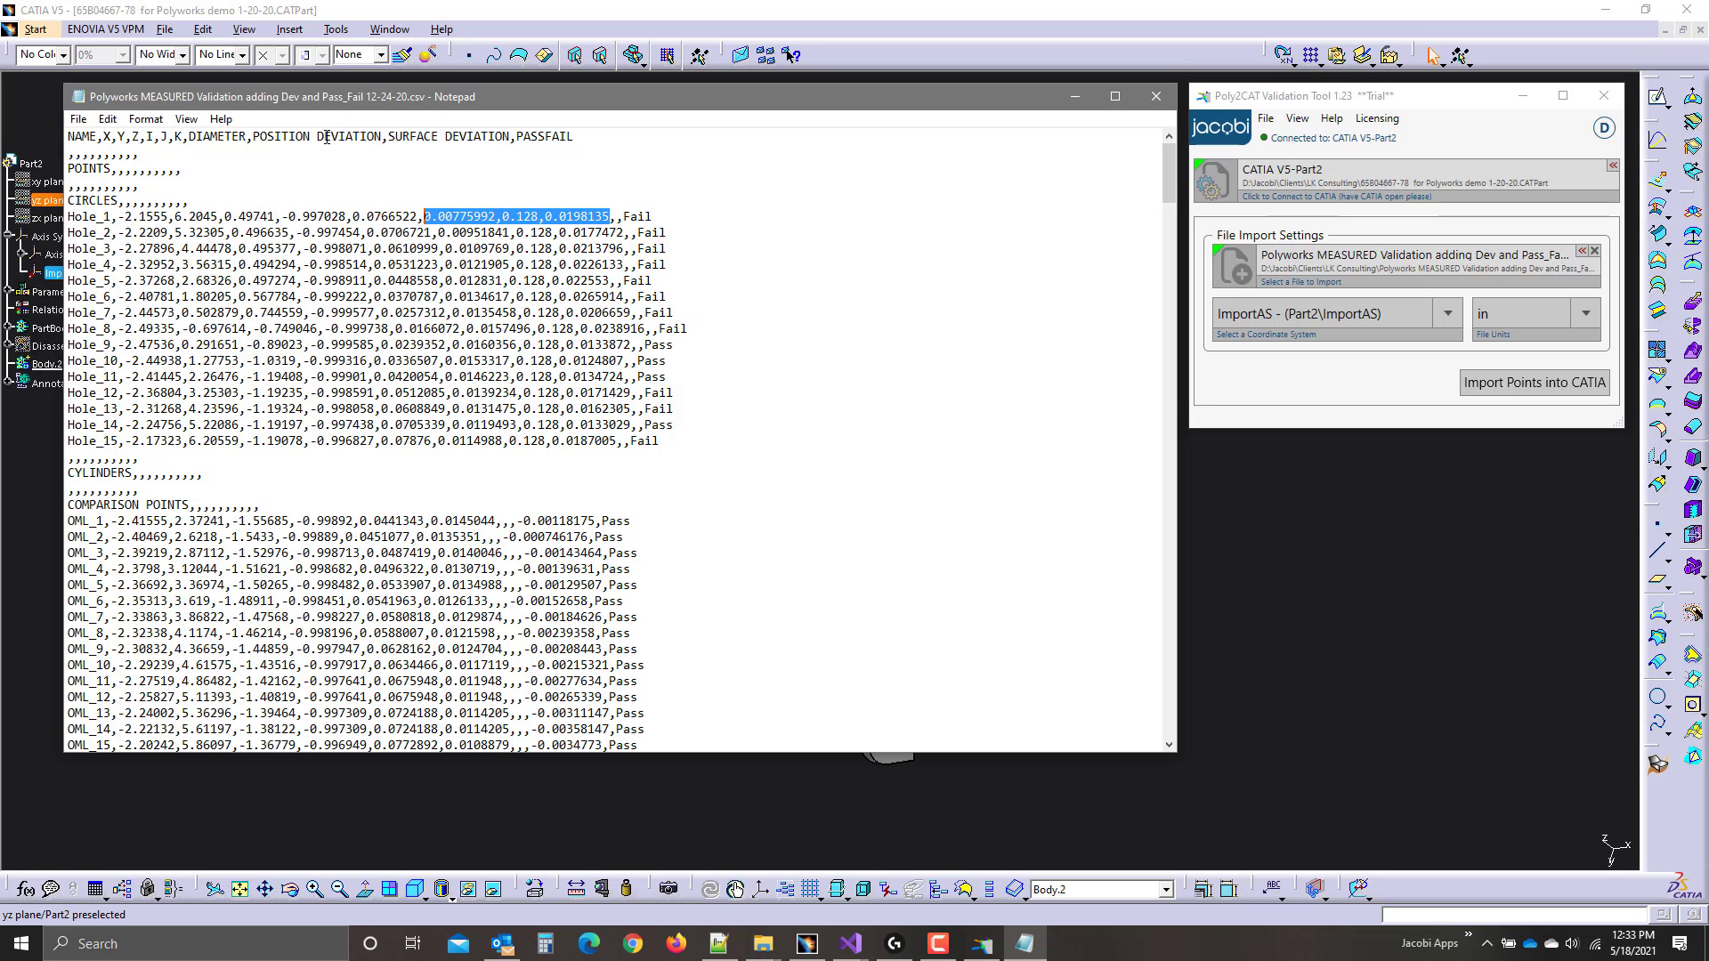
pyautogui.moveTo(252, 137); pyautogui.dragTo(512, 136)
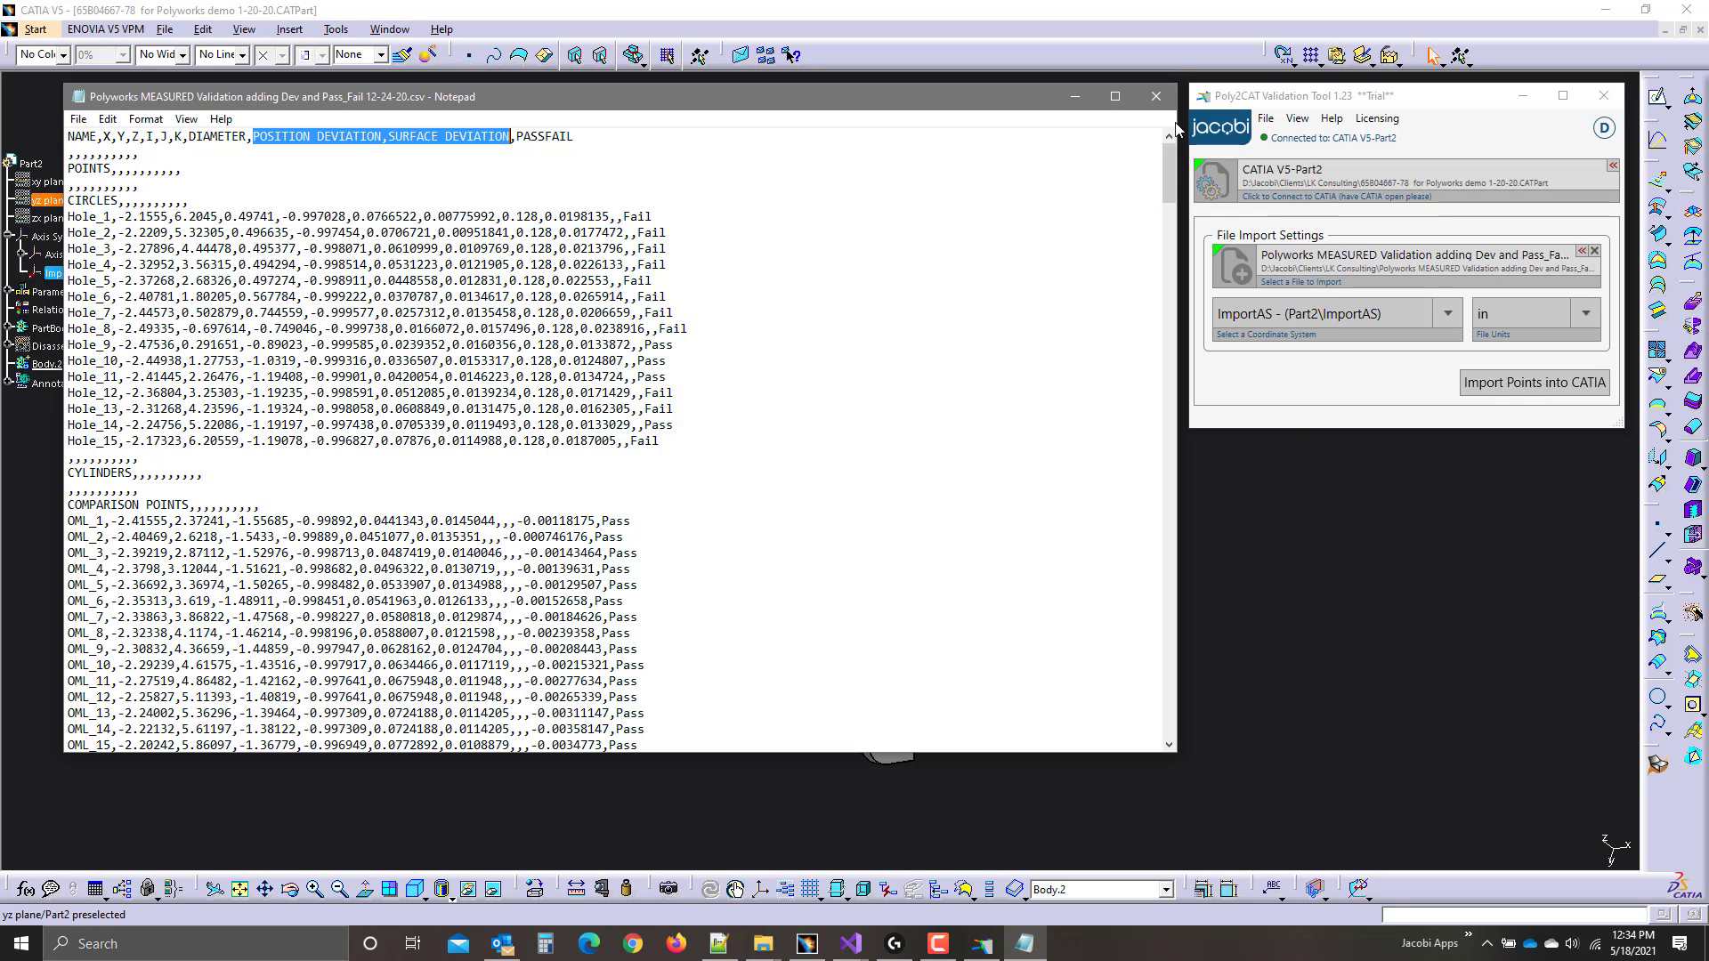
# Close the CSV in Notepad, import the points into CATIA, and position the visualization settings window beside the part.
pyautogui.click(1156, 97)
pyautogui.click(1498, 389)
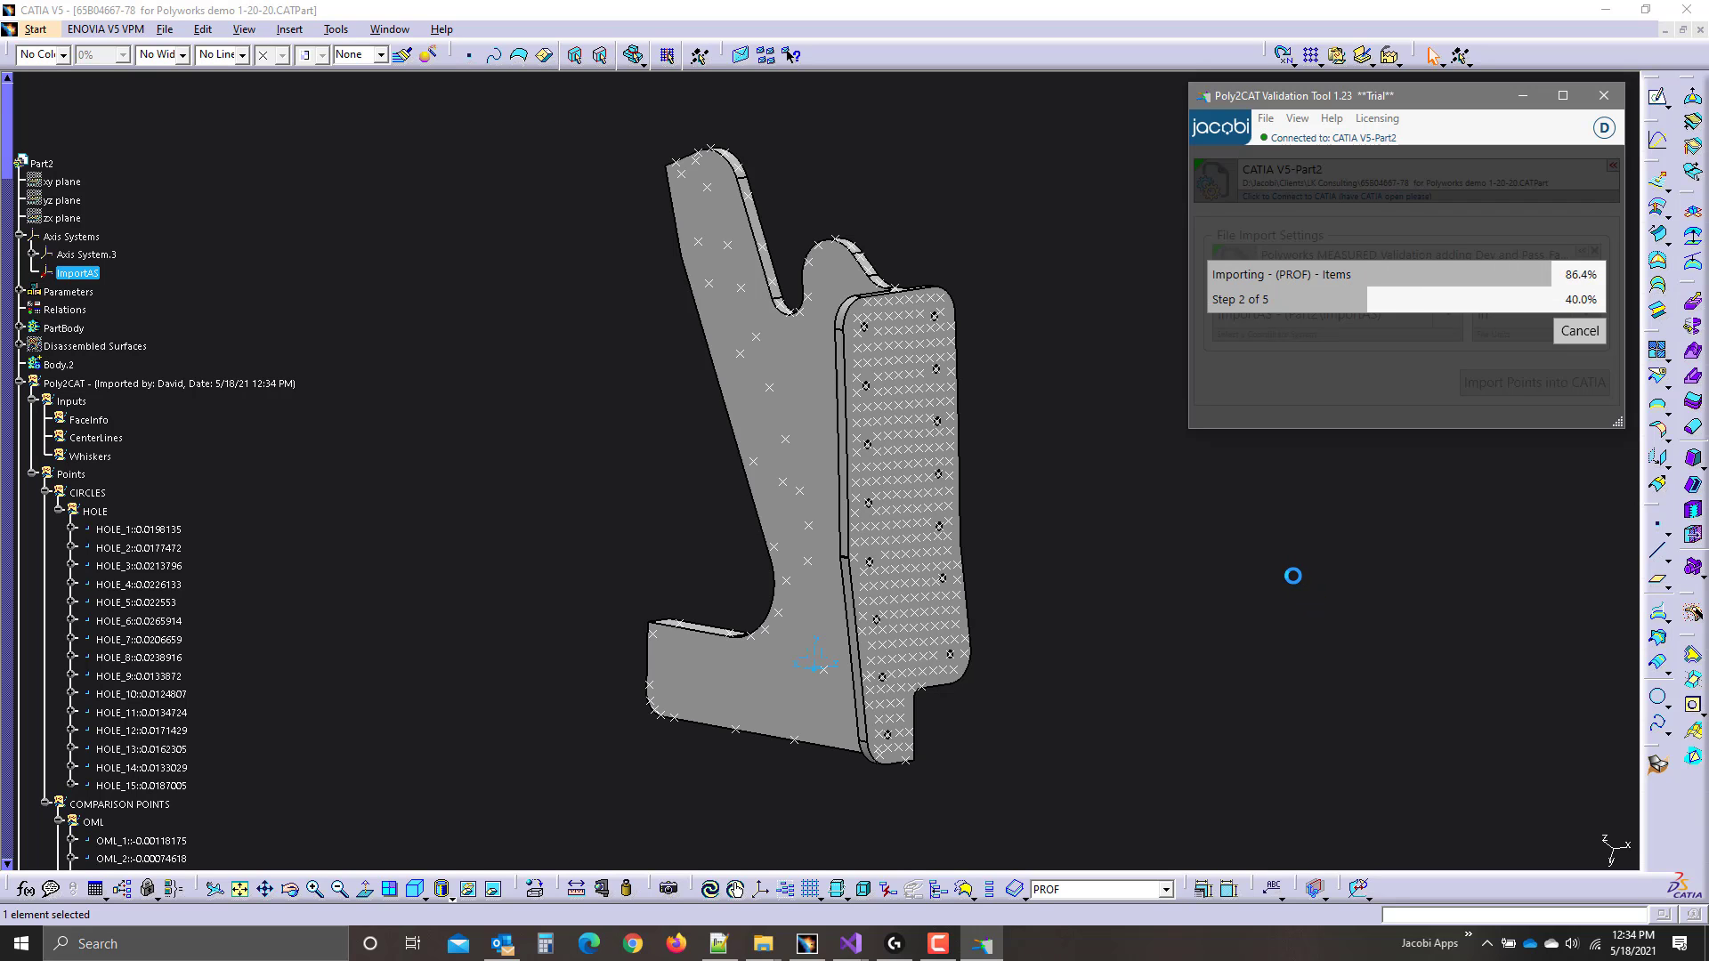
pyautogui.moveTo(1474, 101); pyautogui.dragTo(1316, 116)
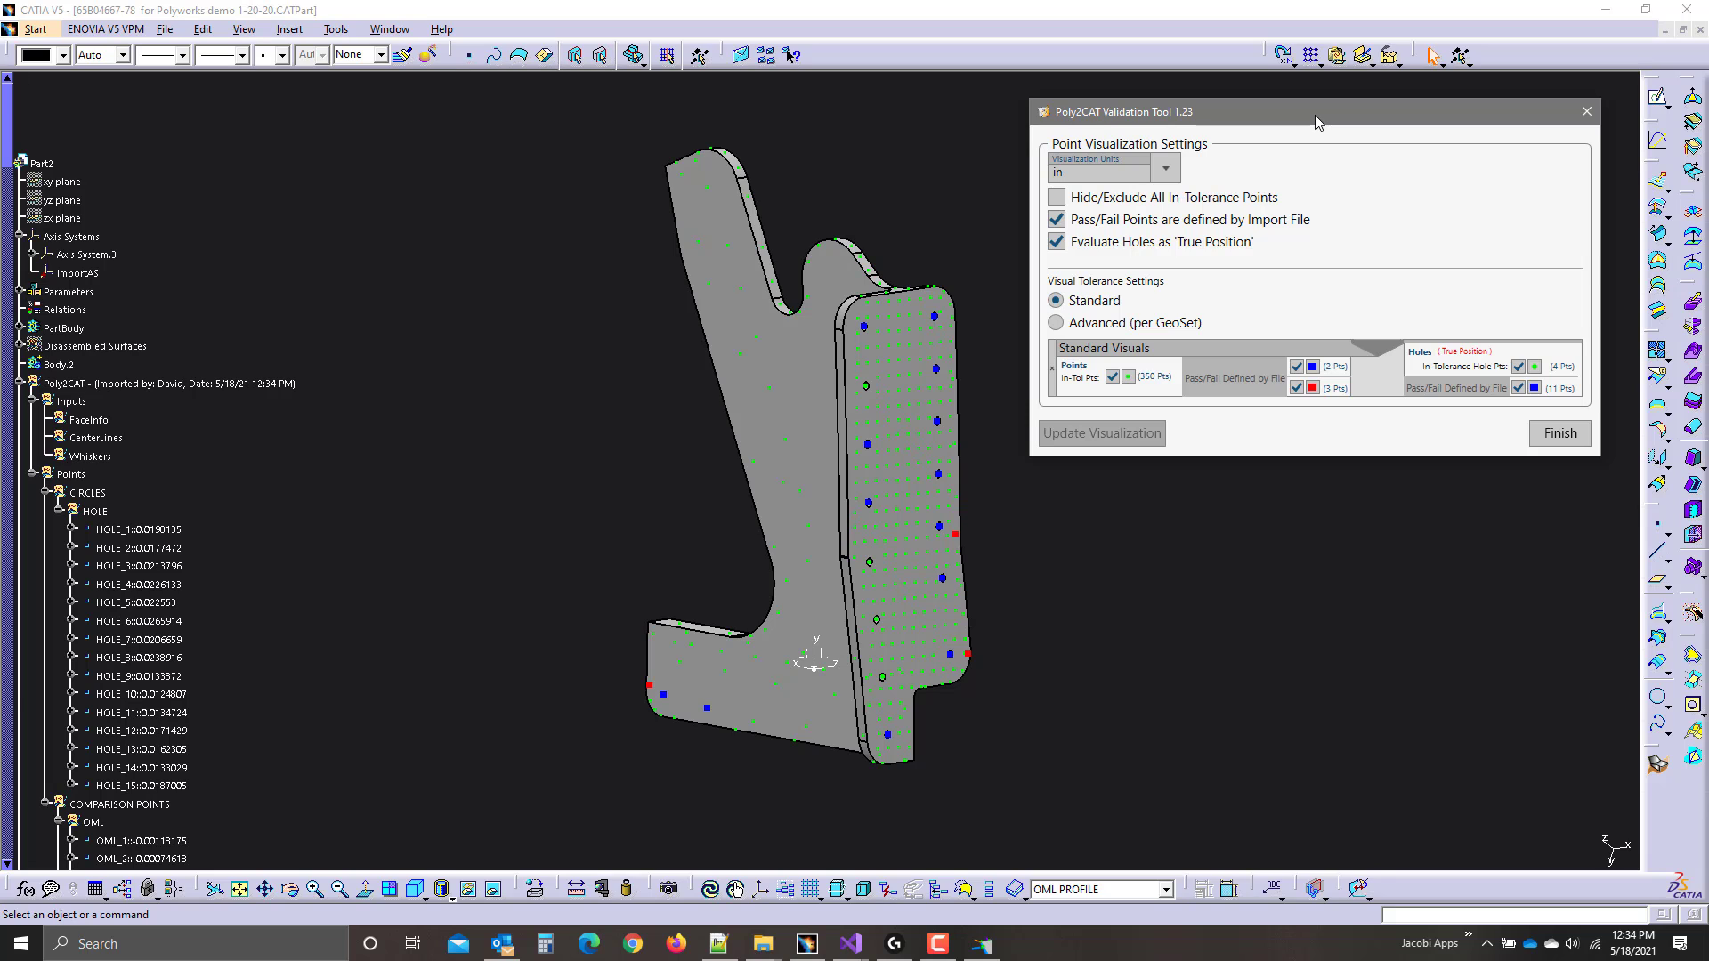
pyautogui.moveTo(1316, 115); pyautogui.dragTo(1311, 150)
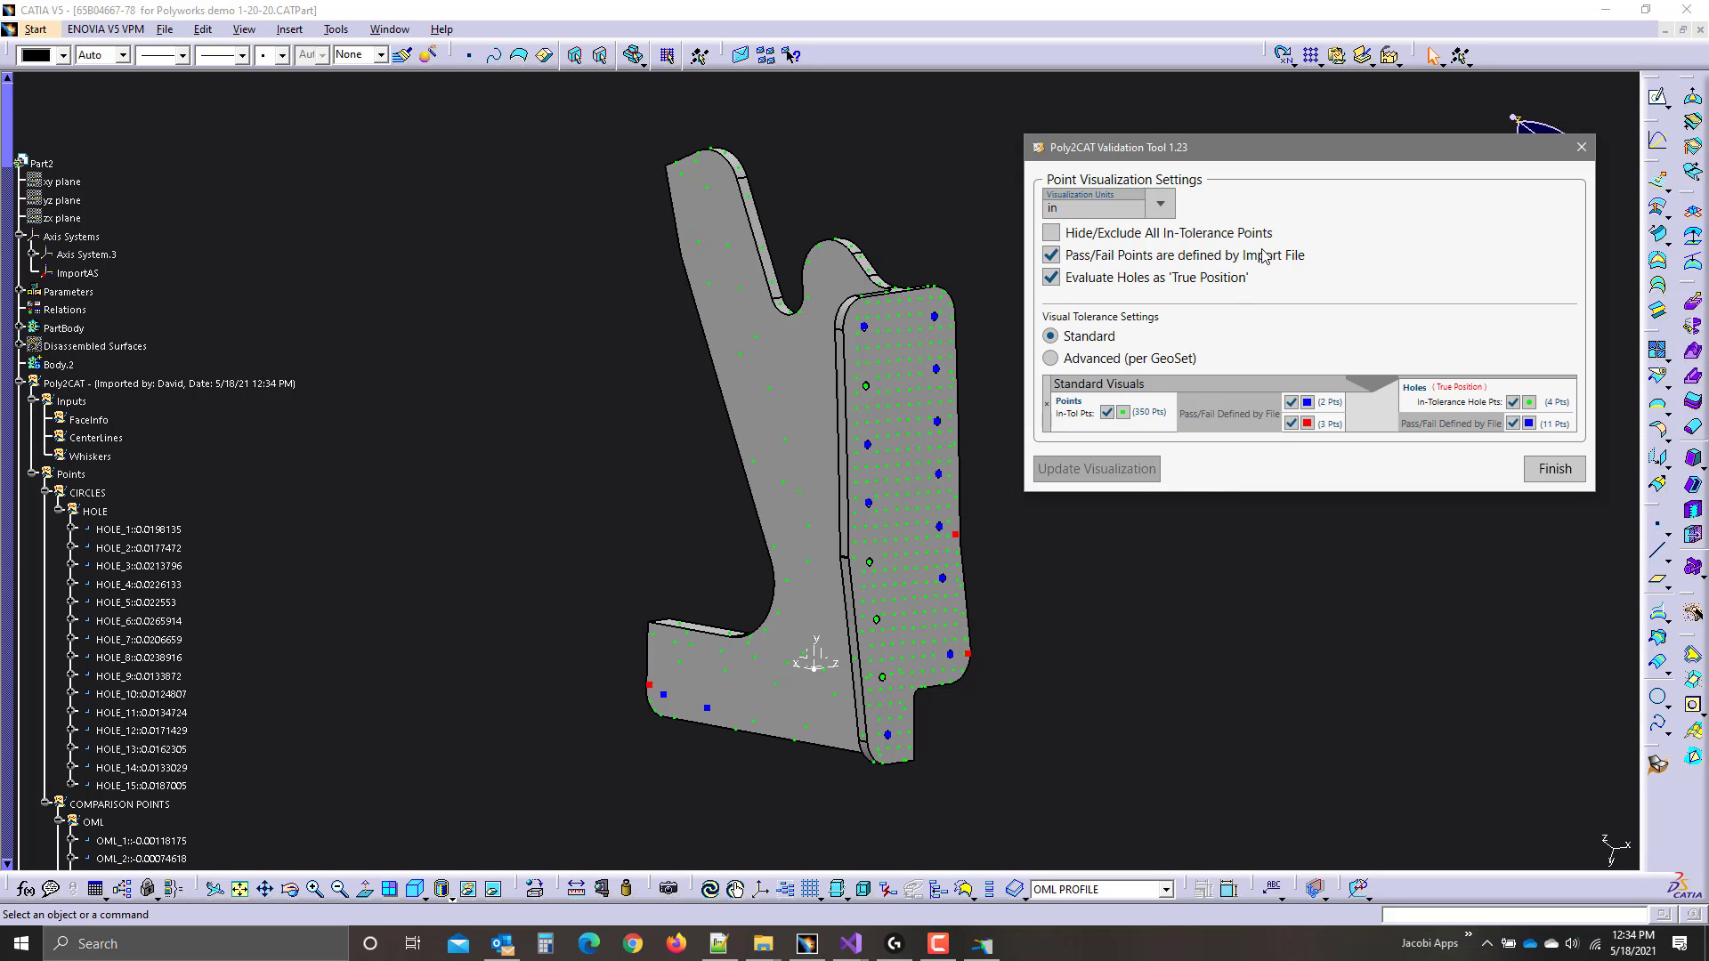
pyautogui.moveTo(1326, 152); pyautogui.dragTo(1329, 125)
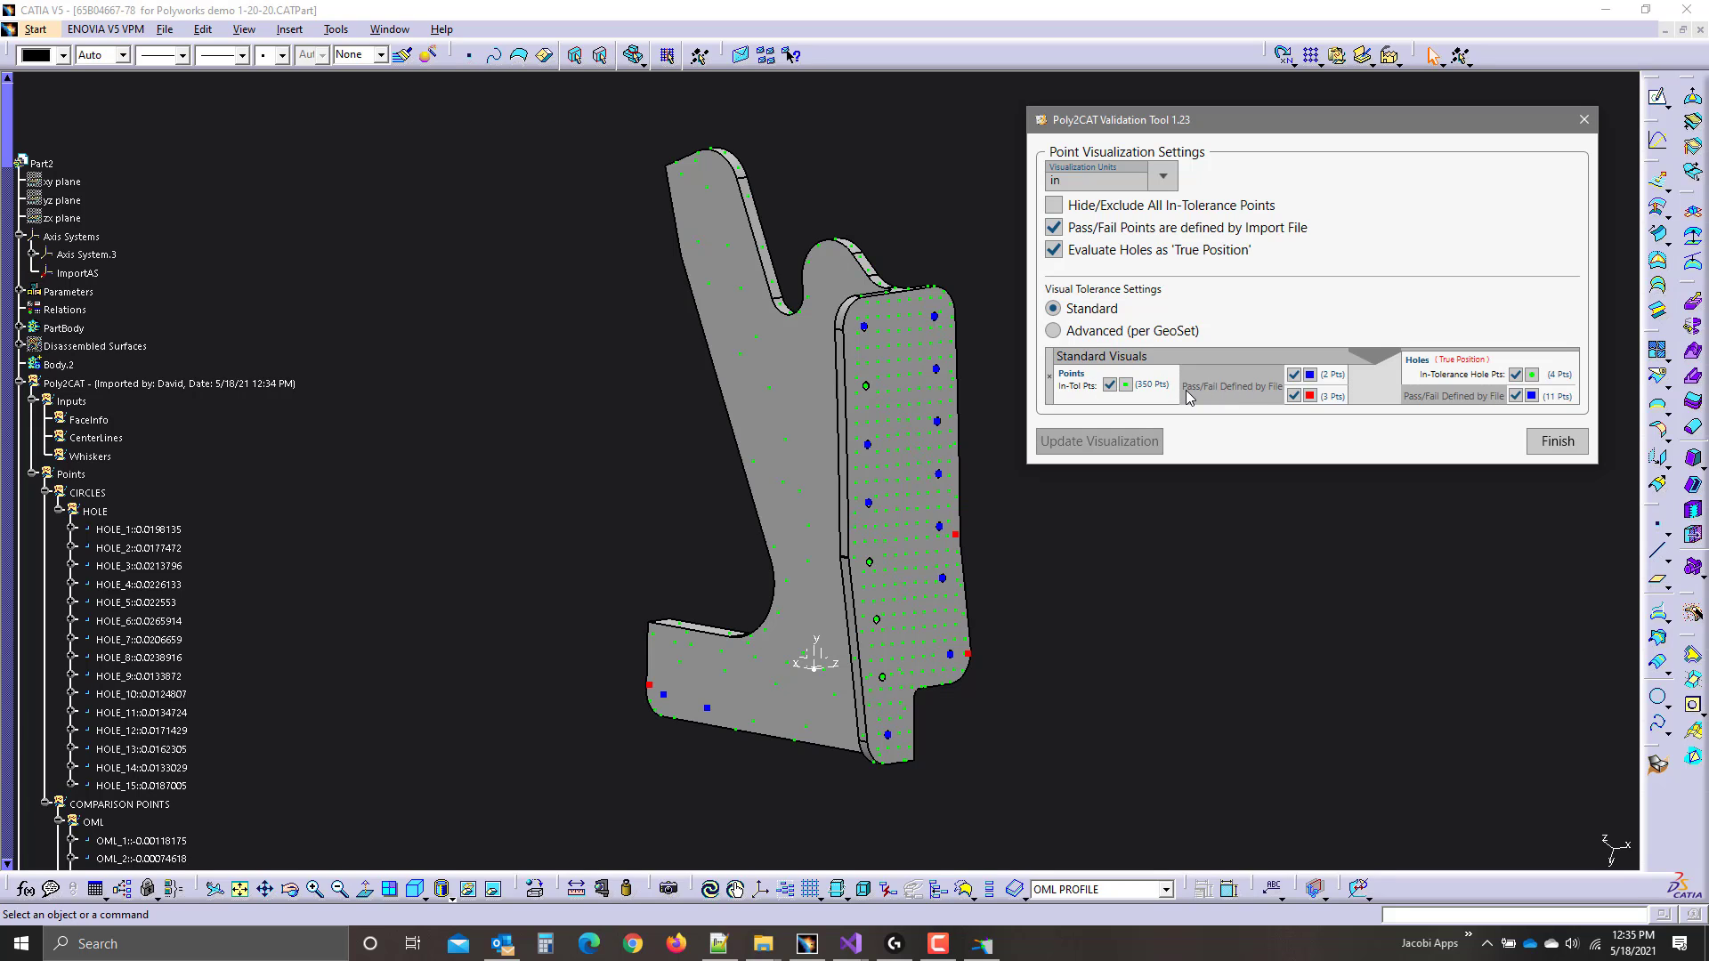
# Turn off Pass/Fail Points are defined by Import File, and try mm as visualization units before returning to in.
pyautogui.click(1054, 228)
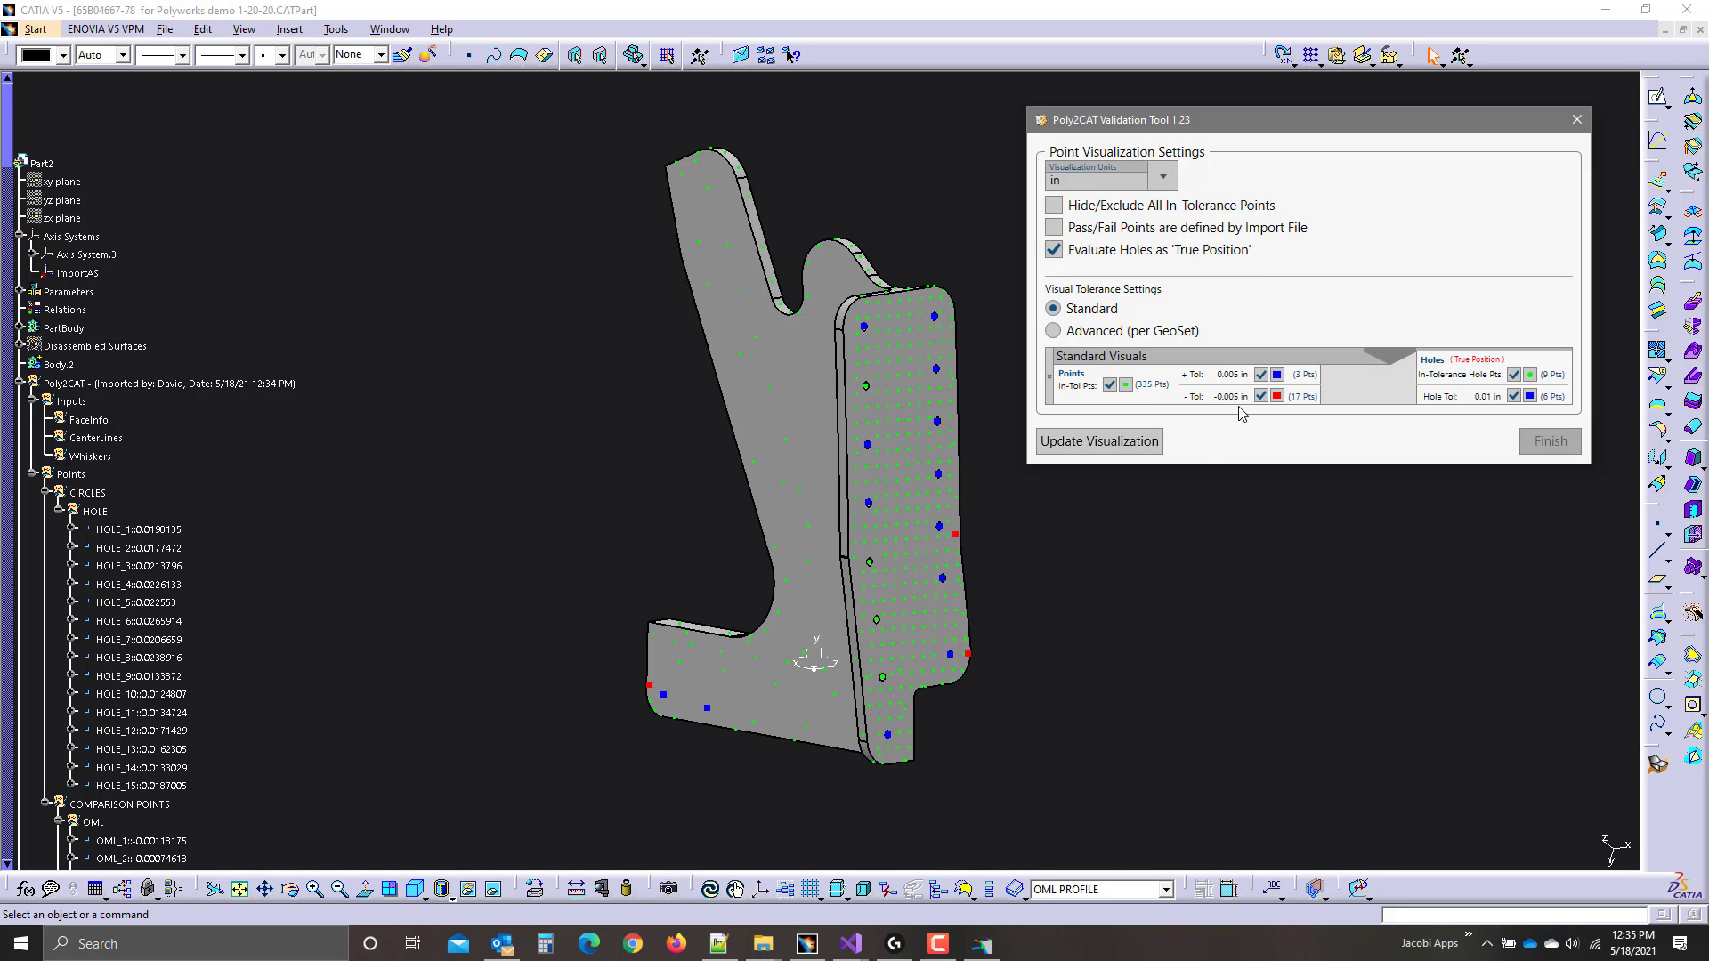
pyautogui.click(1146, 181)
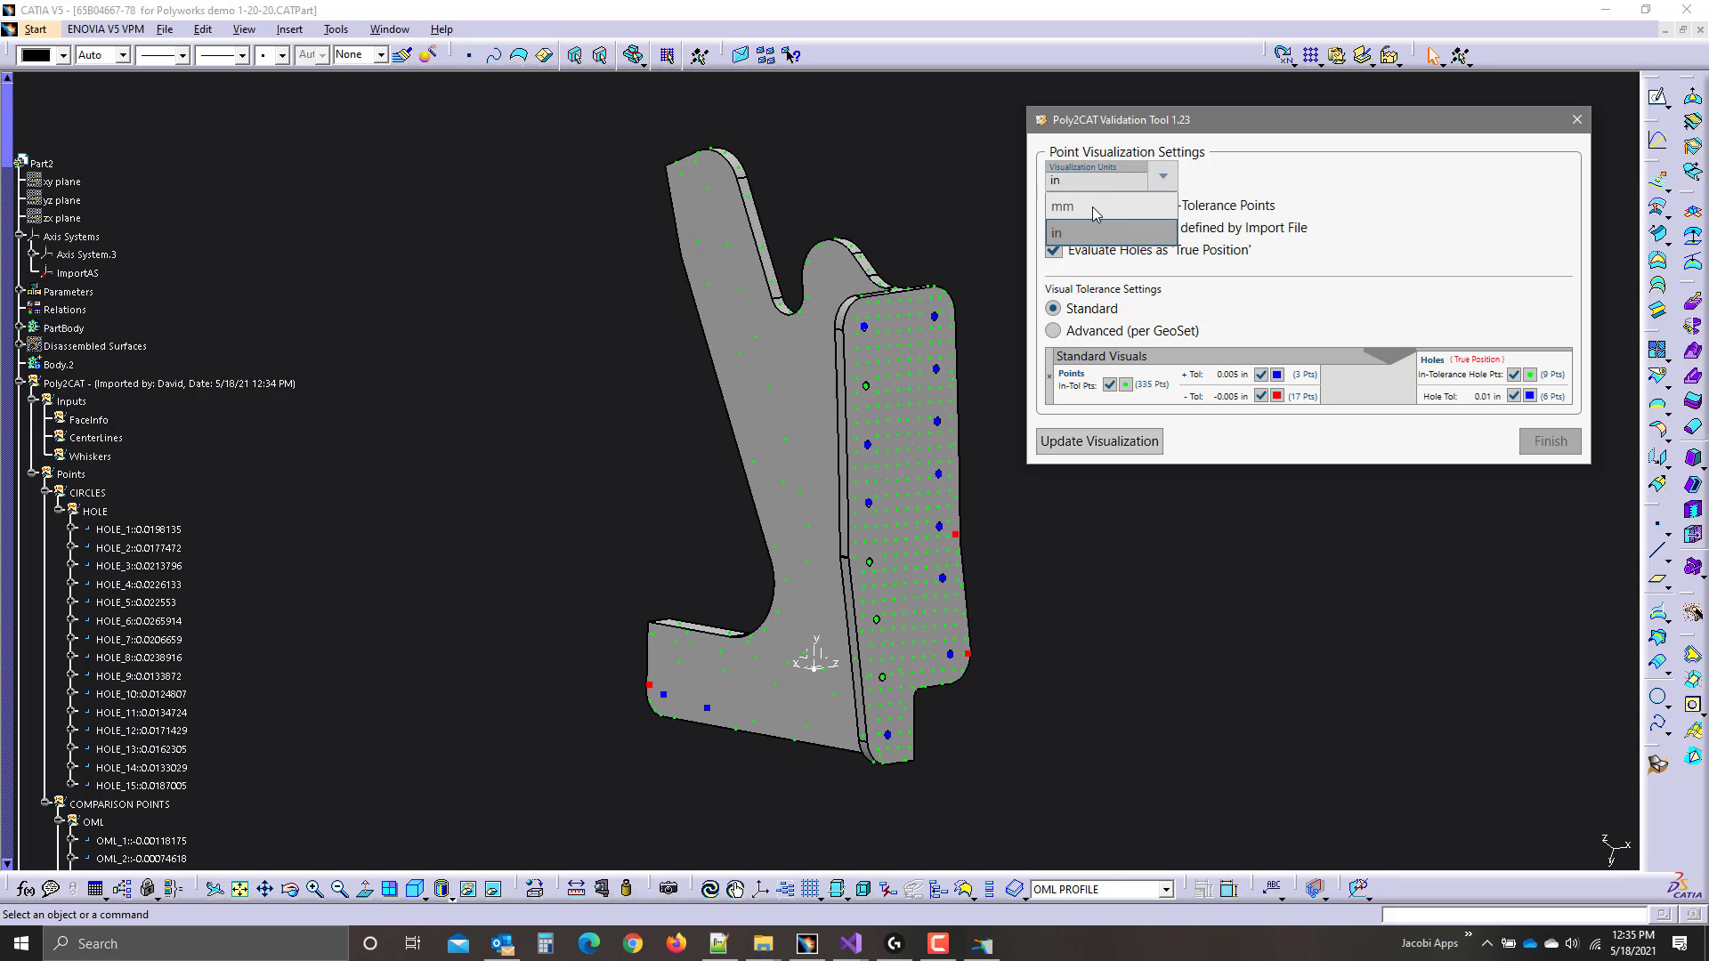
pyautogui.click(1105, 207)
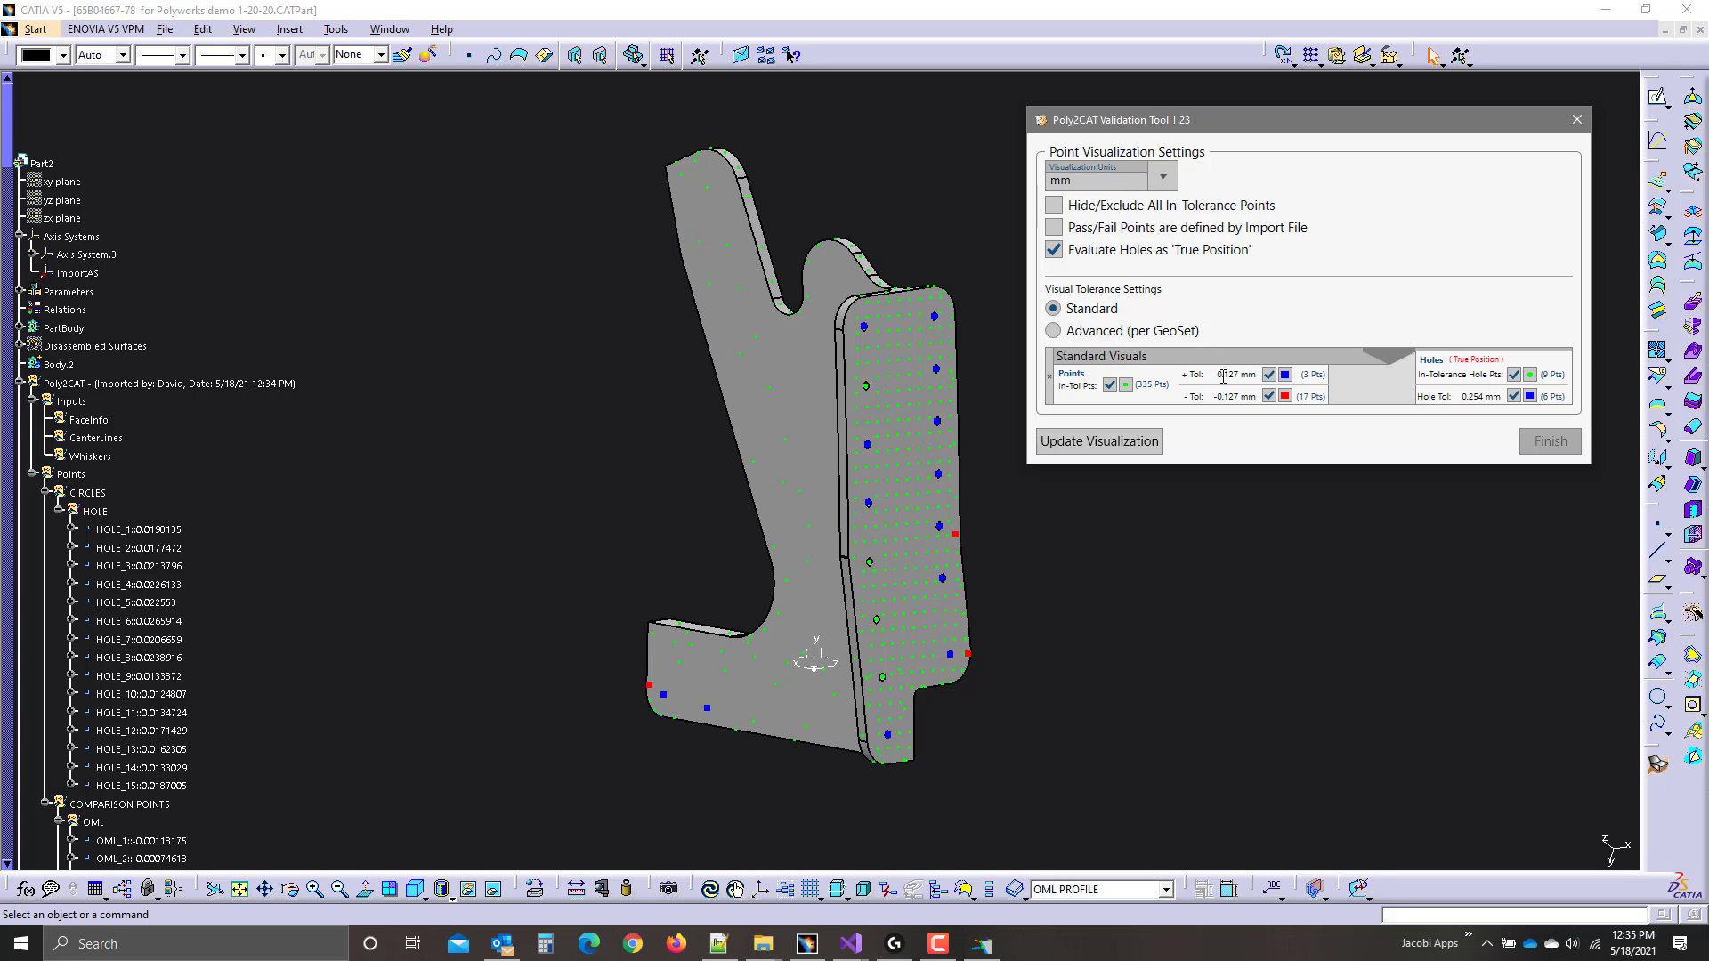
pyautogui.click(1124, 182)
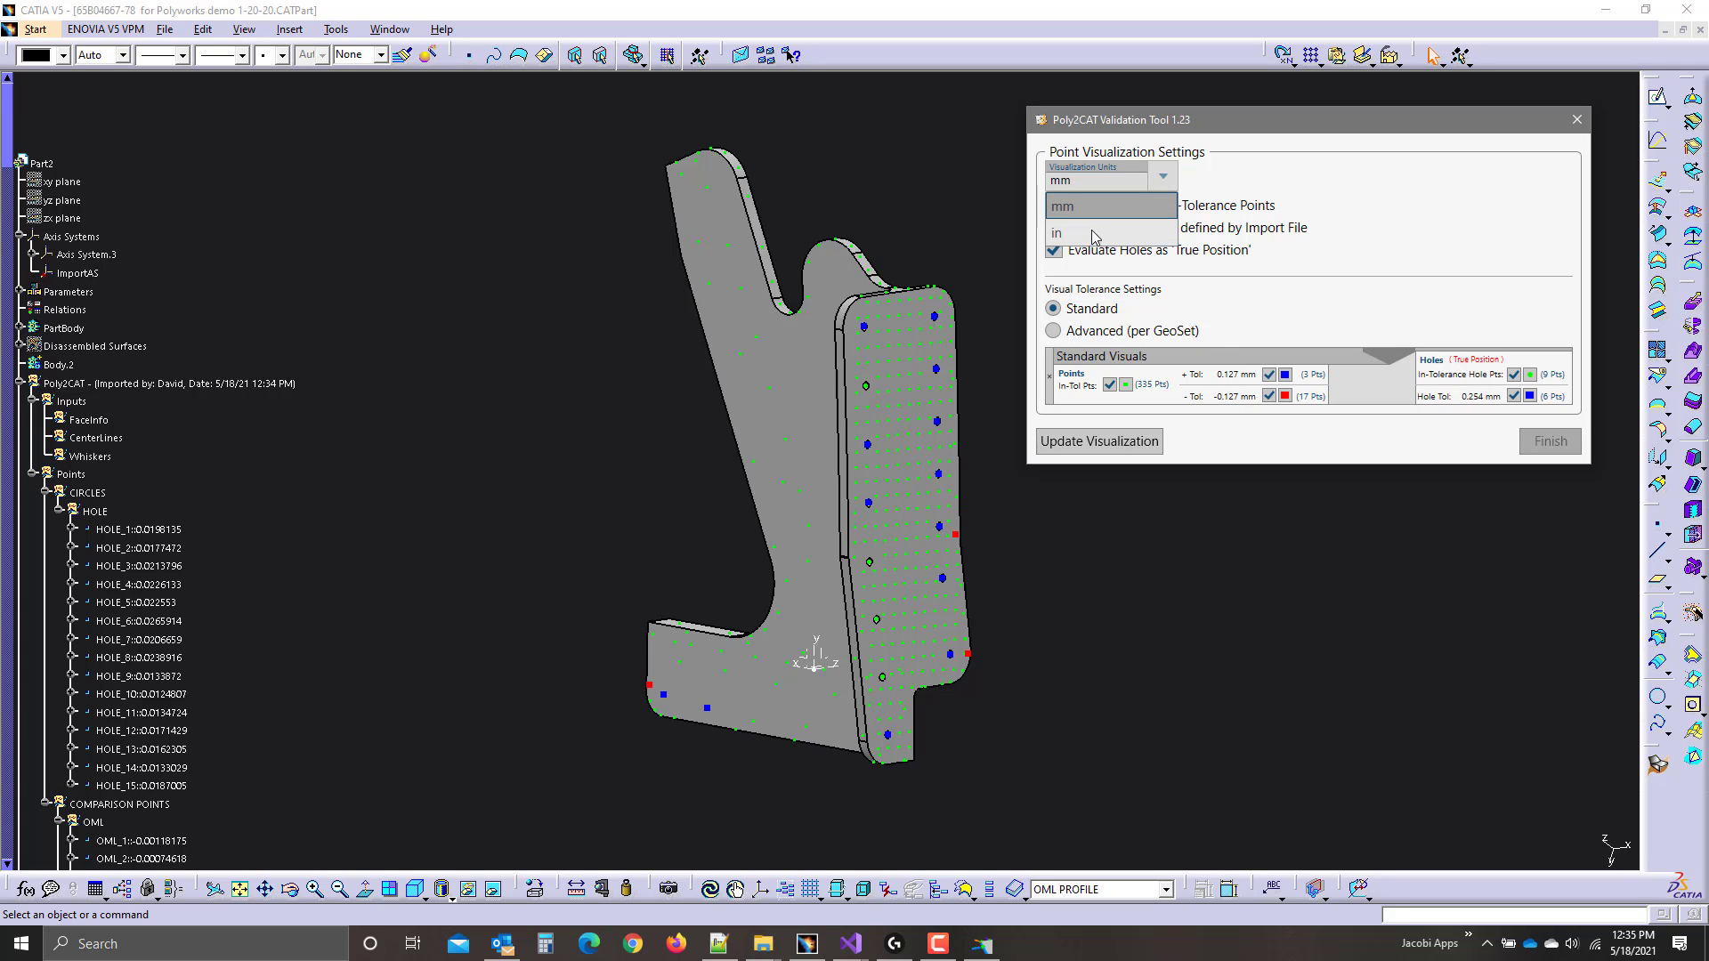
pyautogui.click(1097, 233)
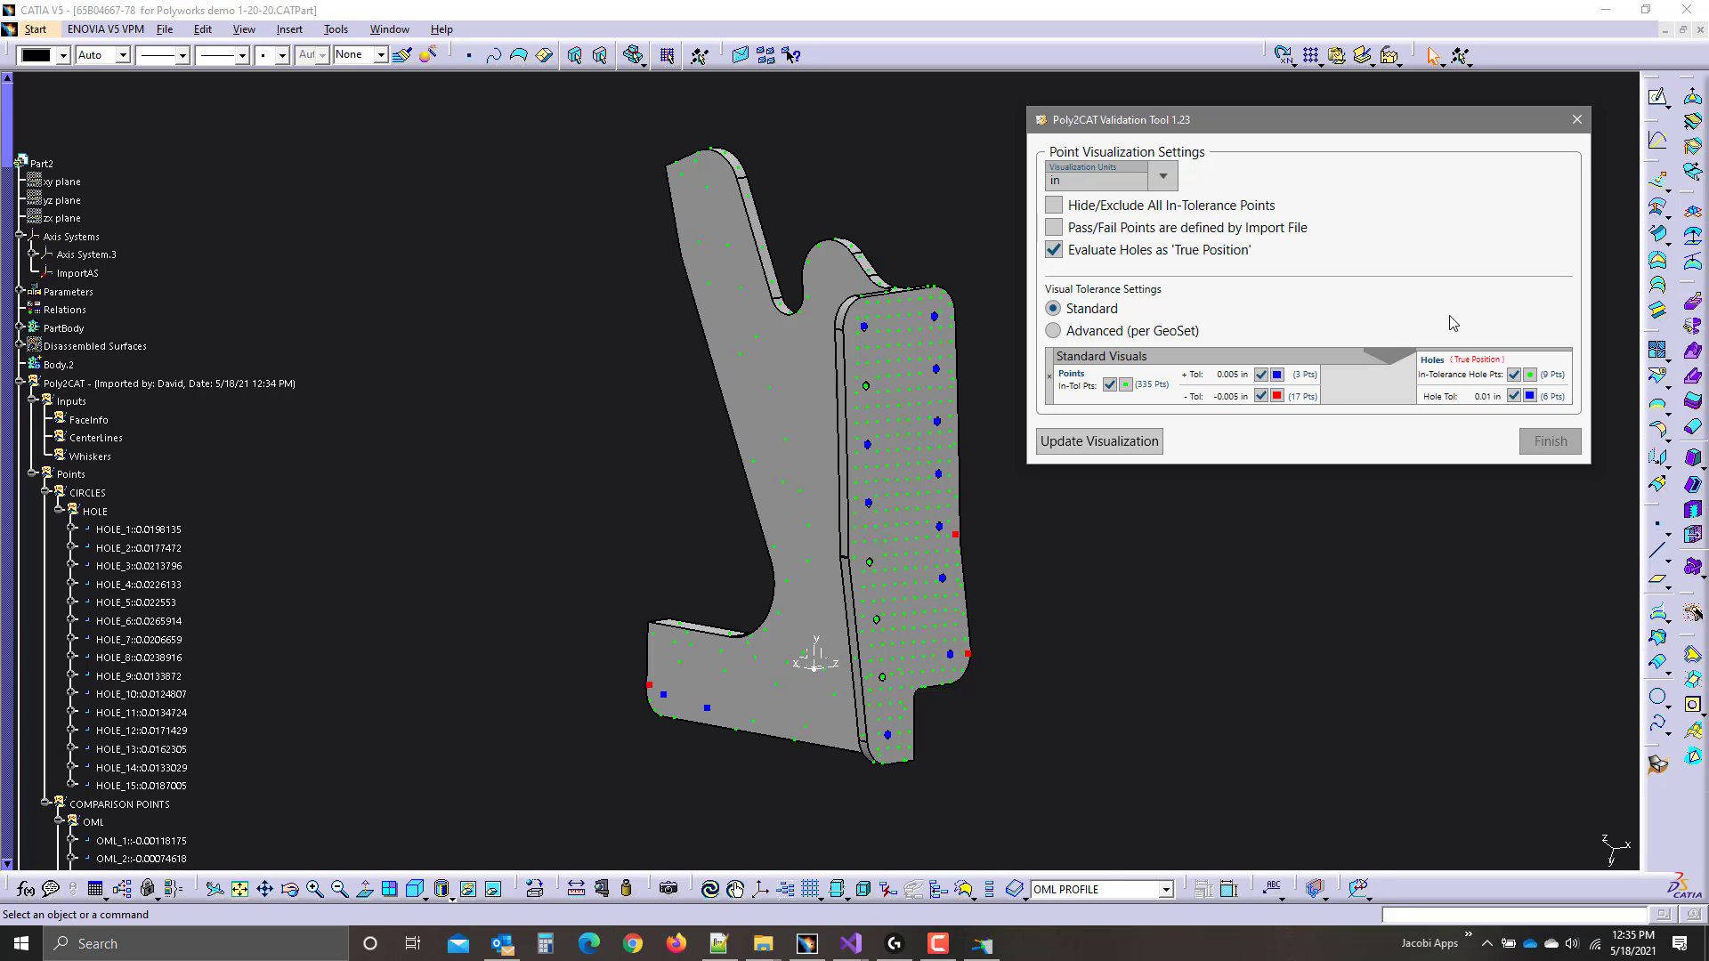
# Move the settings window aside, switch the visual tolerance settings to Advanced (per GeoSet), and review the per-set groups.
pyautogui.moveTo(1467, 121); pyautogui.dragTo(1499, 103)
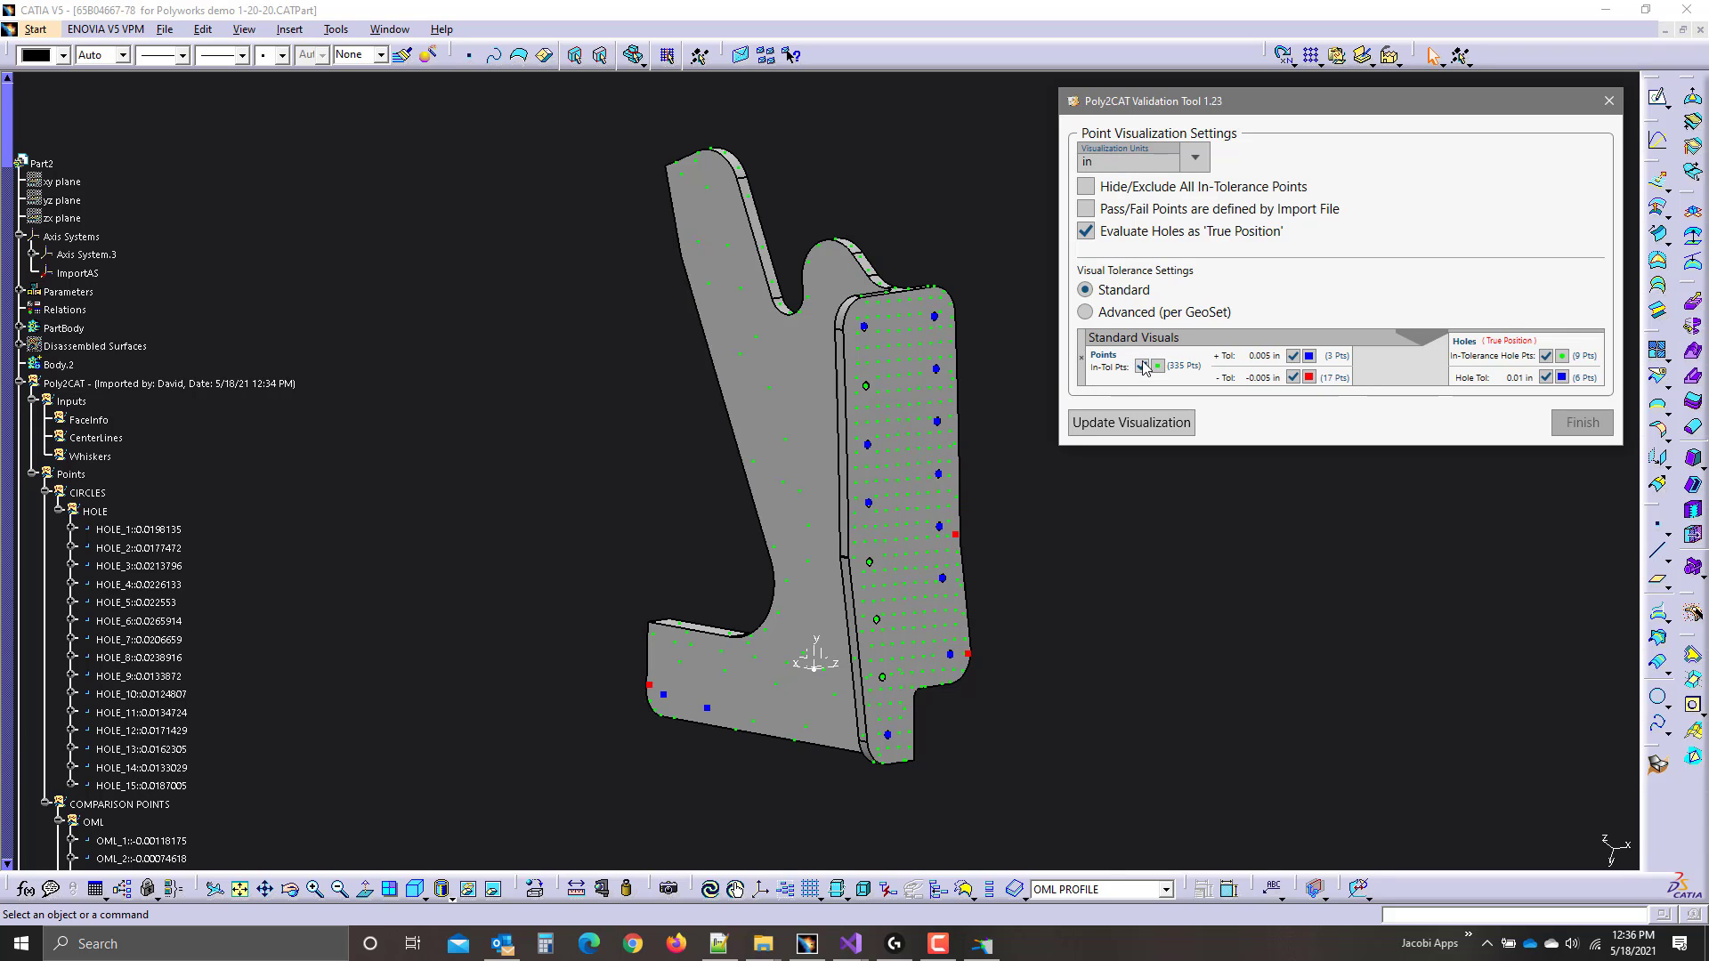
pyautogui.click(1131, 316)
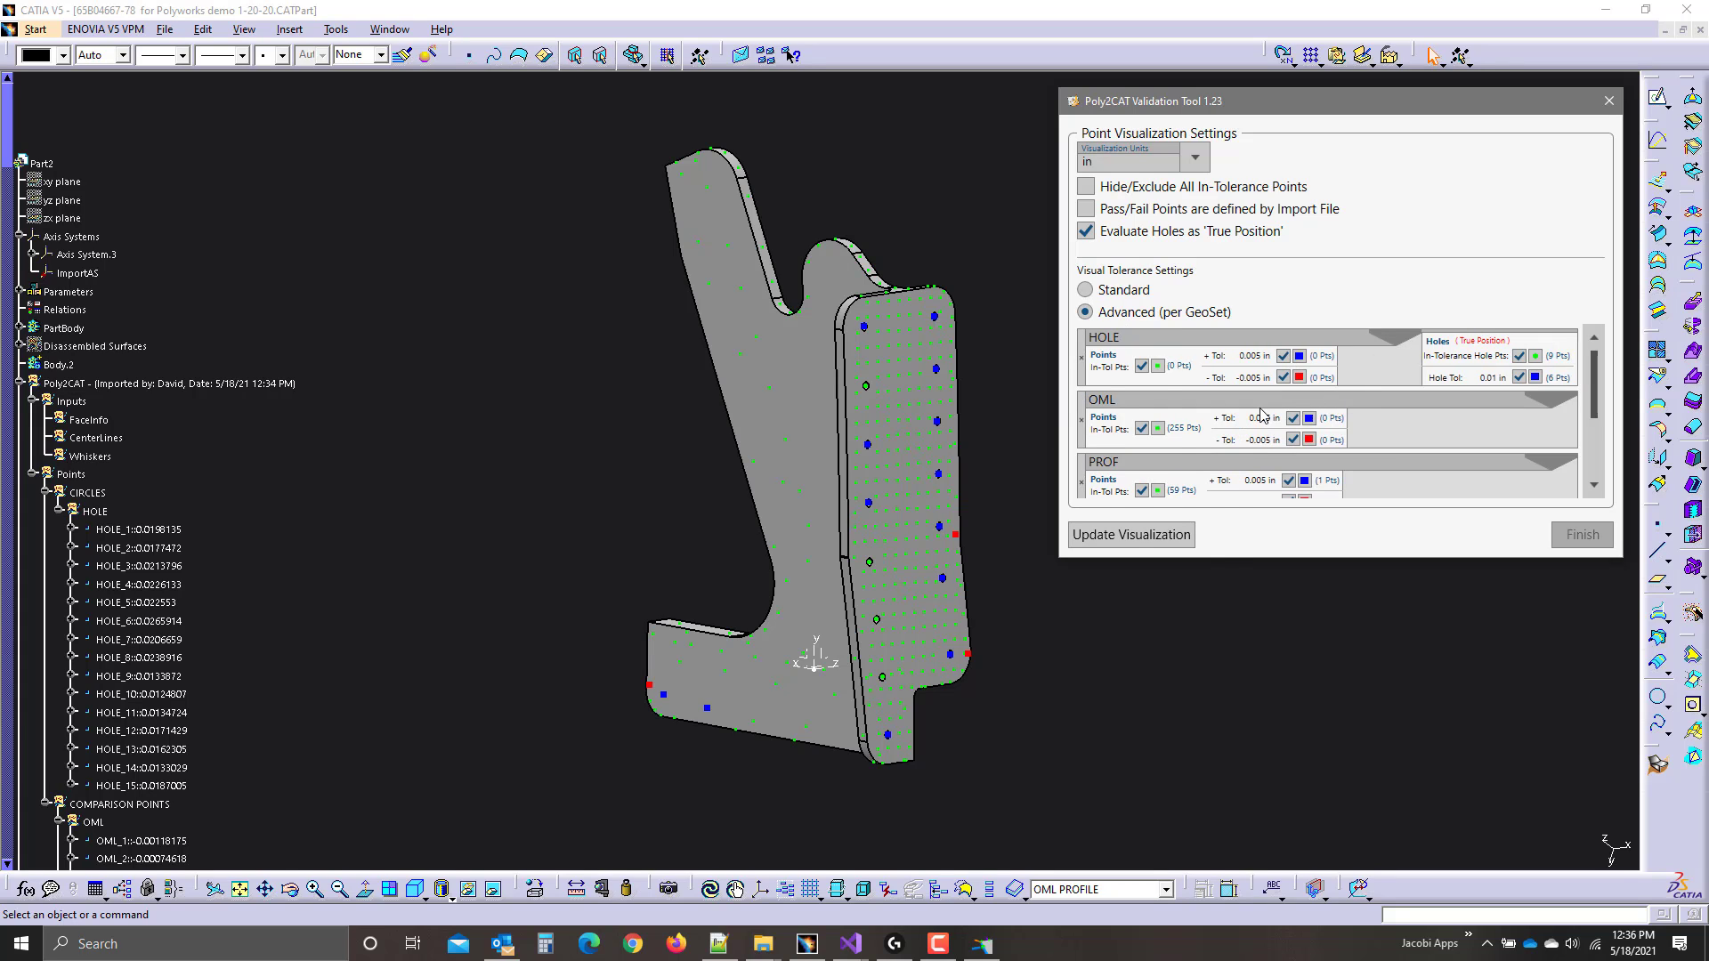
pyautogui.scroll(-2, 1262, 415)
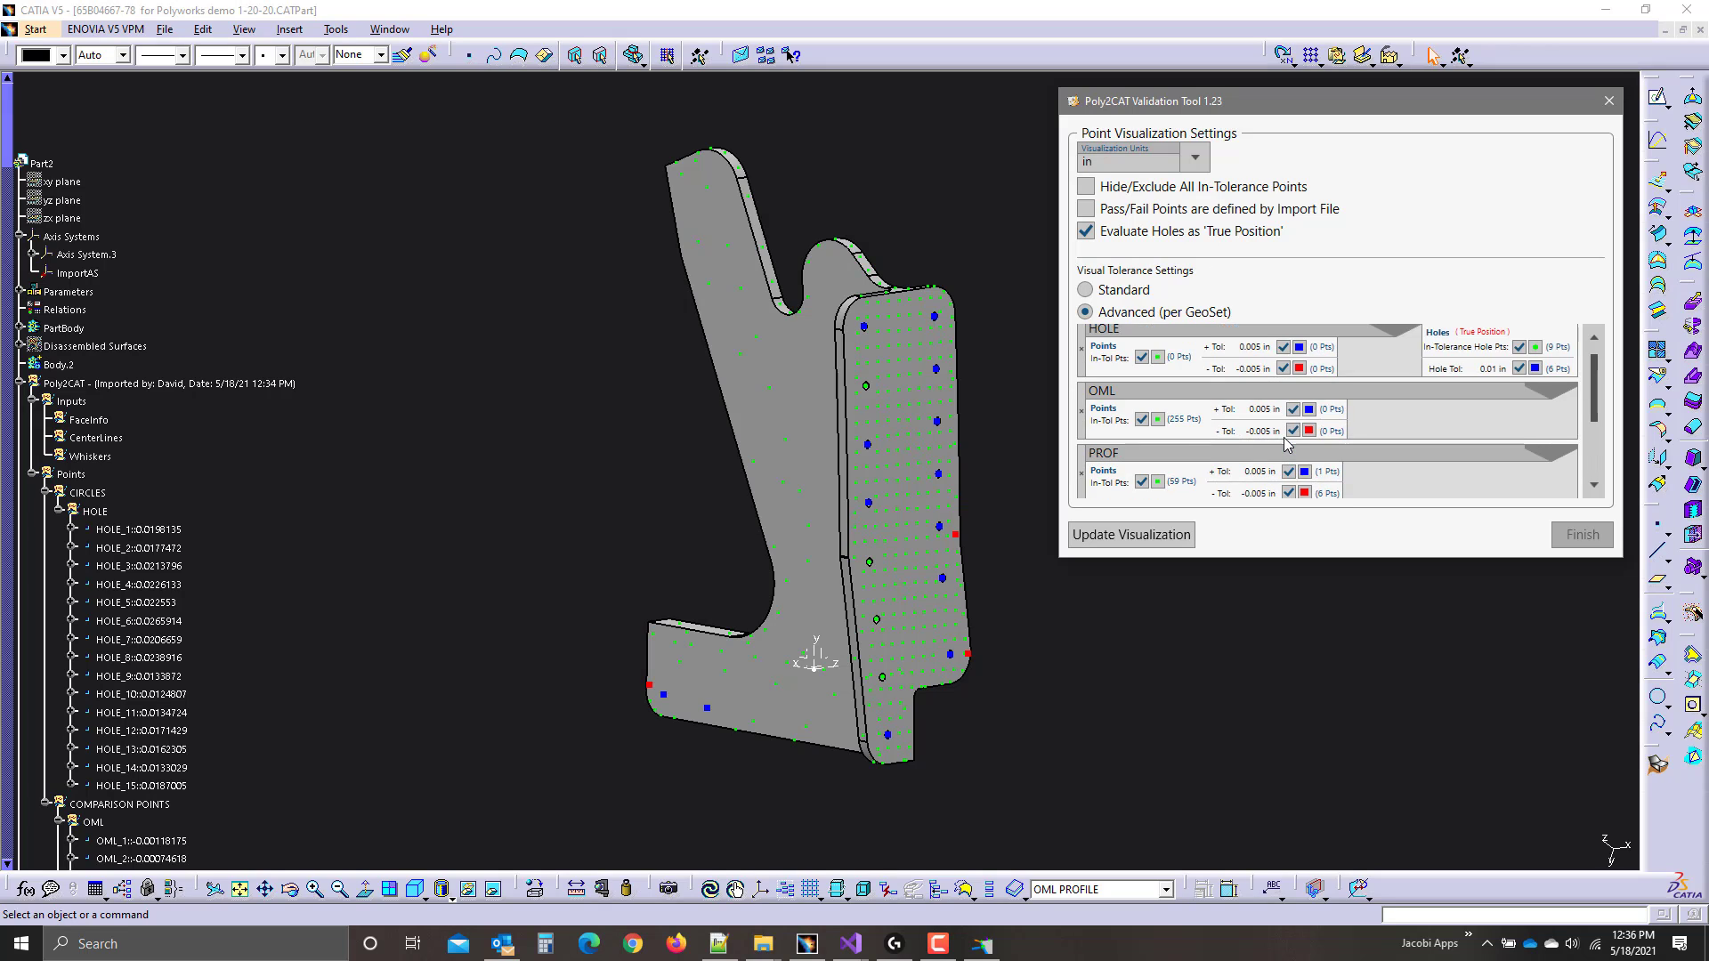
pyautogui.scroll(1, 1284, 444)
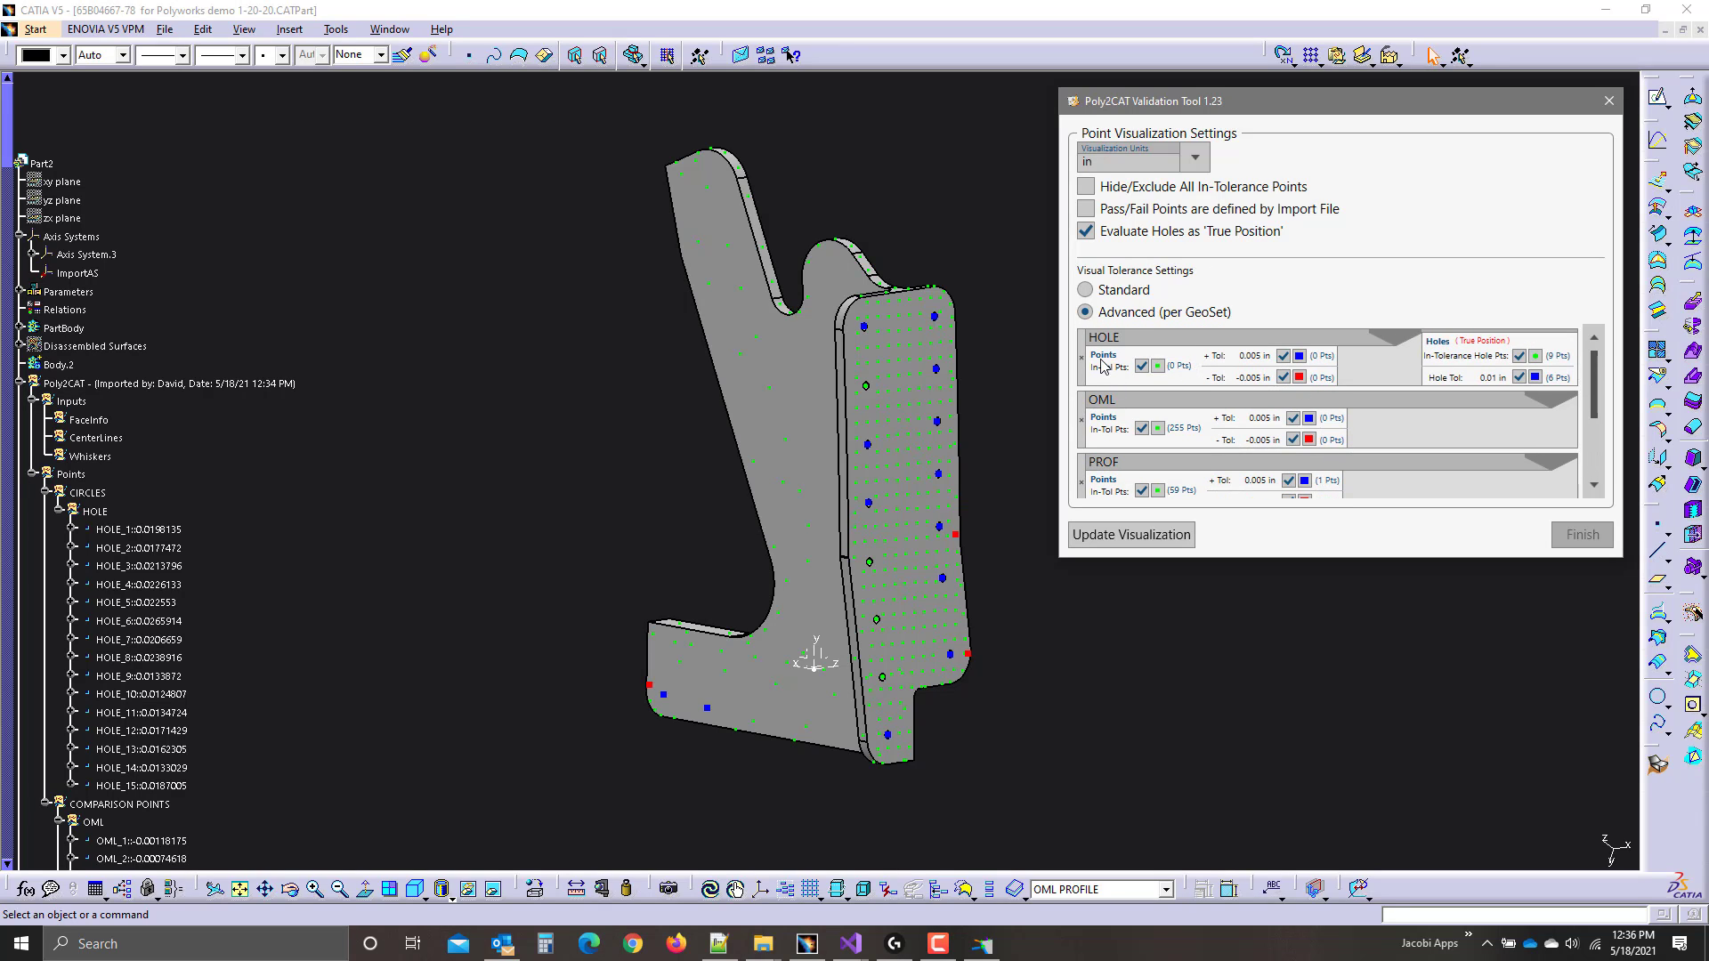
# Highlight the CIRCLES, HOLE, COMPARISON POINTS and OML sets in the tree to see their points, collapsing HOLE along the way.
pyautogui.scroll(-4, 269, 404)
pyautogui.click(70, 236)
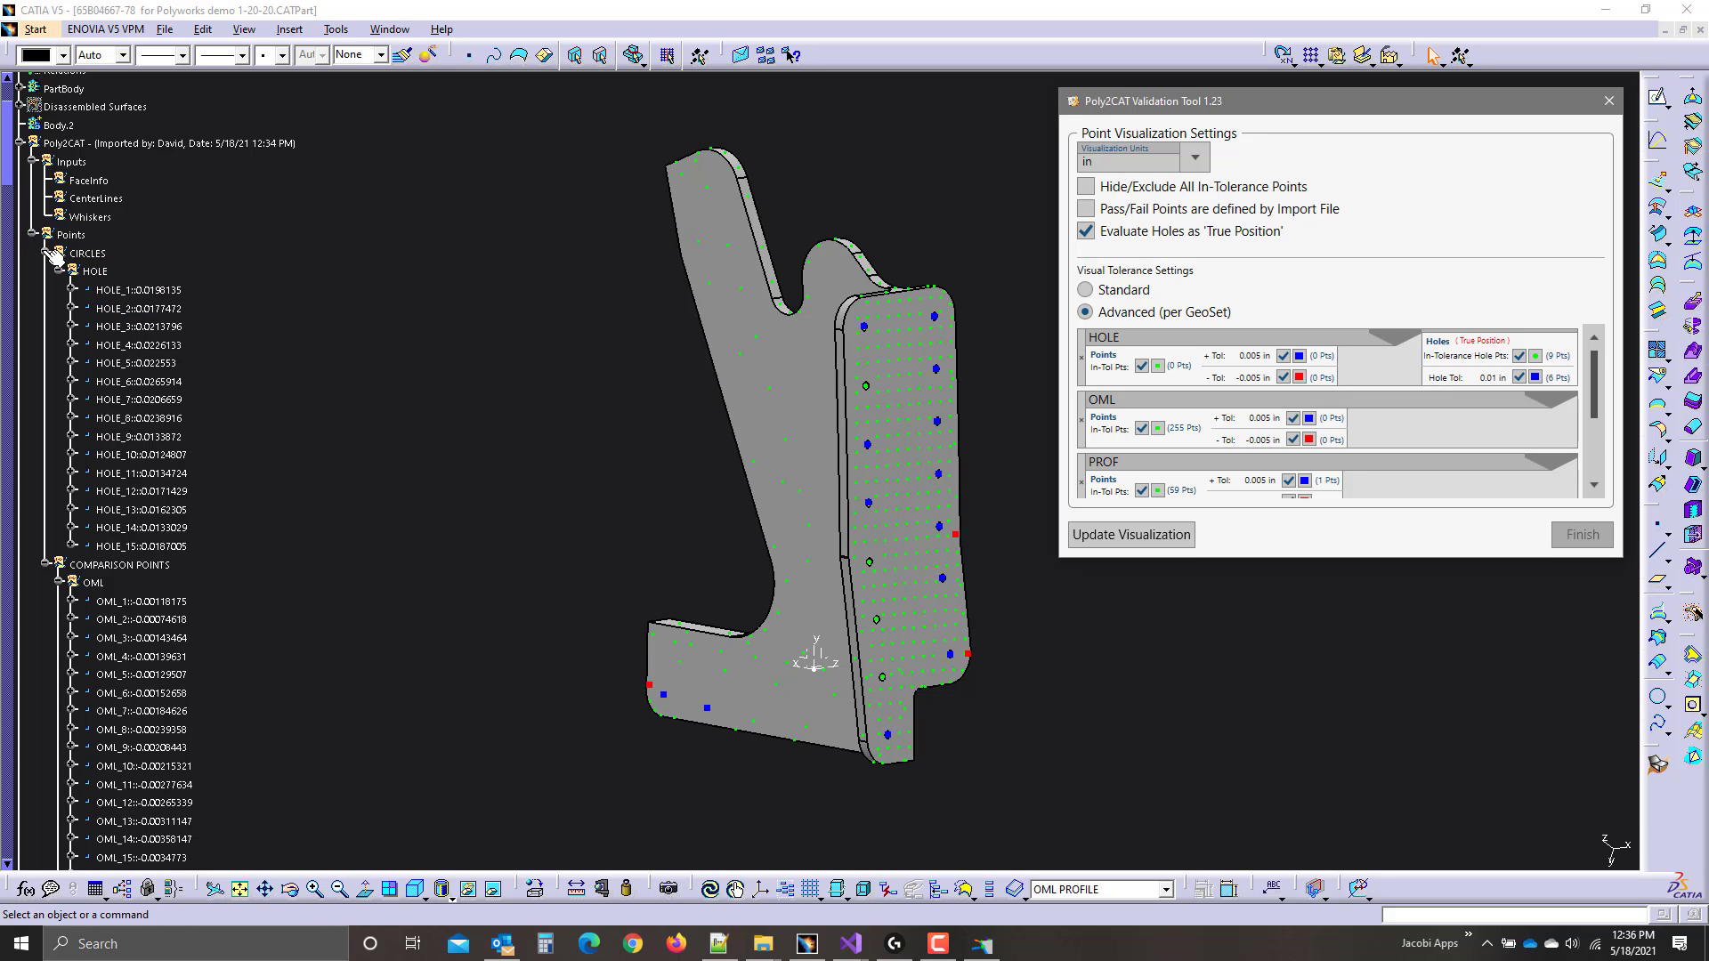
pyautogui.click(80, 254)
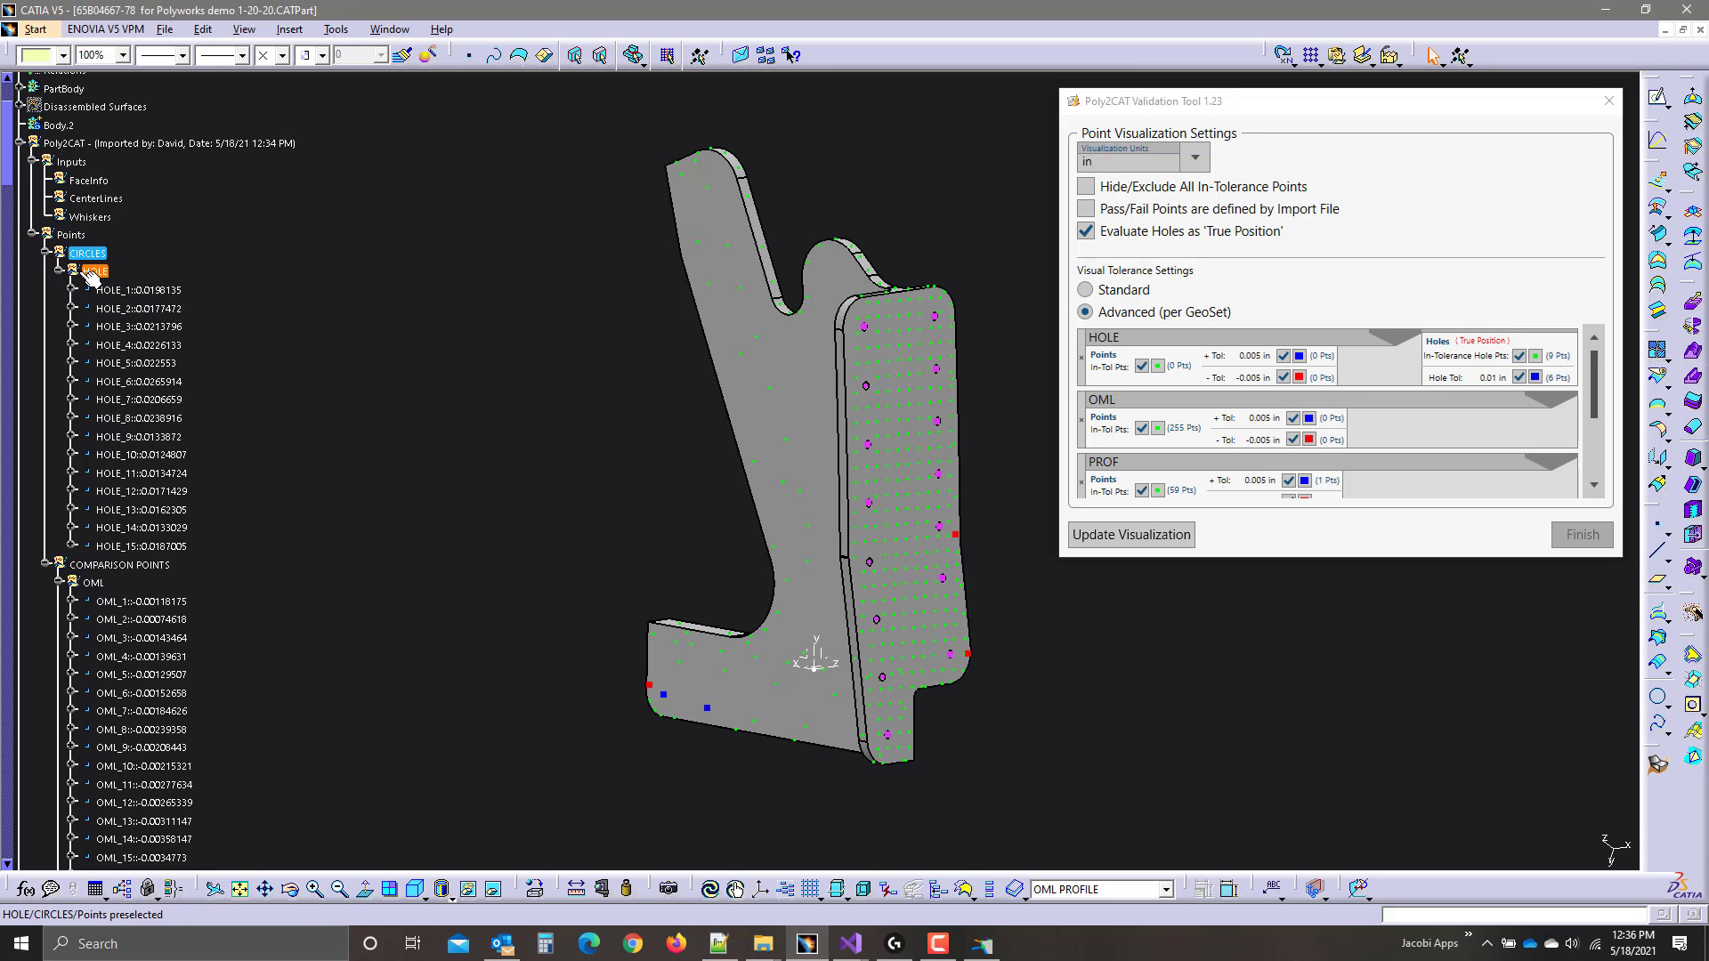
pyautogui.click(92, 271)
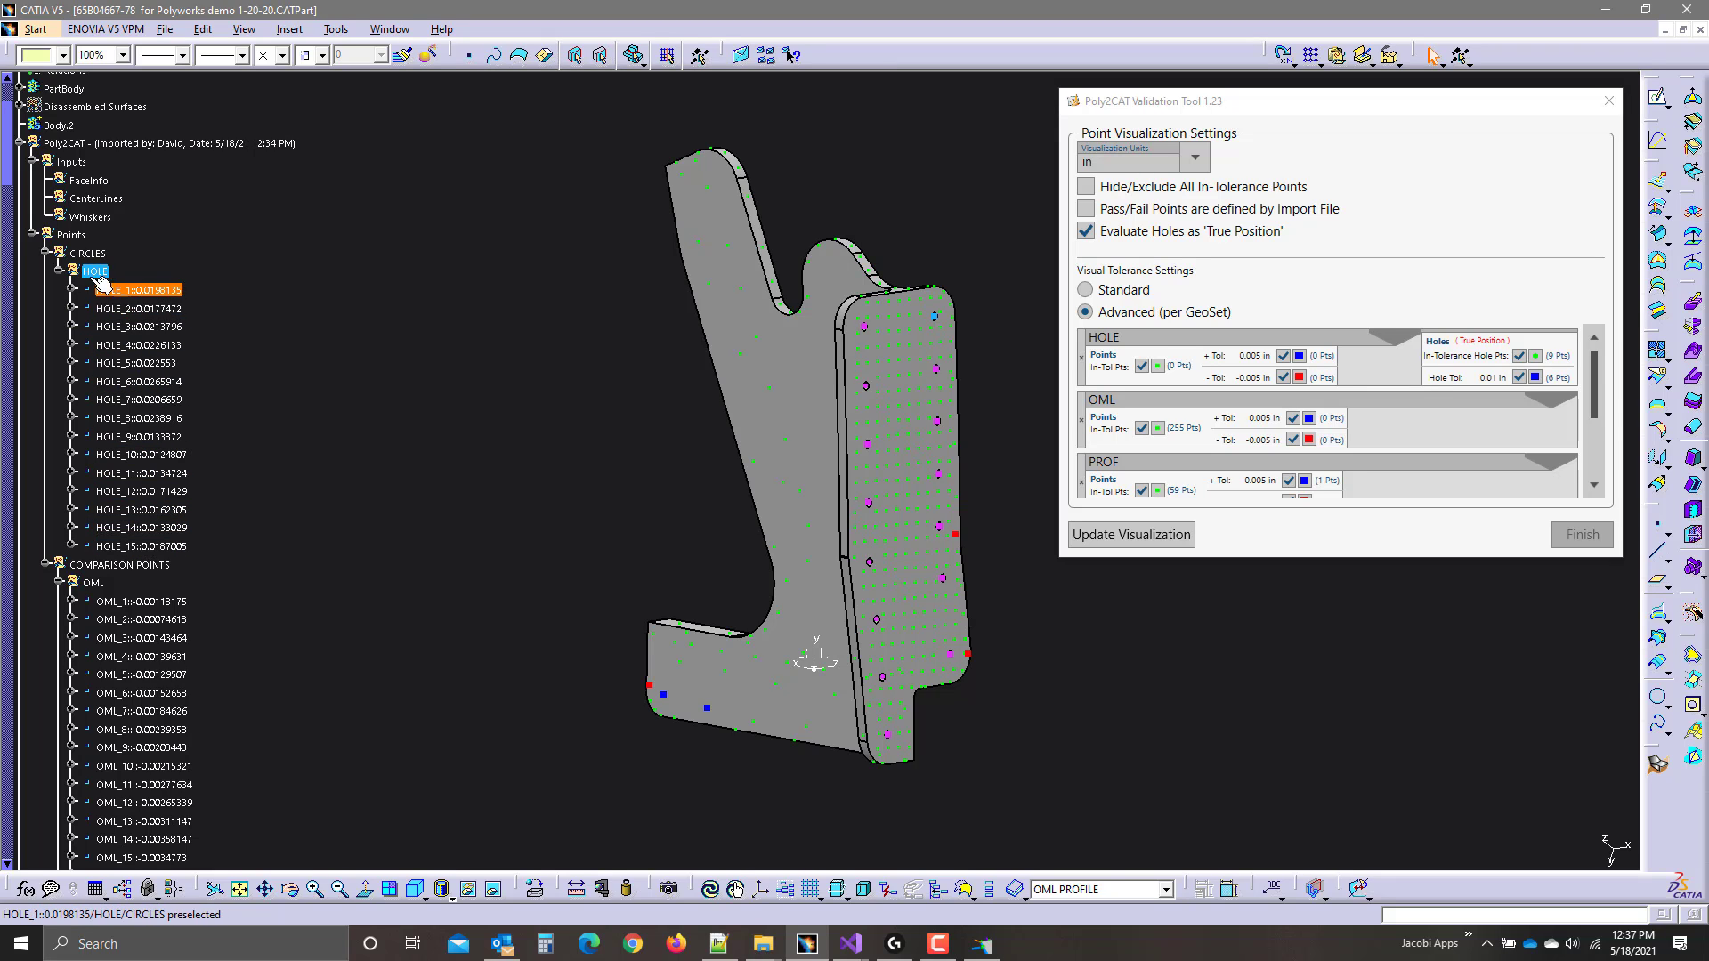
pyautogui.click(61, 271)
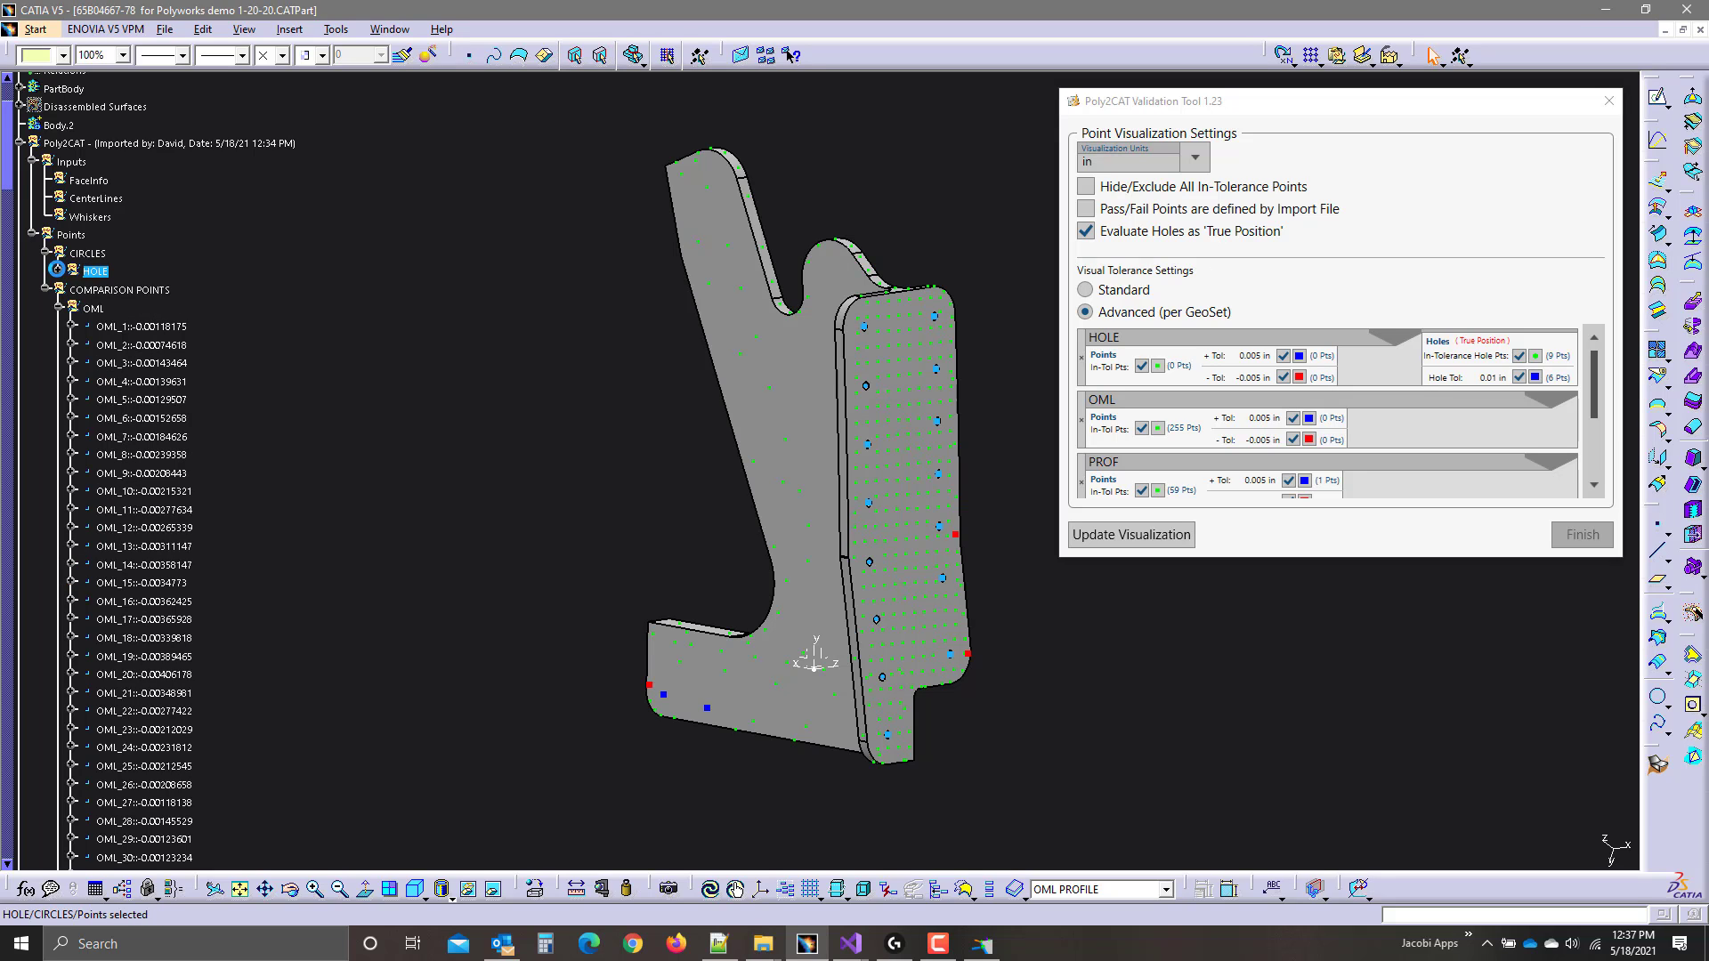
pyautogui.click(109, 290)
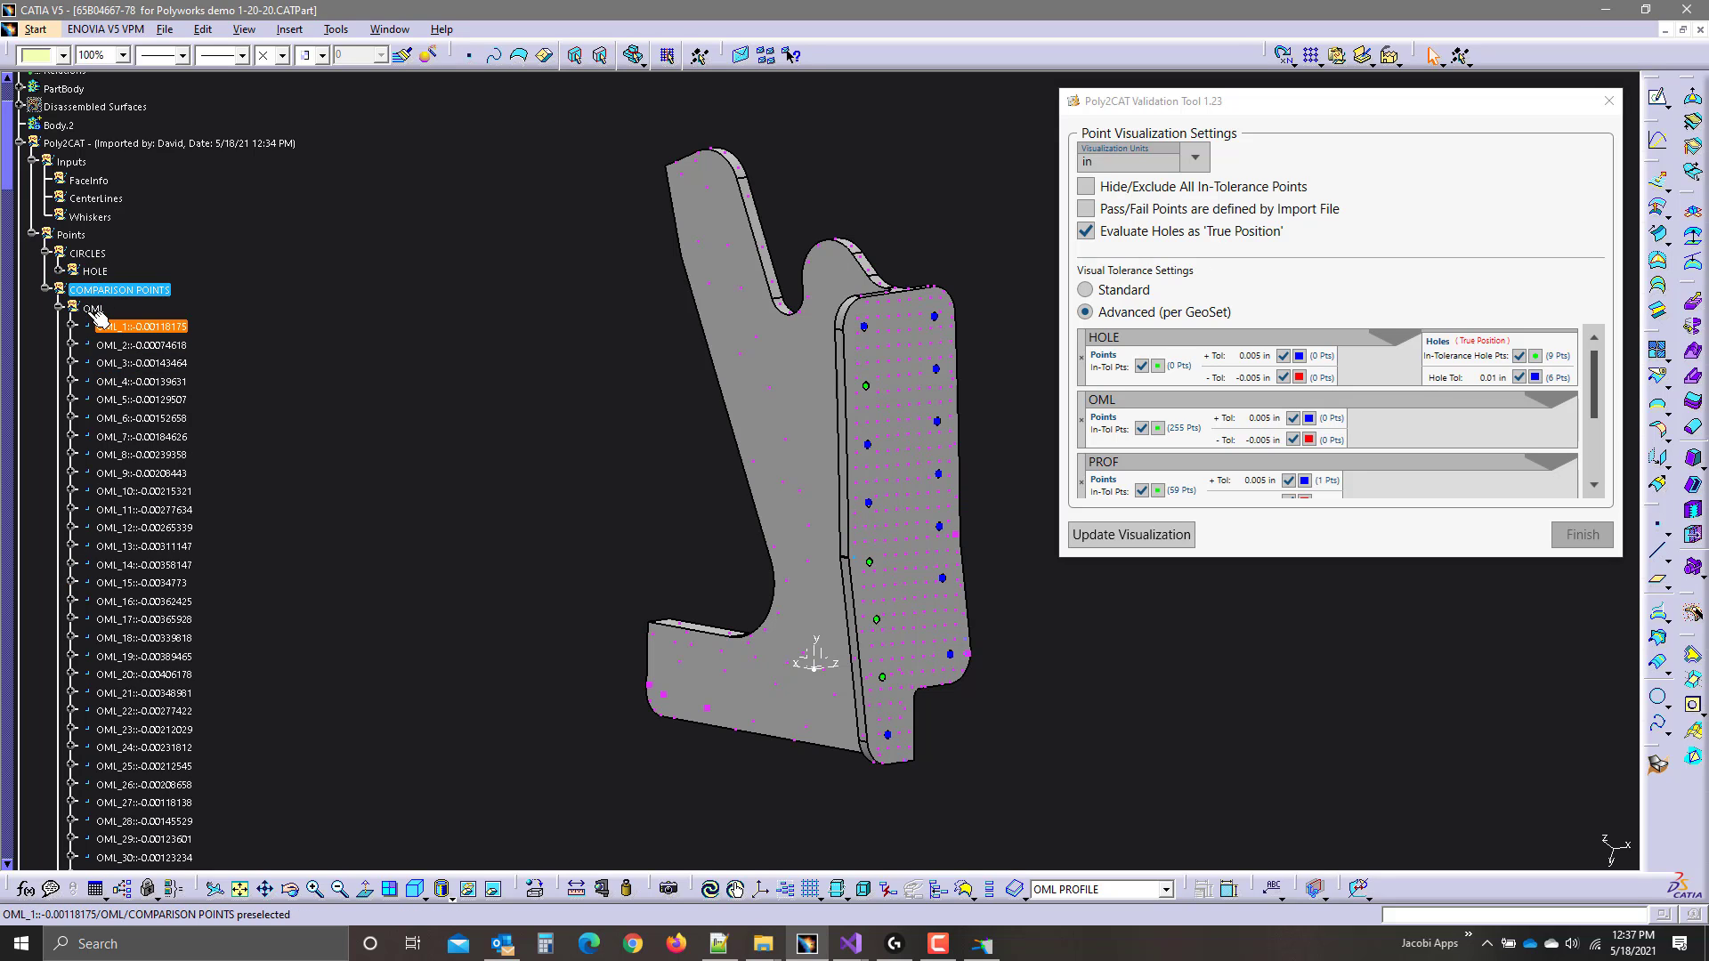
pyautogui.click(94, 309)
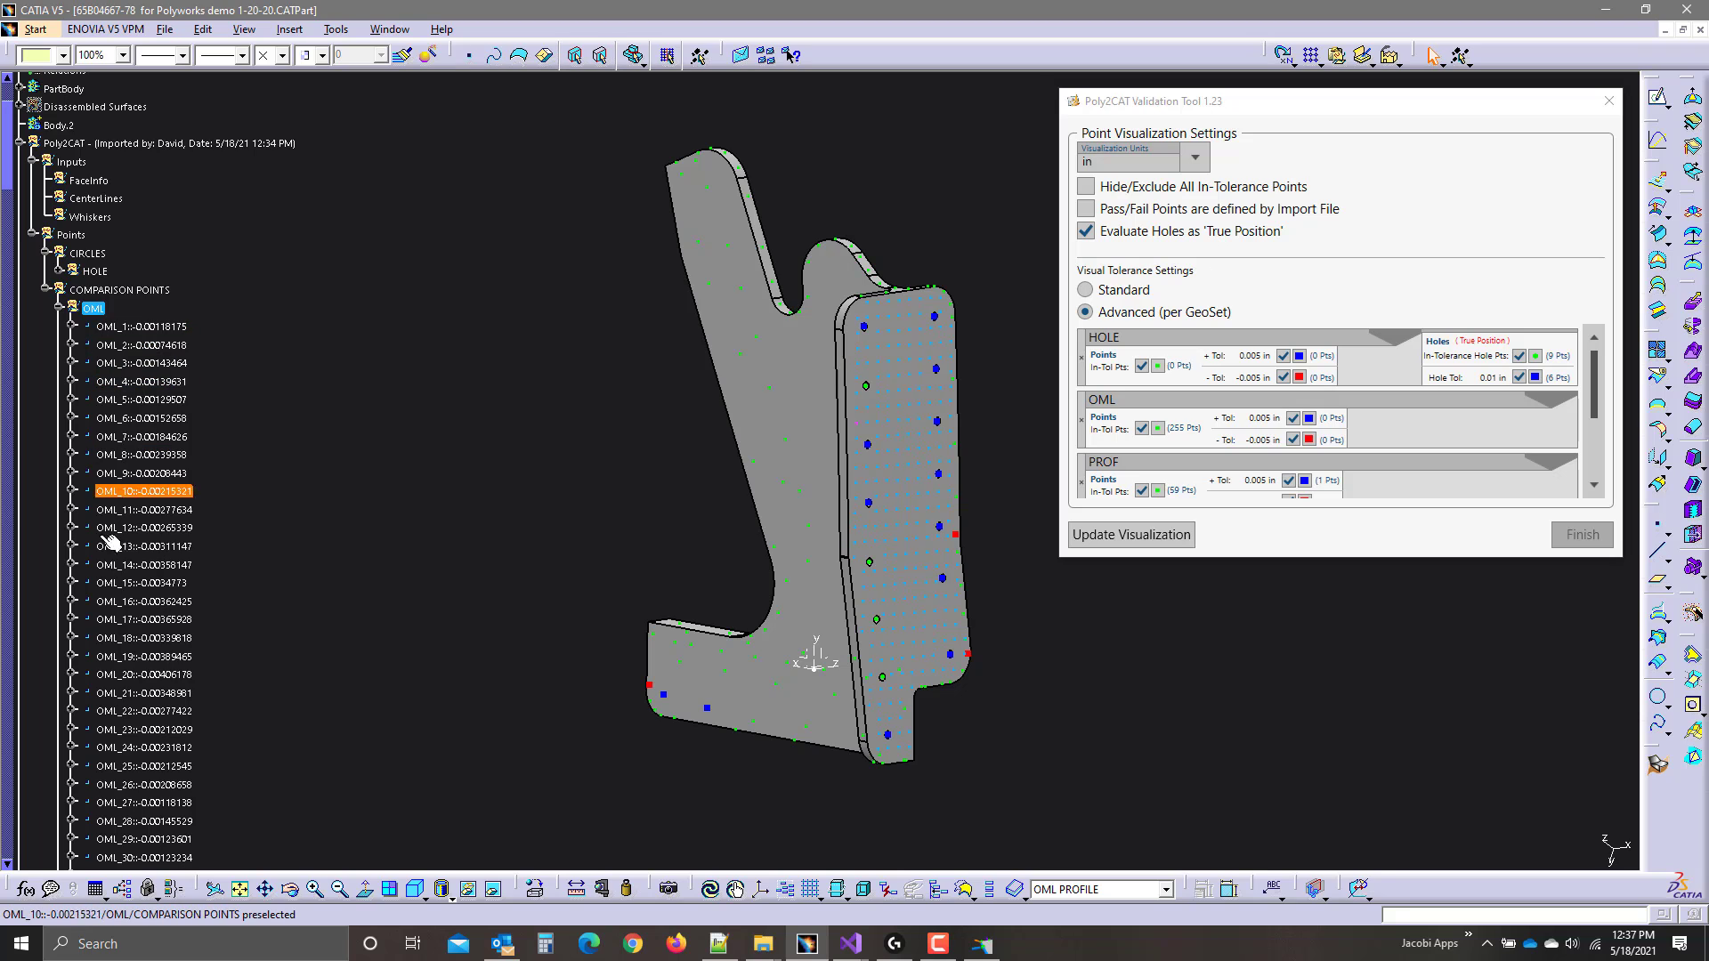
# Collapse the OML, PROF, OFFSET and OML PROFILE sets in the tree and highlight the PROF points on the part.
pyautogui.scroll(-6, 152, 733)
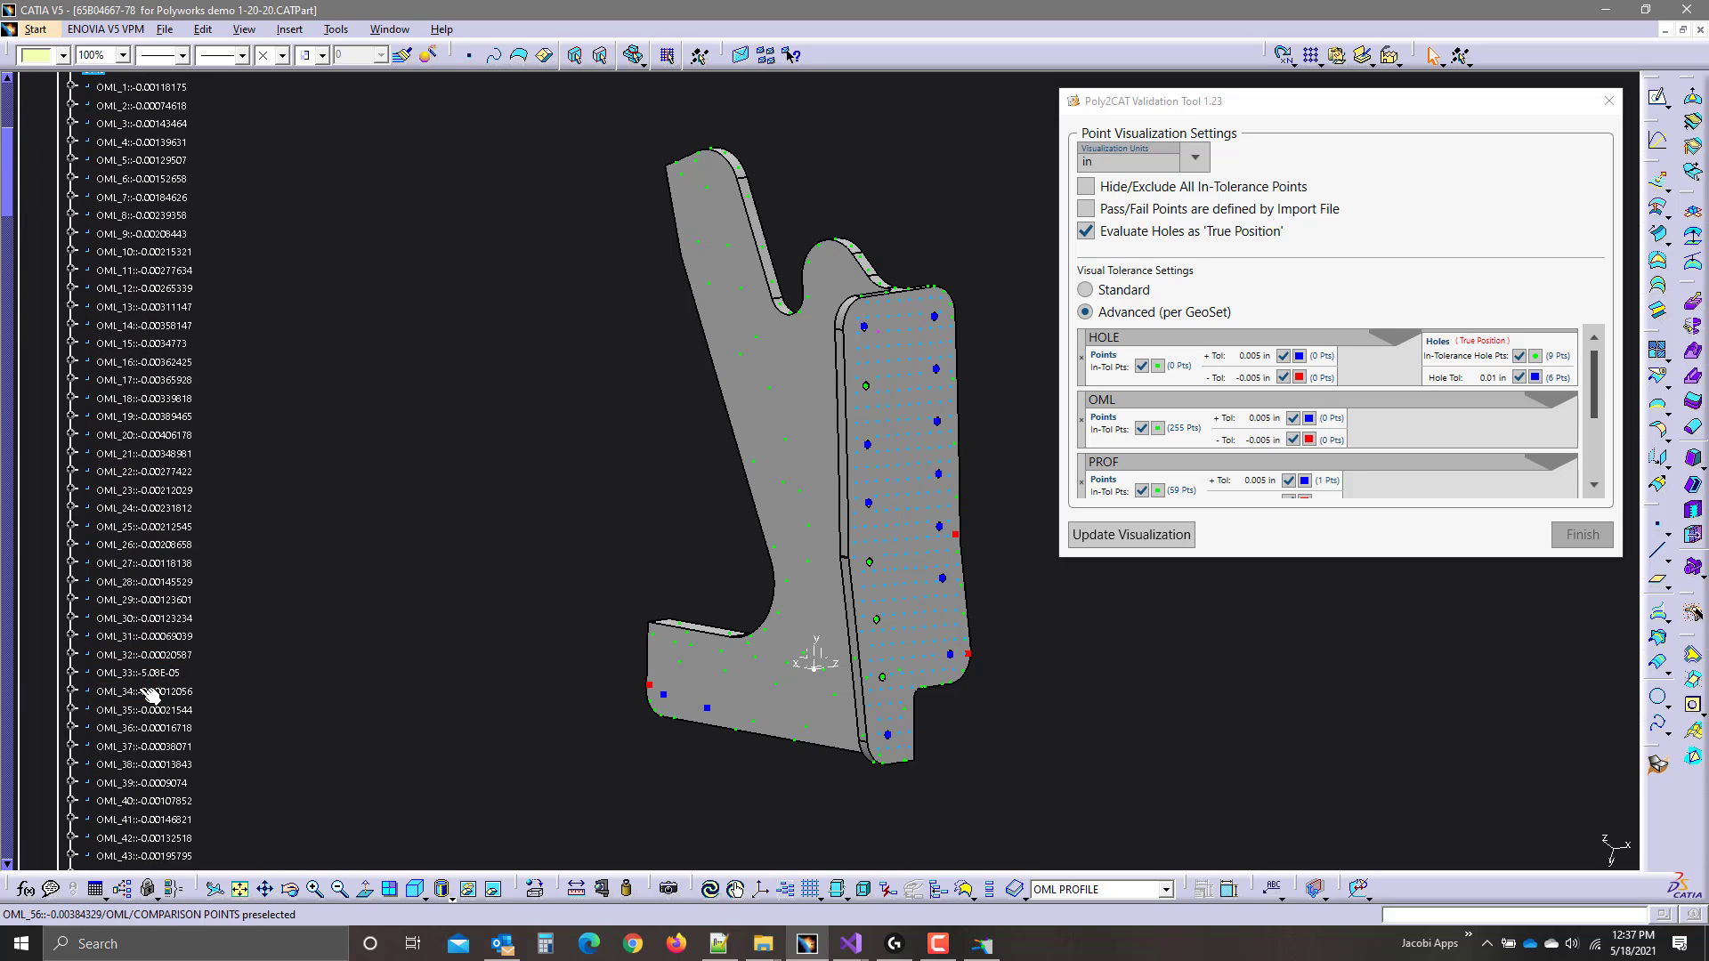
pyautogui.scroll(8, 107, 570)
pyautogui.click(59, 467)
pyautogui.click(59, 486)
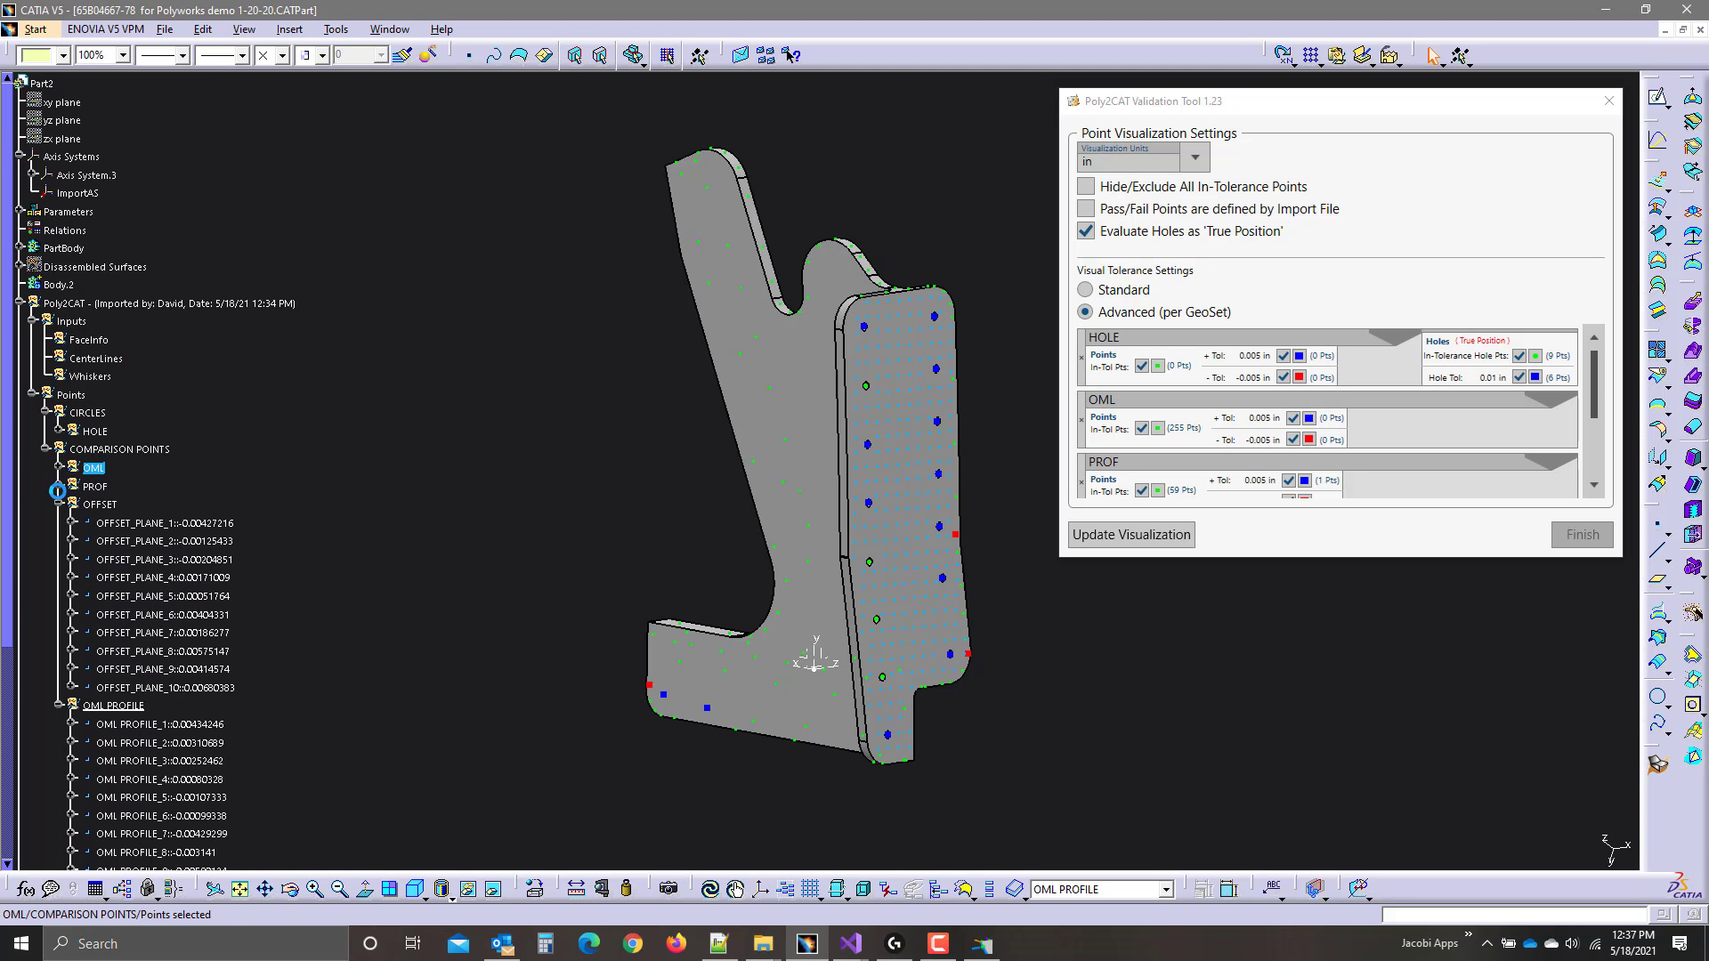
pyautogui.click(59, 523)
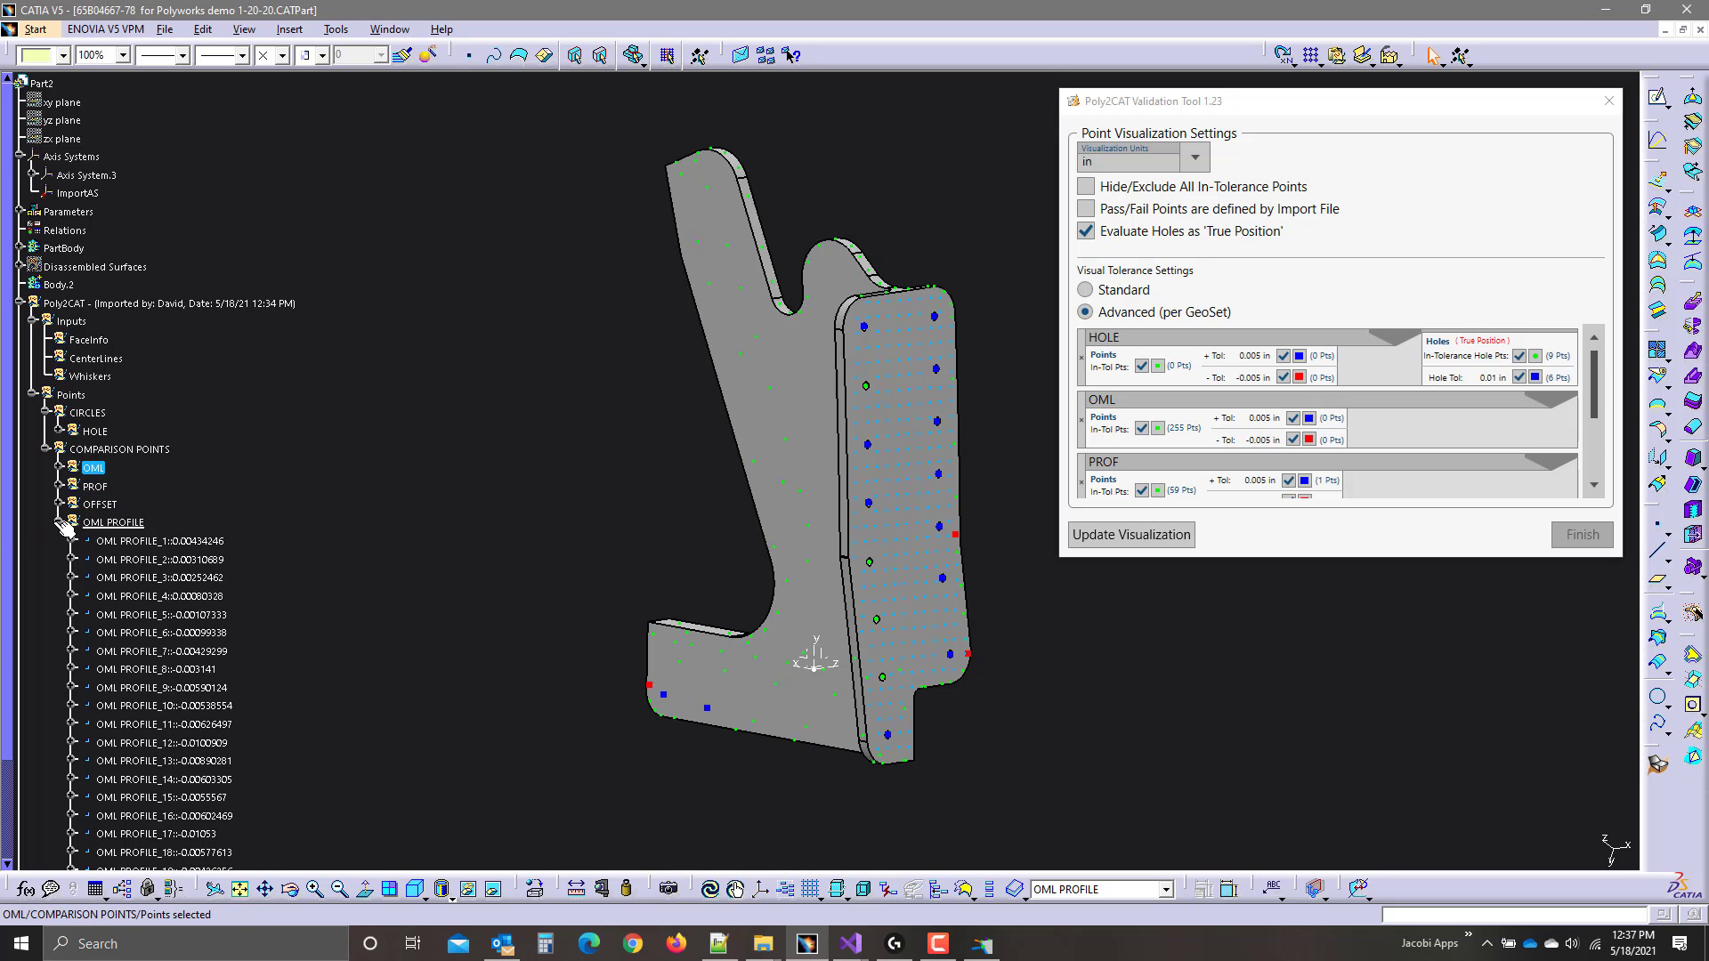
pyautogui.click(60, 523)
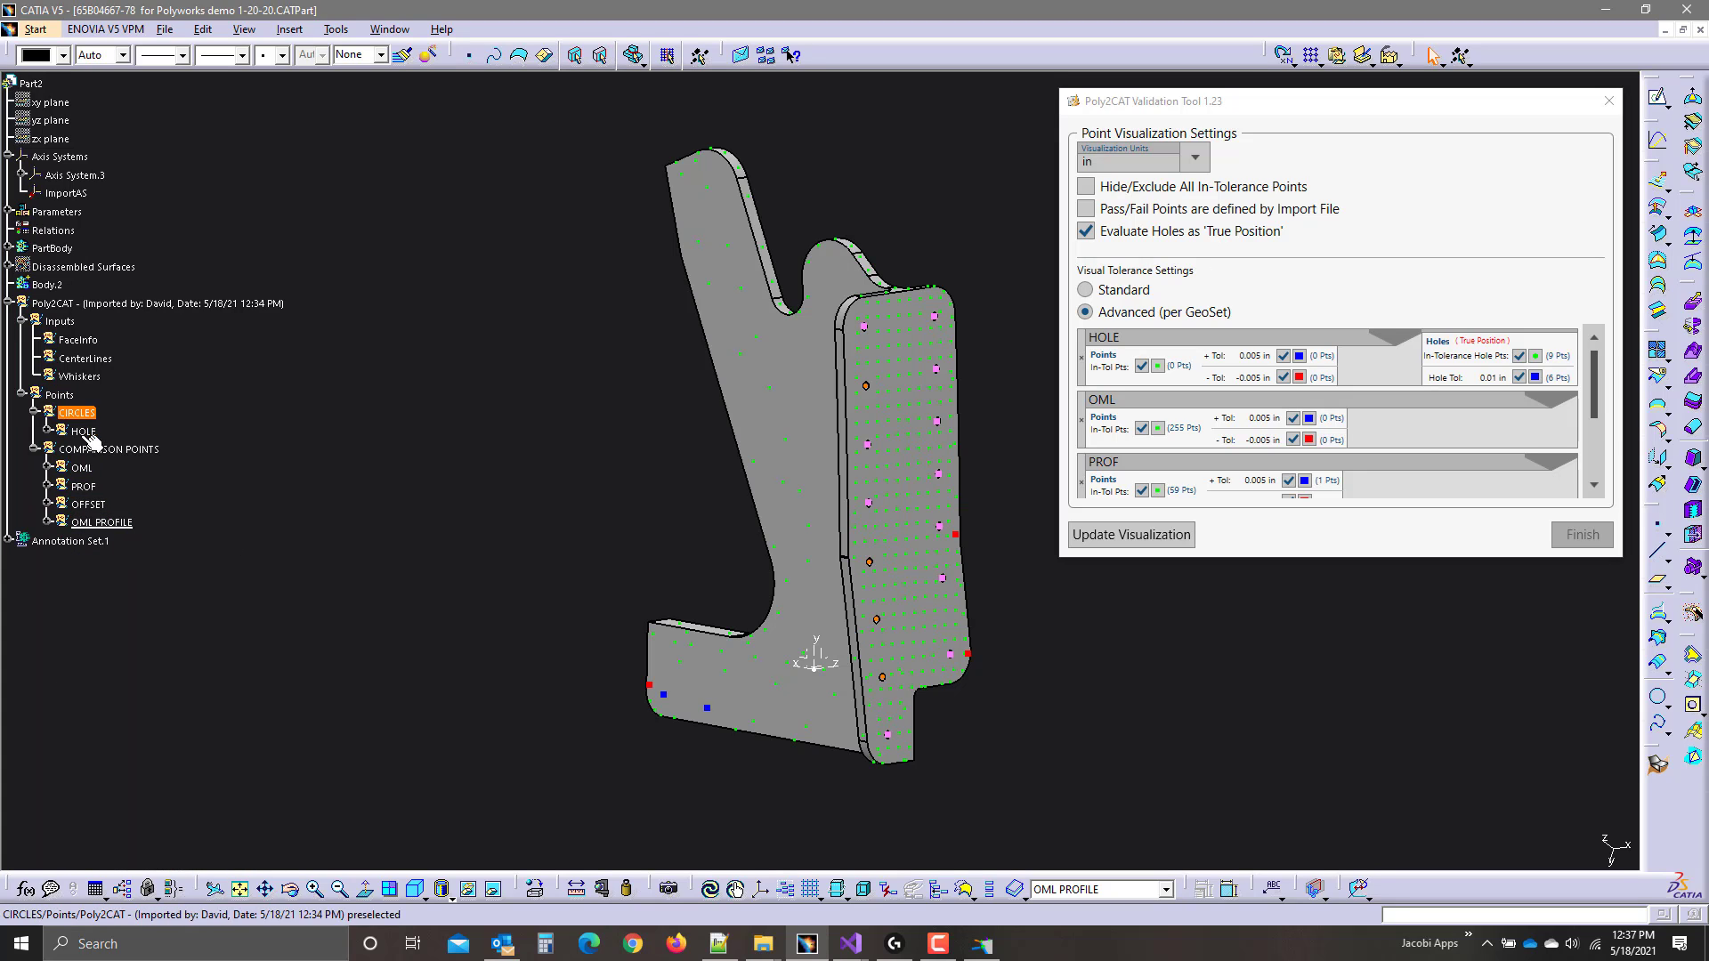
pyautogui.click(85, 487)
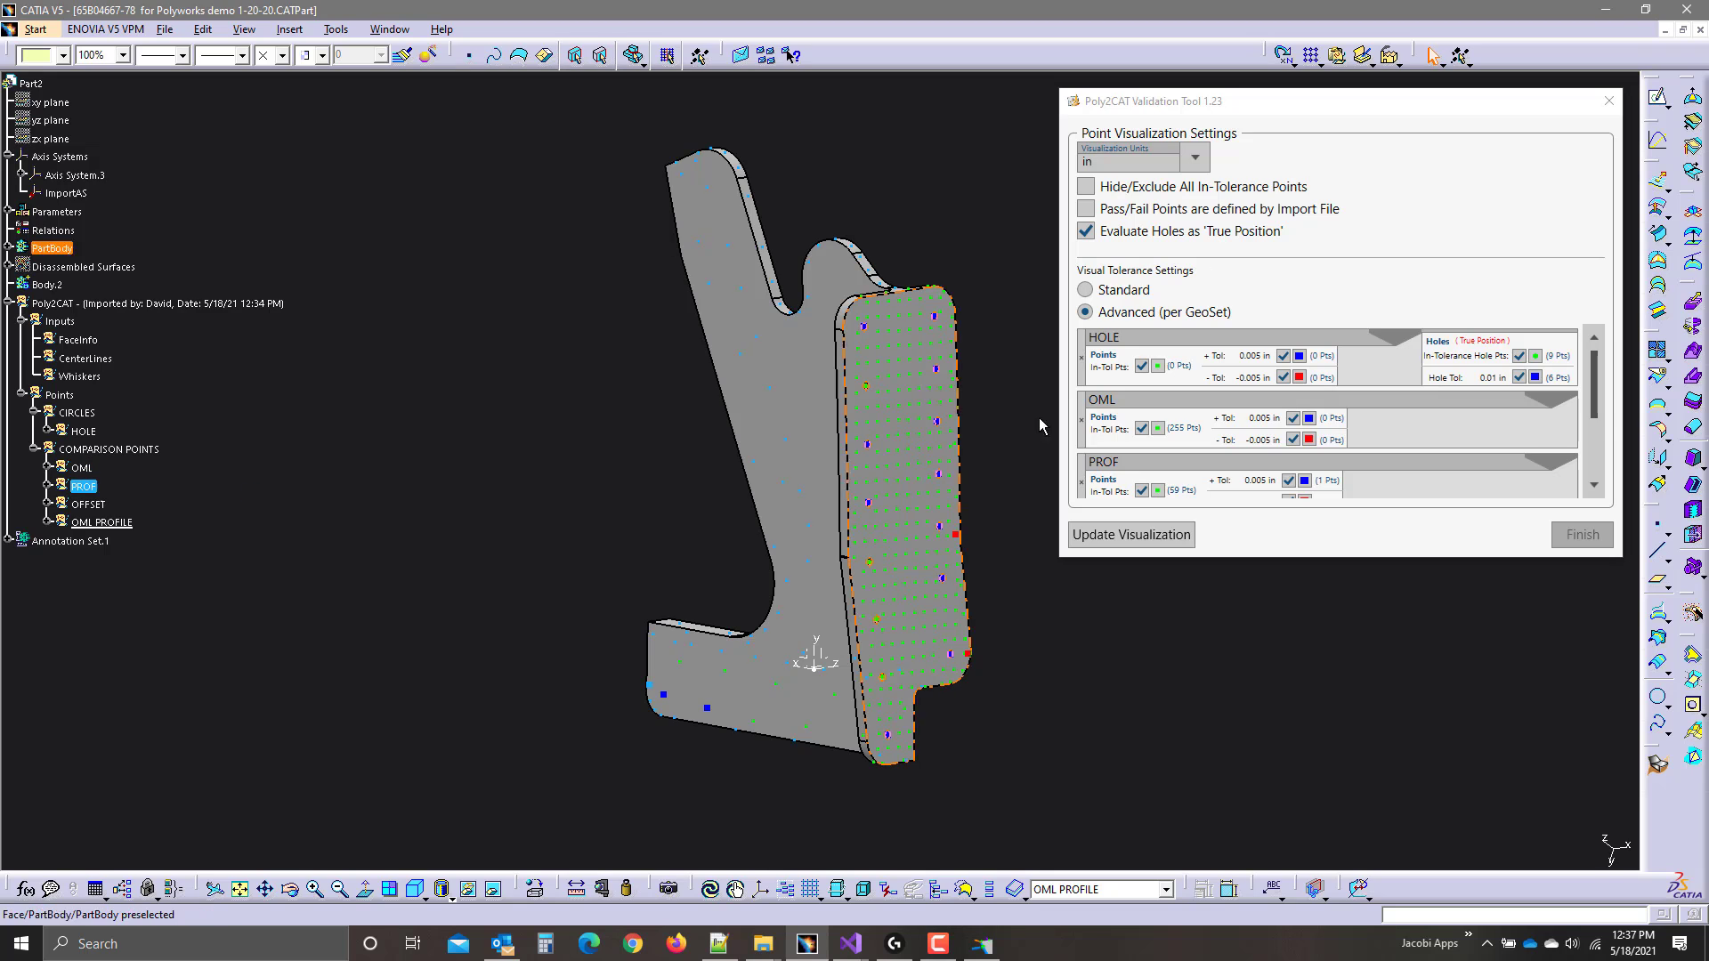
pyautogui.scroll(-1, 1244, 434)
pyautogui.scroll(1, 1244, 435)
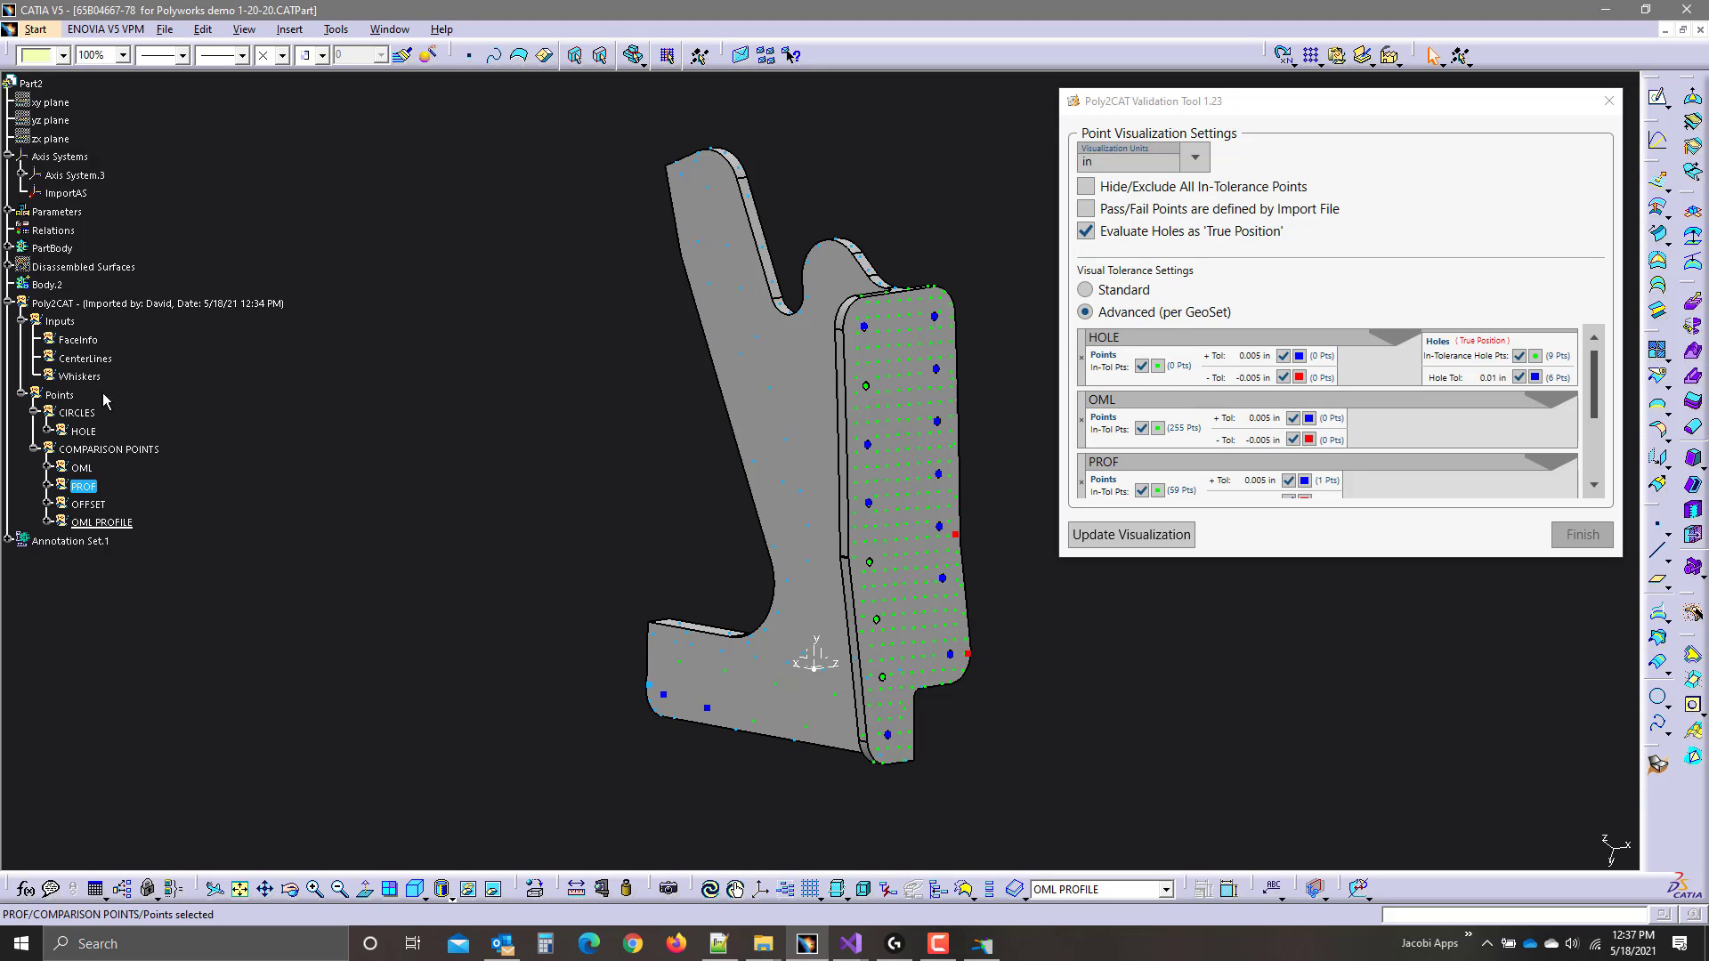
# Set the HOLE set's point tolerances to +0.1 in and -0.1 in.
pyautogui.click(1258, 357)
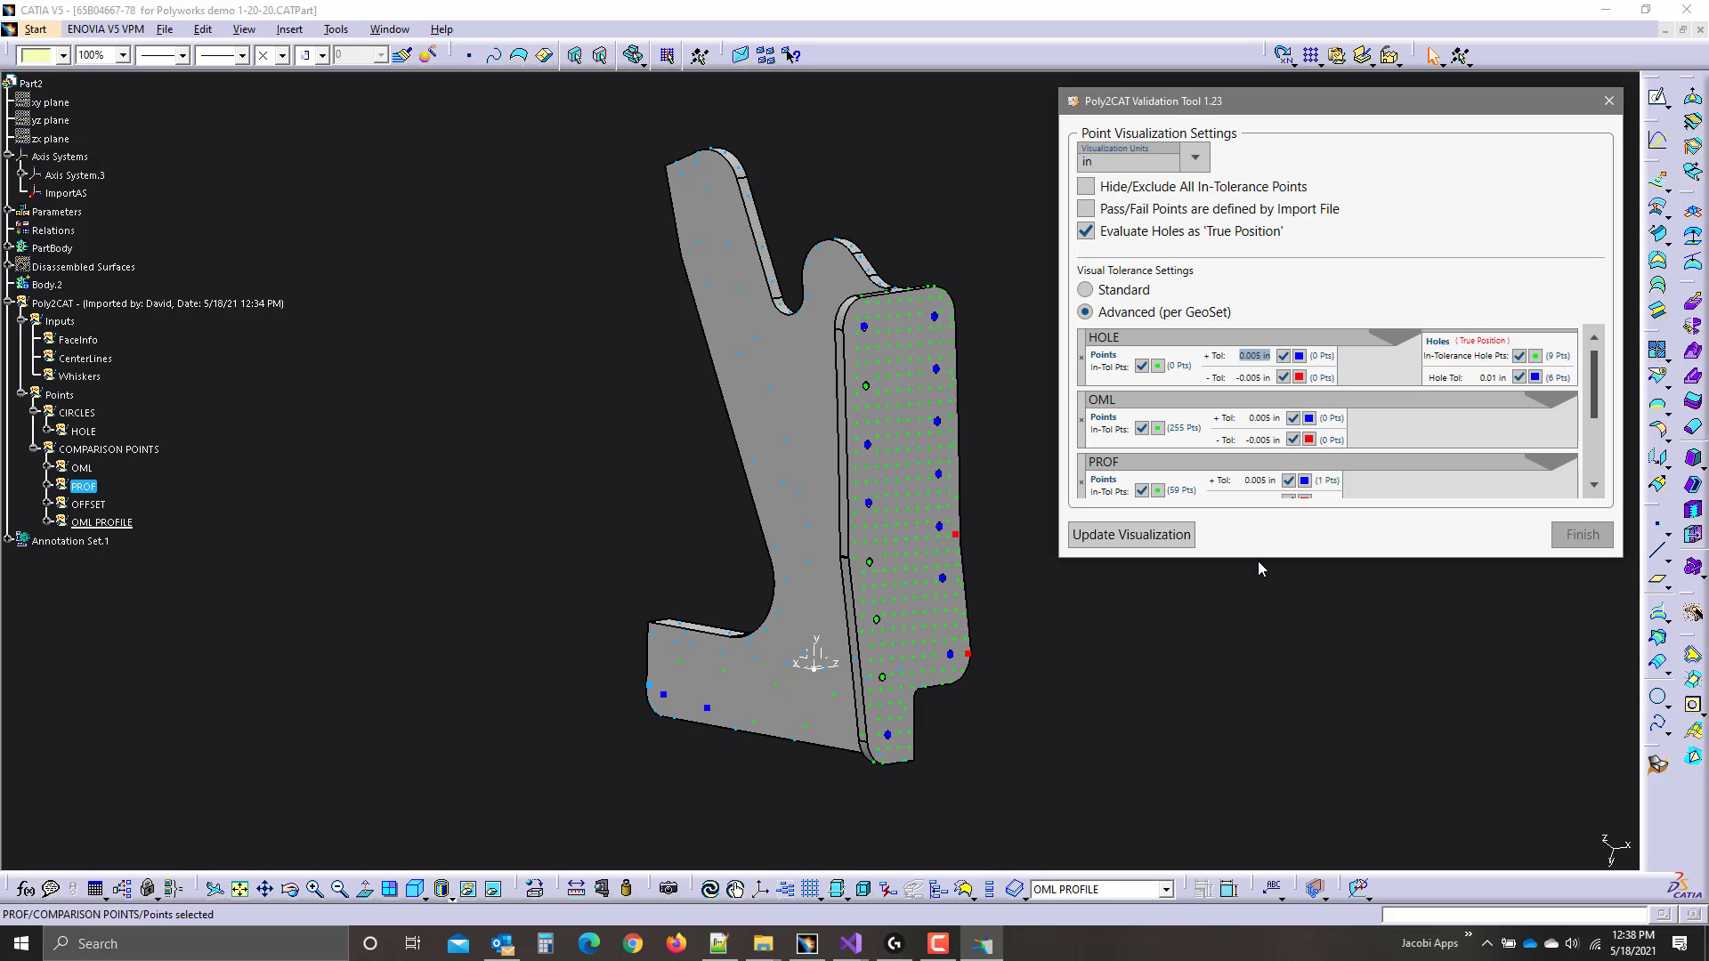
pyautogui.write('0.1')
pyautogui.click(1253, 377)
pyautogui.press('BackSpace')
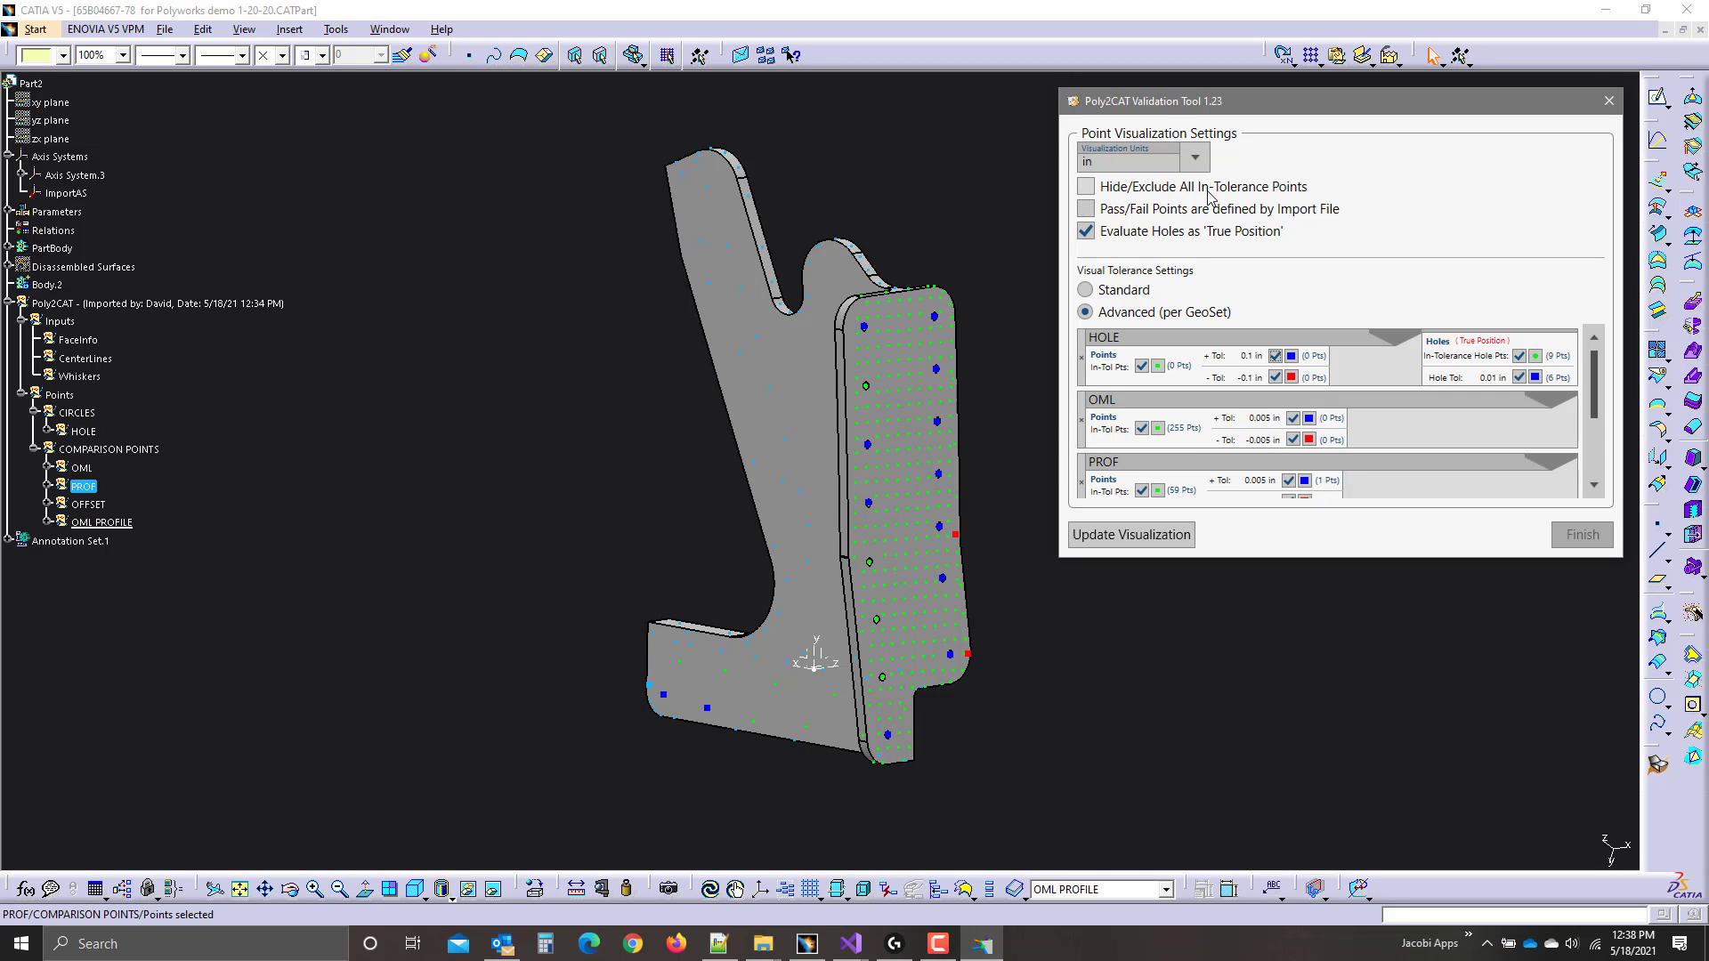
# Turn on Hide/Exclude All In-Tolerance Points and check the in-tolerance options of every set from HOLE to OML PROFILE.
pyautogui.click(1086, 188)
pyautogui.scroll(-2, 1184, 392)
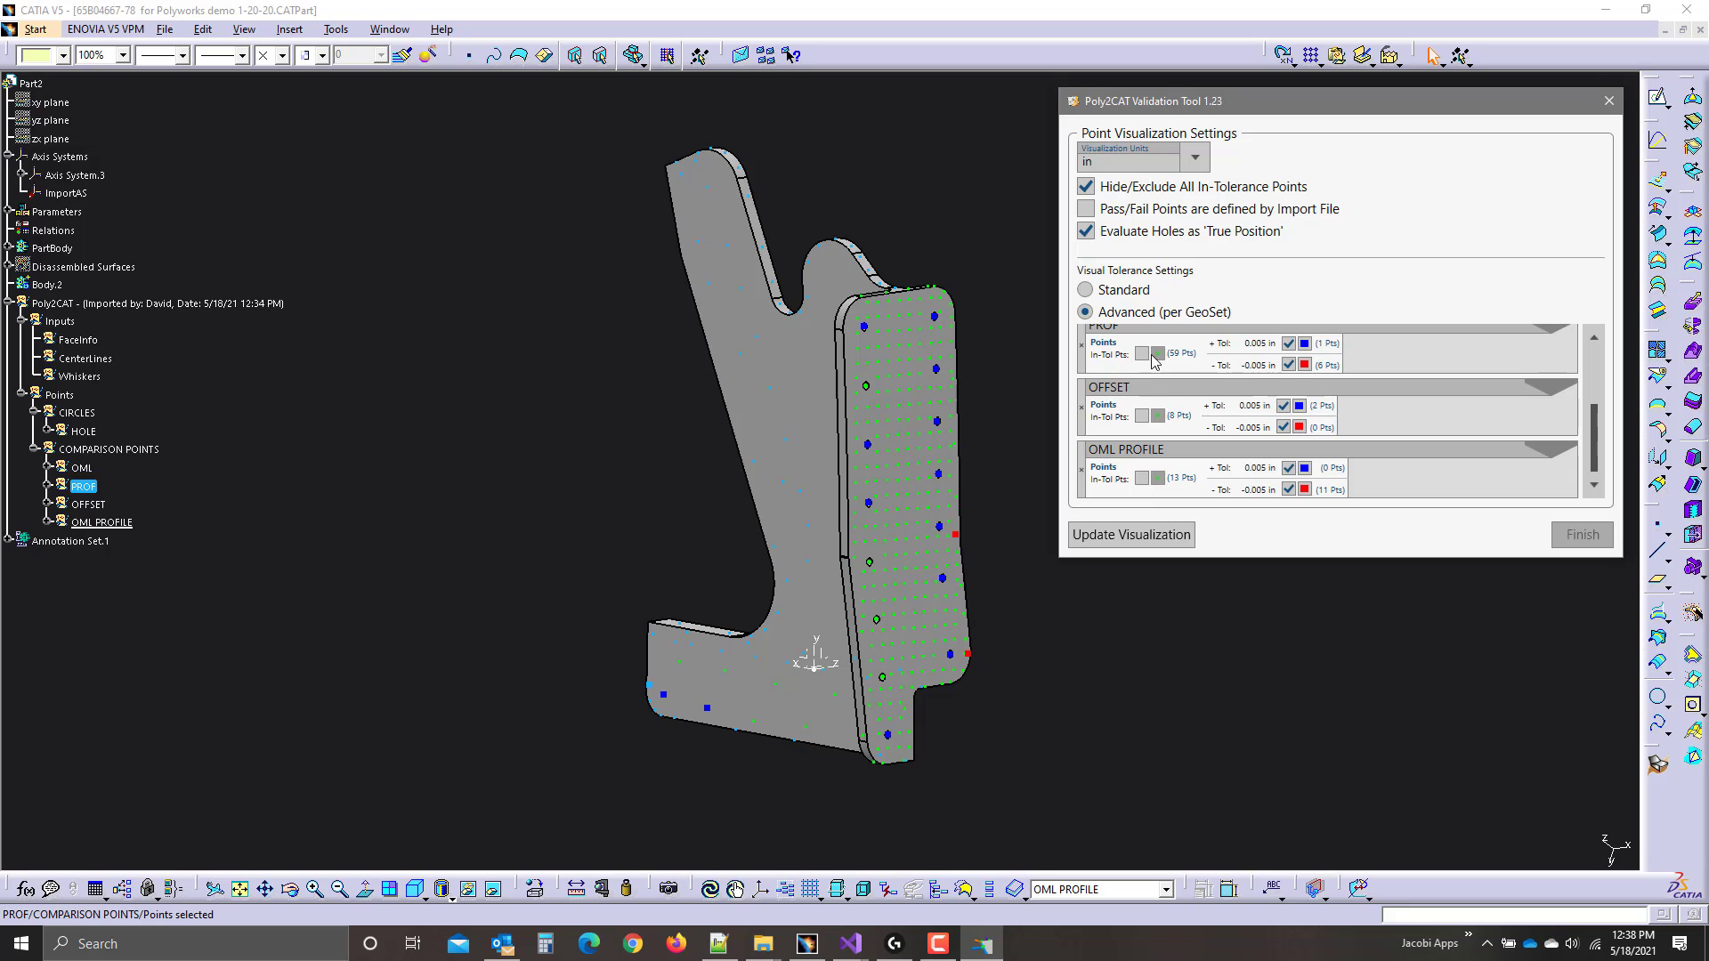
pyautogui.scroll(2, 1171, 401)
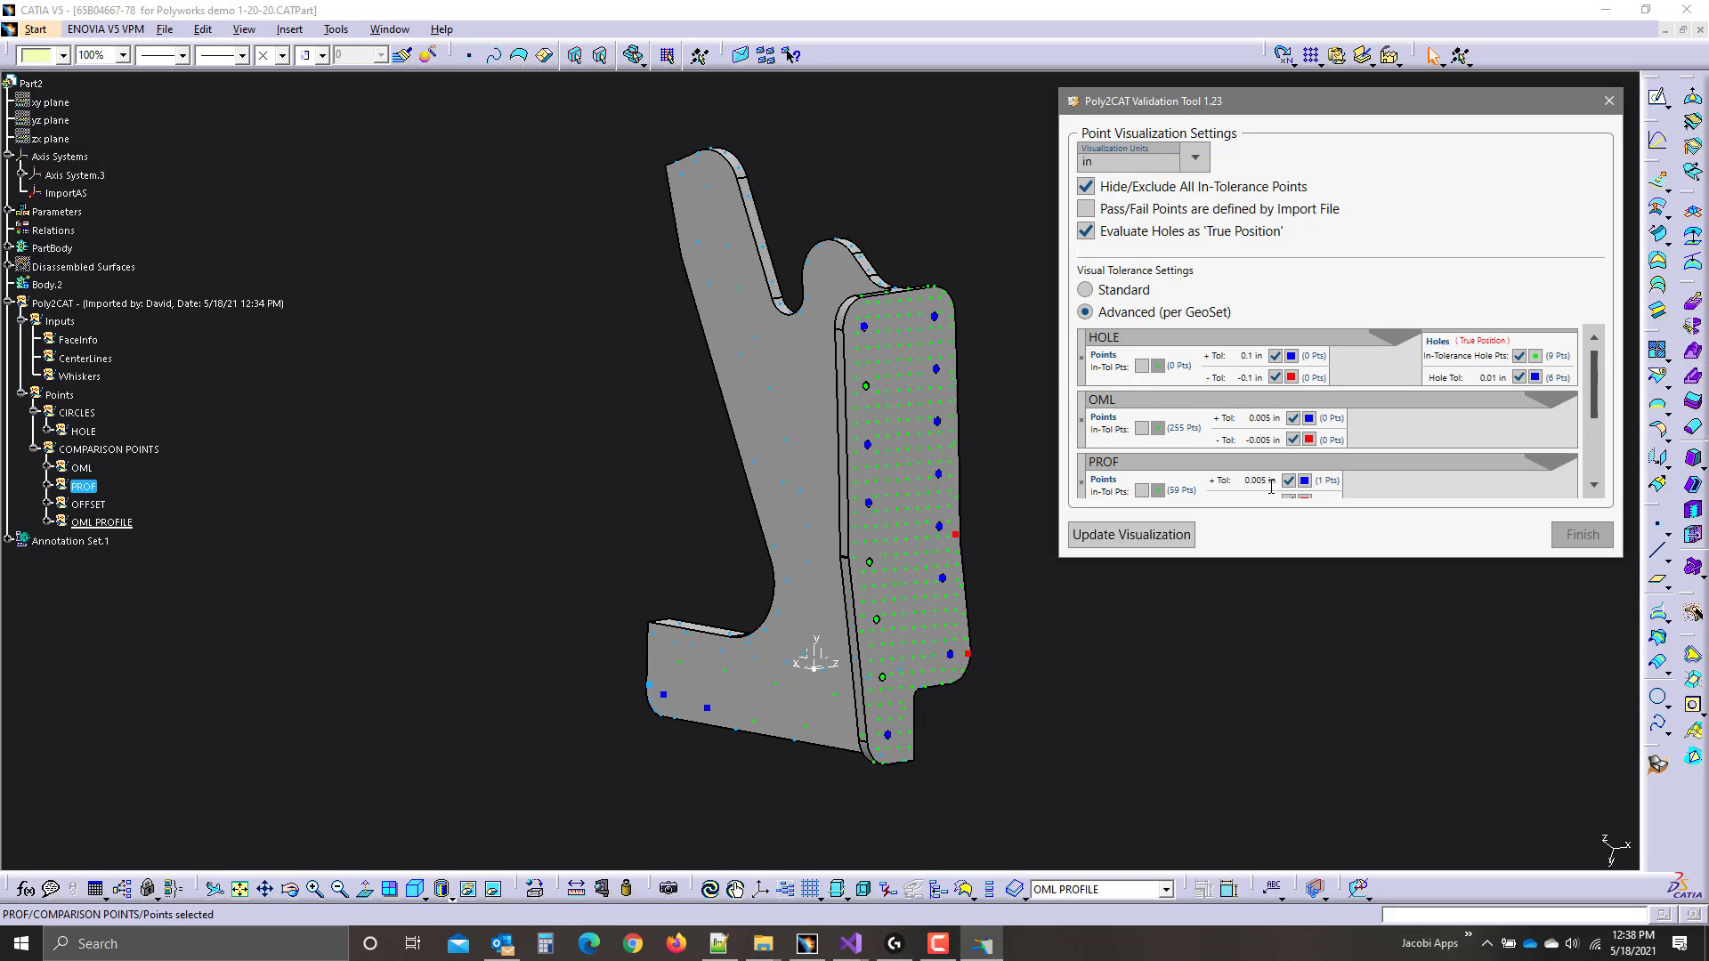
pyautogui.scroll(-2, 1210, 432)
pyautogui.scroll(2, 1211, 432)
# Try Pass/Fail Points are defined by Import File with the per-GeoSet settings, and turn it off again.
pyautogui.click(1276, 212)
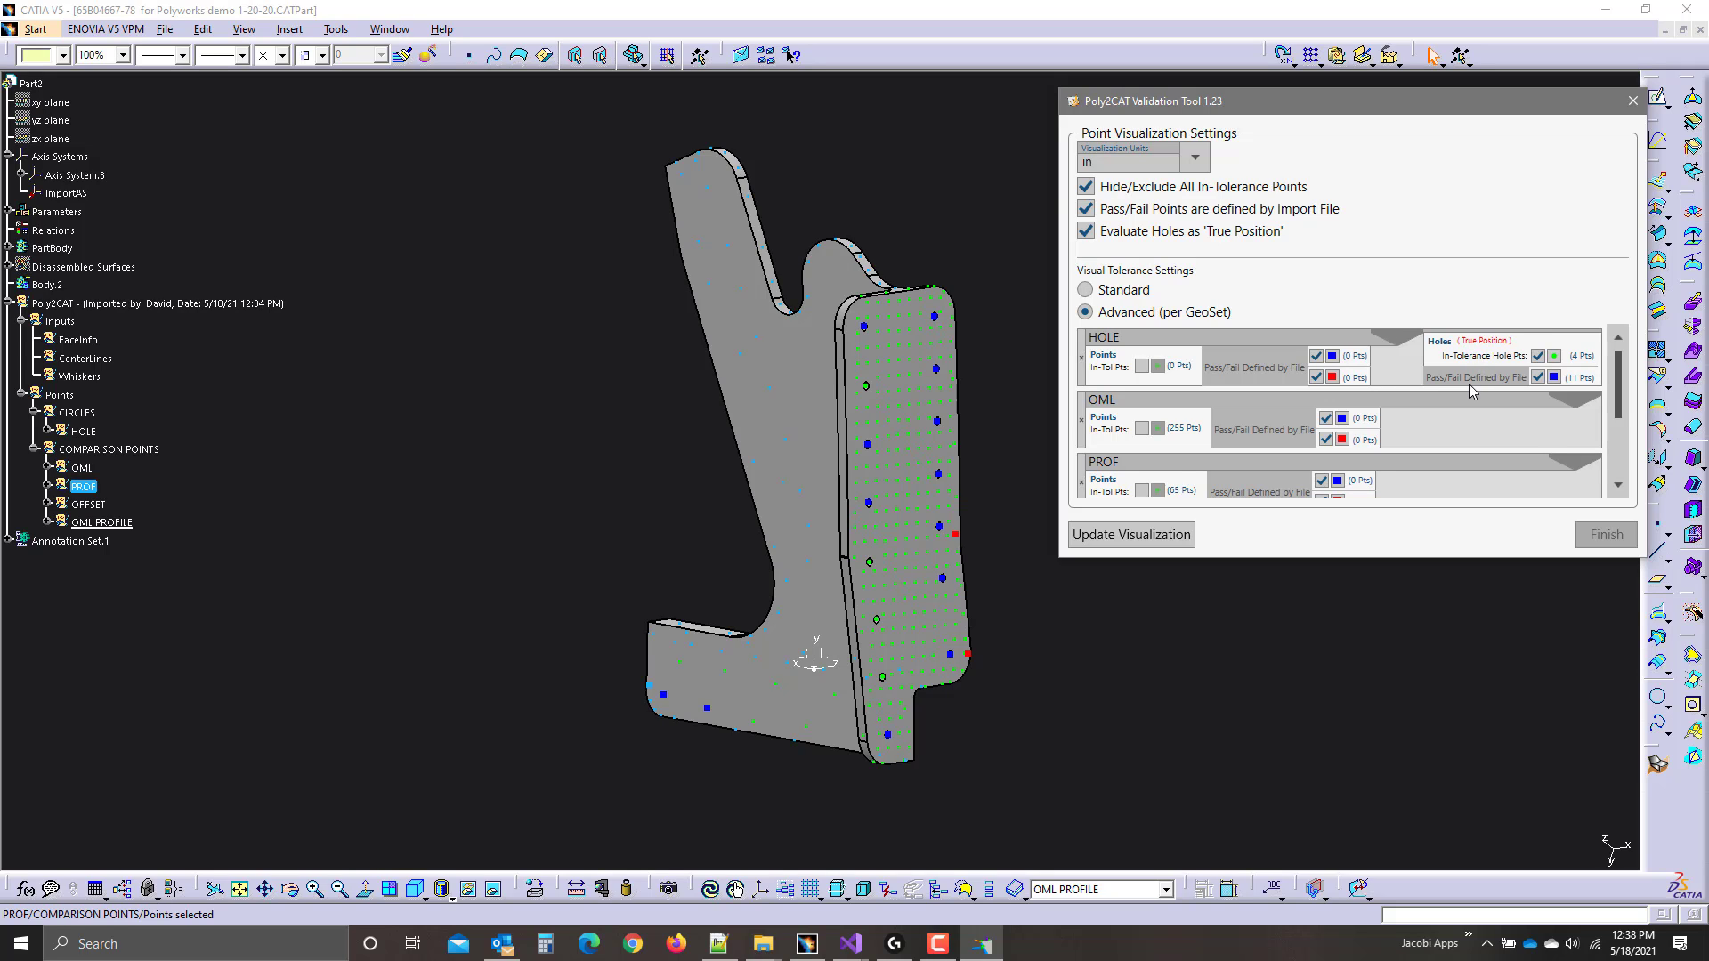
pyautogui.click(1259, 212)
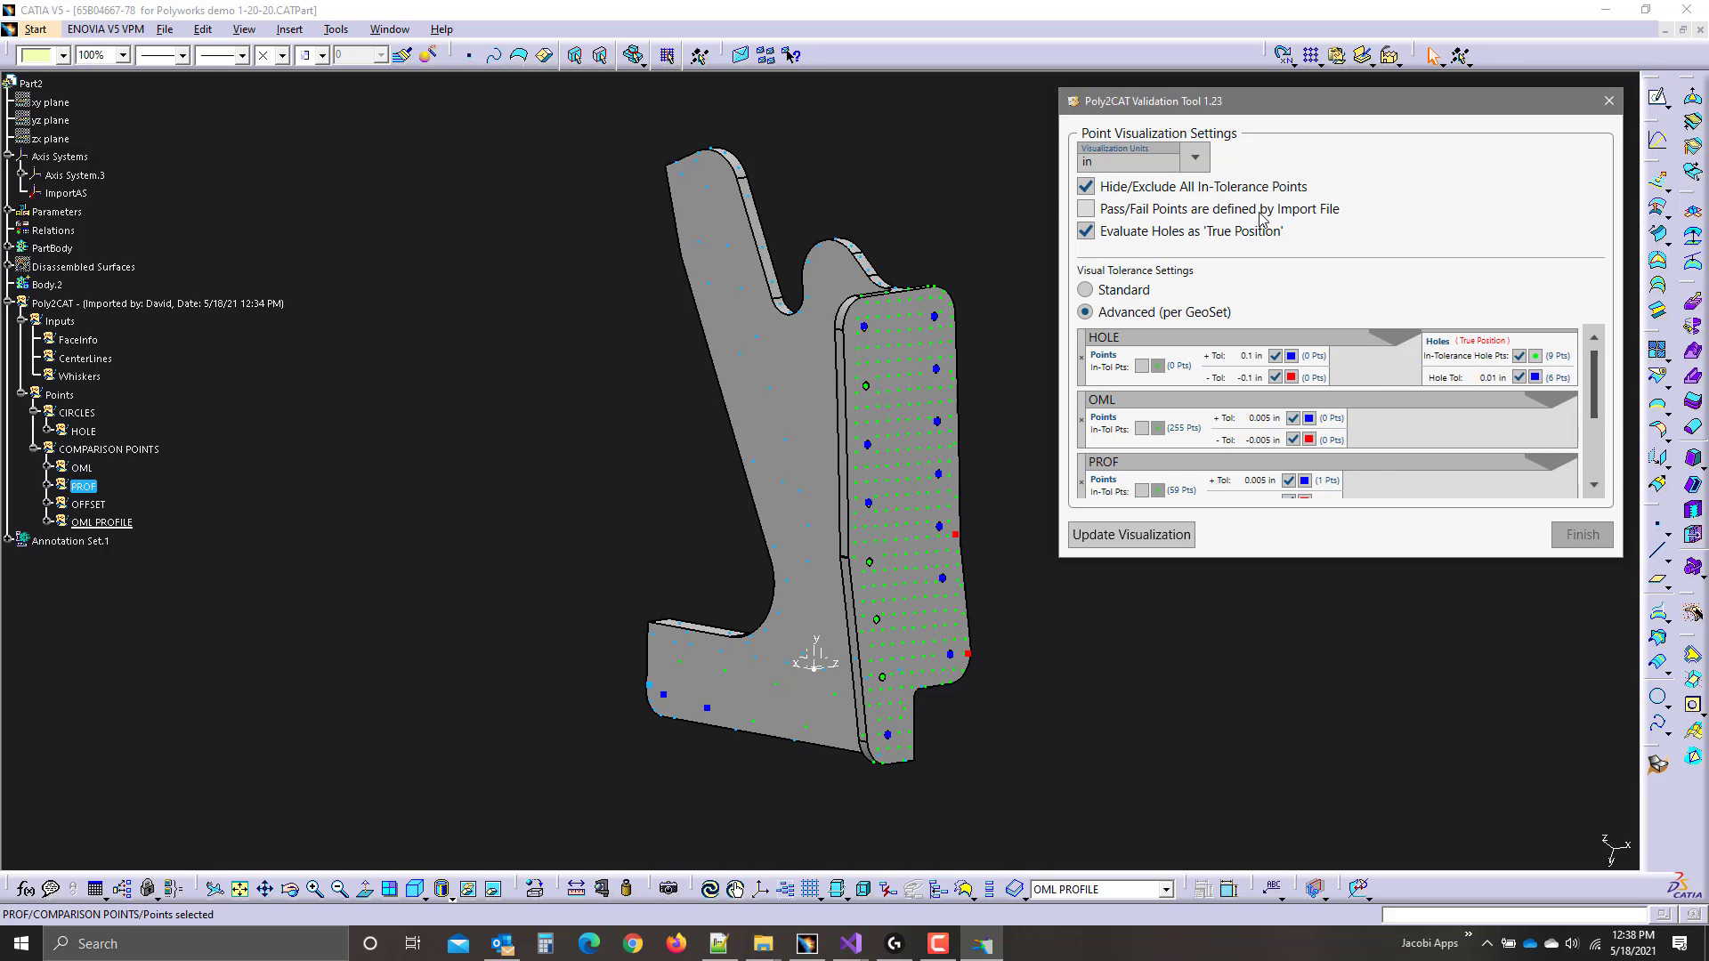
# Set the visual tolerance settings to Standard and highlight the HOLE and PROF sets' points on the part from the tree.
pyautogui.click(1114, 291)
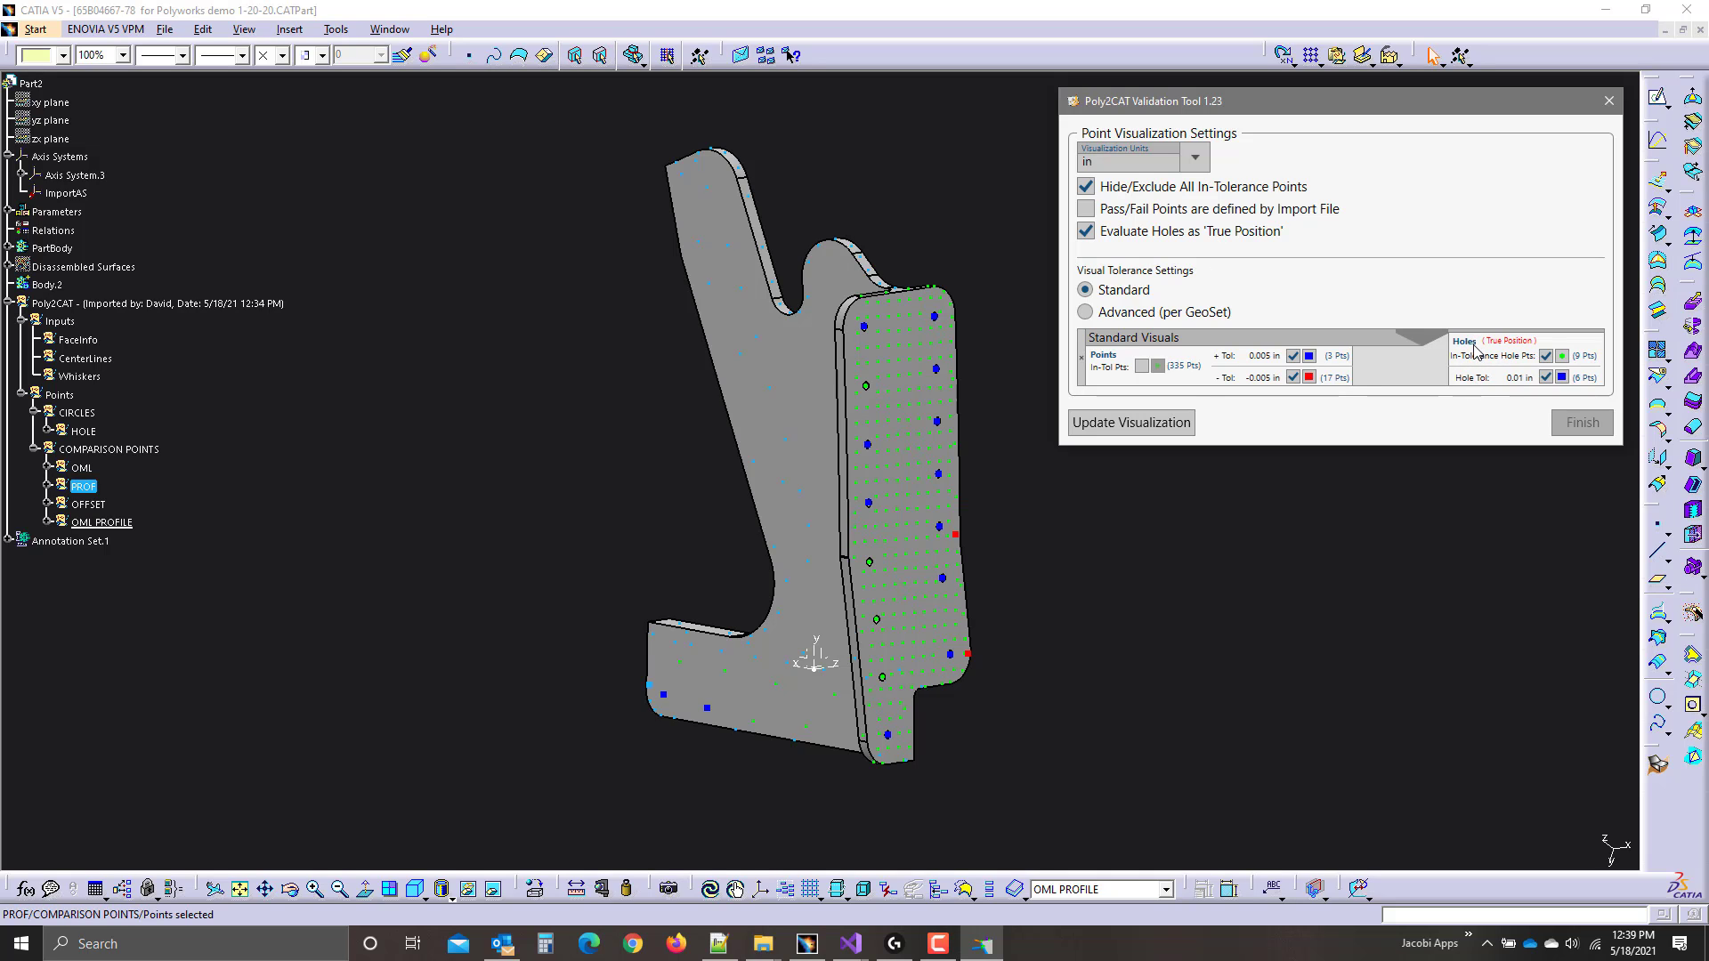
pyautogui.click(84, 432)
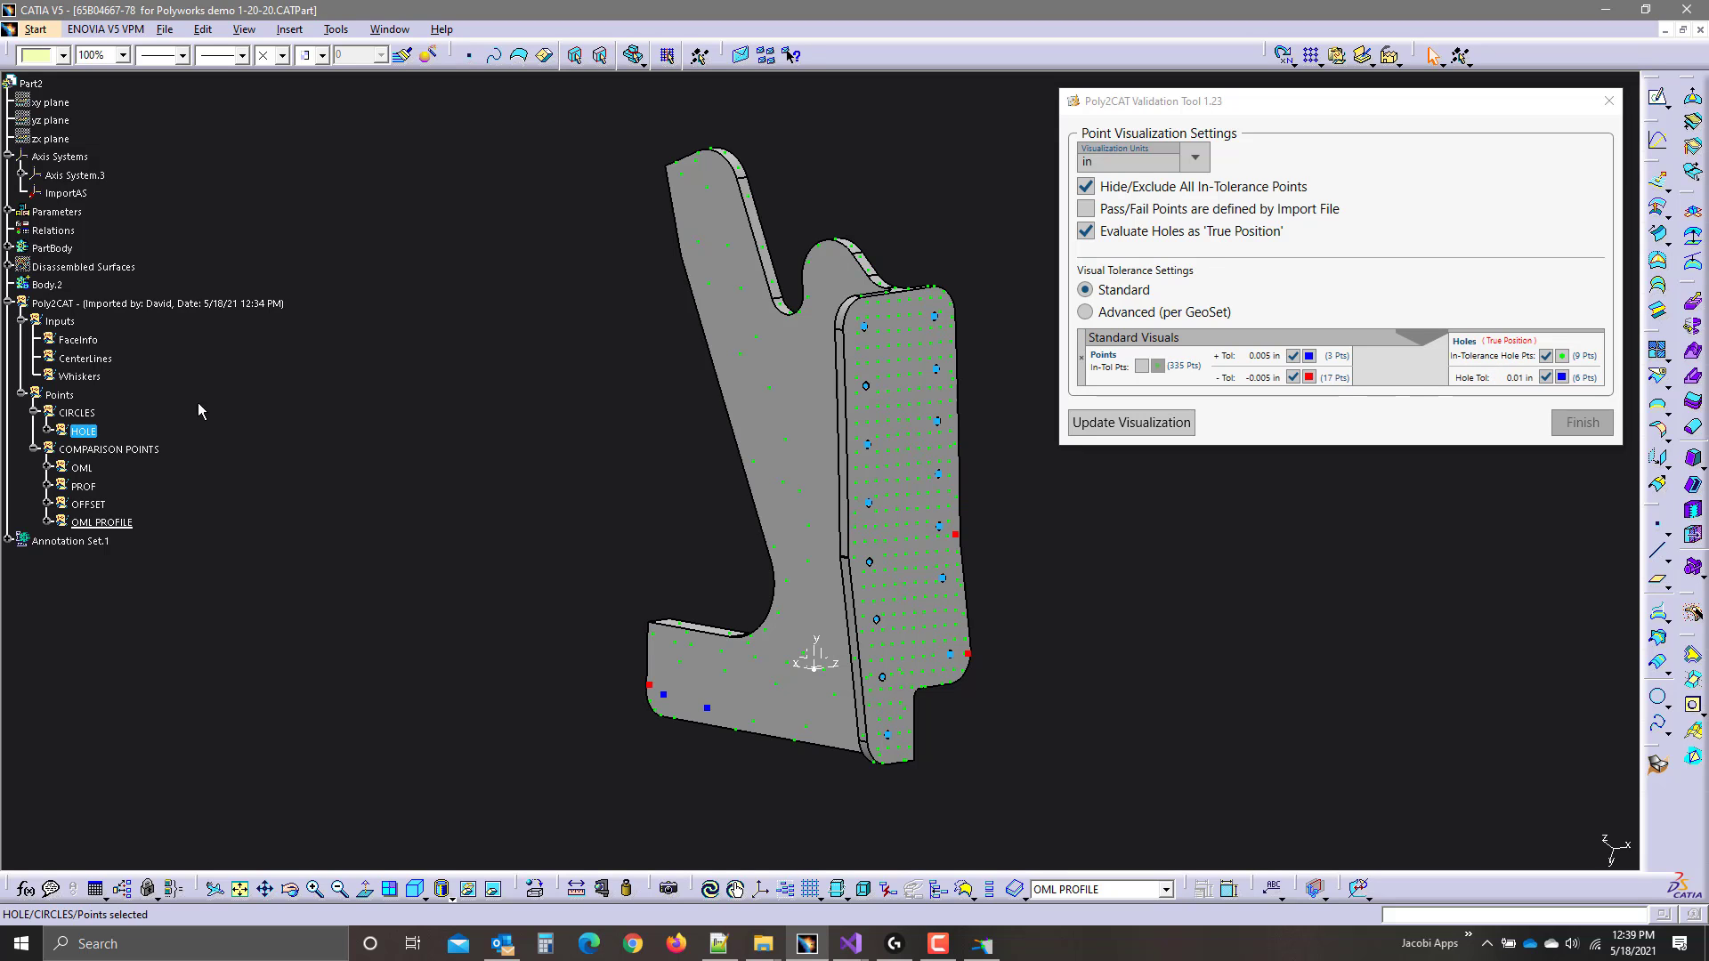
pyautogui.click(48, 486)
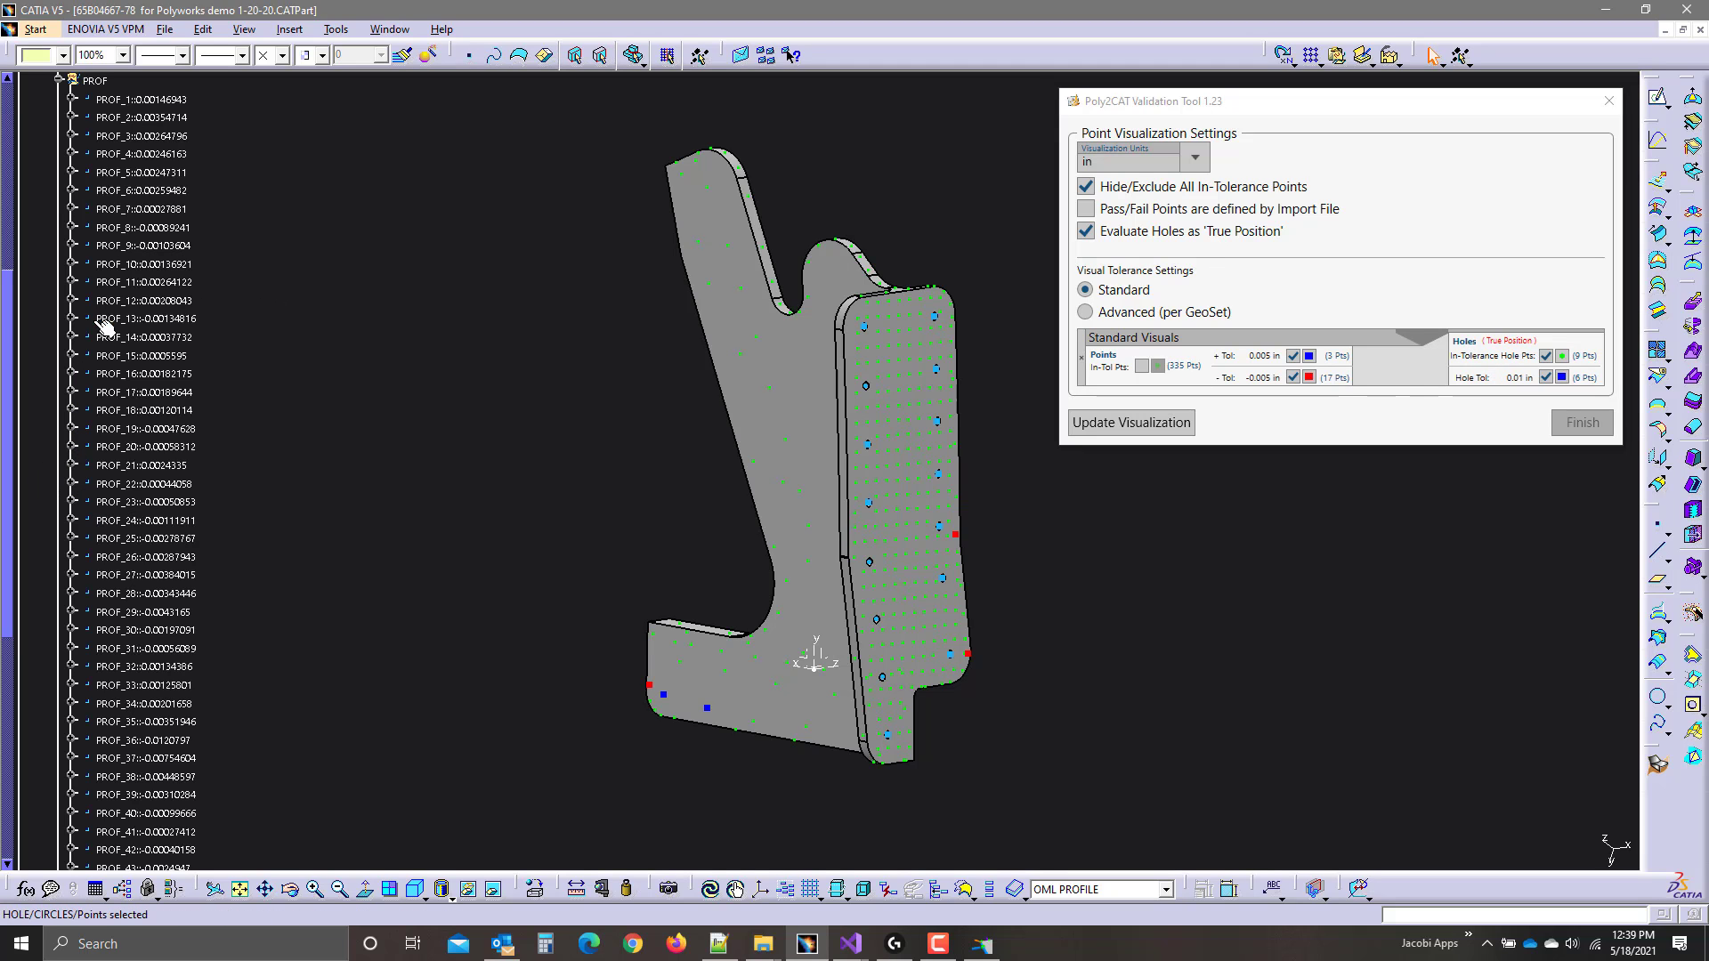
pyautogui.scroll(2, 96, 172)
pyautogui.click(97, 239)
pyautogui.click(59, 240)
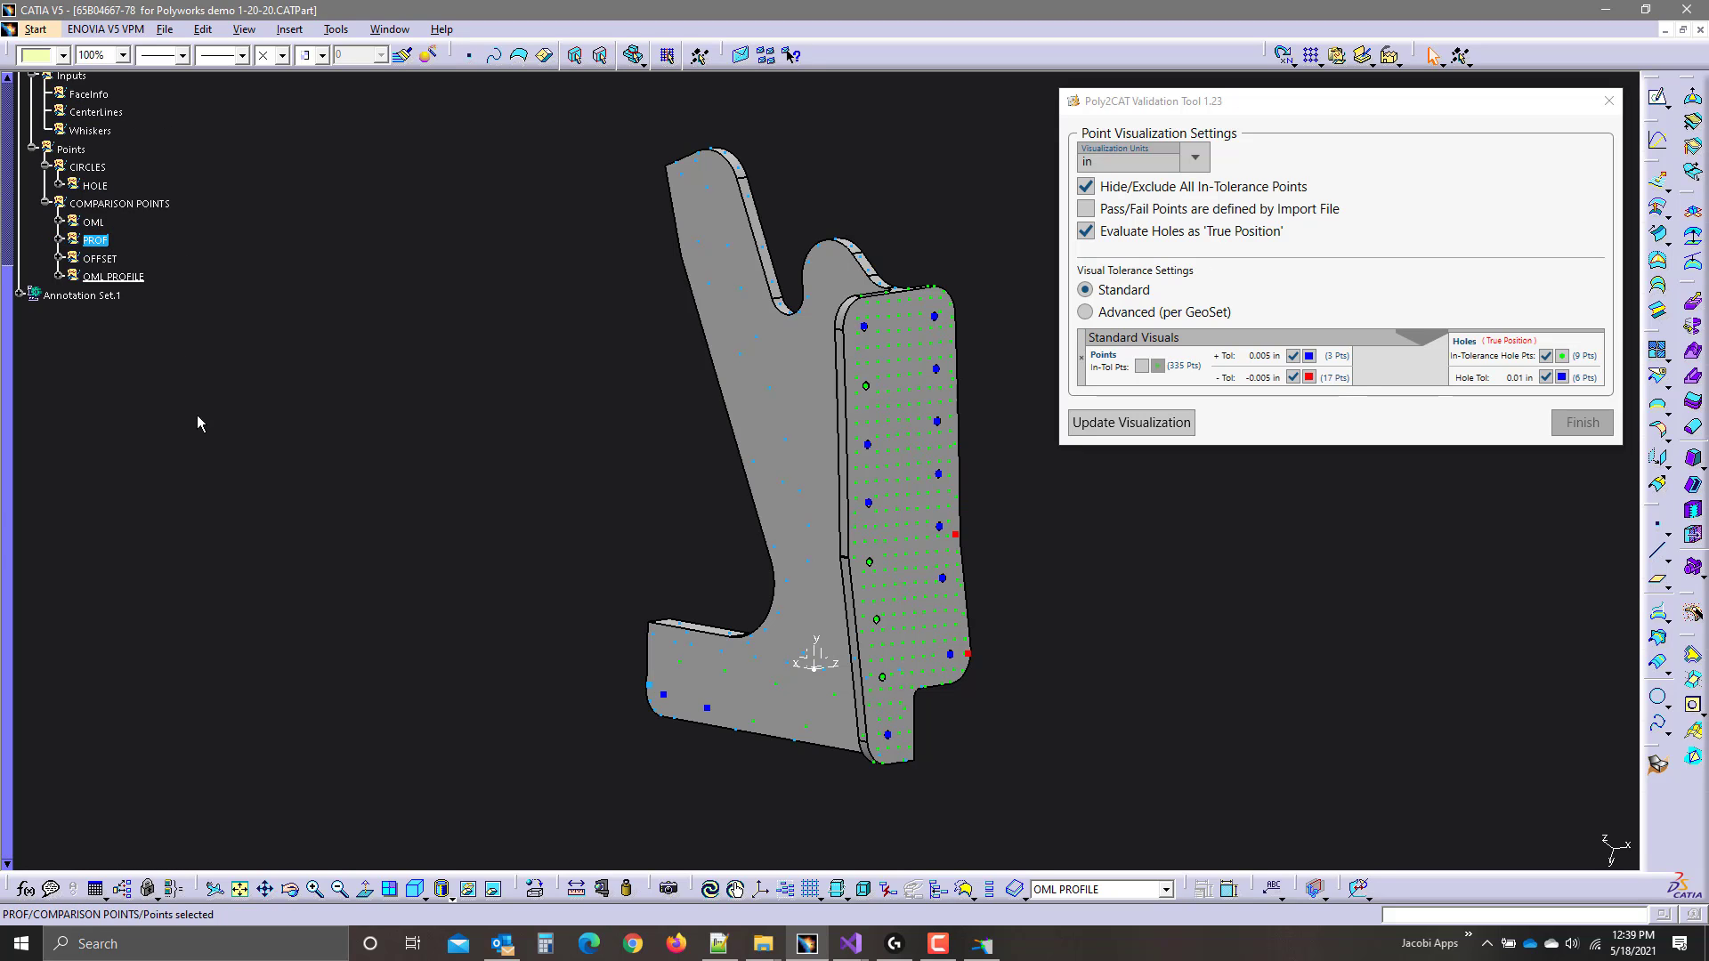
pyautogui.scroll(3, 256, 424)
pyautogui.click(356, 389)
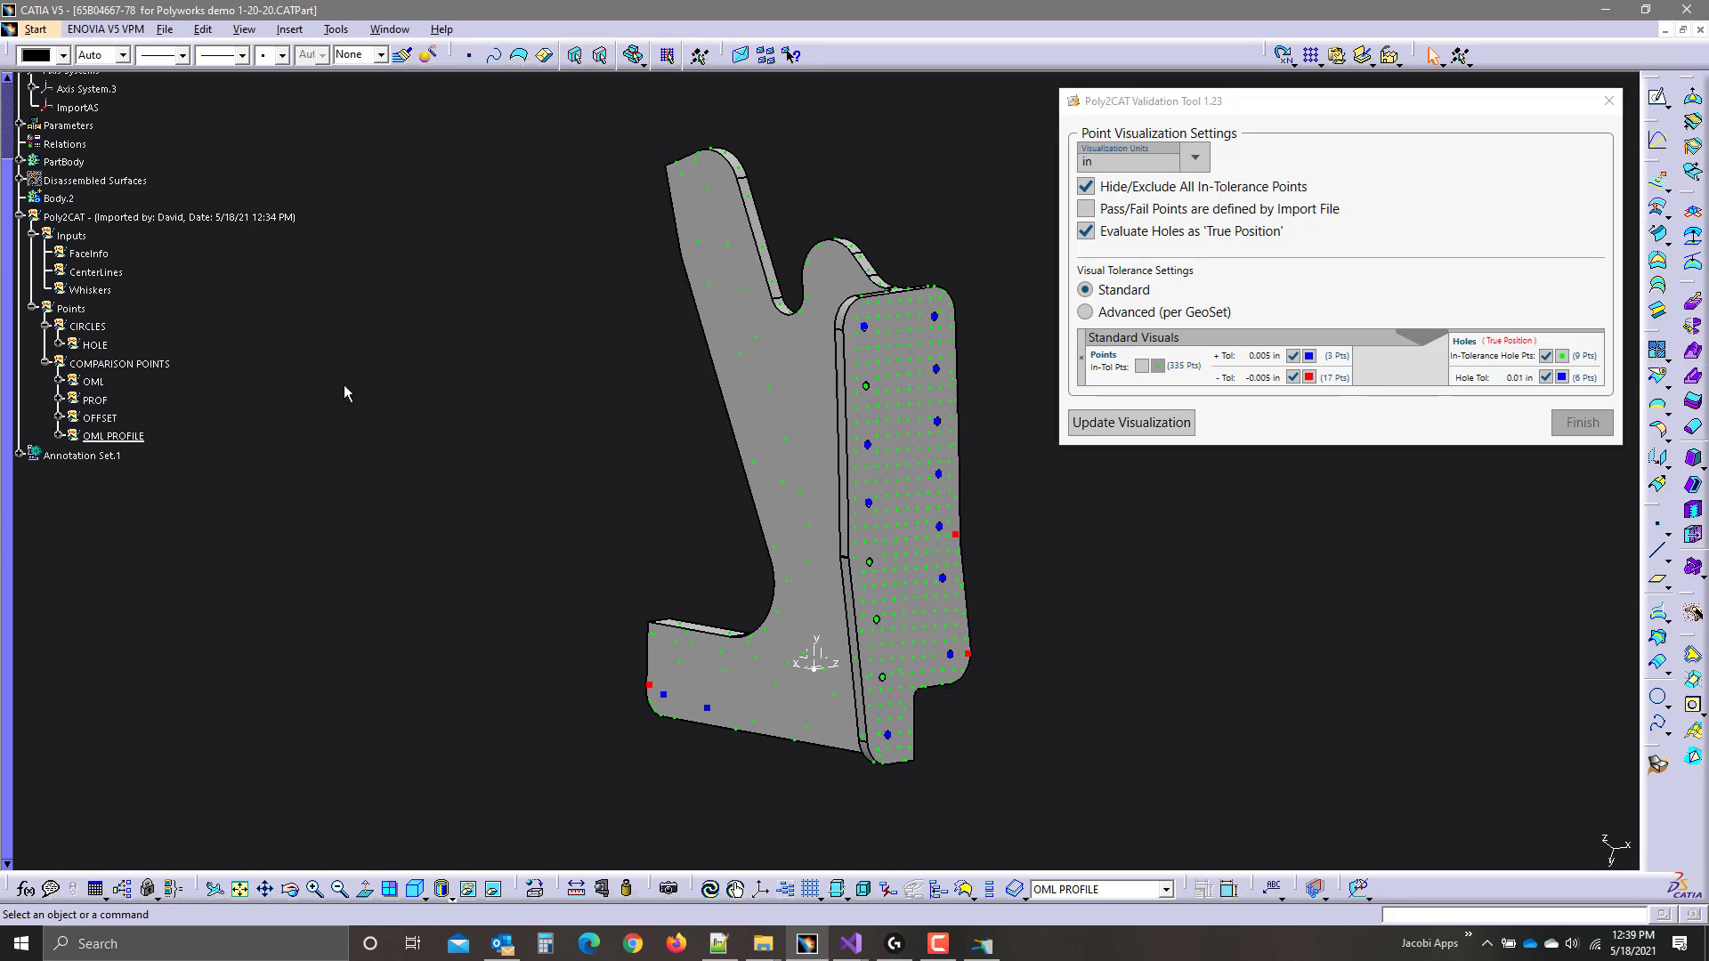
pyautogui.click(94, 346)
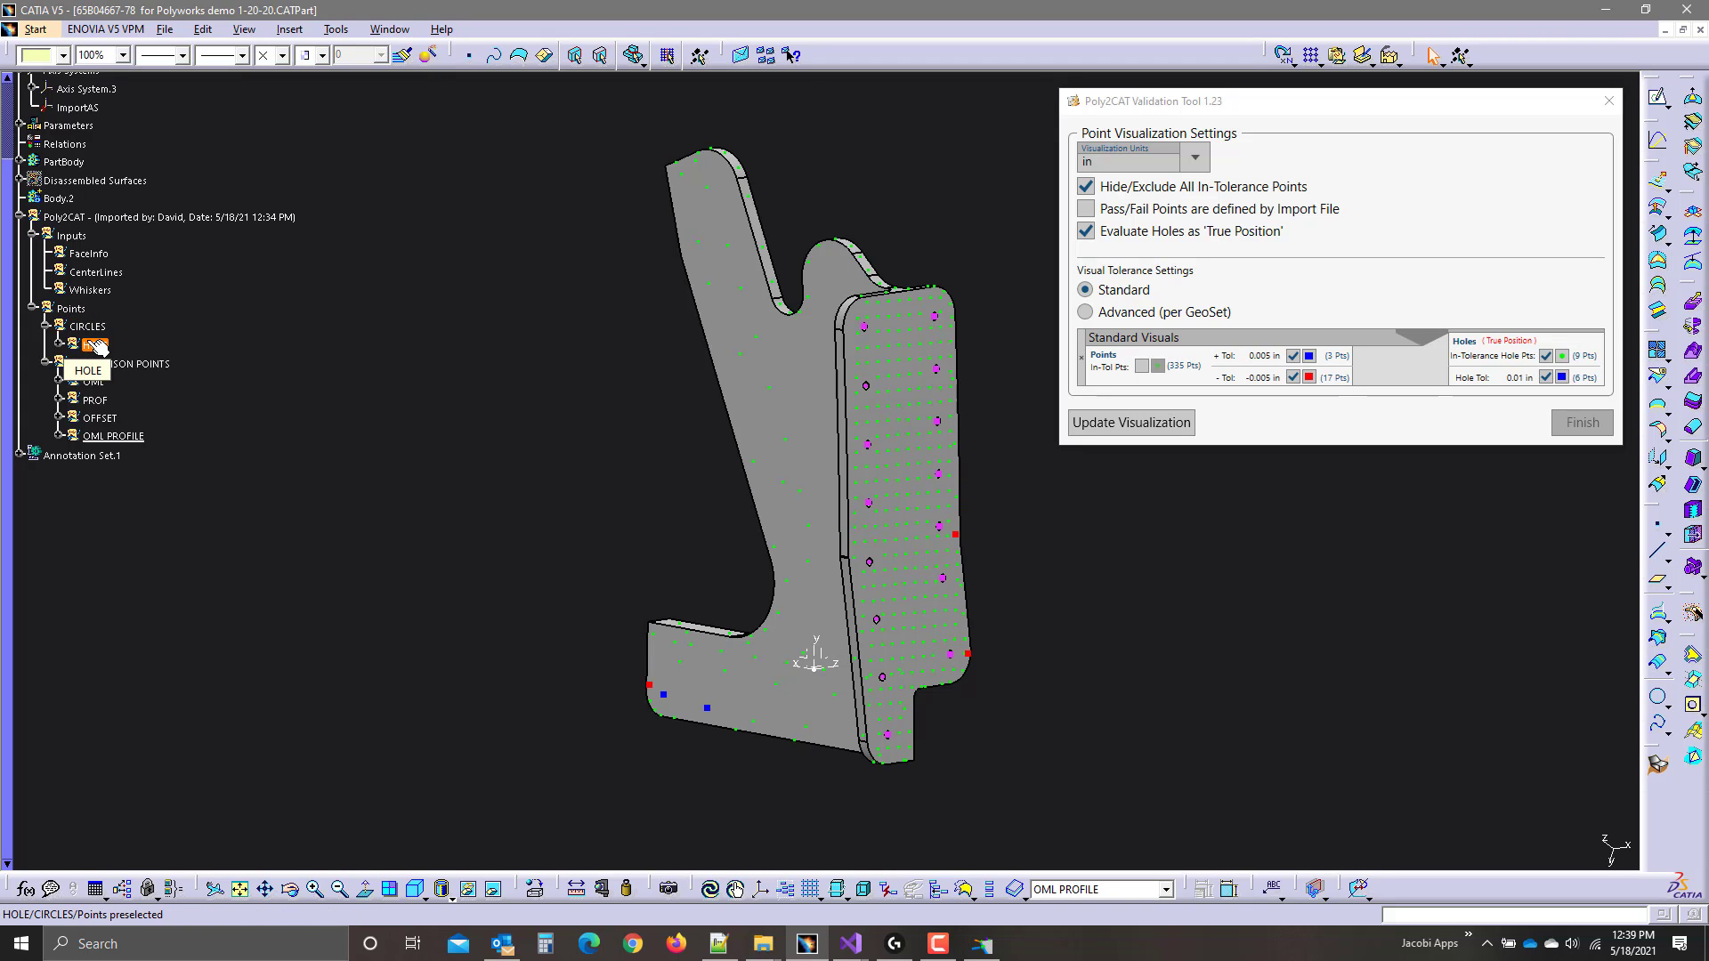
pyautogui.click(95, 346)
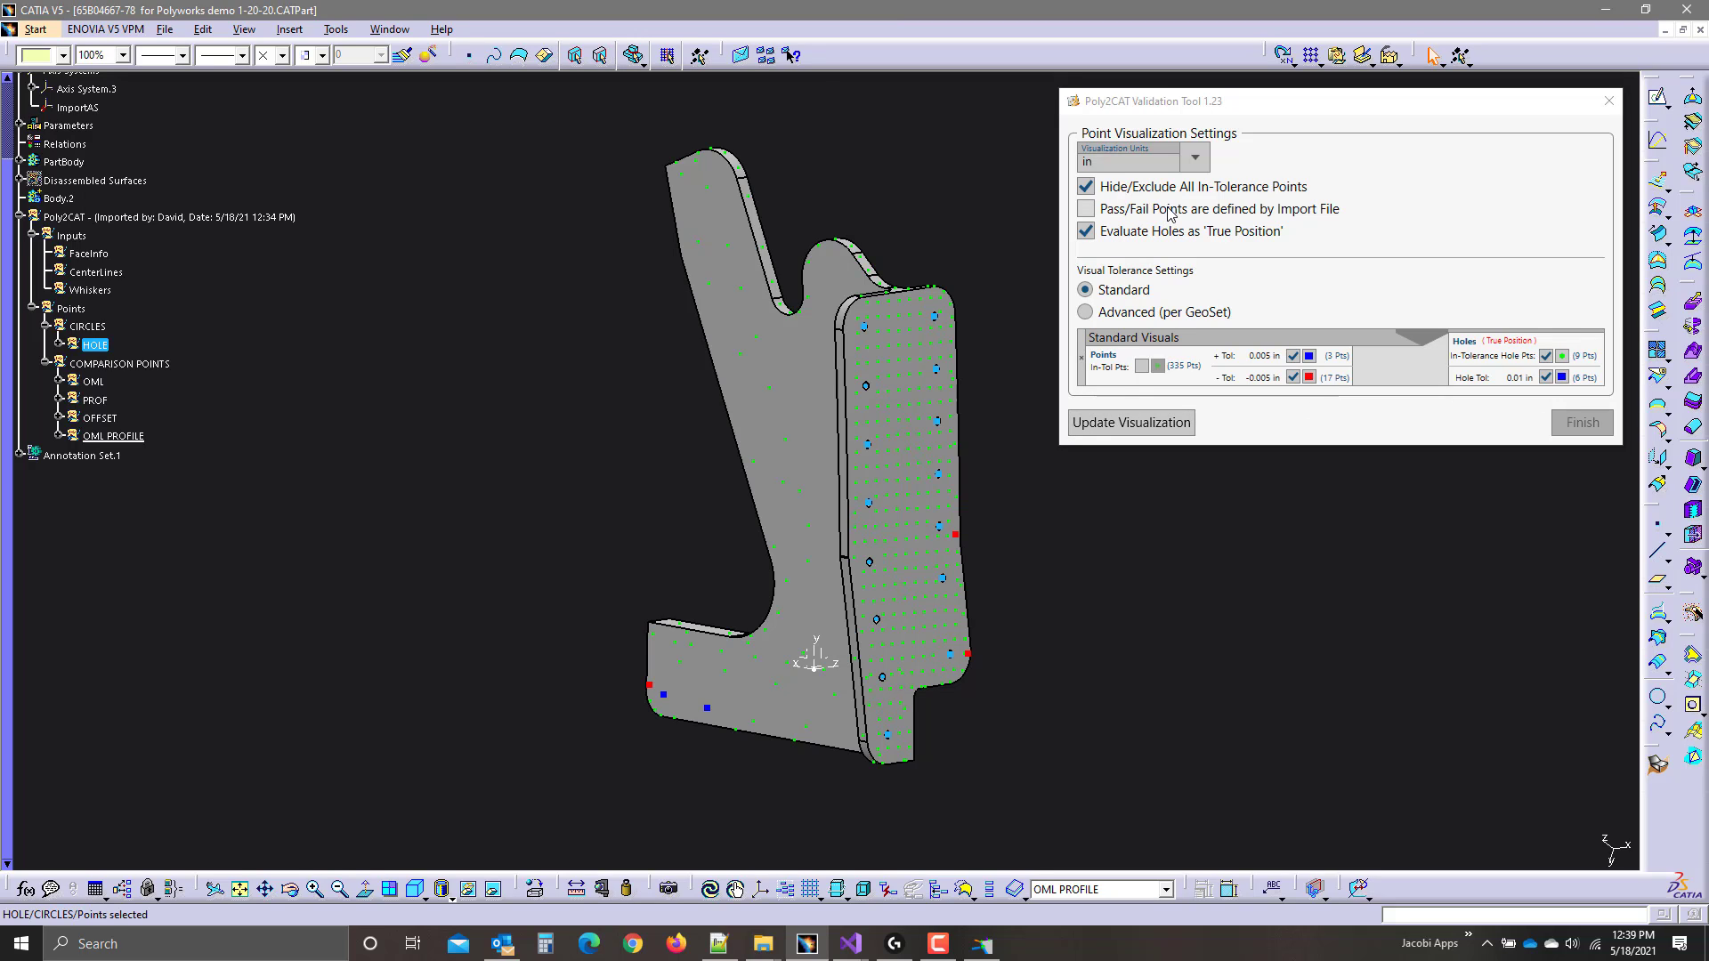
# Try Pass/Fail Points are defined by Import File and disabling Evaluate Holes as 'True Position', and restore both settings.
pyautogui.click(1314, 211)
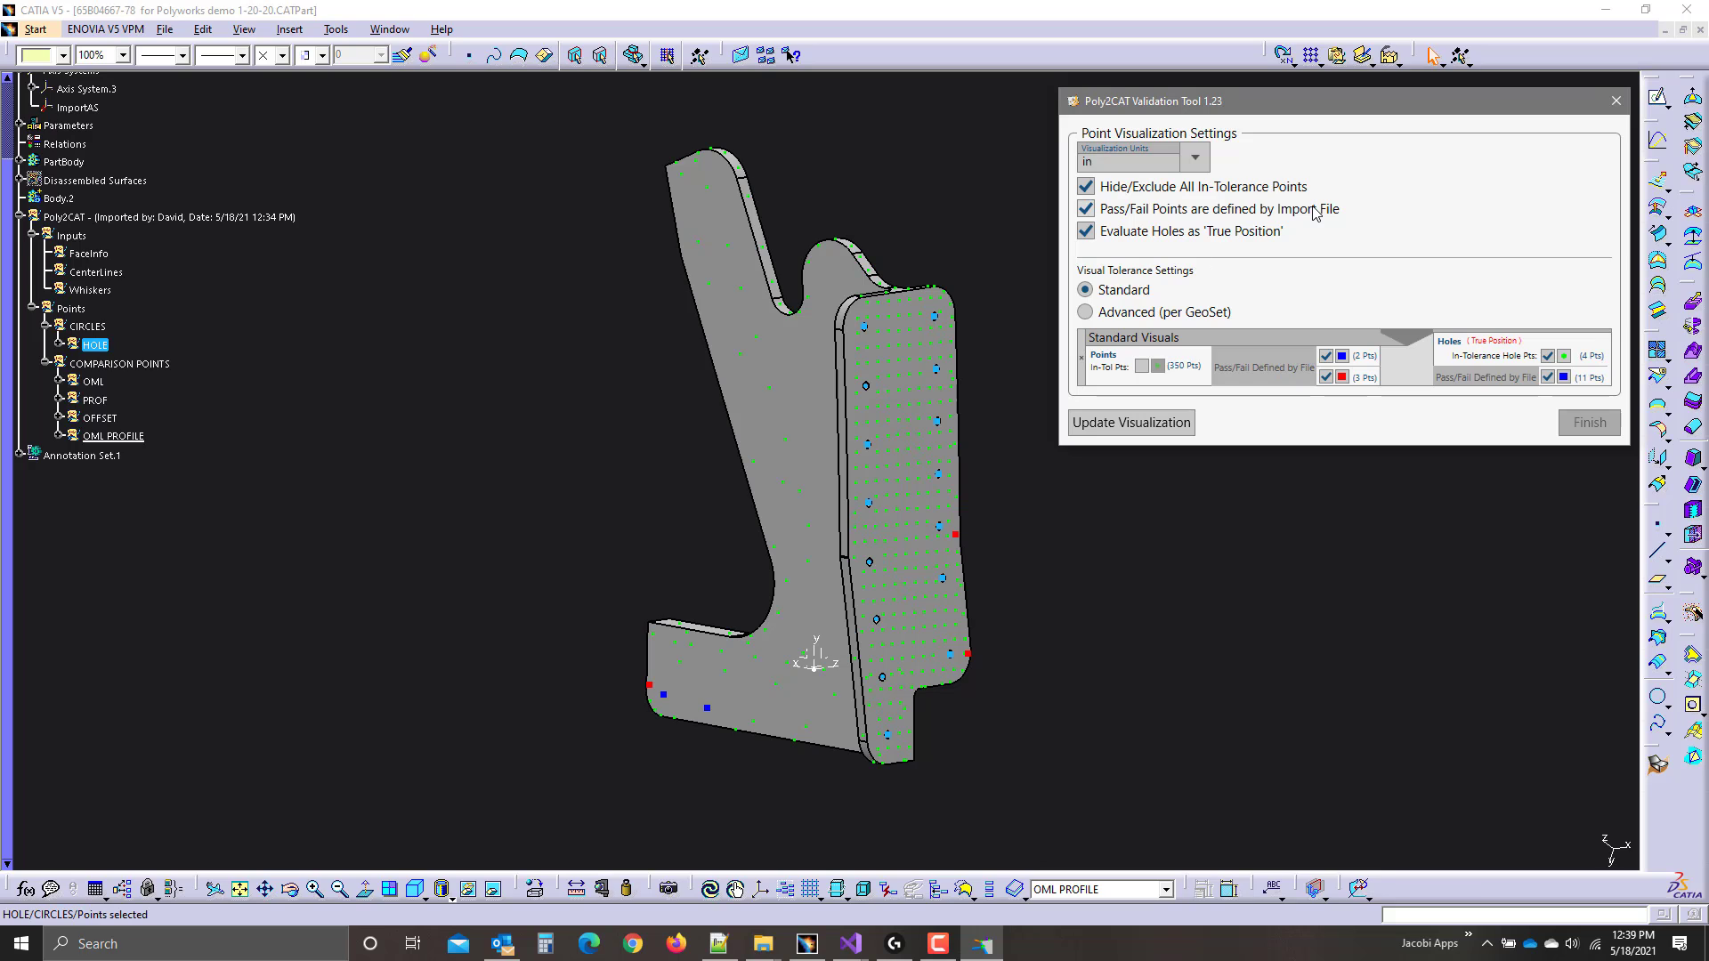
pyautogui.click(1315, 212)
pyautogui.click(1315, 212)
pyautogui.click(1314, 212)
pyautogui.click(1315, 212)
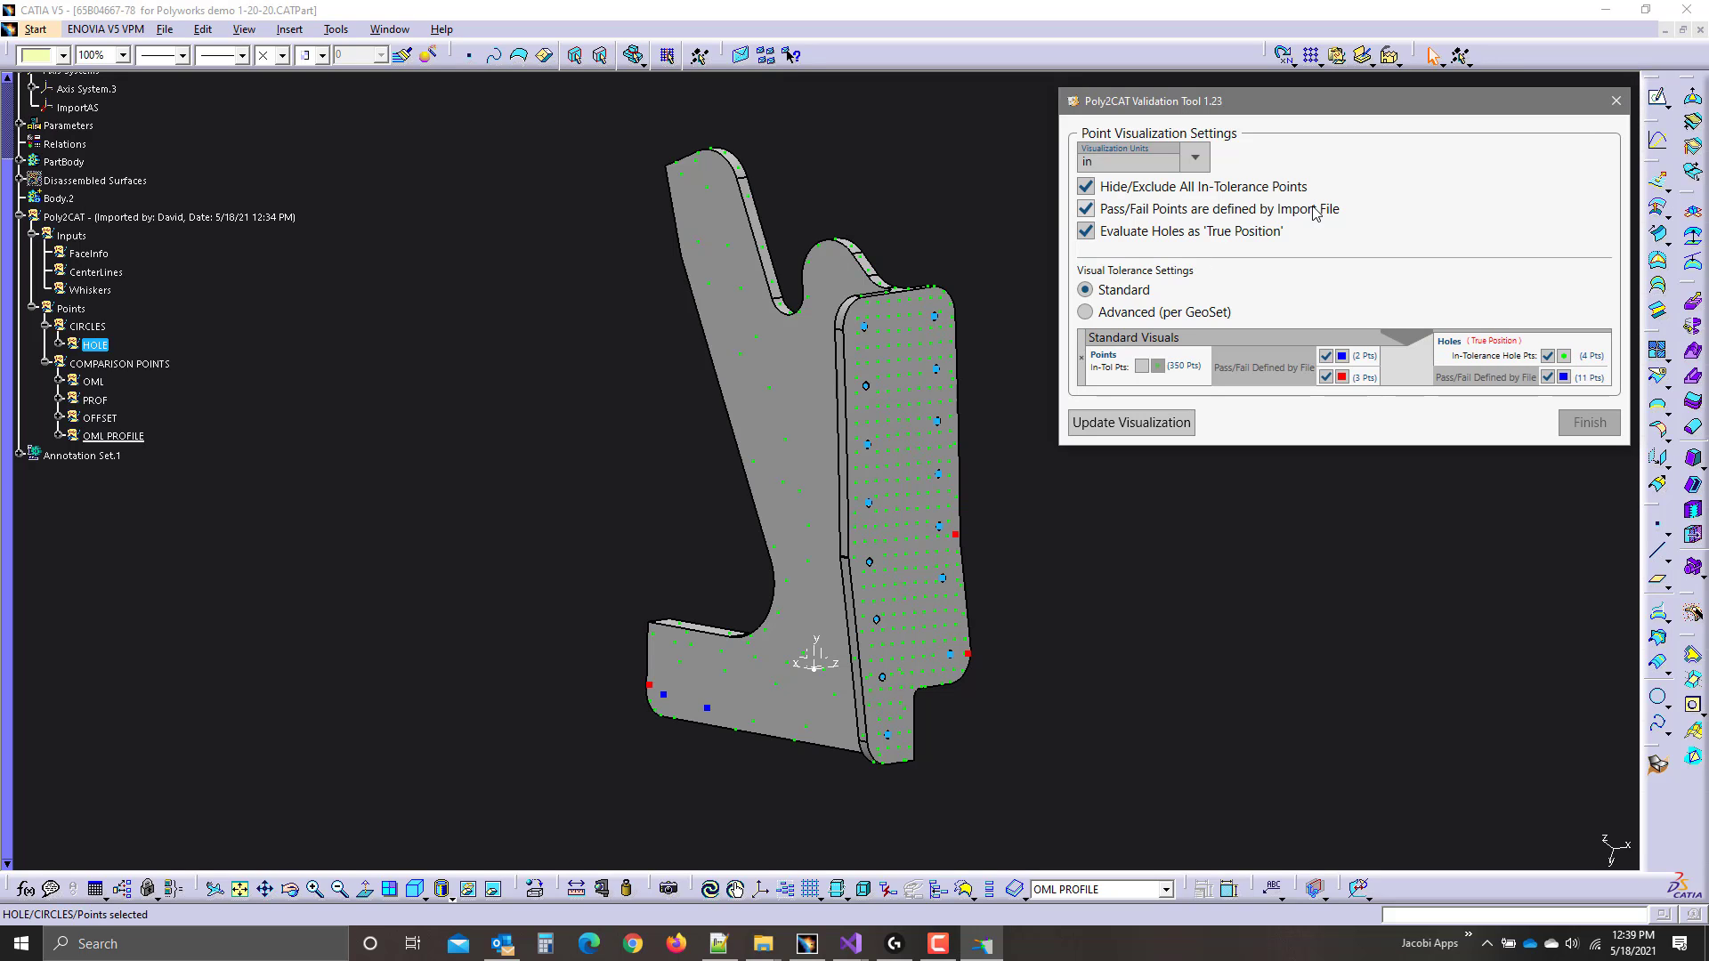
pyautogui.click(1086, 210)
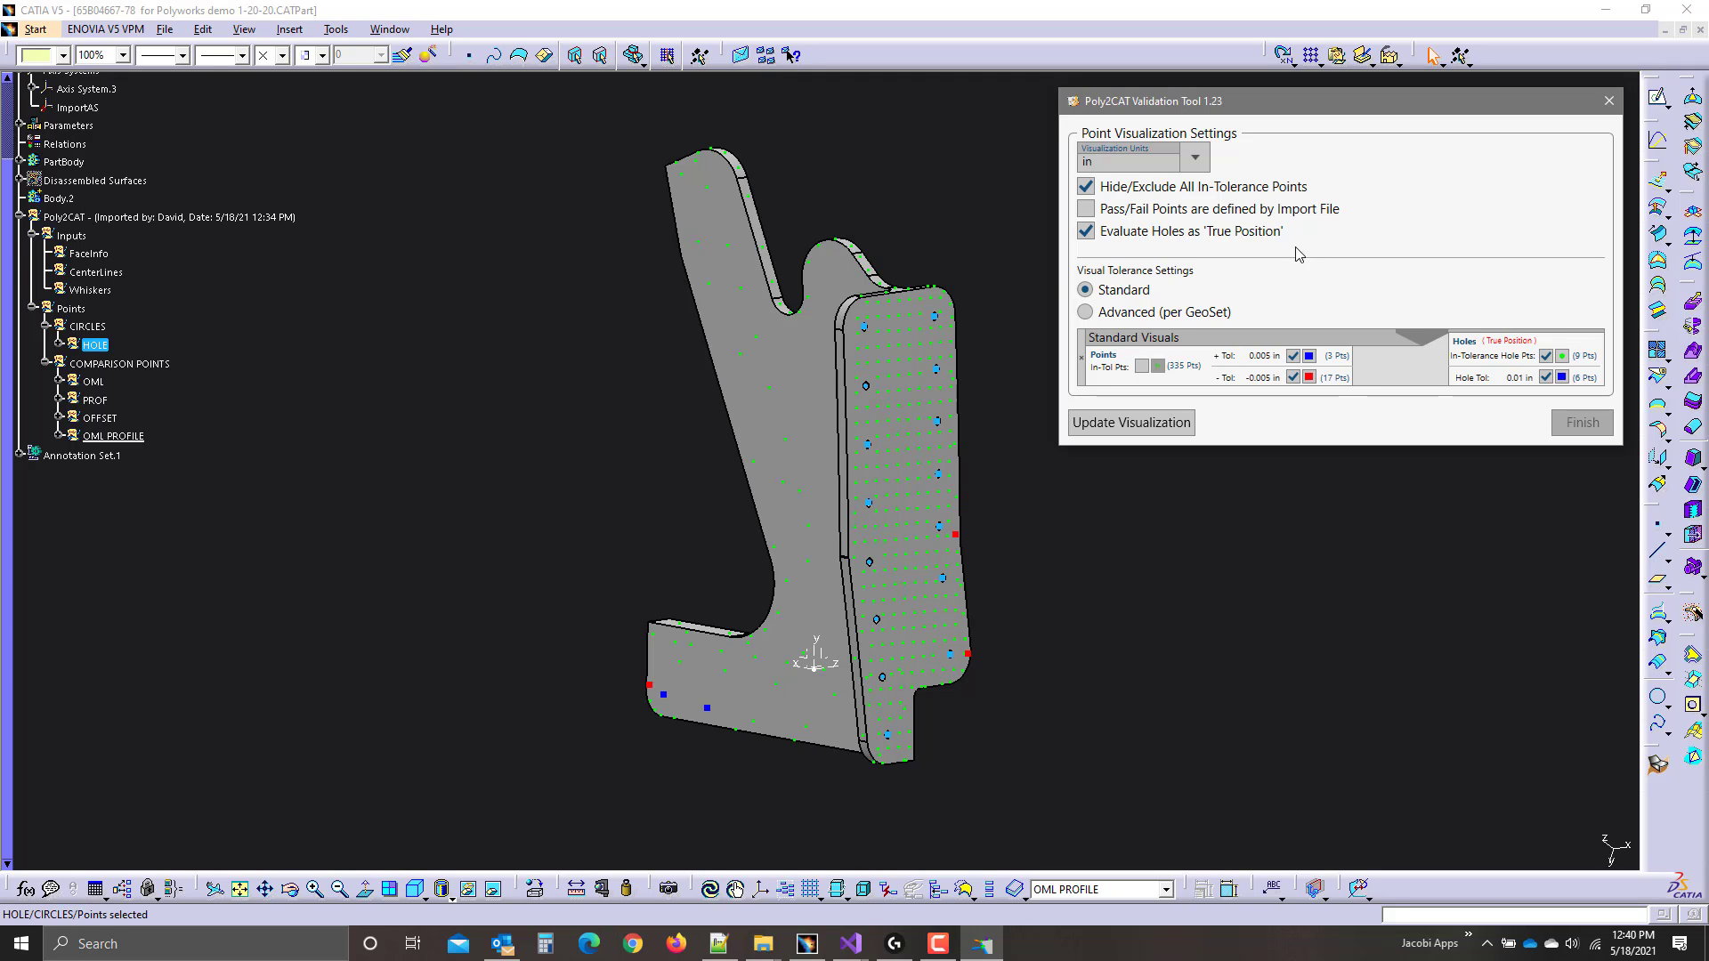
pyautogui.click(1086, 233)
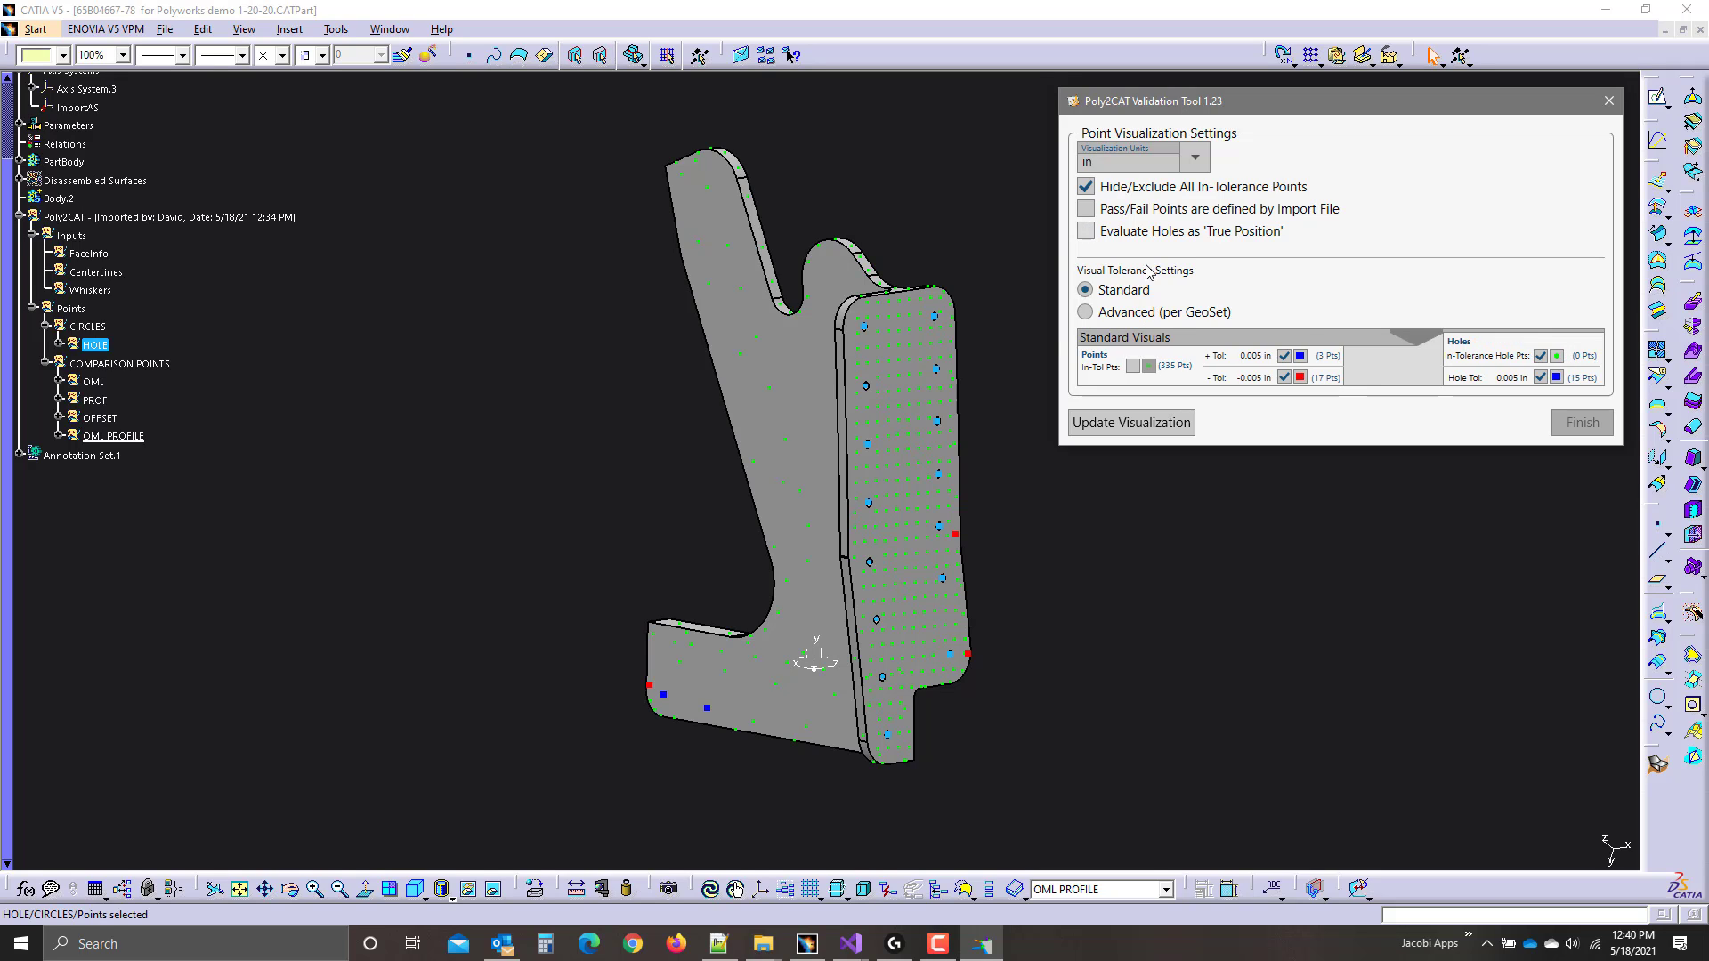
pyautogui.click(1086, 231)
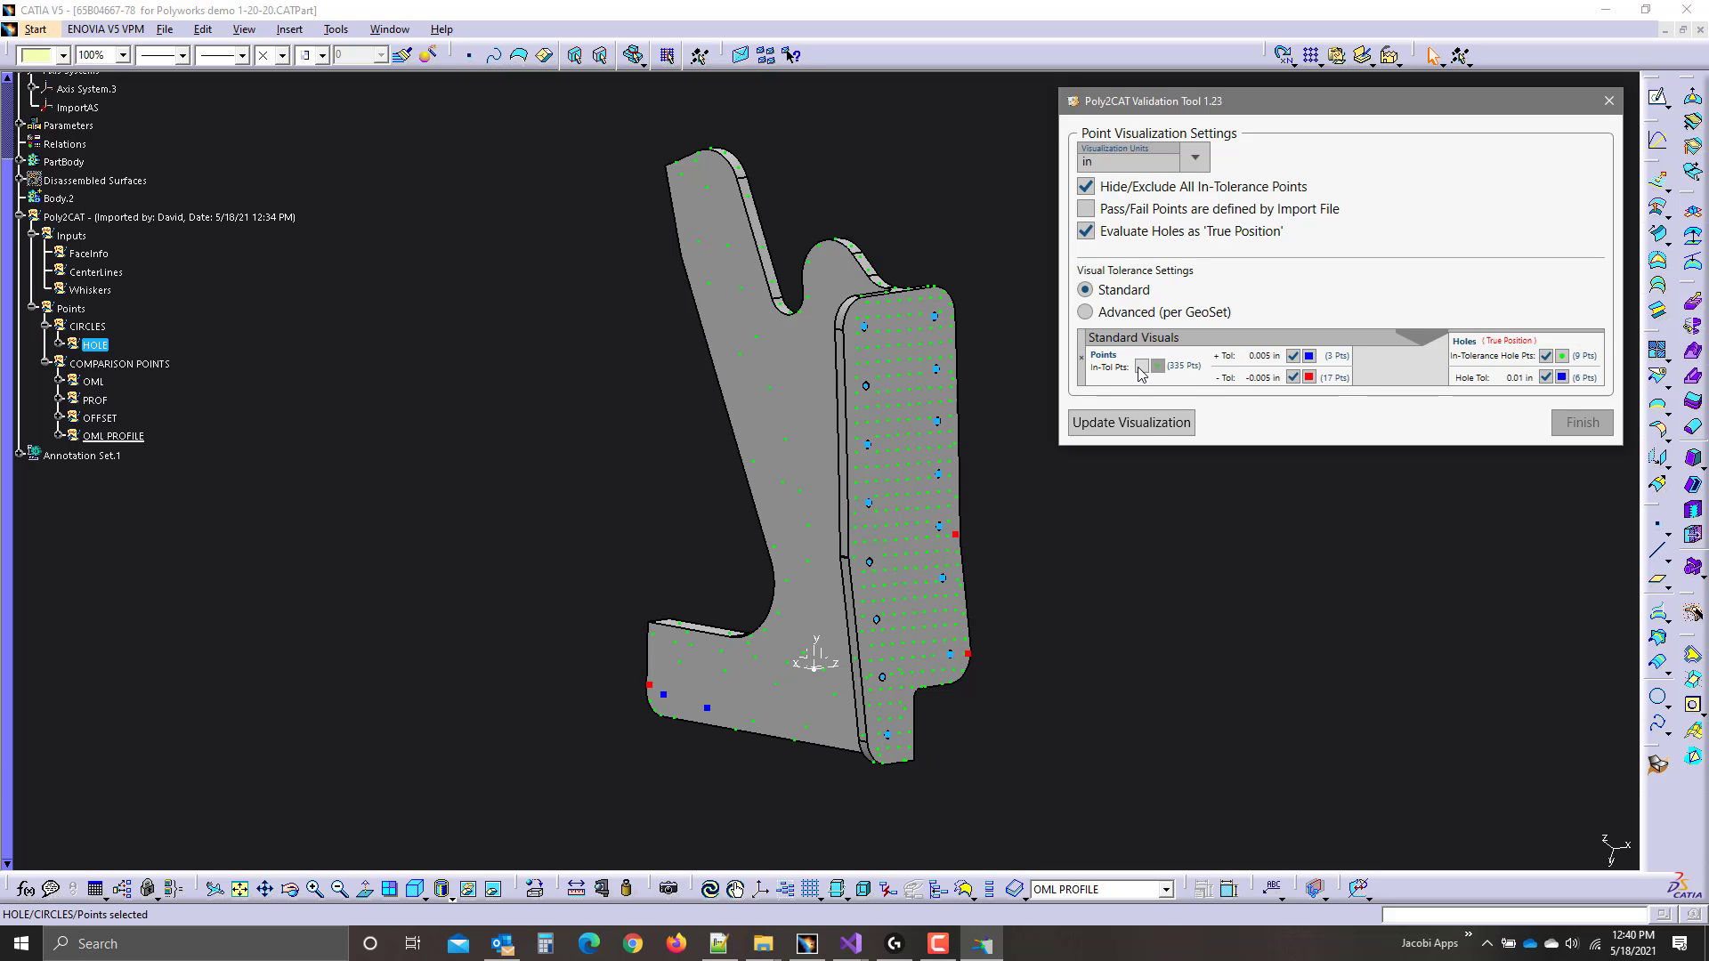
# Apply the Standard visuals with both the in-tolerance points and the in-tolerance hole points shown on the part.
pyautogui.click(1134, 431)
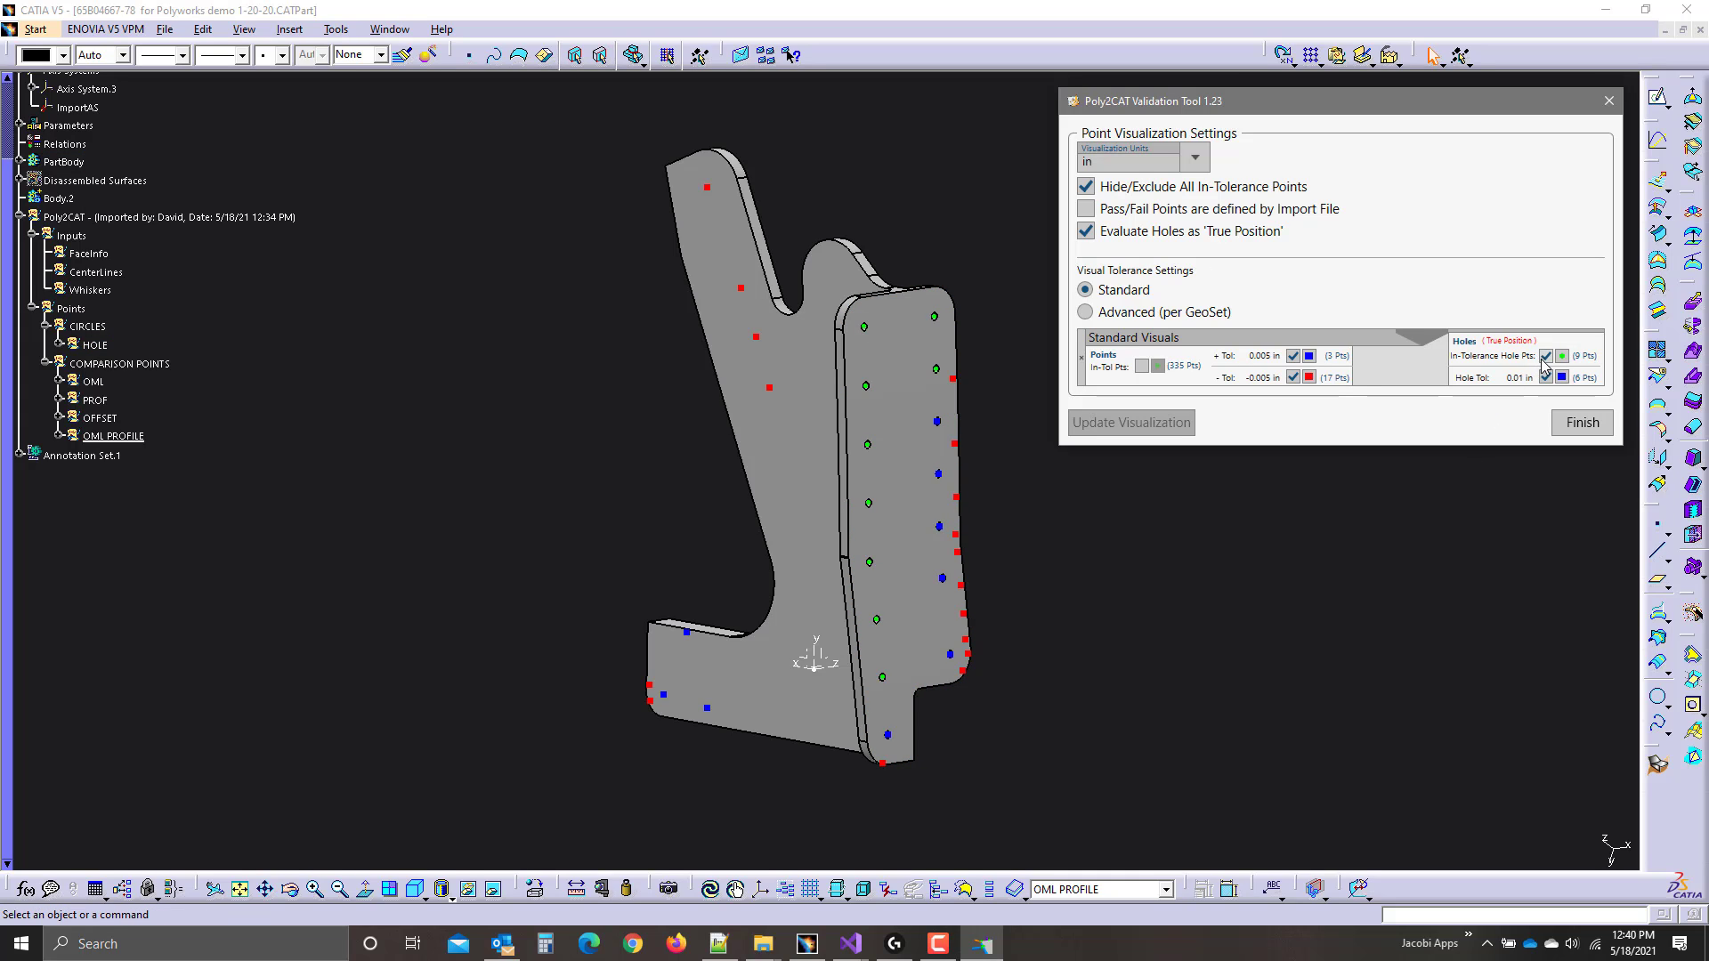
pyautogui.click(1124, 423)
pyautogui.click(1140, 366)
pyautogui.click(1546, 356)
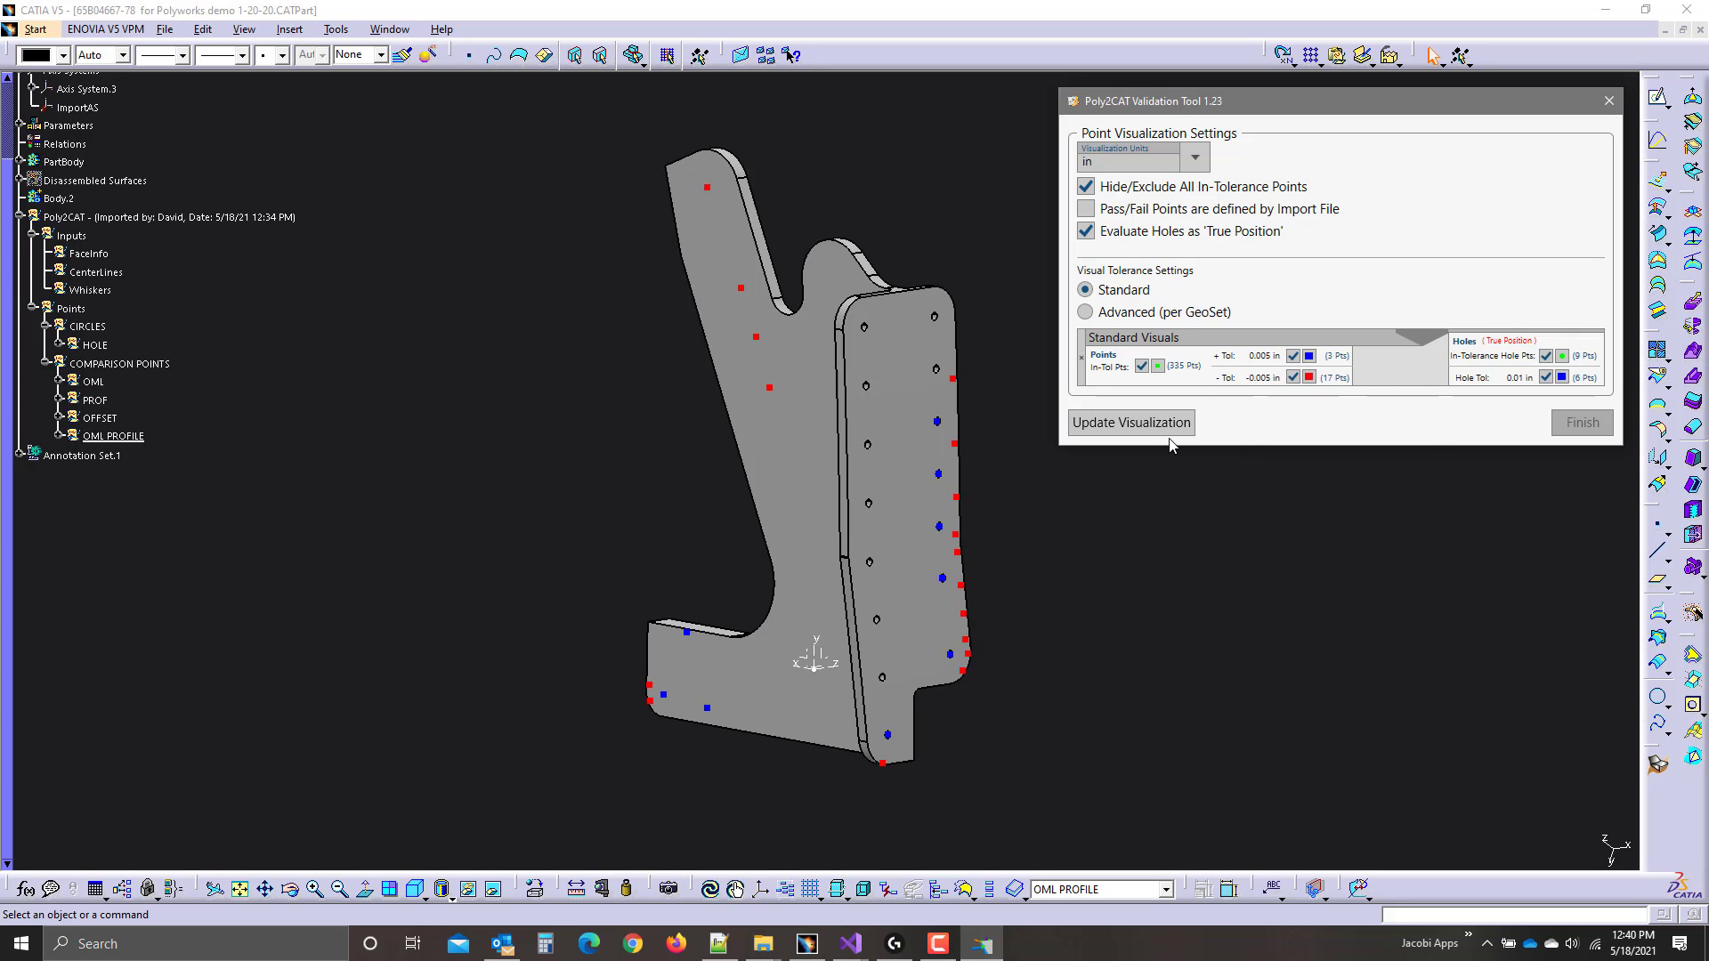
pyautogui.click(1156, 422)
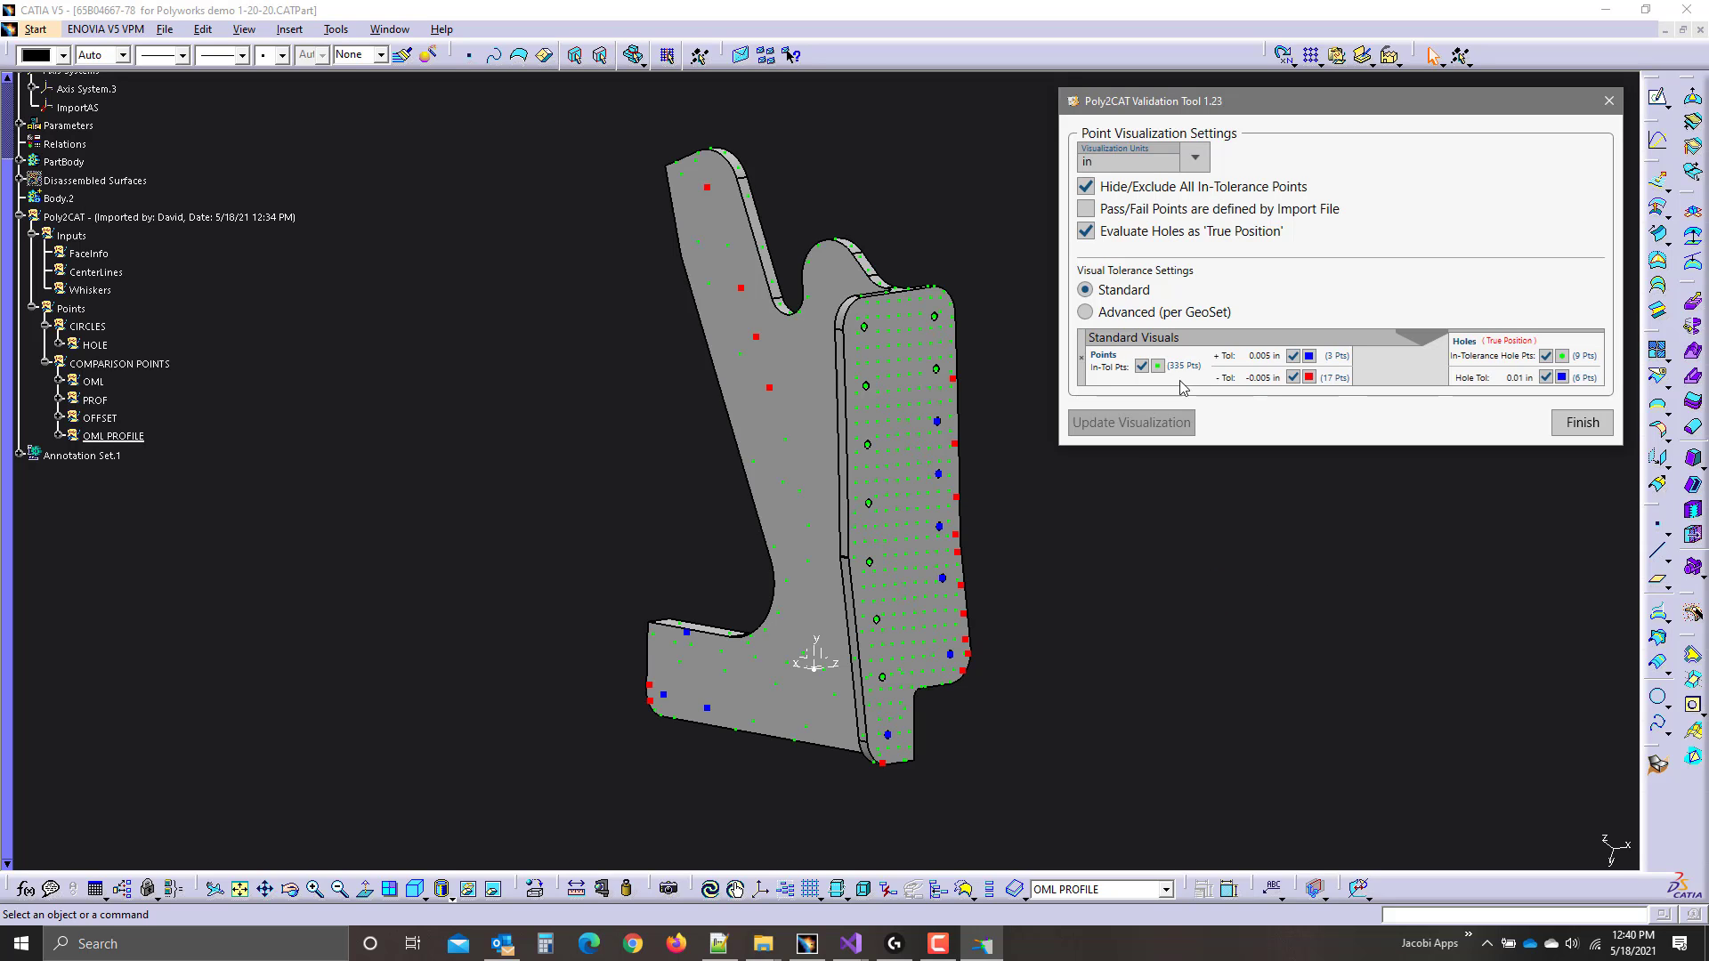
# View the symbol choices for the in-tolerance points without changing them, and finish the visualization settings.
pyautogui.click(1156, 367)
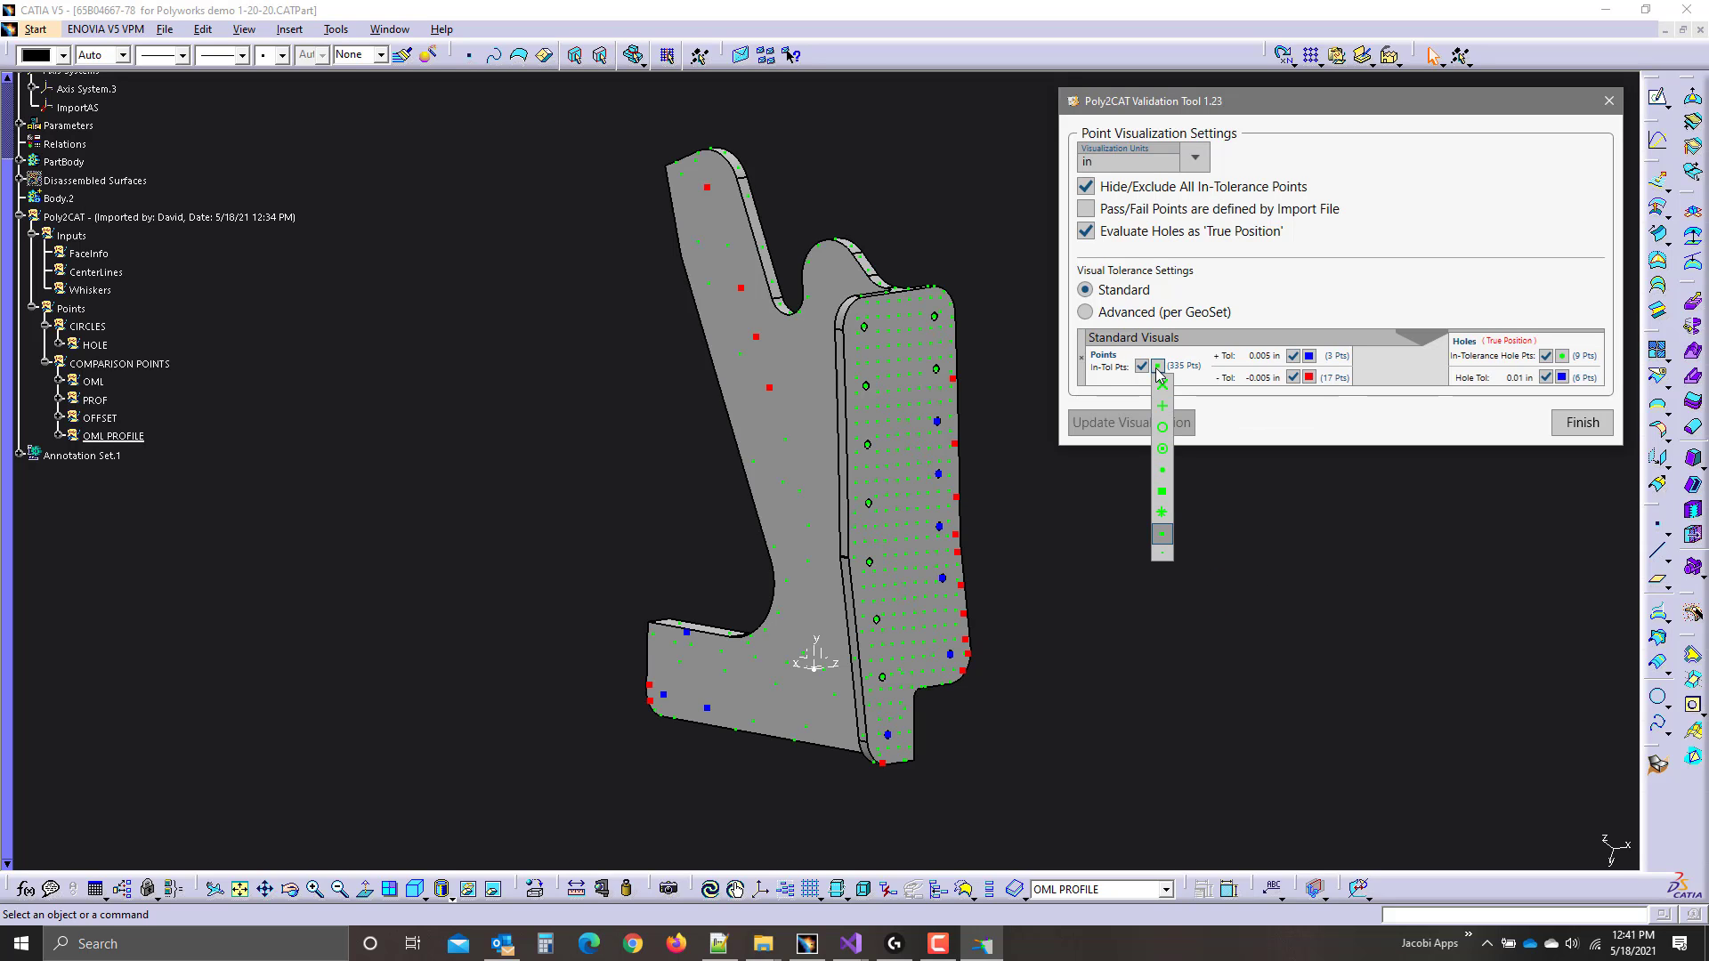
pyautogui.click(1261, 355)
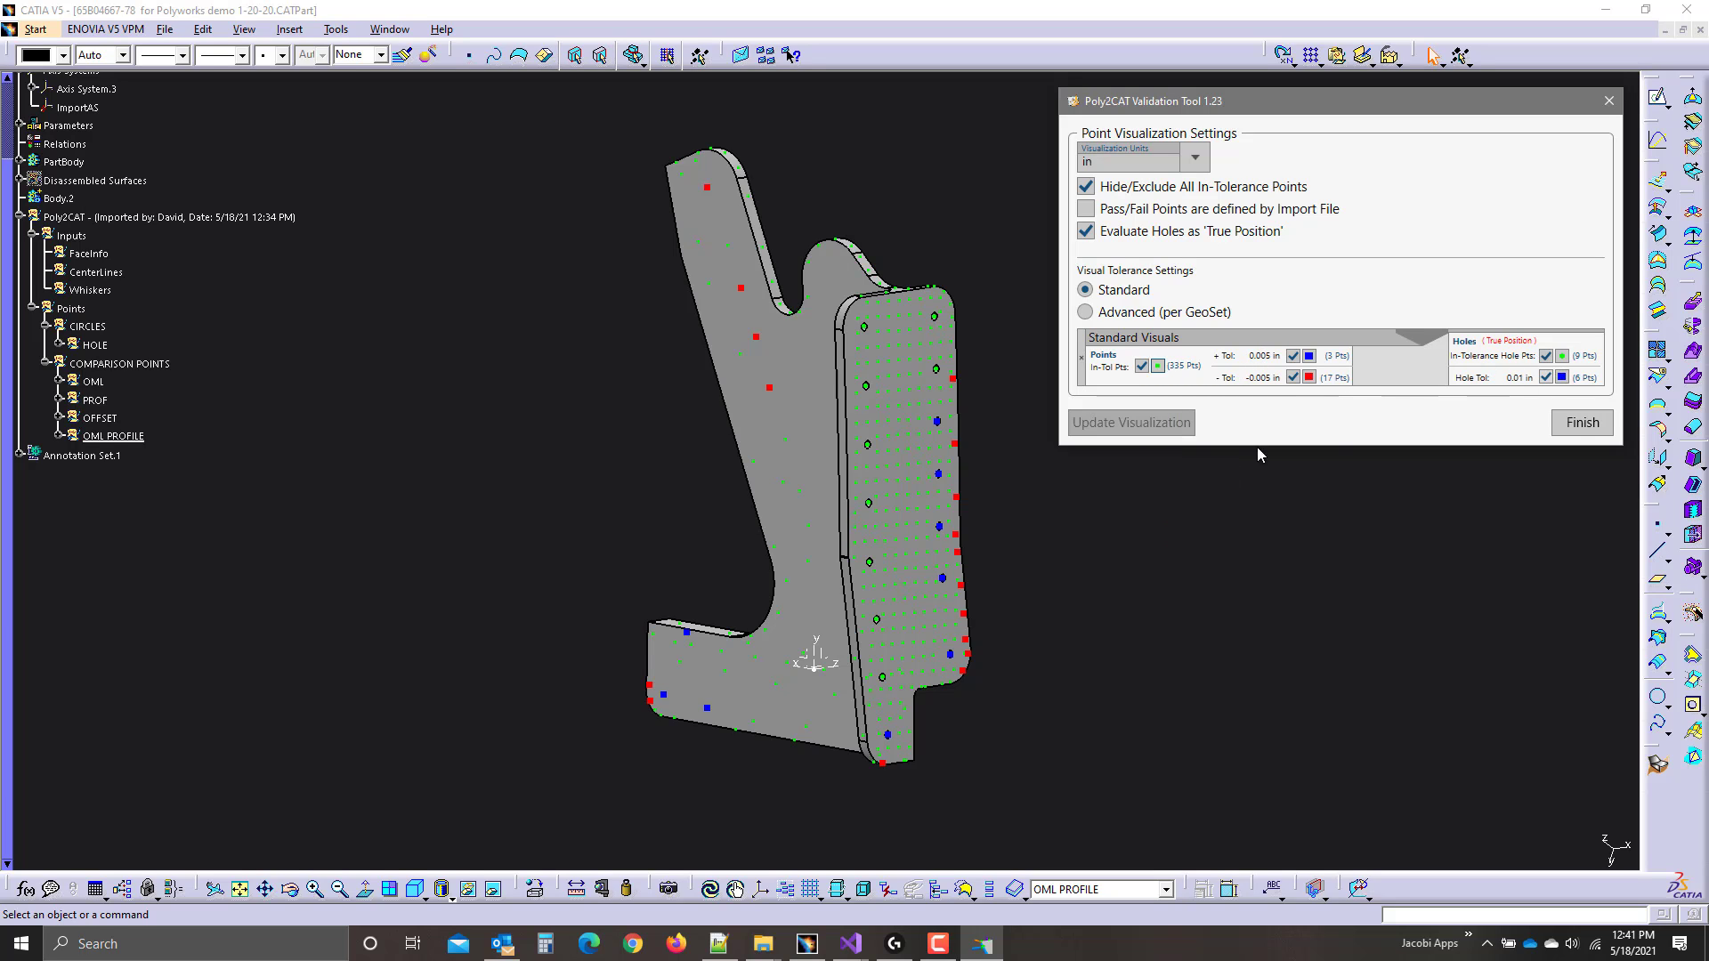
pyautogui.click(1581, 424)
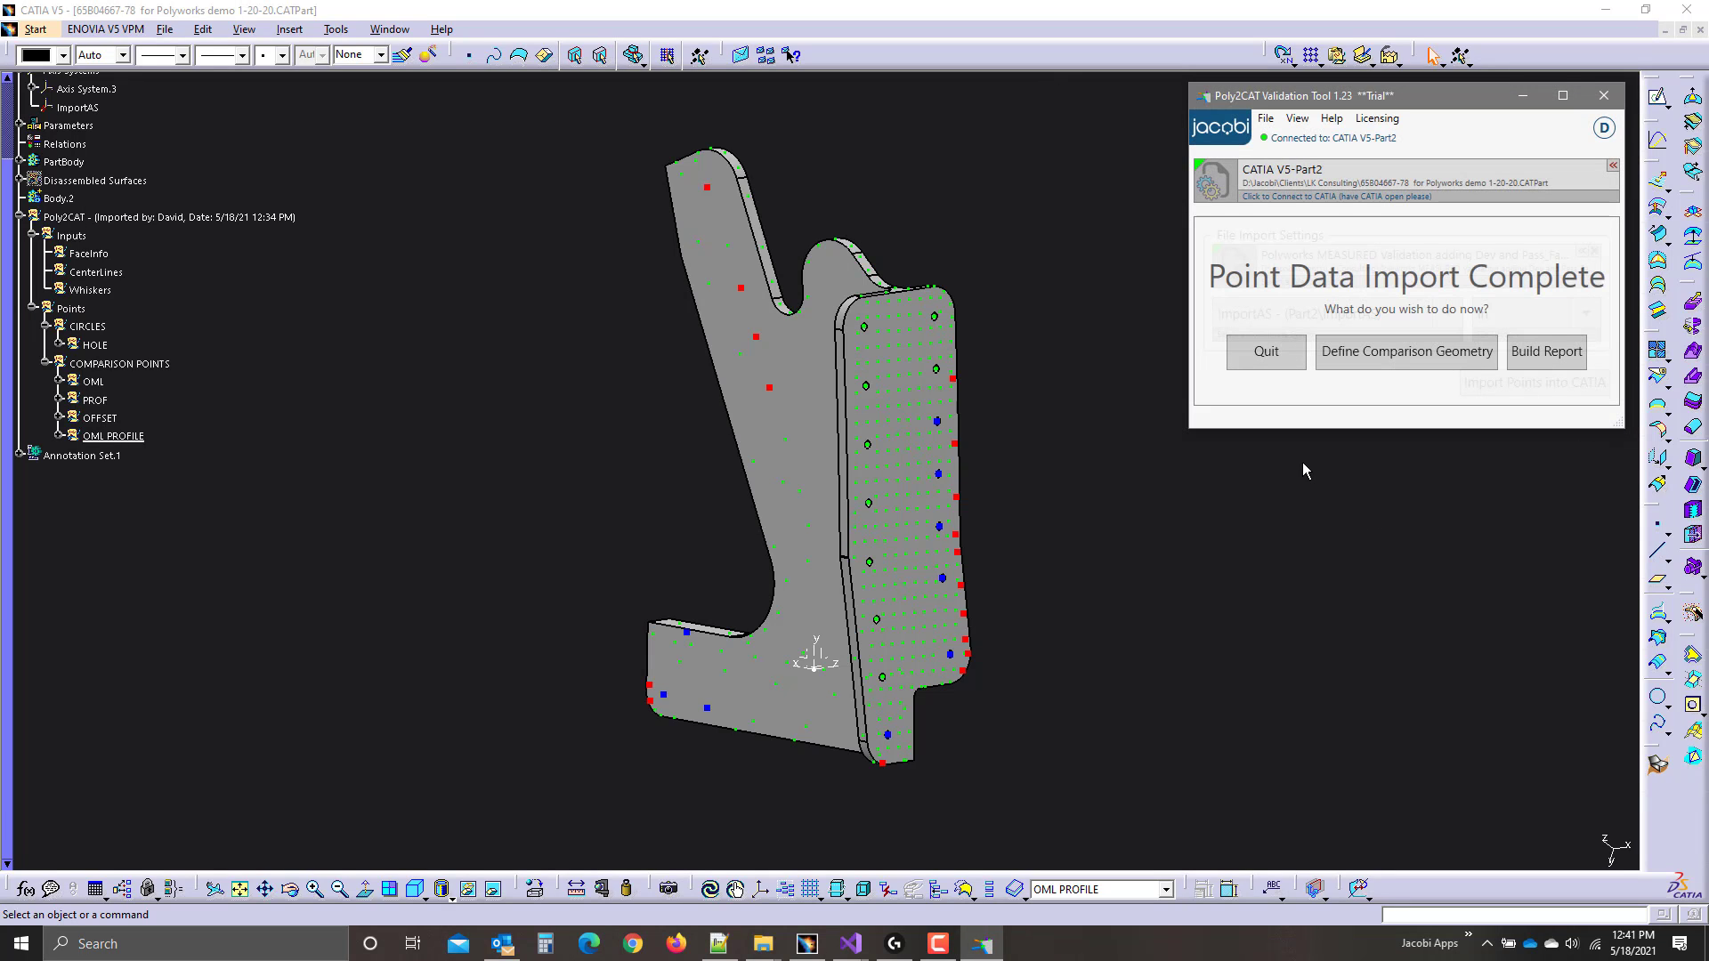
pyautogui.moveTo(1434, 101); pyautogui.dragTo(1375, 144)
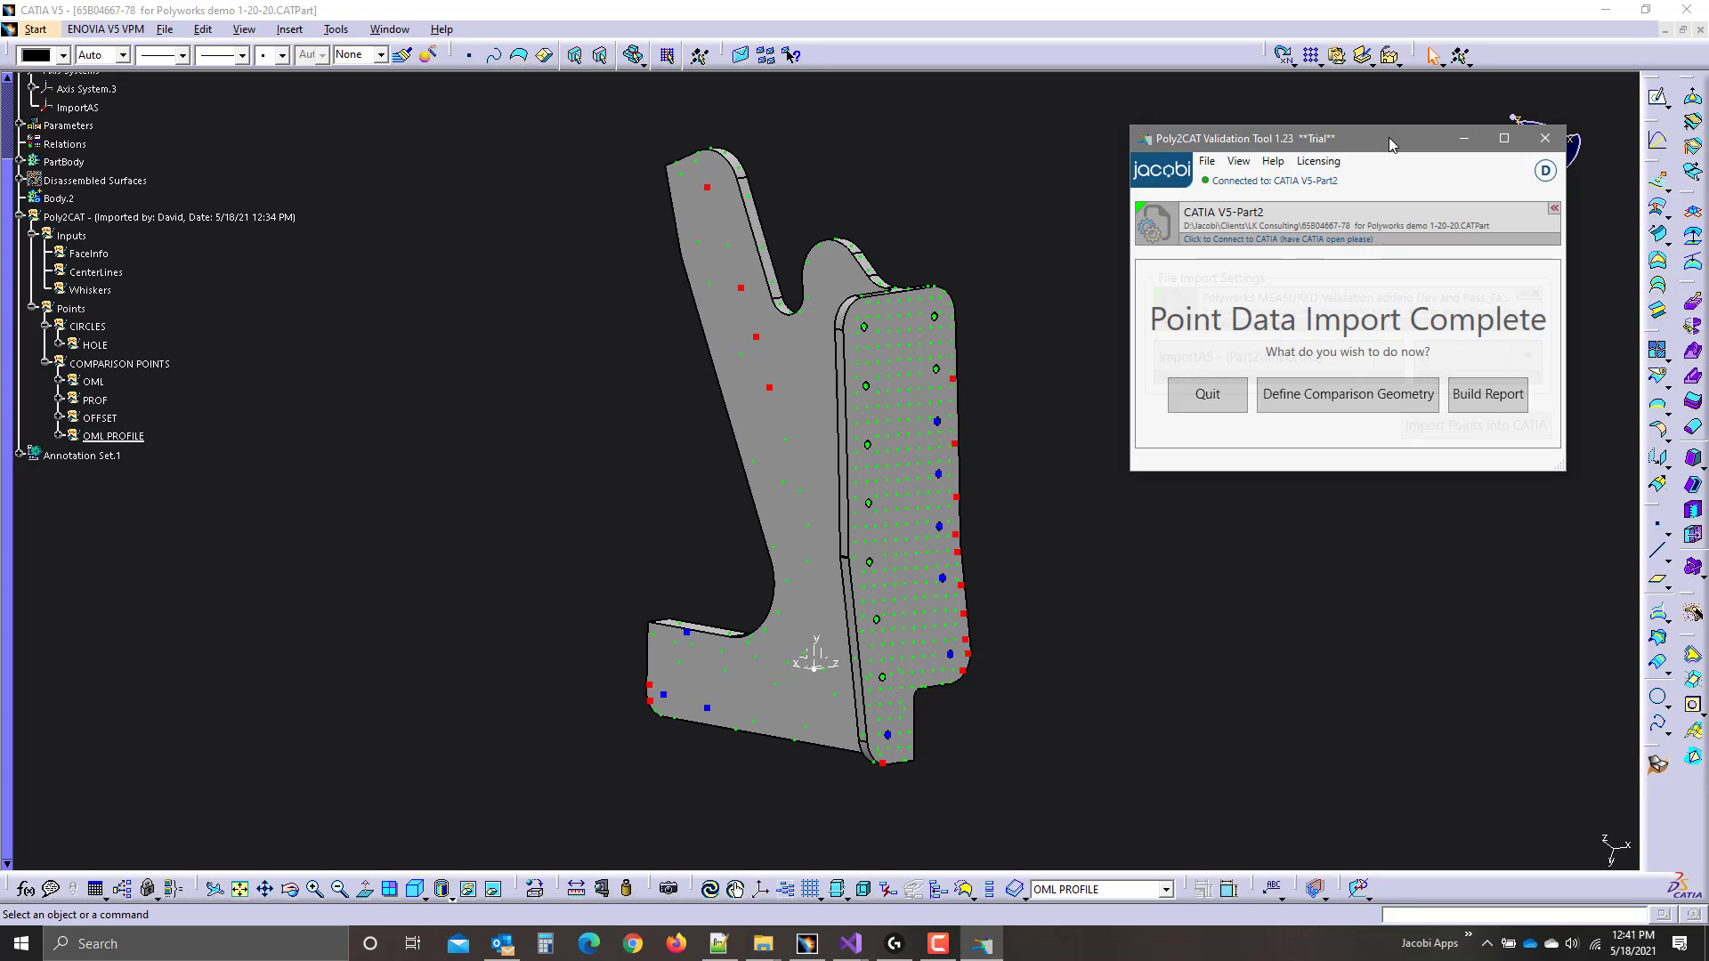
pyautogui.moveTo(1390, 138); pyautogui.dragTo(1426, 123)
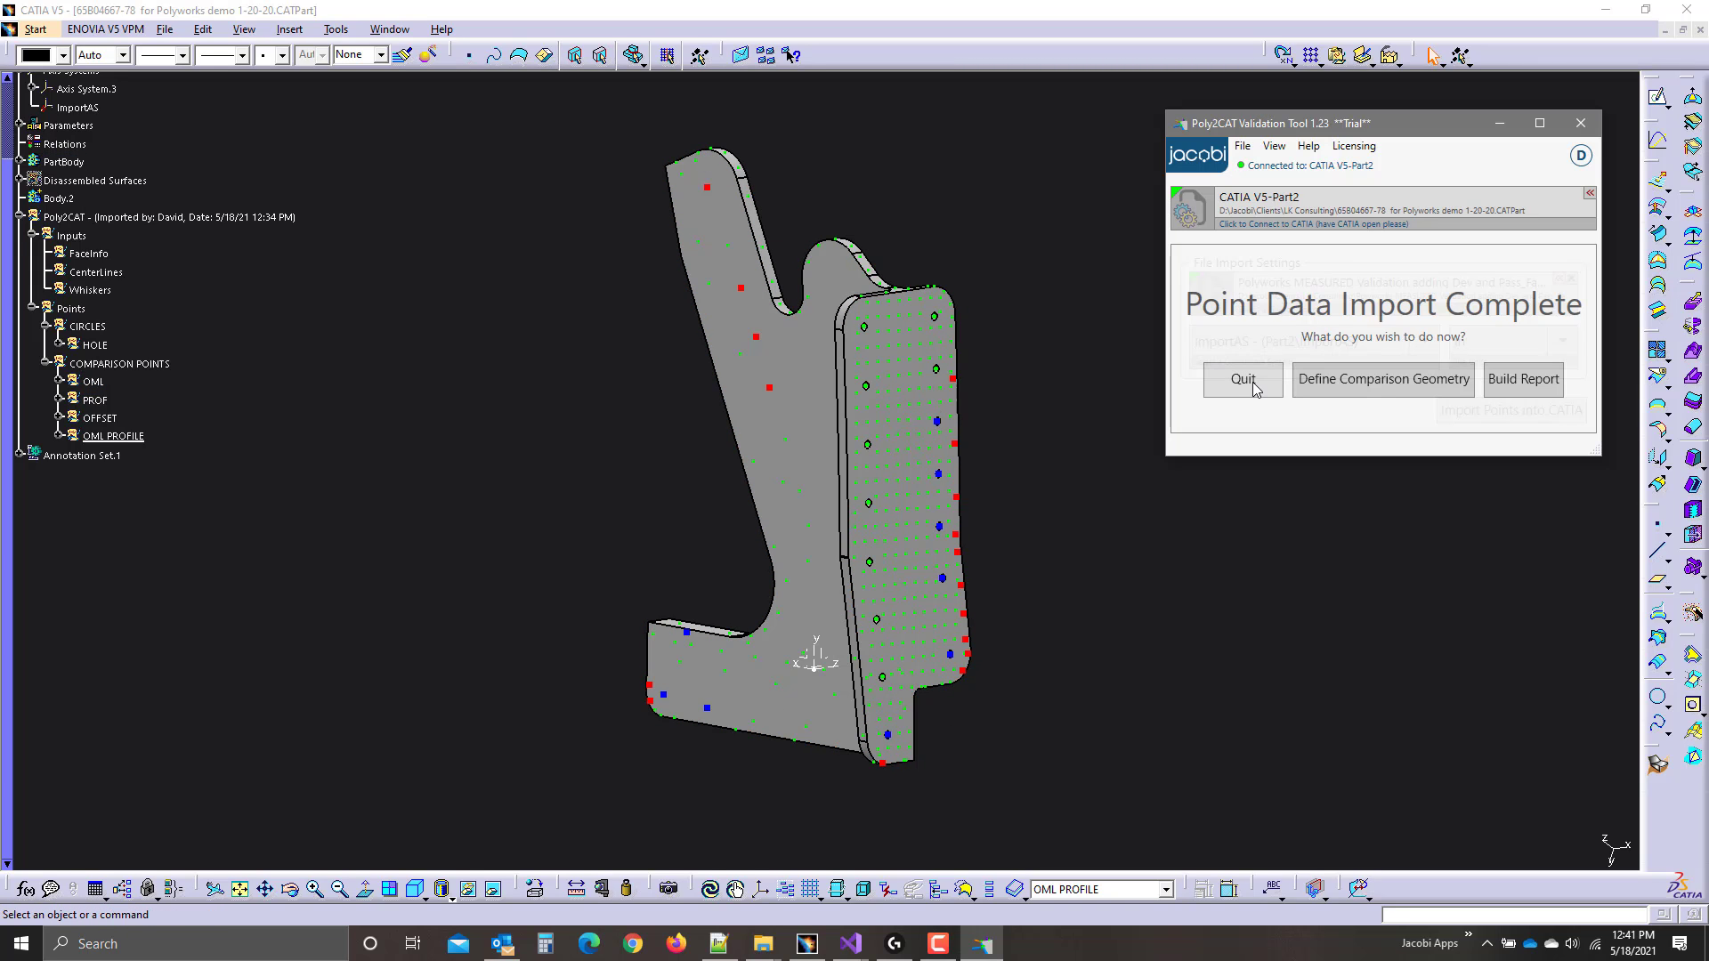
# Reset the Poly2CAT tool to a new session and delete the imported Poly2CAT geometrical set from the part.
pyautogui.rightClick(243, 217)
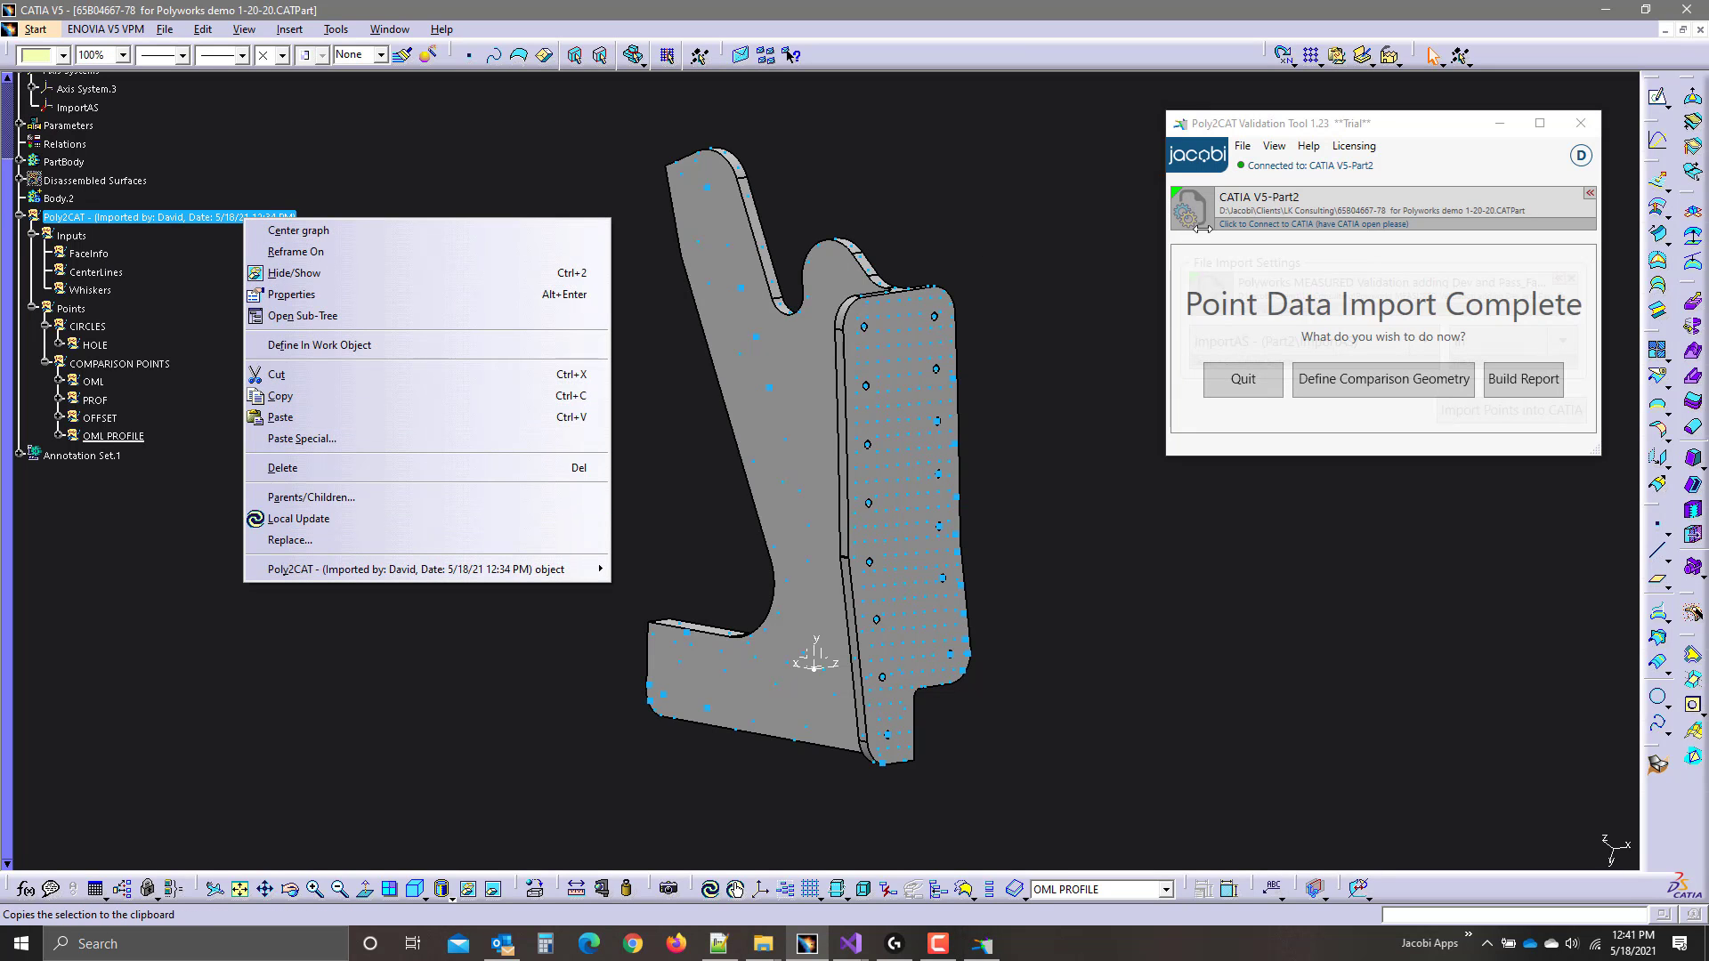
pyautogui.click(1241, 145)
pyautogui.click(1287, 194)
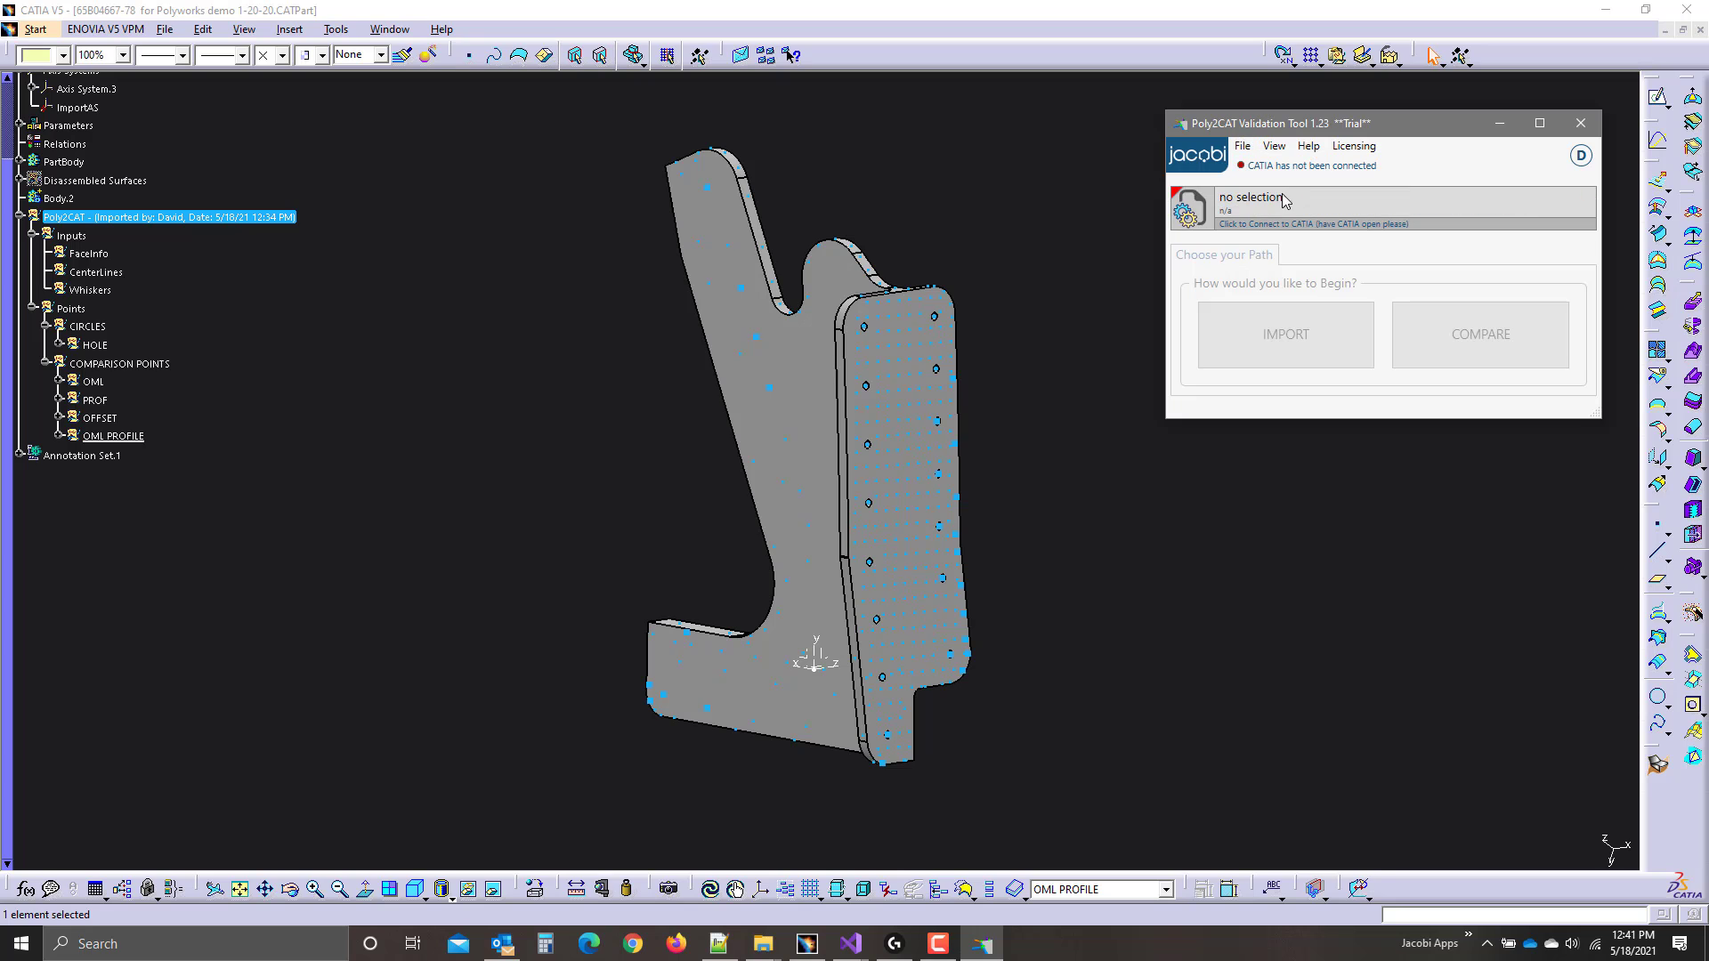
pyautogui.rightClick(91, 220)
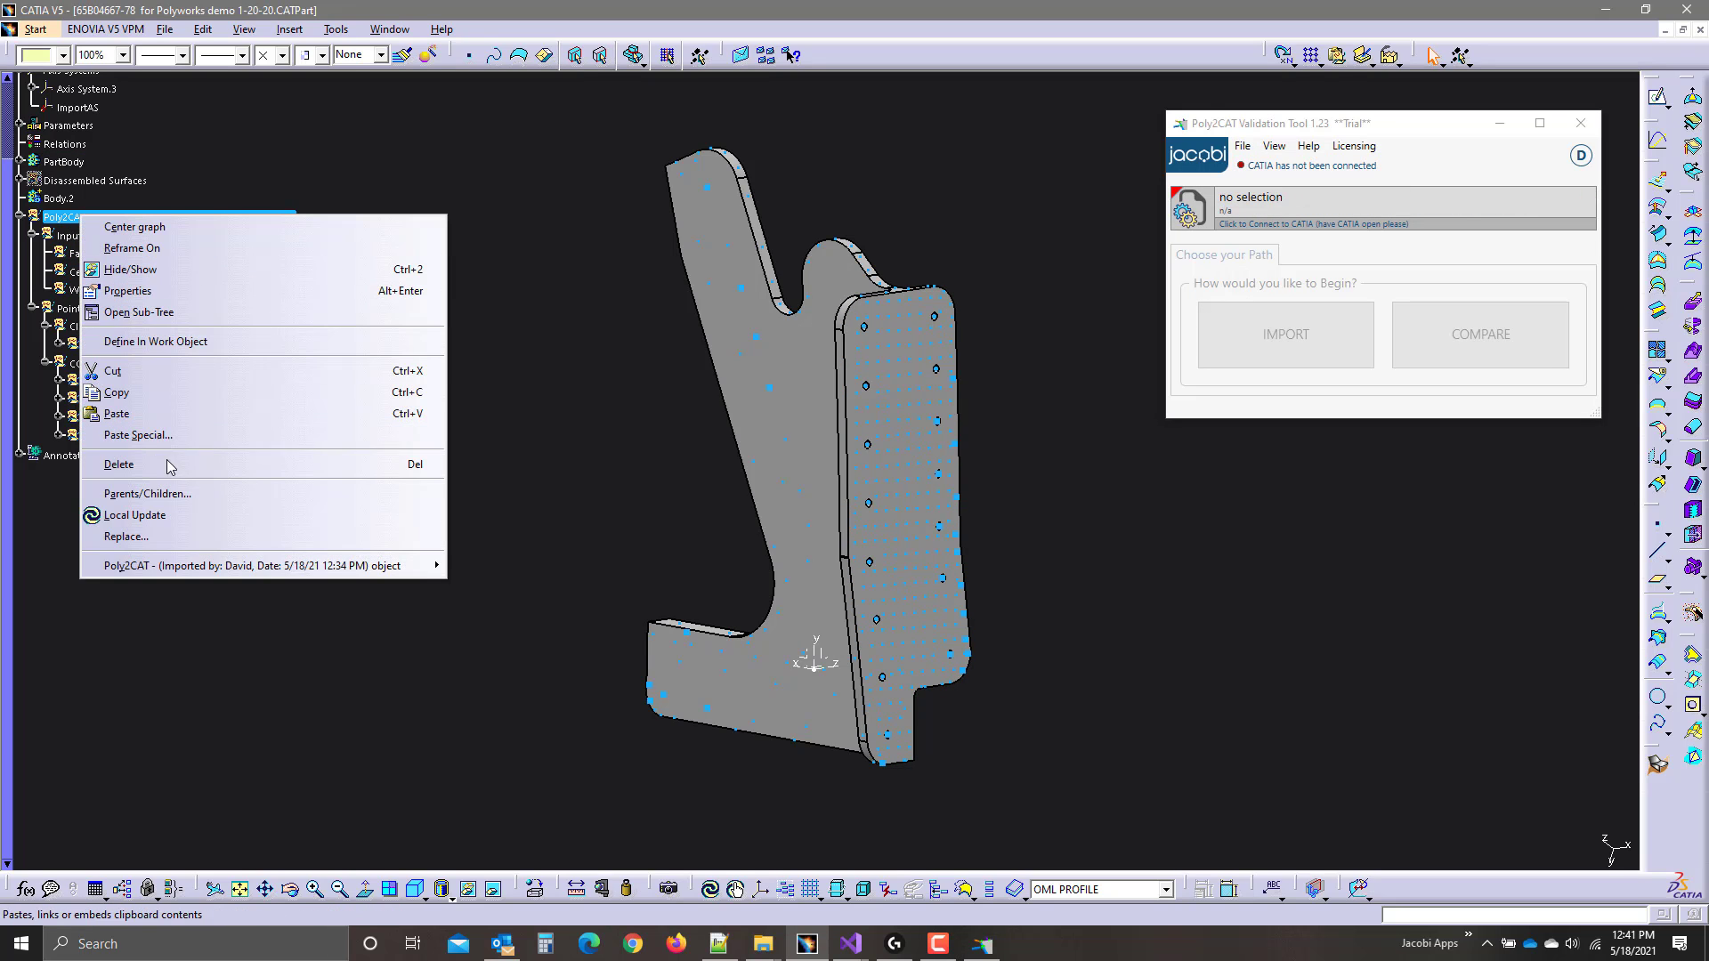
pyautogui.click(167, 459)
# Connect the tool to CATIA, start an import, and open the file Verisurf to Cat Sample report Analysis 5-4-21.xls.
pyautogui.click(1194, 207)
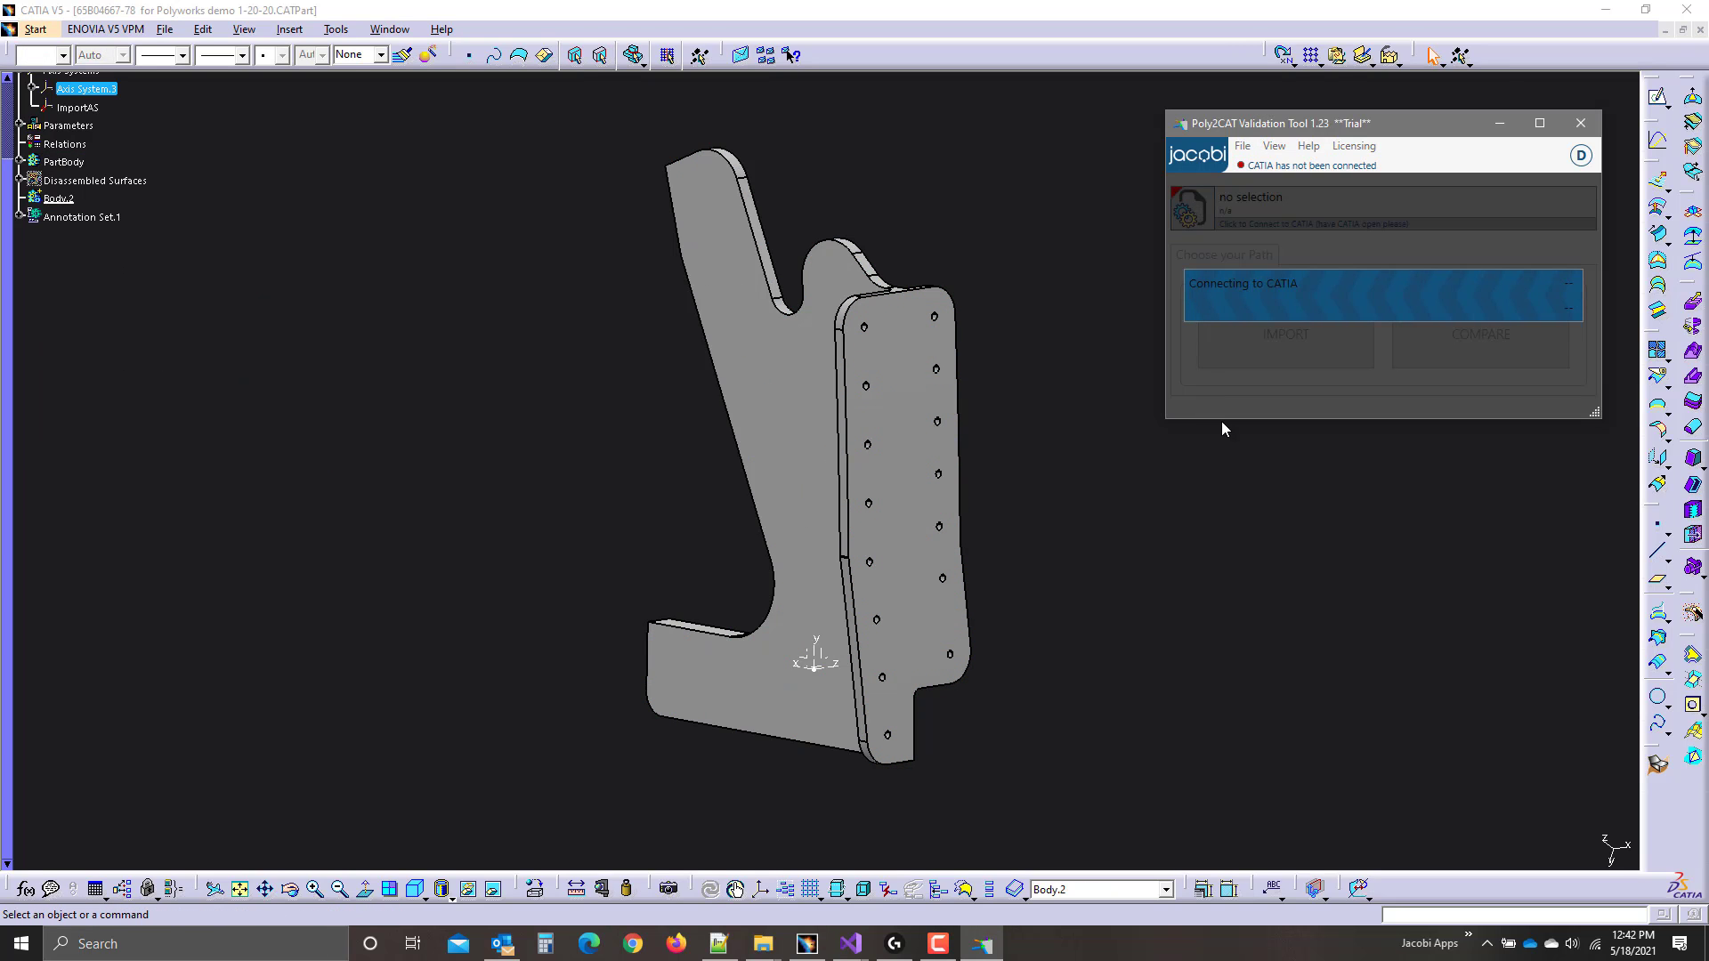
pyautogui.click(1268, 326)
pyautogui.click(1209, 310)
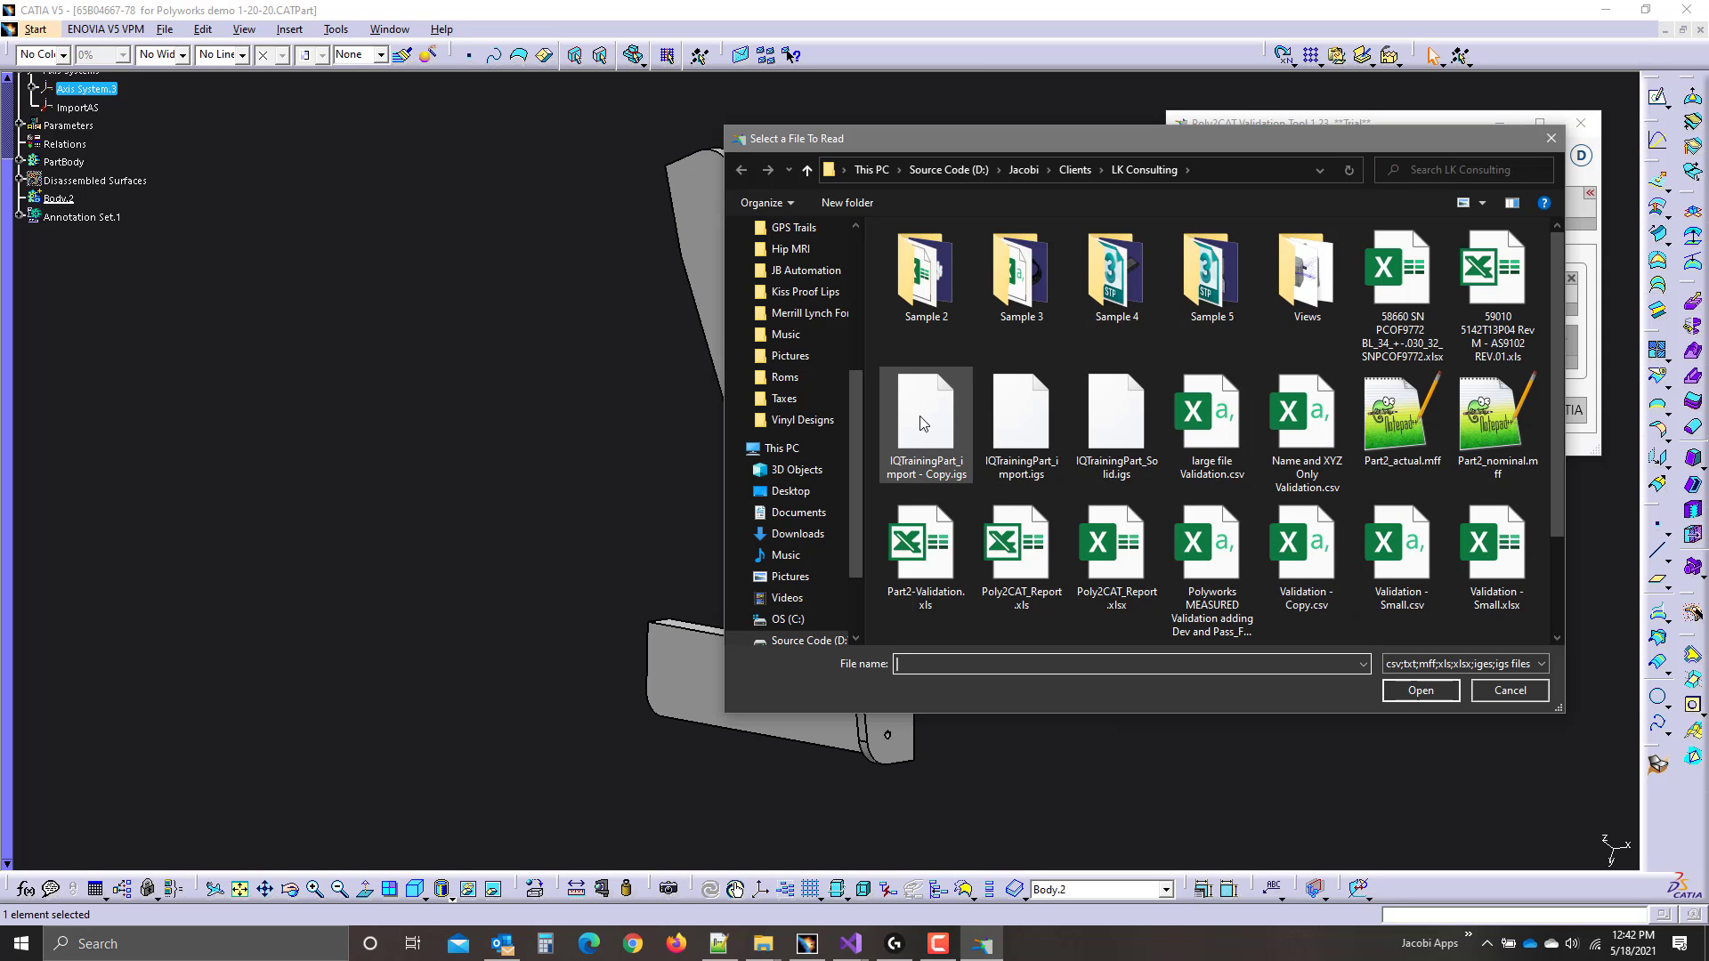
pyautogui.scroll(-2, 1116, 418)
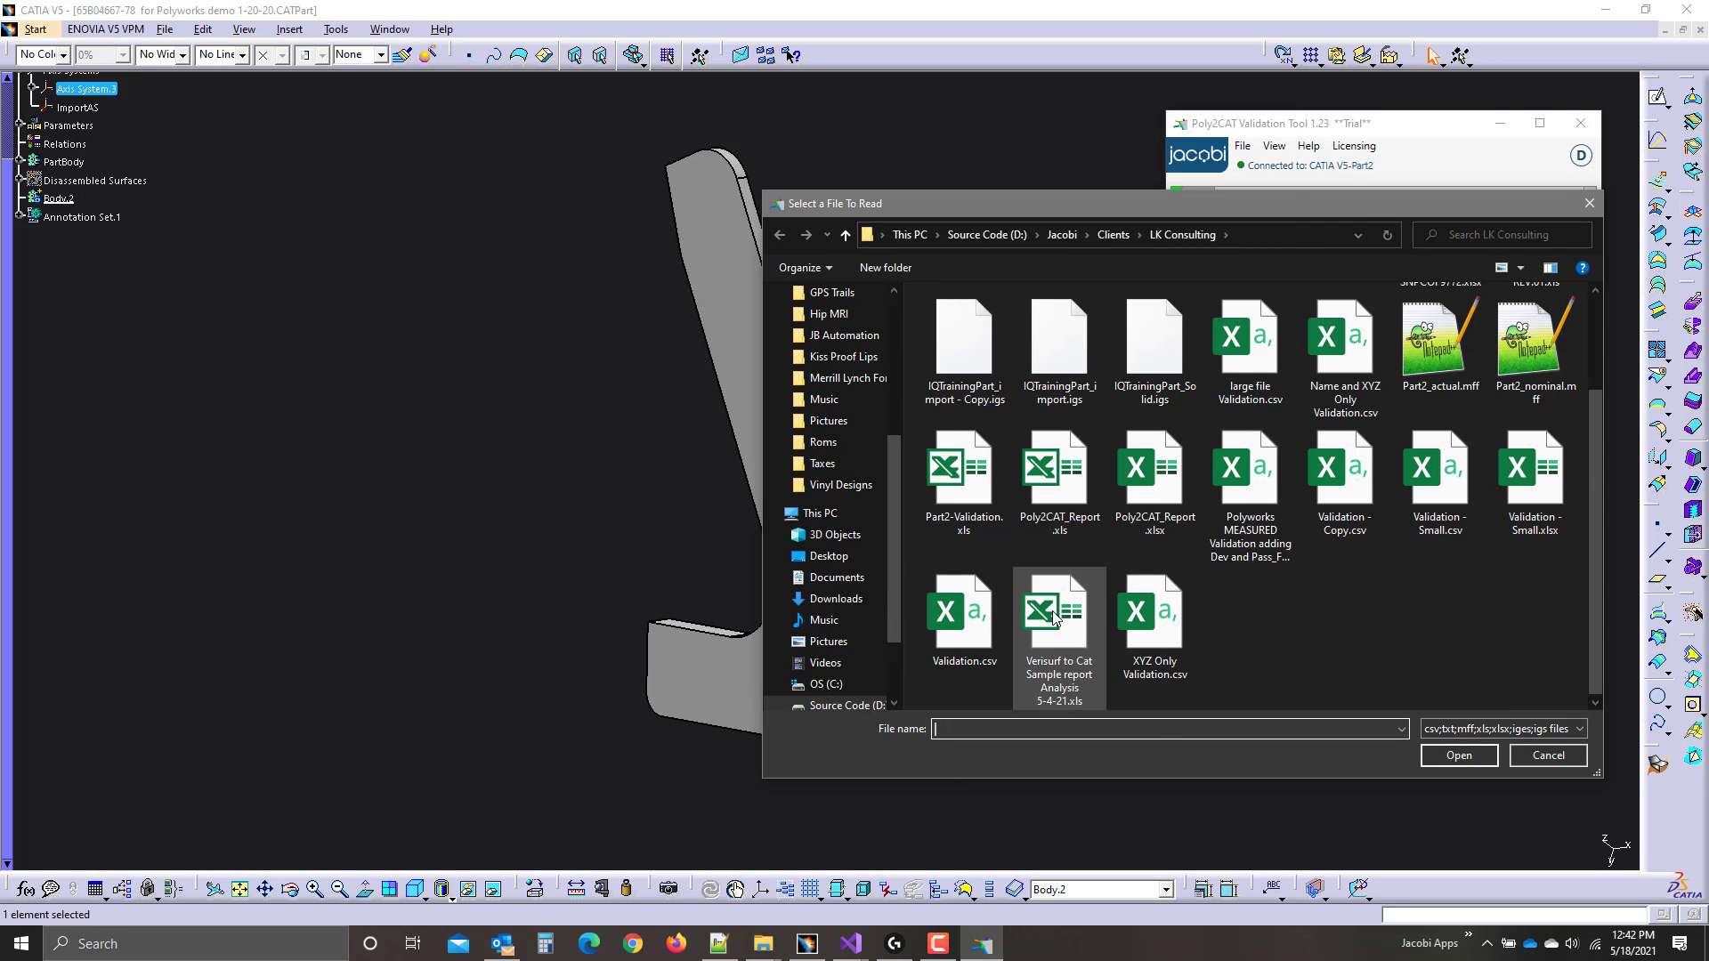
pyautogui.click(1054, 617)
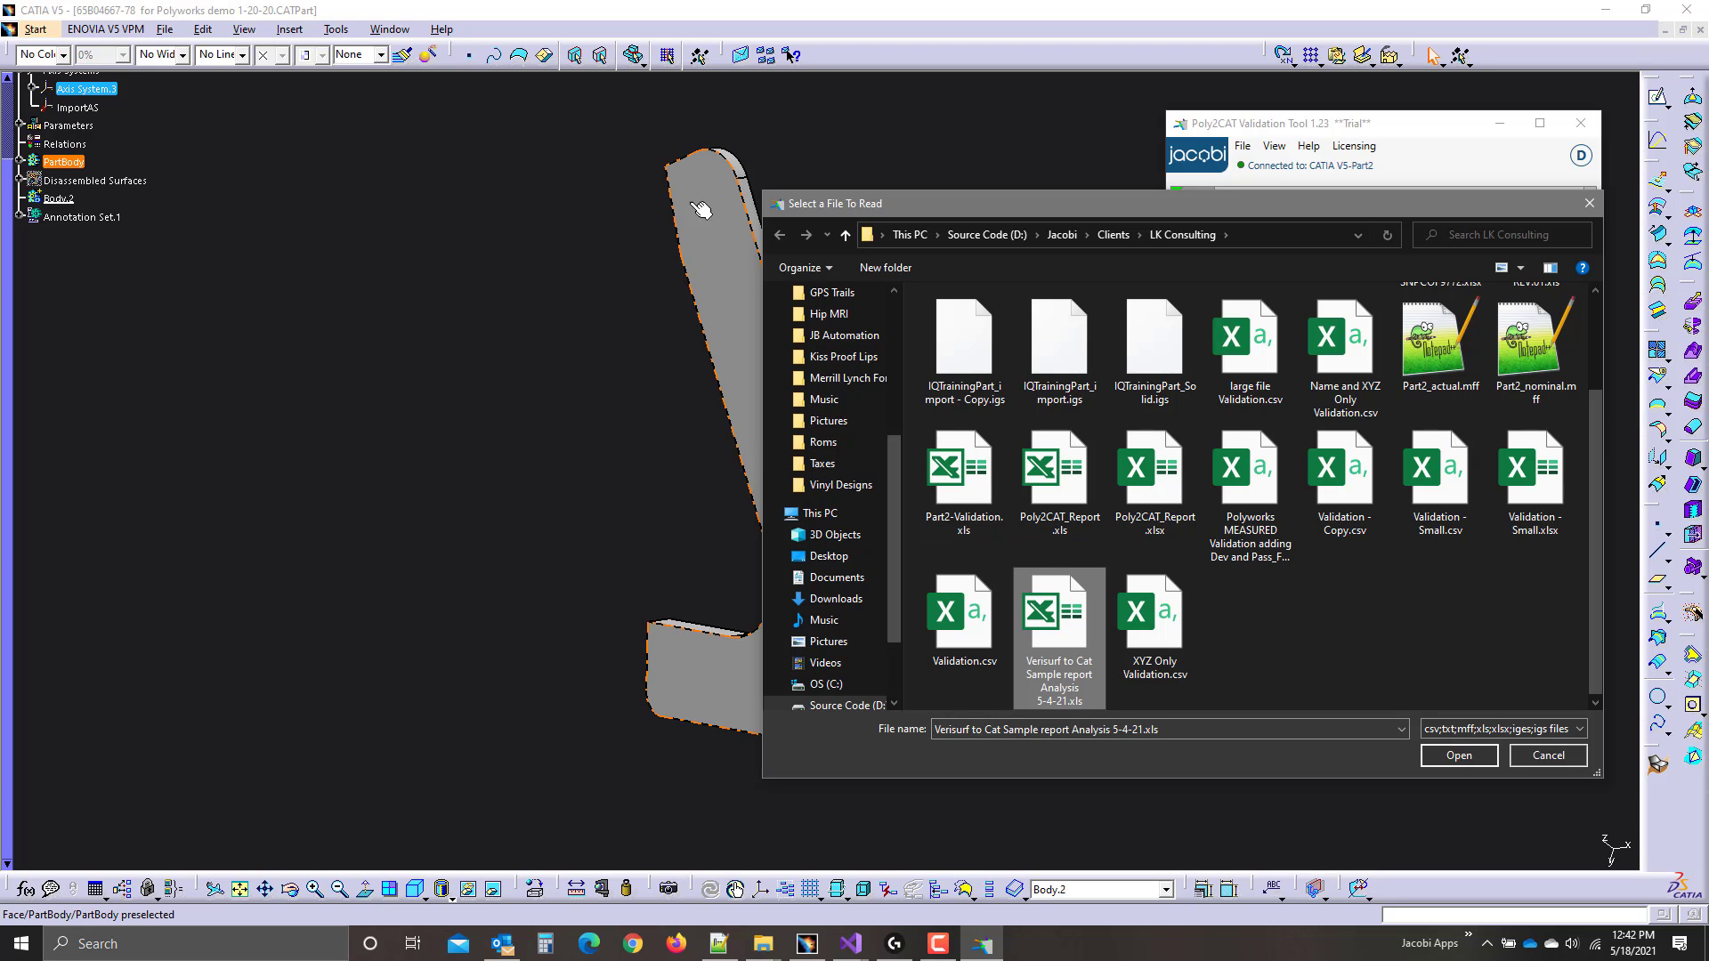
pyautogui.moveTo(709, 367); pyautogui.dragTo(407, 353, button='middle')
pyautogui.moveTo(527, 494); pyautogui.dragTo(719, 464, button='middle')
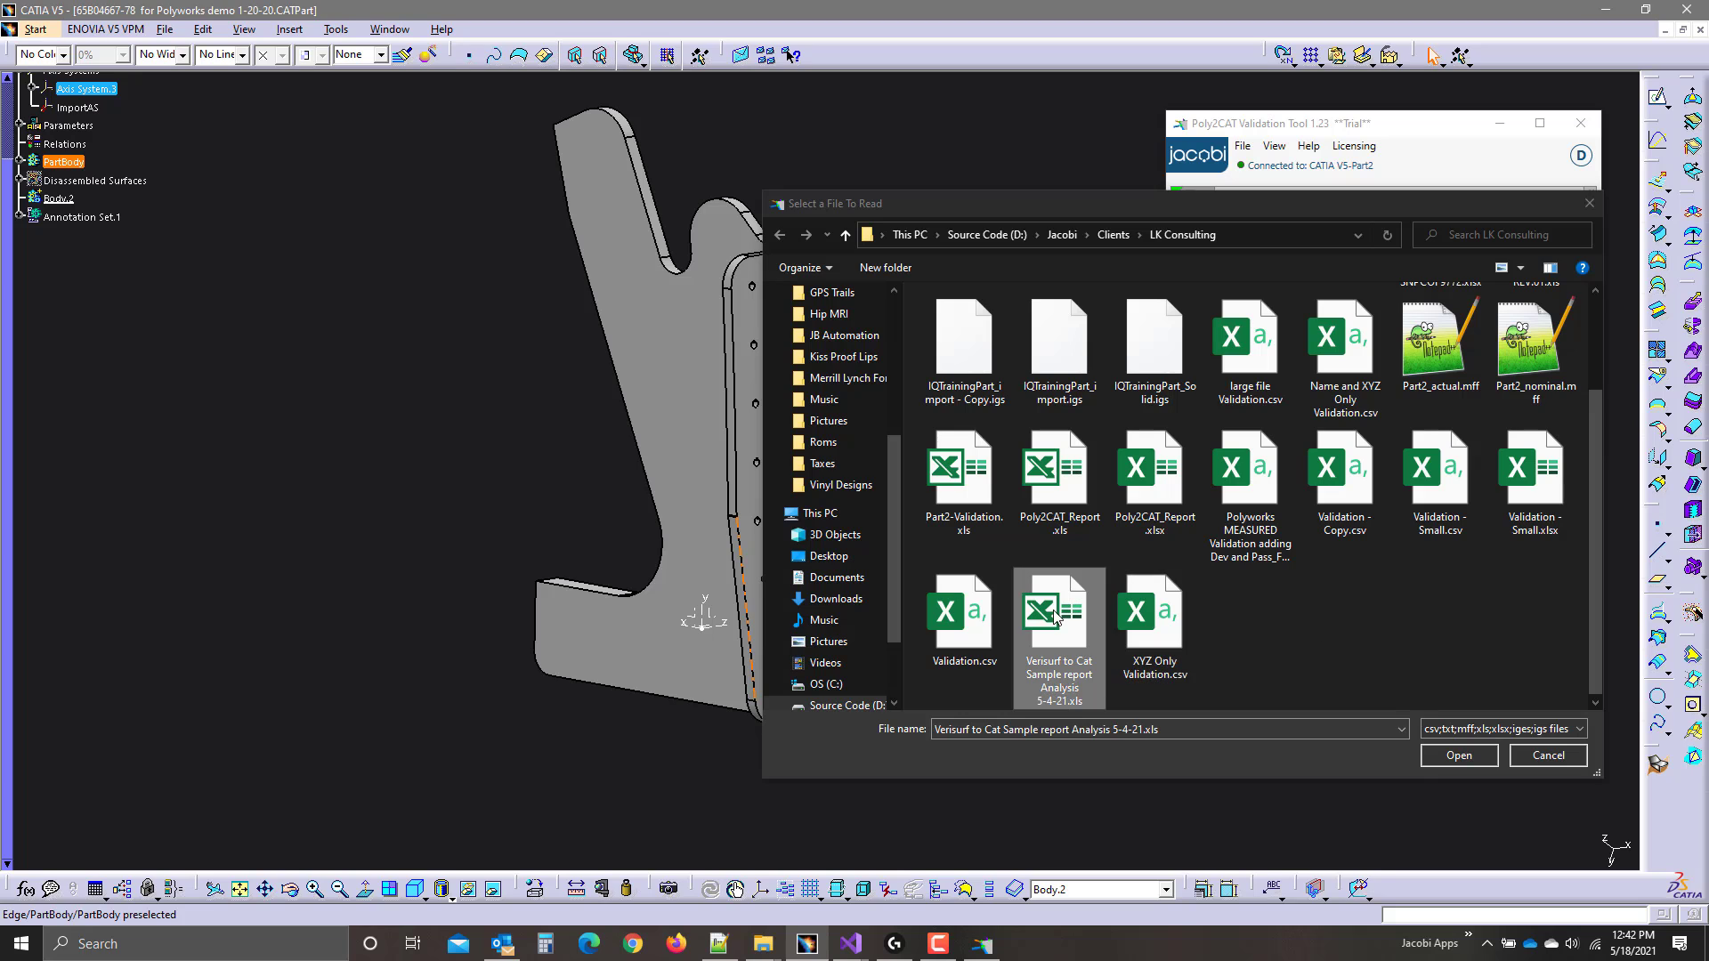
pyautogui.click(1460, 757)
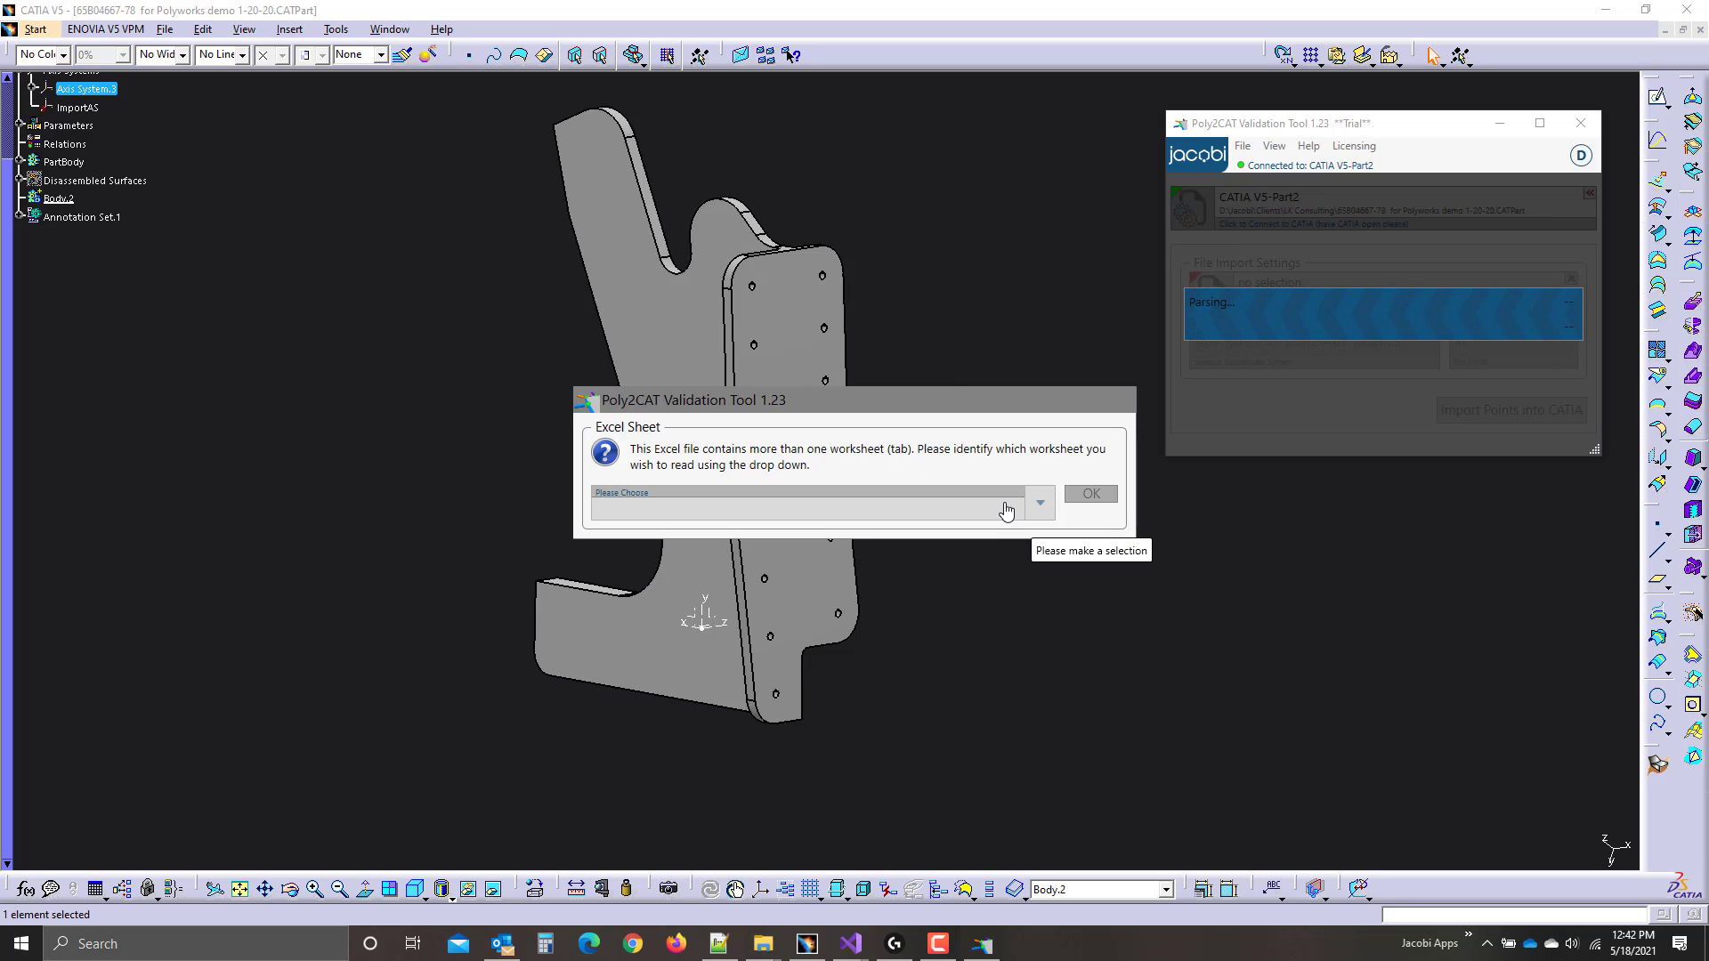
# Choose the worksheet 1 - Nominal Vector as the one to read from the Excel file.
pyautogui.click(924, 508)
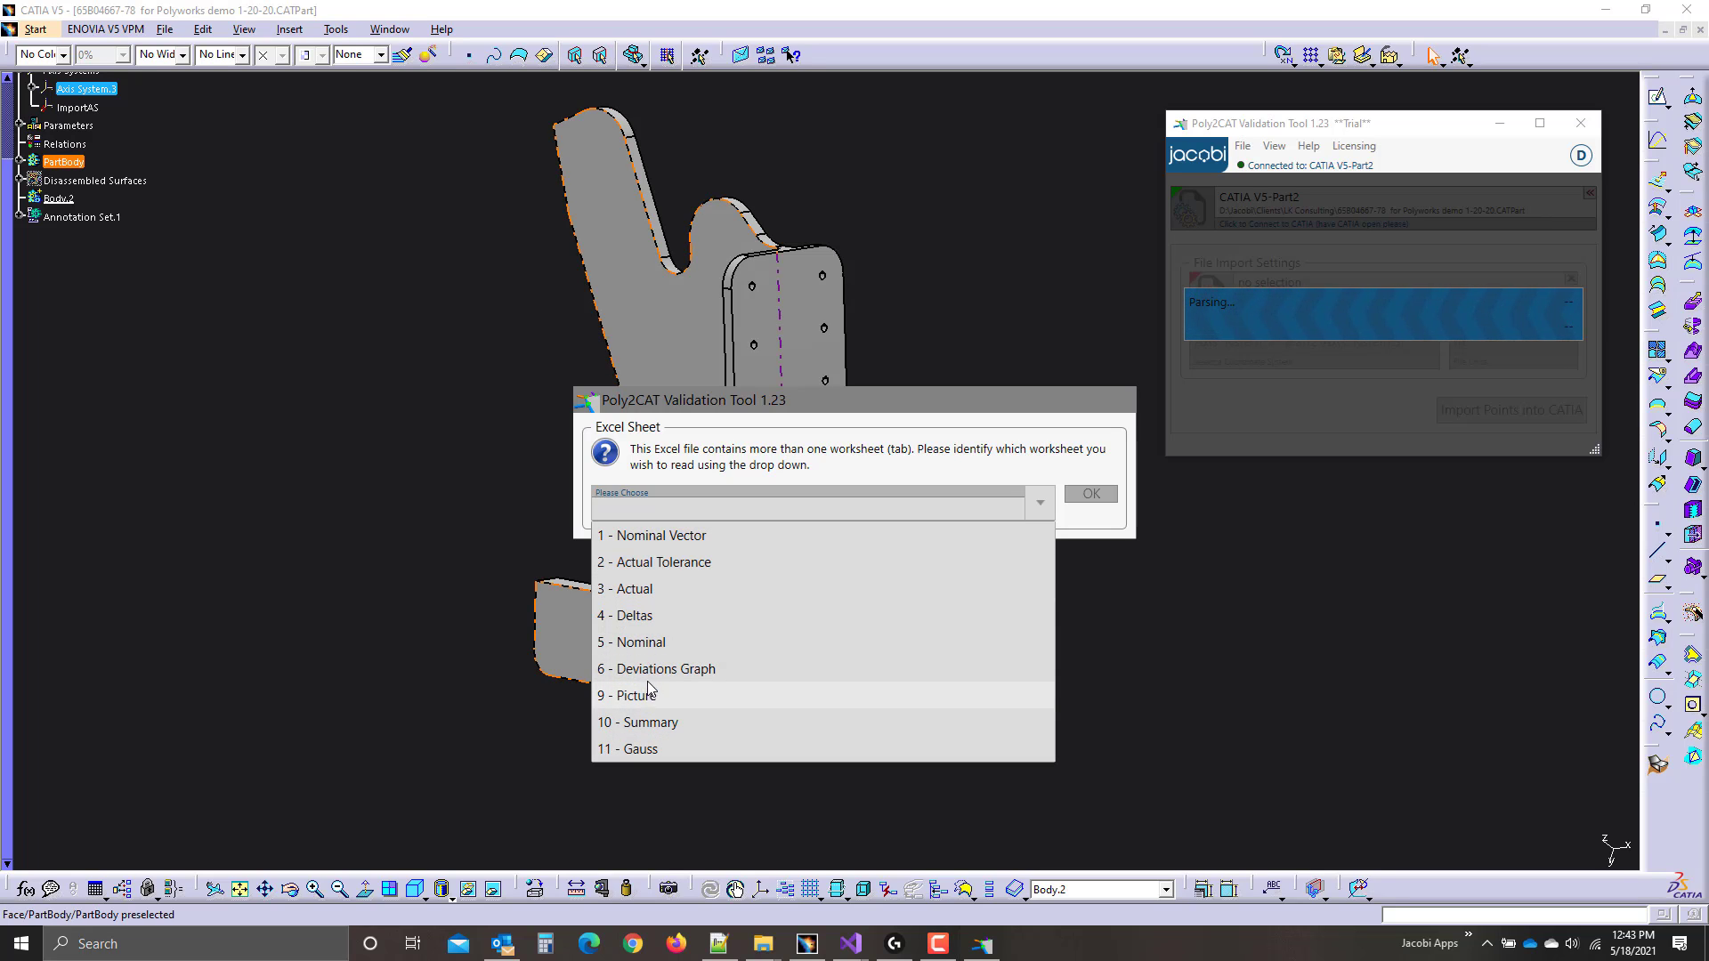
pyautogui.click(659, 536)
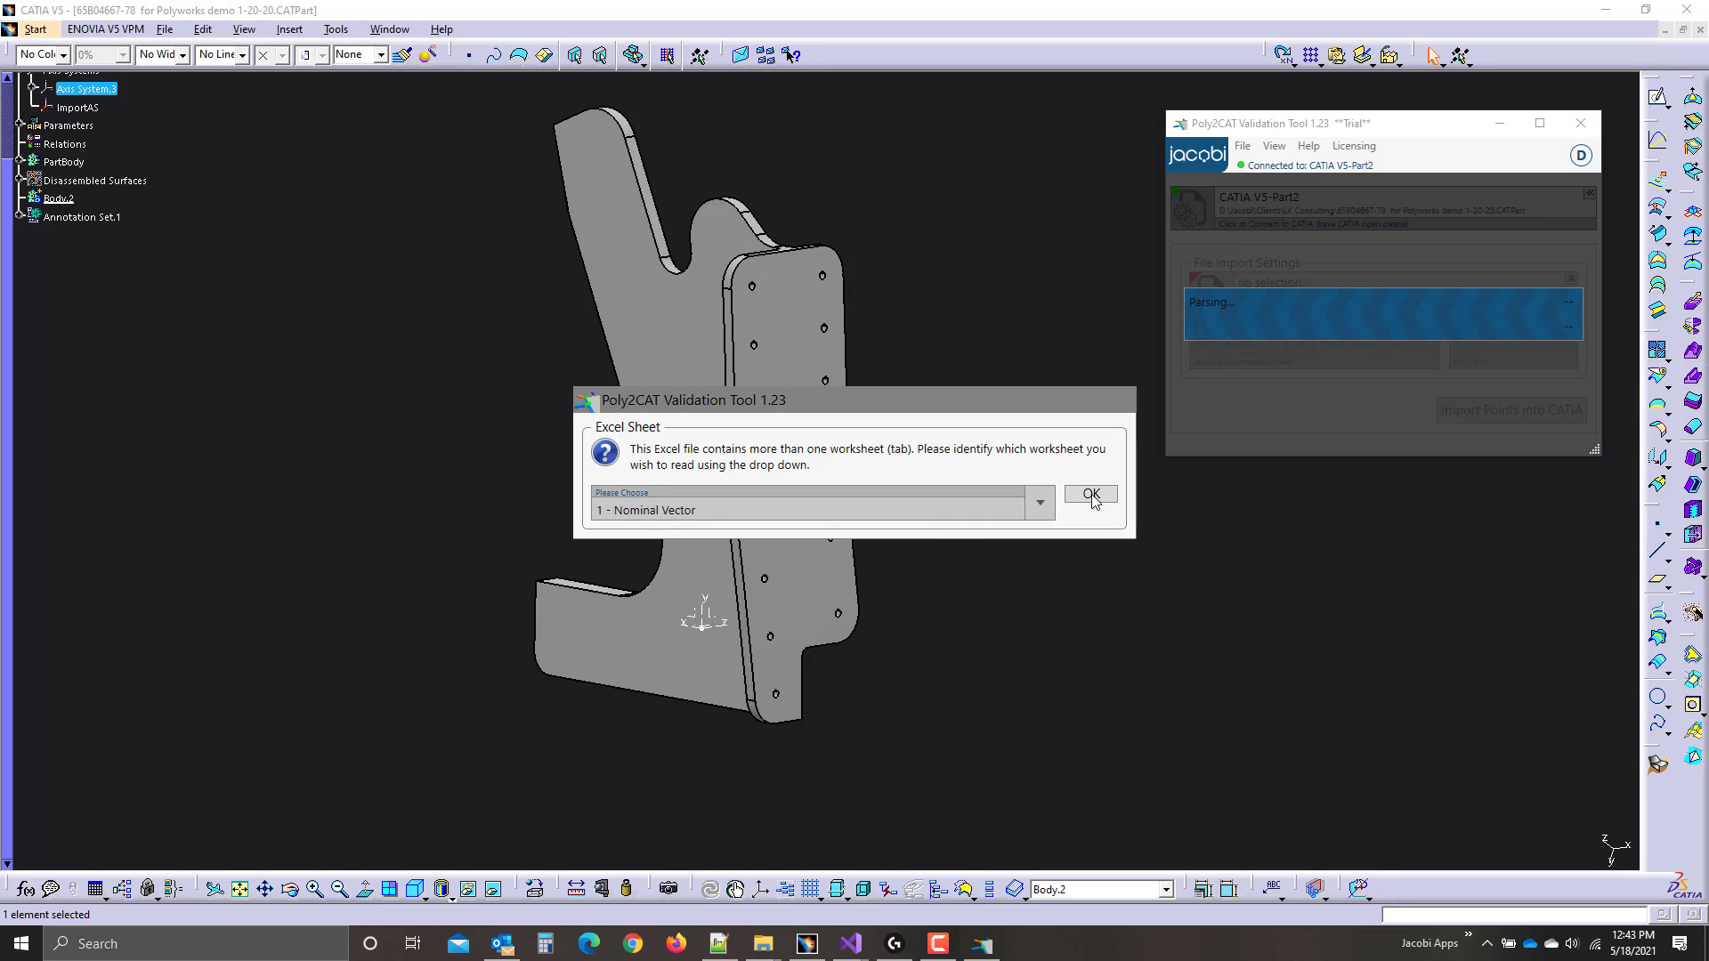
pyautogui.click(1091, 495)
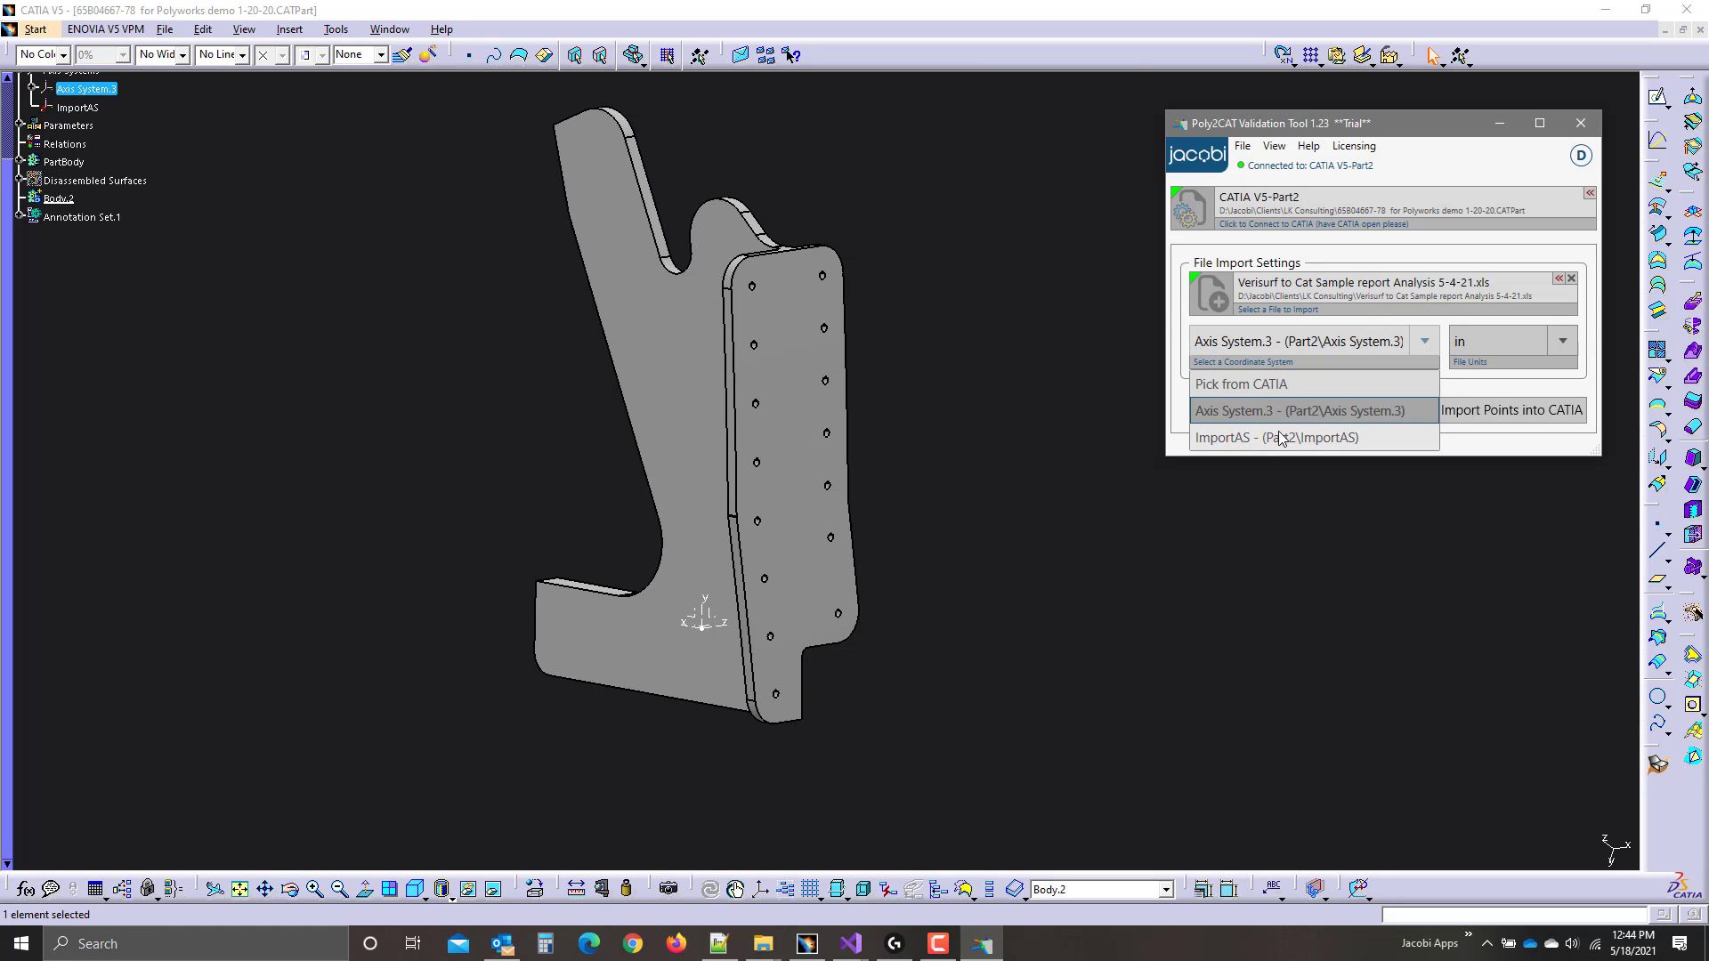
# Set the coordinate system to ImportAS and the file units to in, and import the points into CATIA.
pyautogui.click(1242, 440)
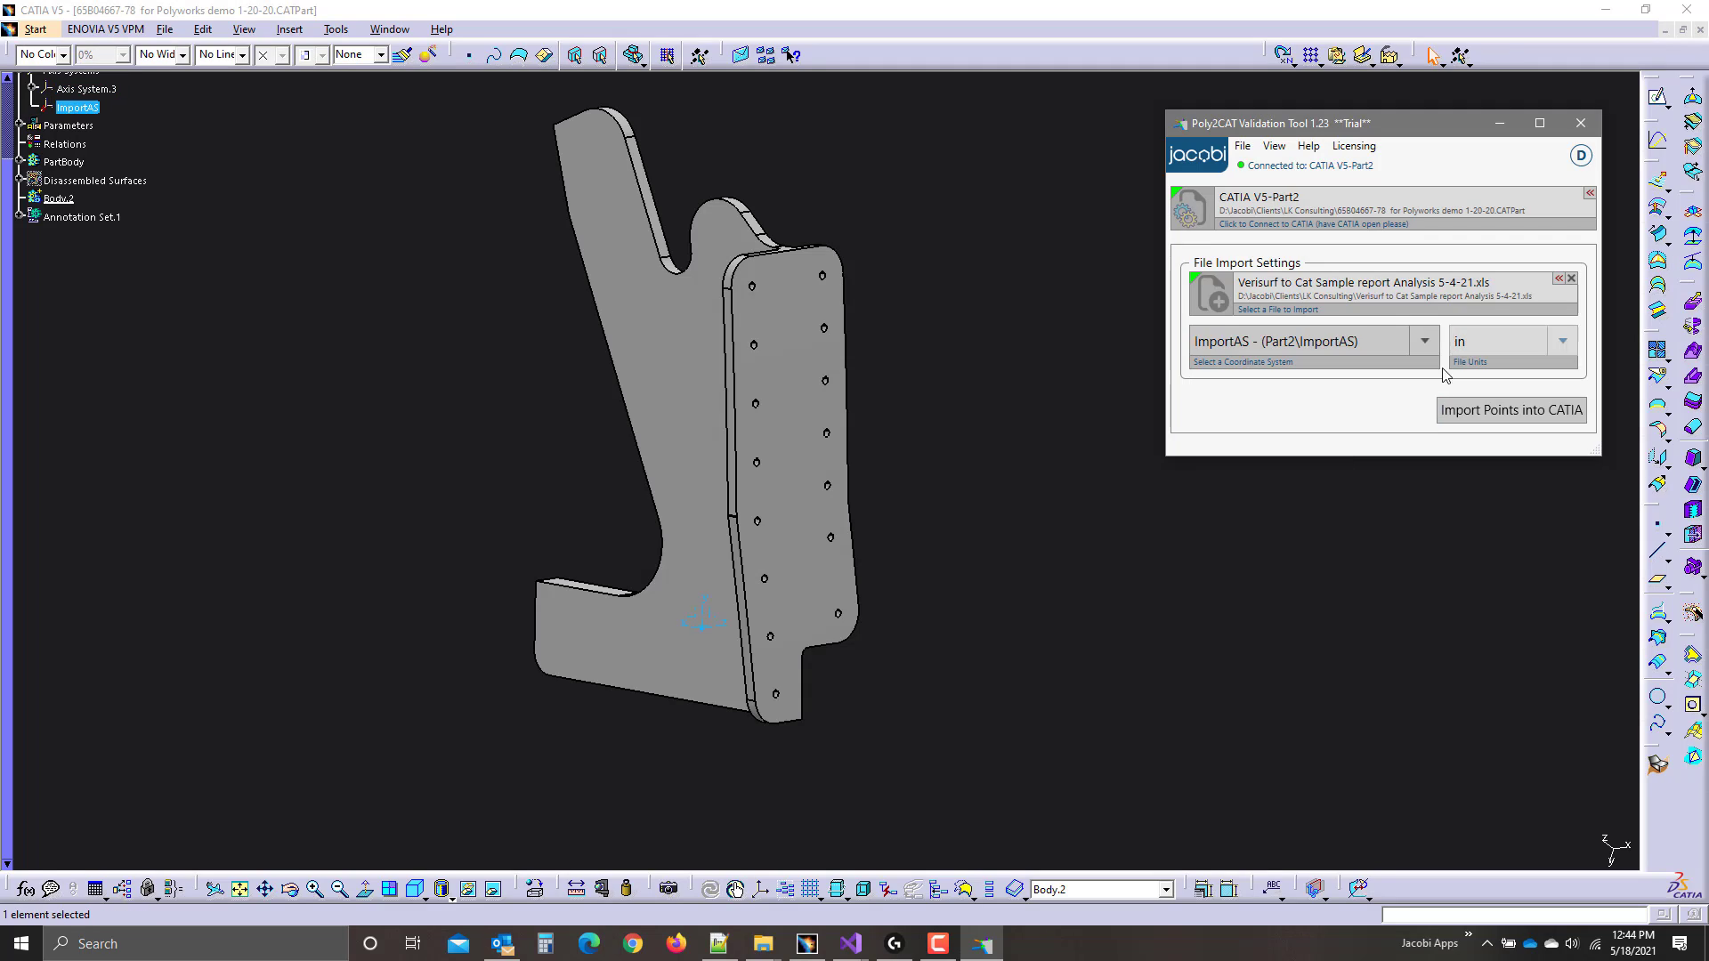
pyautogui.click(1482, 352)
pyautogui.click(1489, 402)
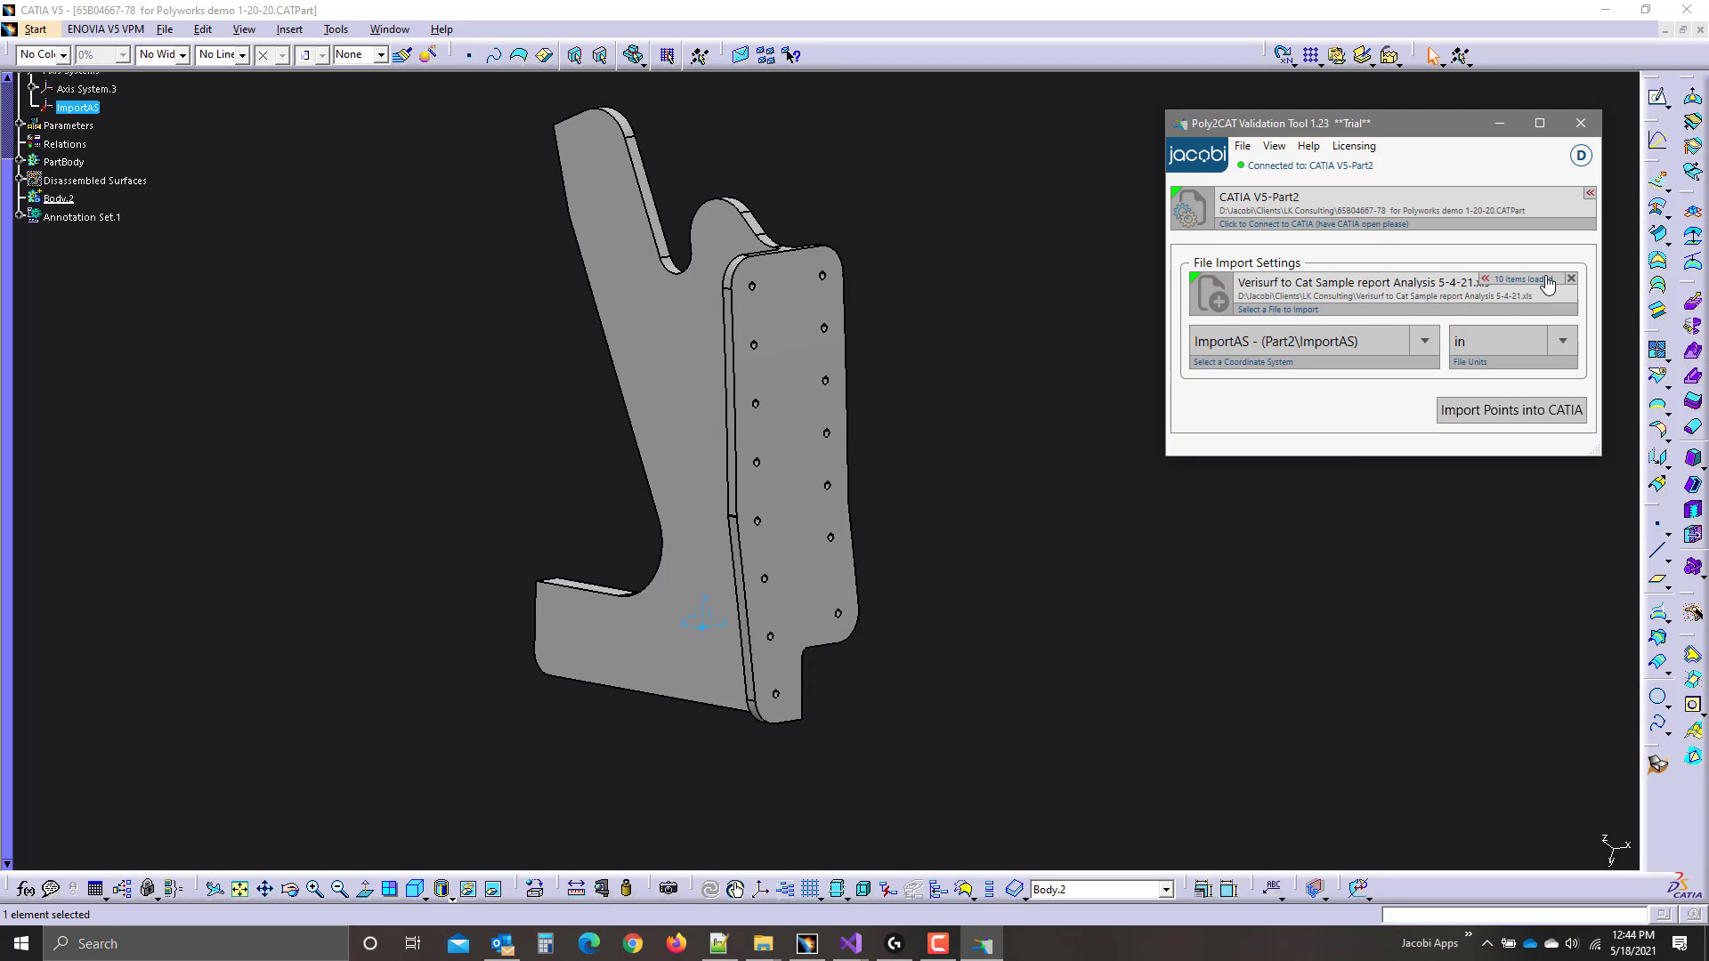
pyautogui.click(1511, 409)
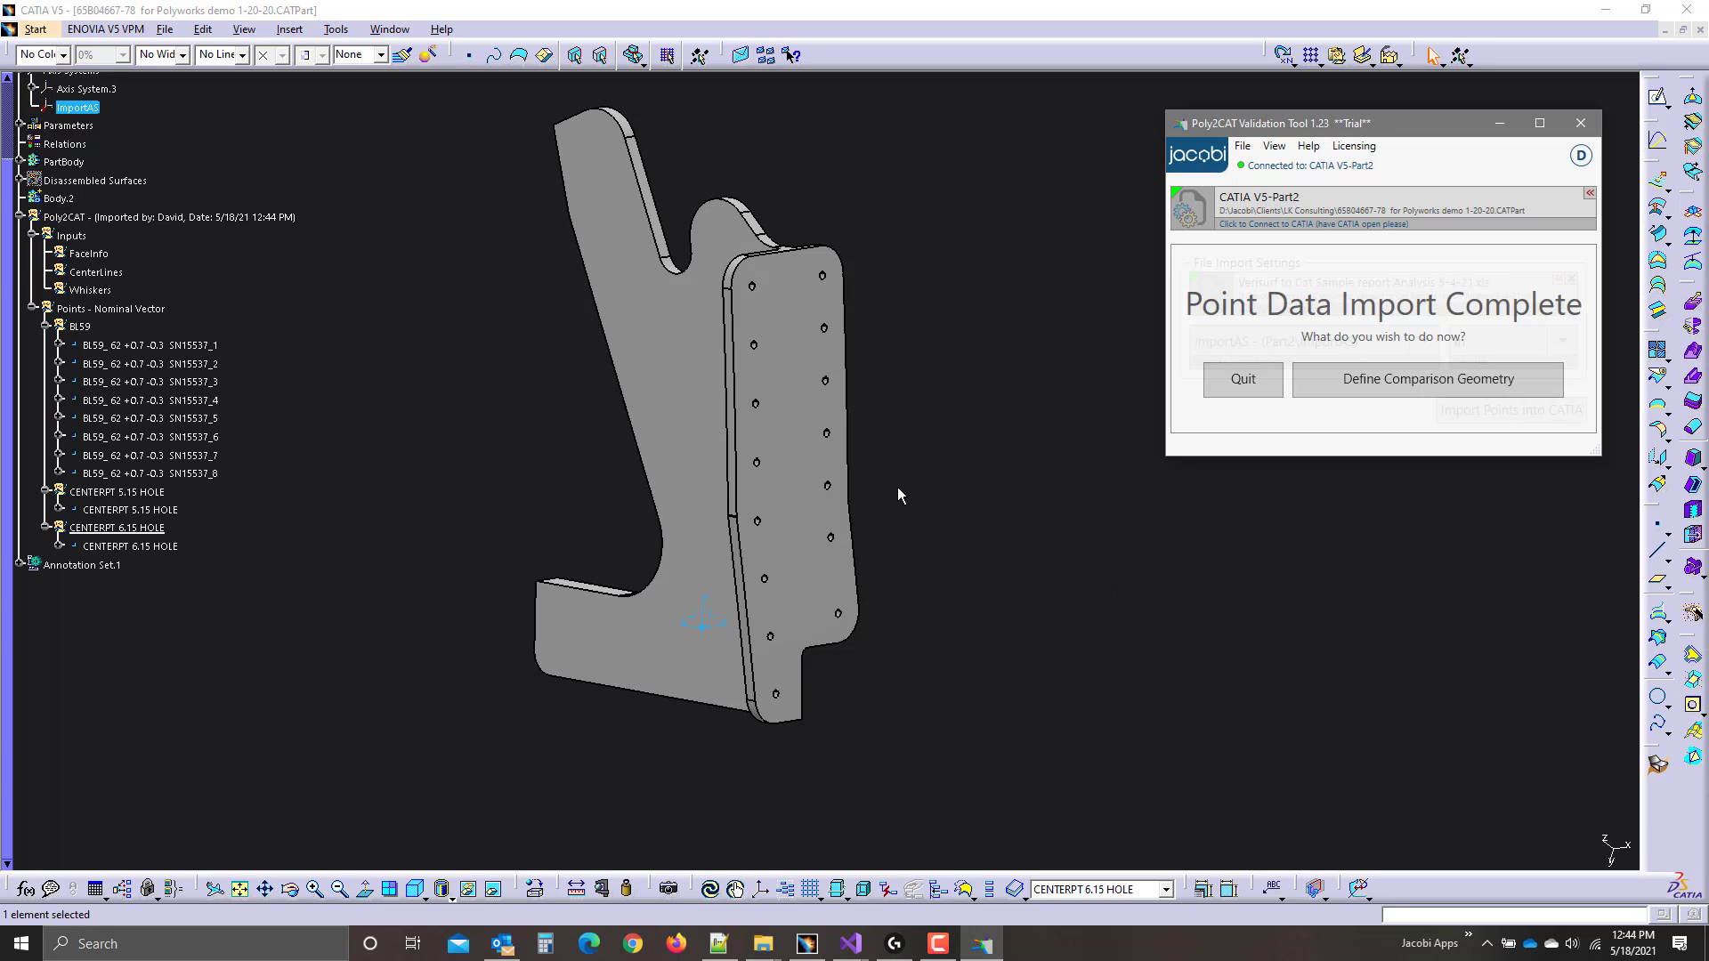
# Reset all fields in the Poly2CAT Validation Tool to clear the completed import session, keeping the imported points in the part.
pyautogui.moveTo(957, 655); pyautogui.dragTo(870, 832, button='middle')
pyautogui.moveTo(852, 575); pyautogui.dragTo(821, 668, button='middle')
pyautogui.moveTo(759, 616); pyautogui.dragTo(887, 532, button='middle')
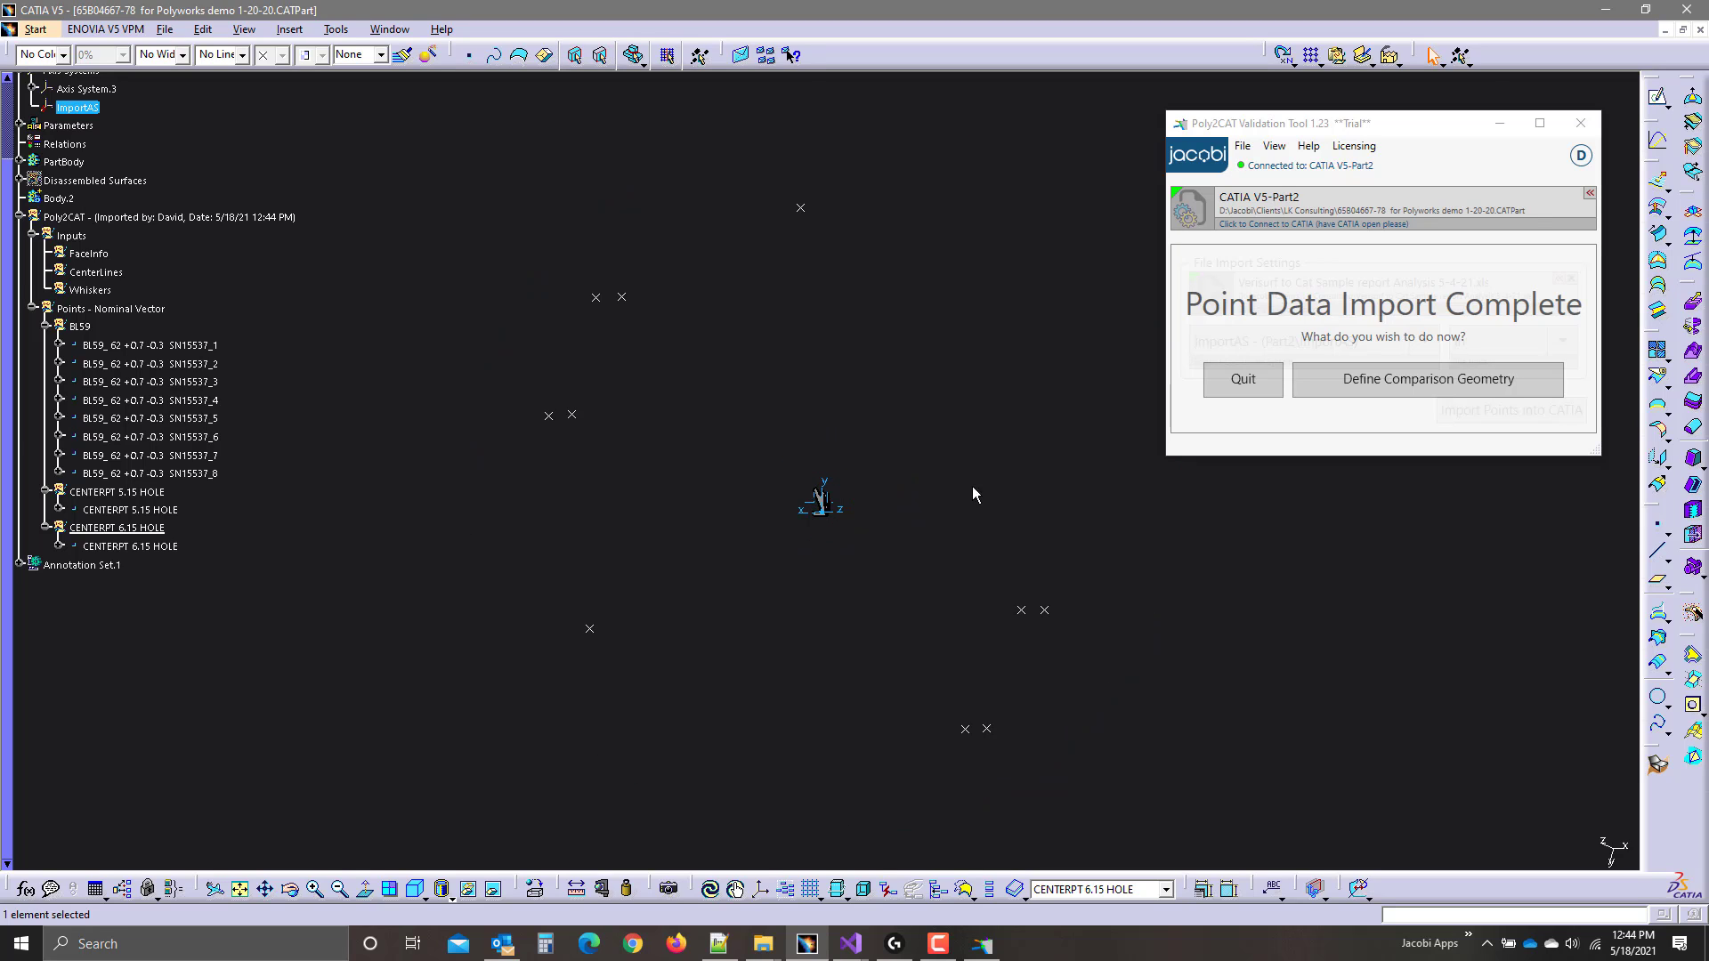
pyautogui.moveTo(995, 551); pyautogui.dragTo(957, 548, button='middle')
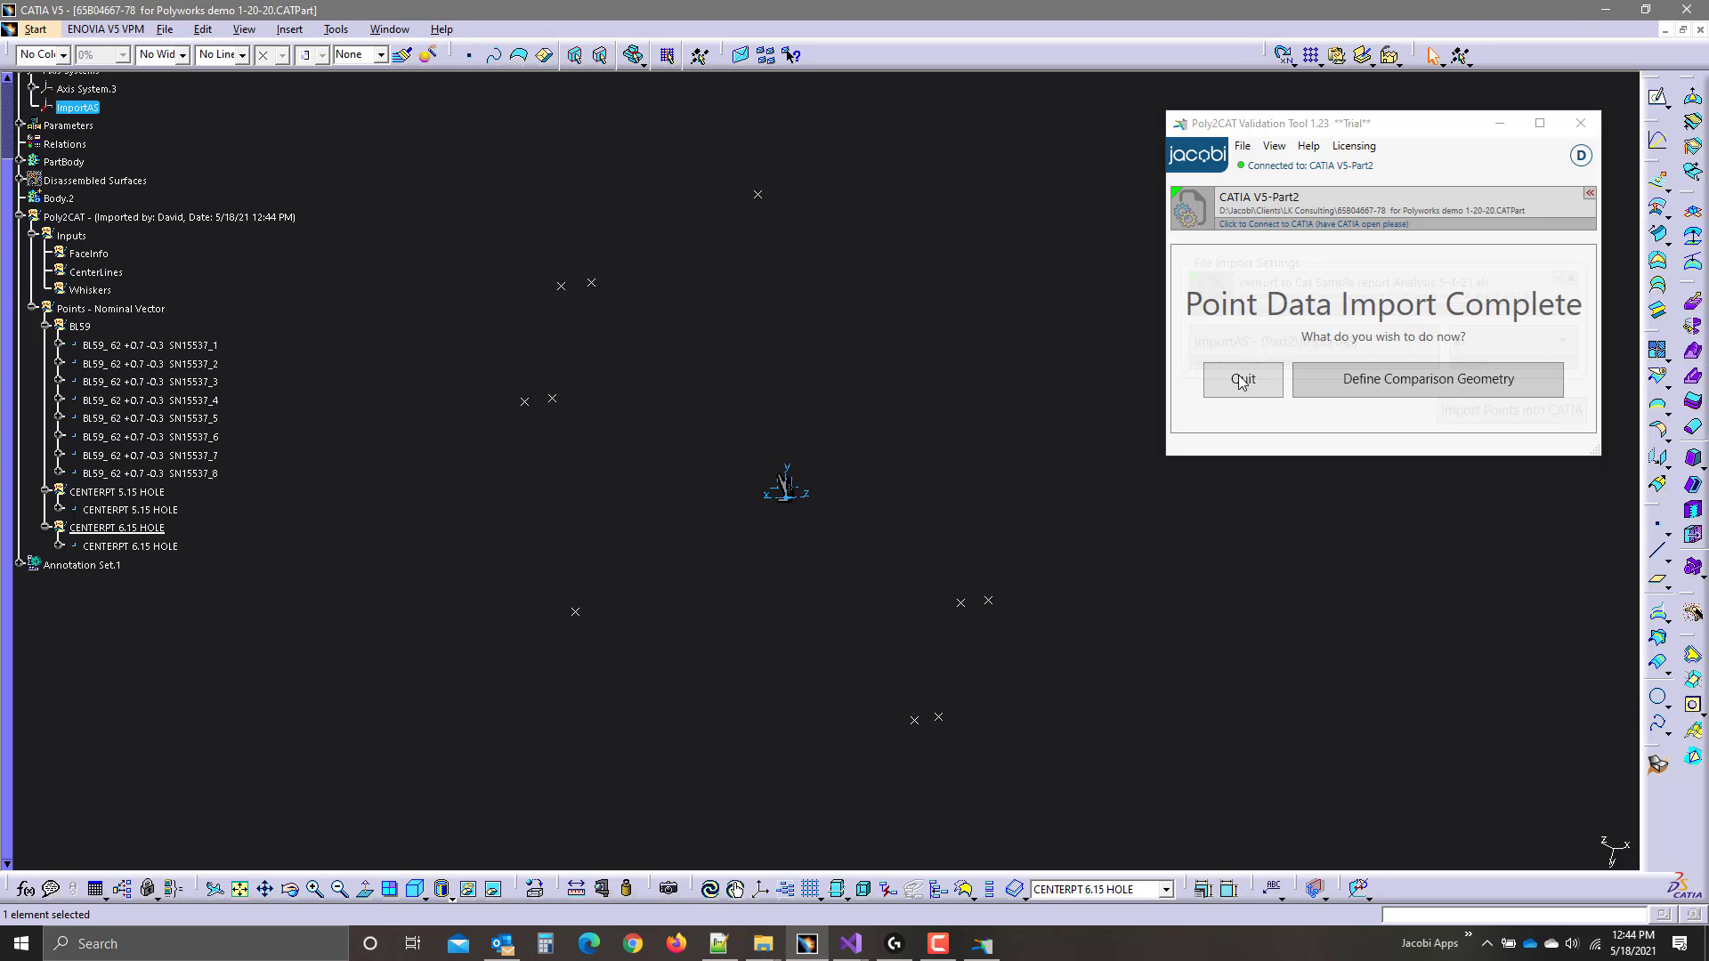
pyautogui.click(1244, 147)
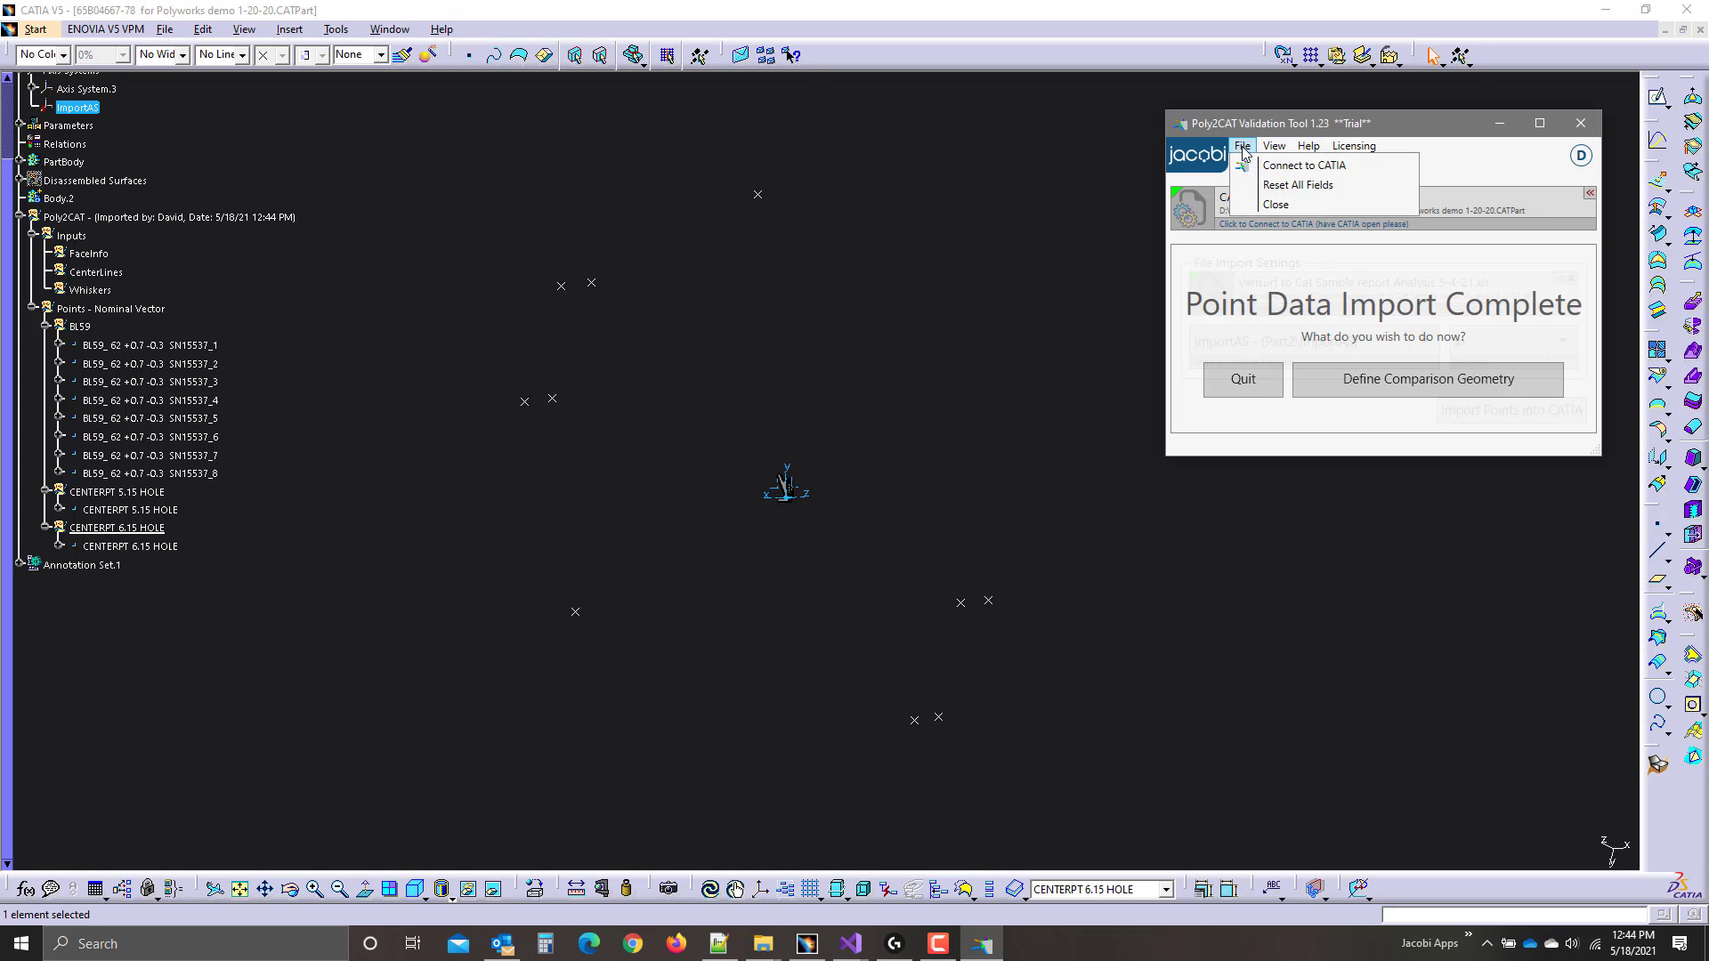
pyautogui.click(1284, 187)
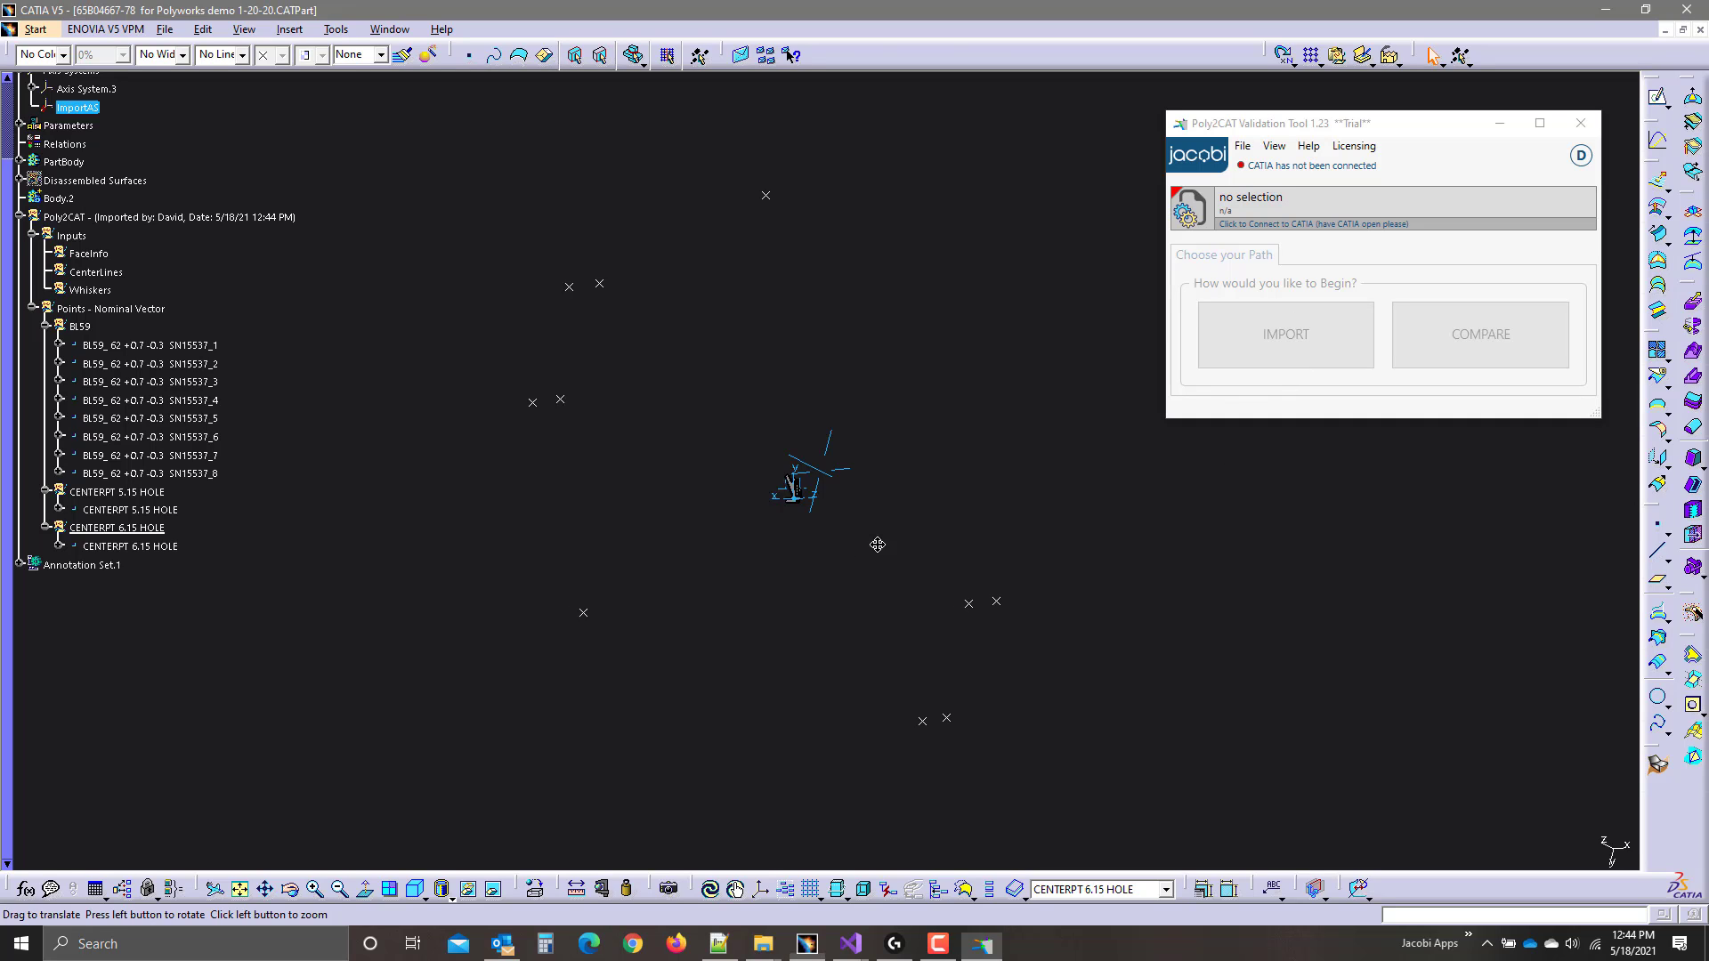
pyautogui.moveTo(878, 541); pyautogui.dragTo(1012, 545, button='middle')
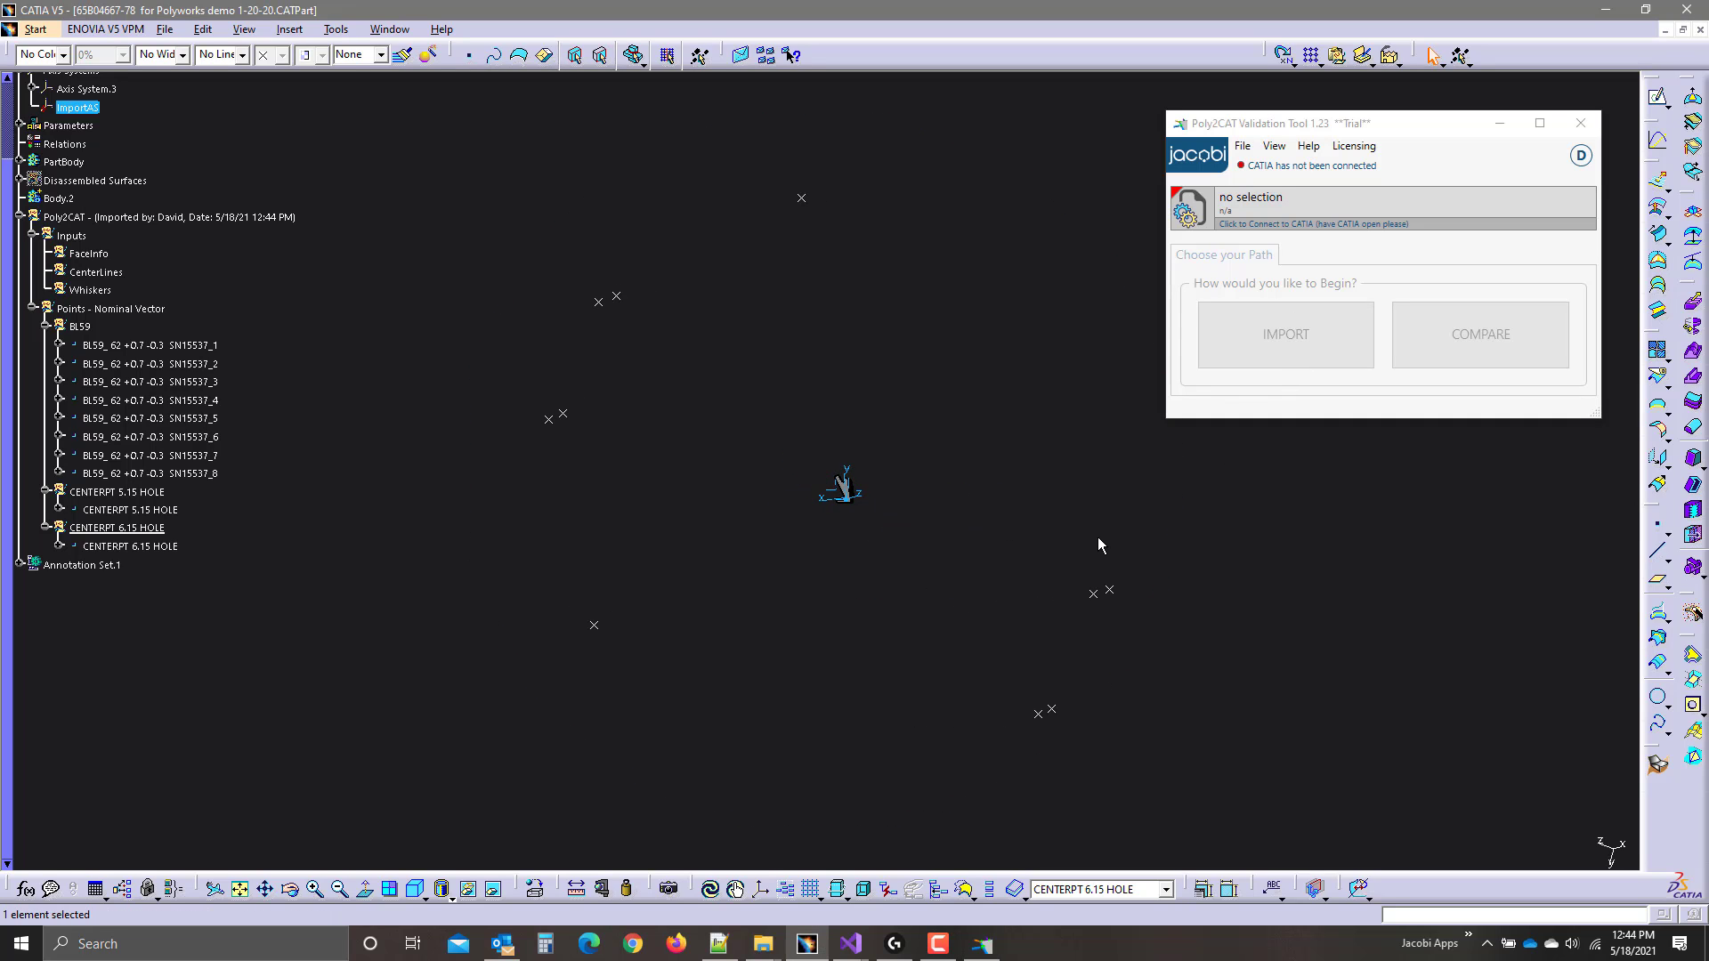
pyautogui.moveTo(918, 584); pyautogui.dragTo(915, 614, button='middle')
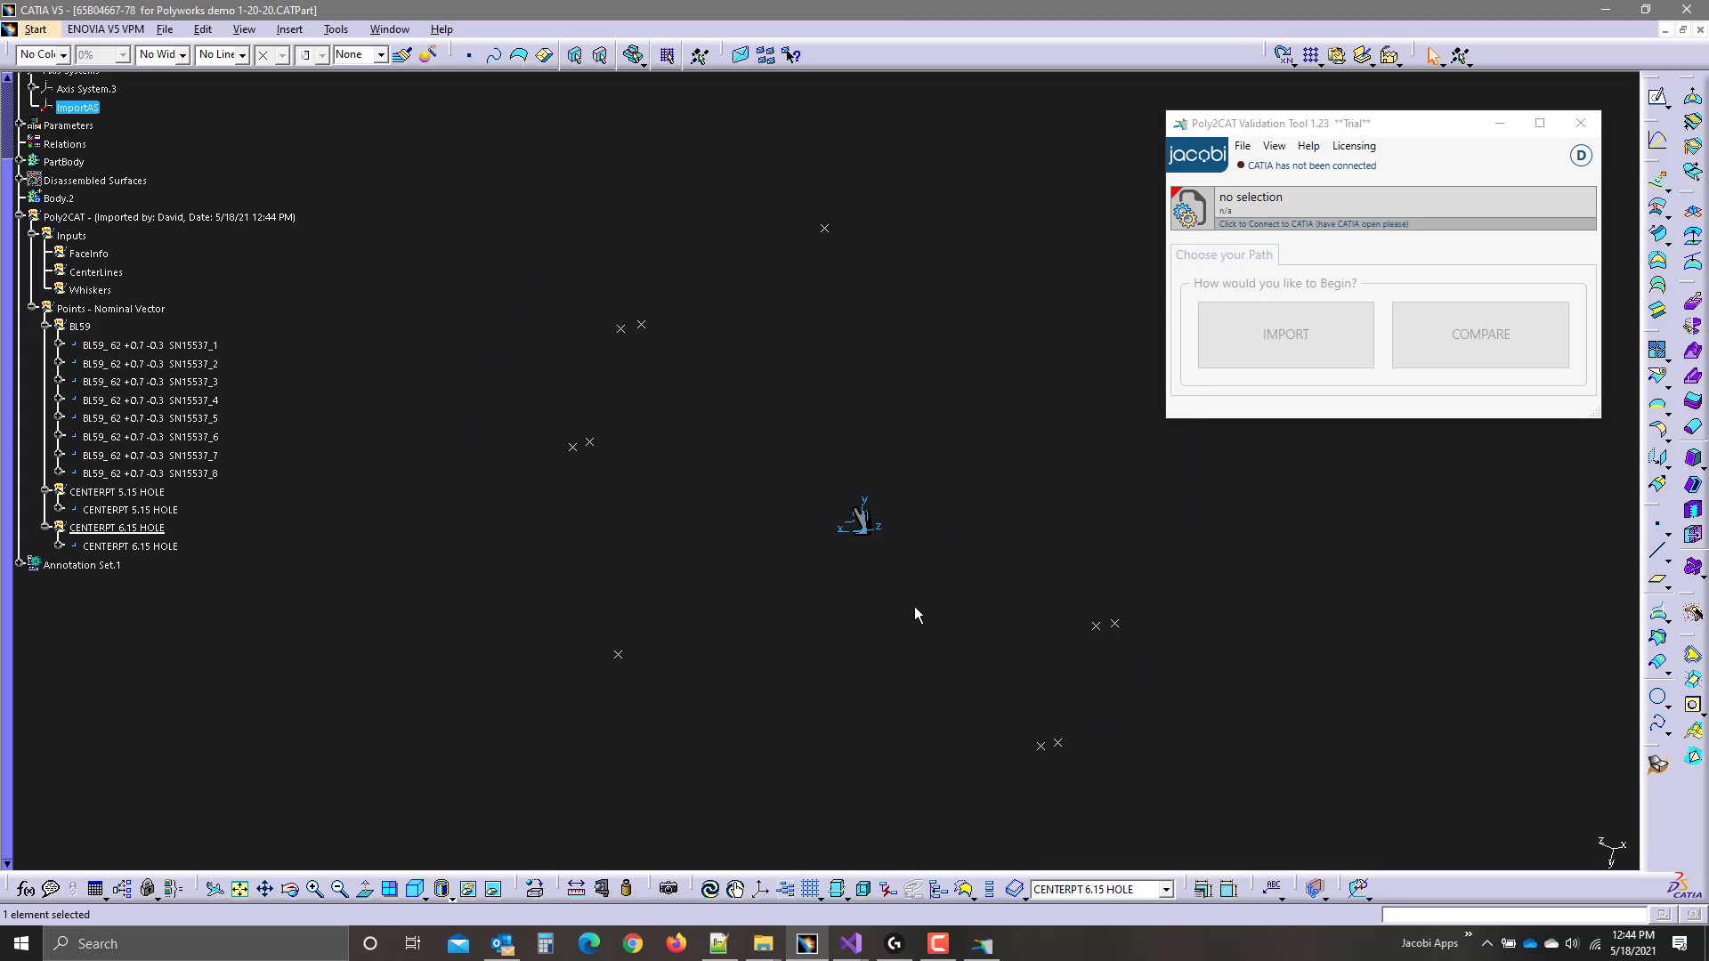